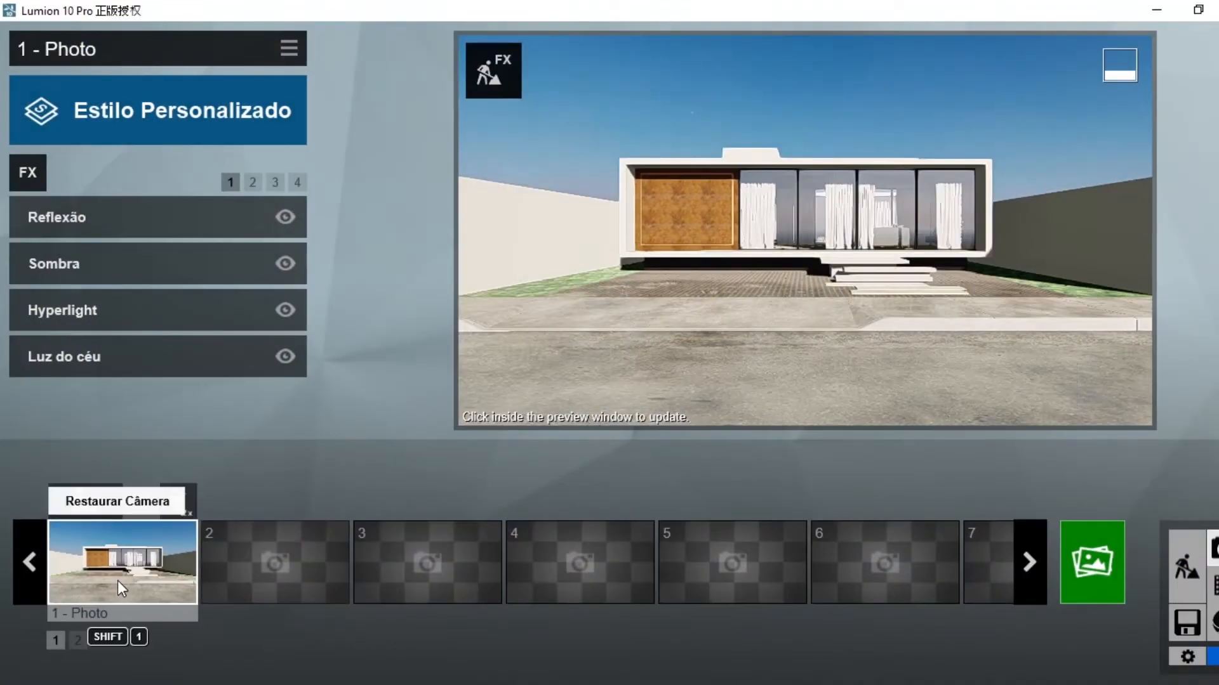
Pull photo 1's camera back until both side walls are fully in frame and store the new view.
mouse_move(290, 550)
scroll(782, 254, "down", 3)
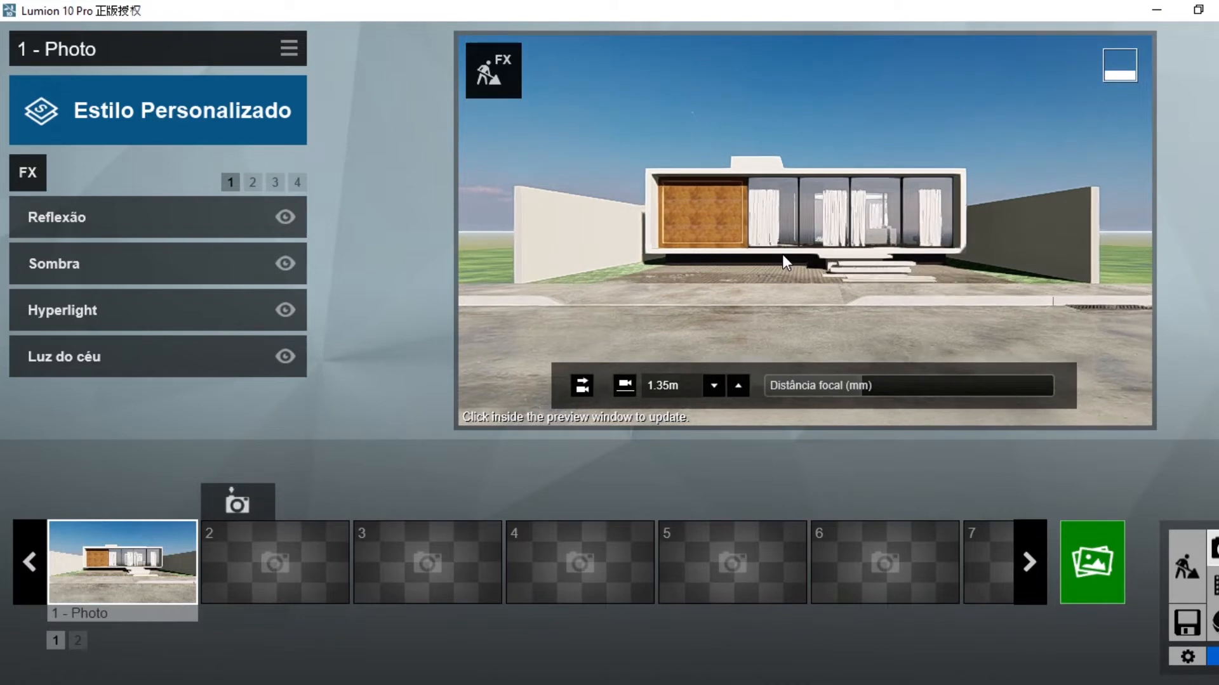
scroll(782, 254, "up", 1)
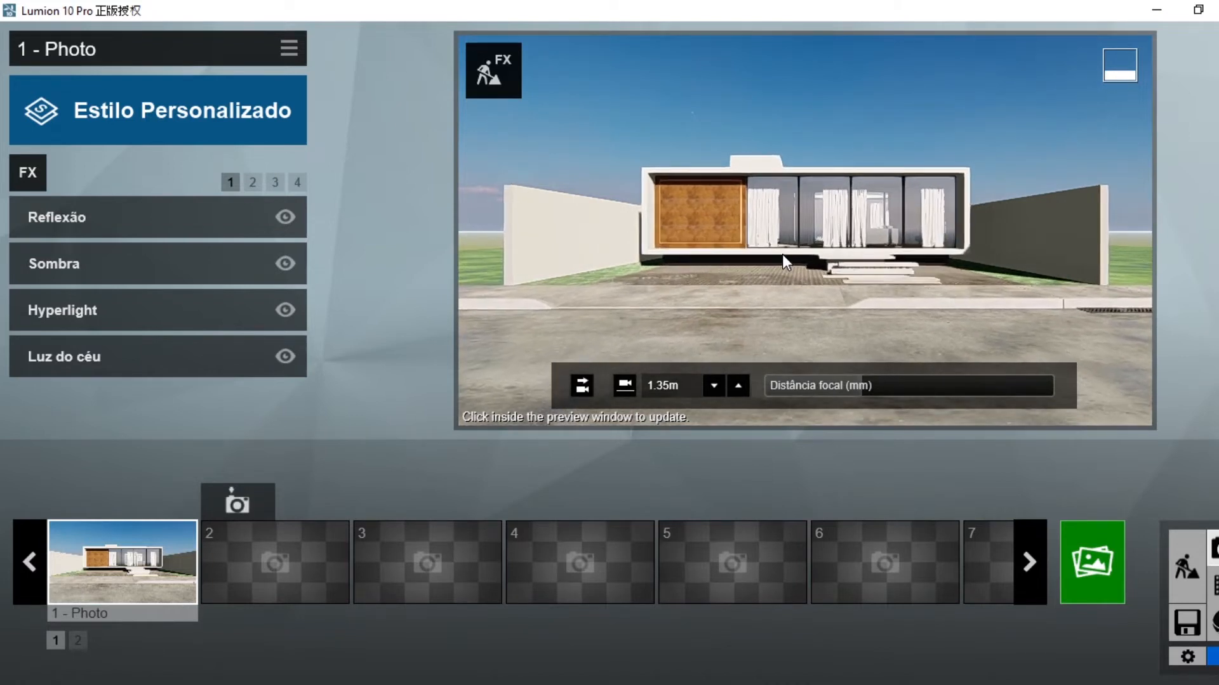
scroll(782, 254, "down", 1)
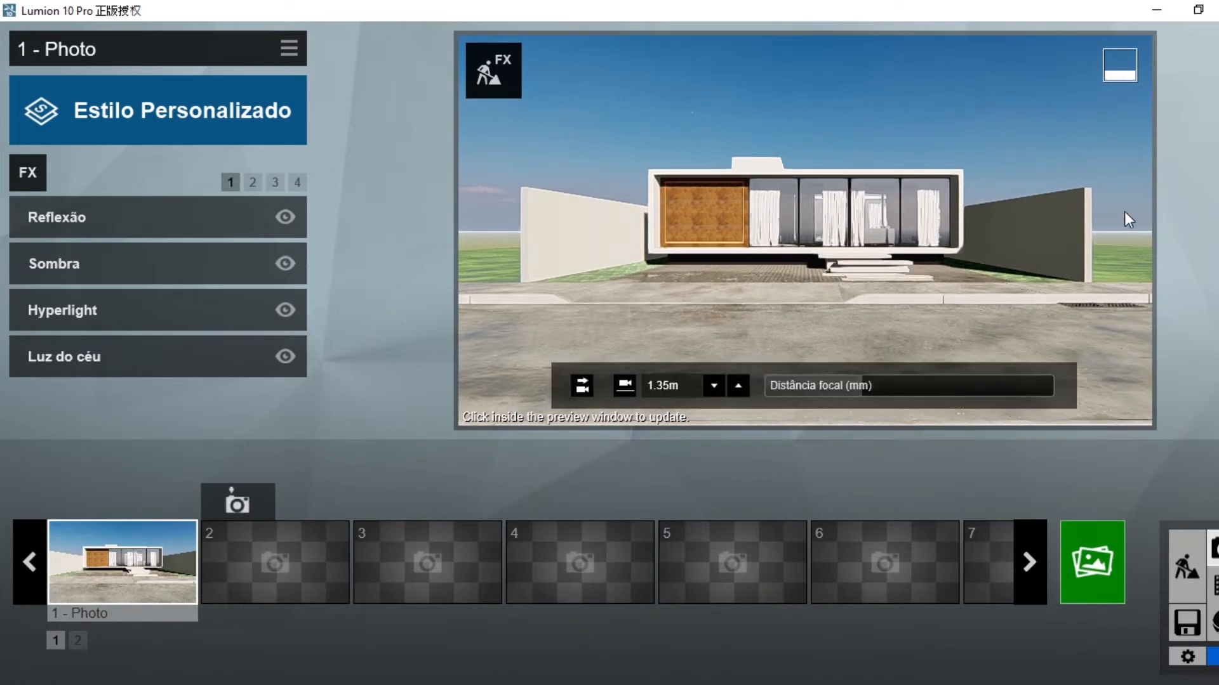
left_click(86, 501)
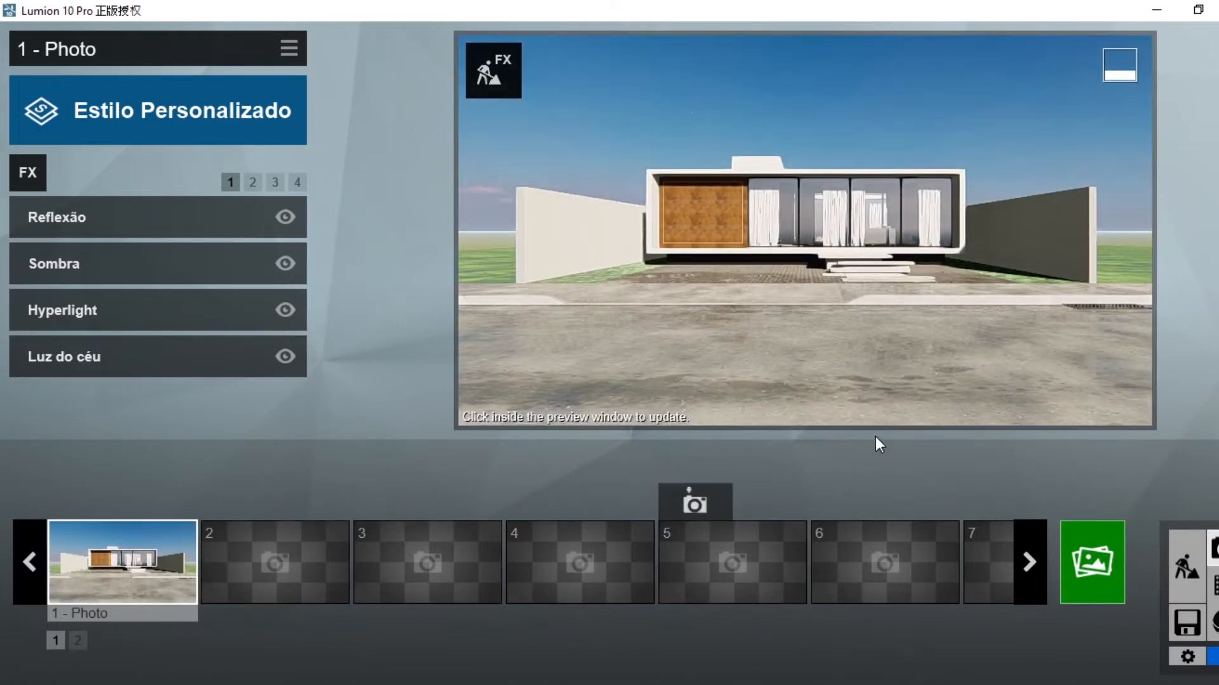
left_click(85, 502)
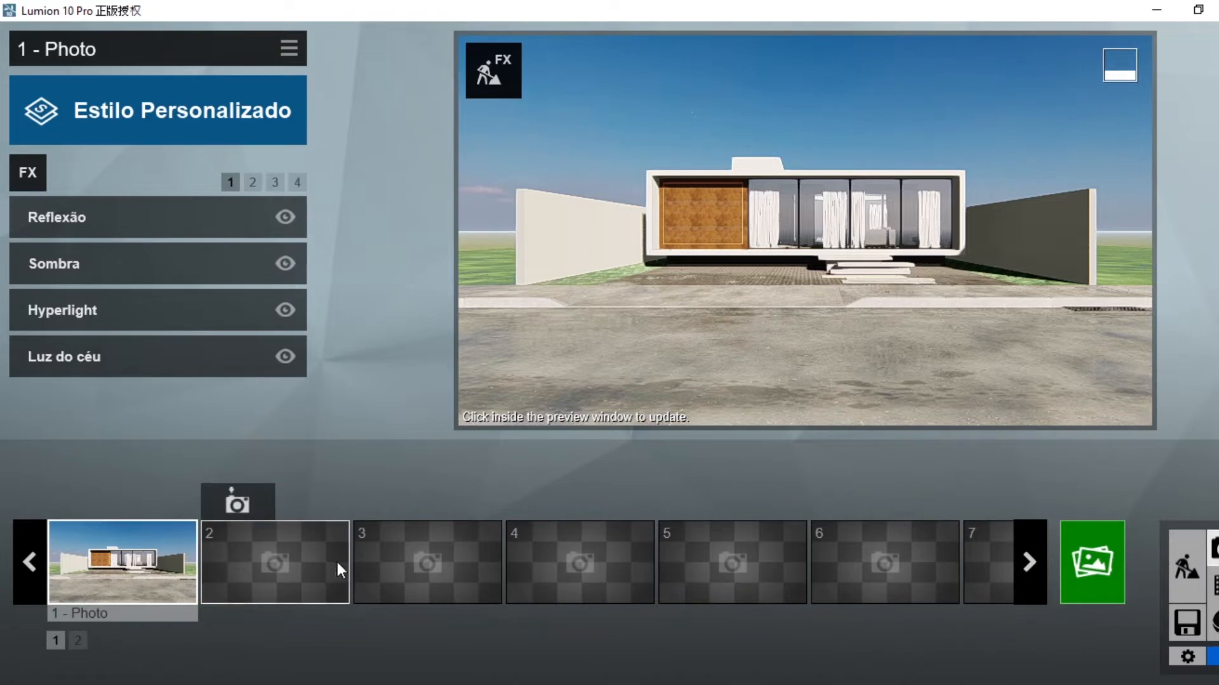
Store an angled view of the house in photo slot 2, compare it with photo 1, and delete it.
left_click(249, 562)
right_click_drag(804, 229, 685, 236)
left_click(240, 498)
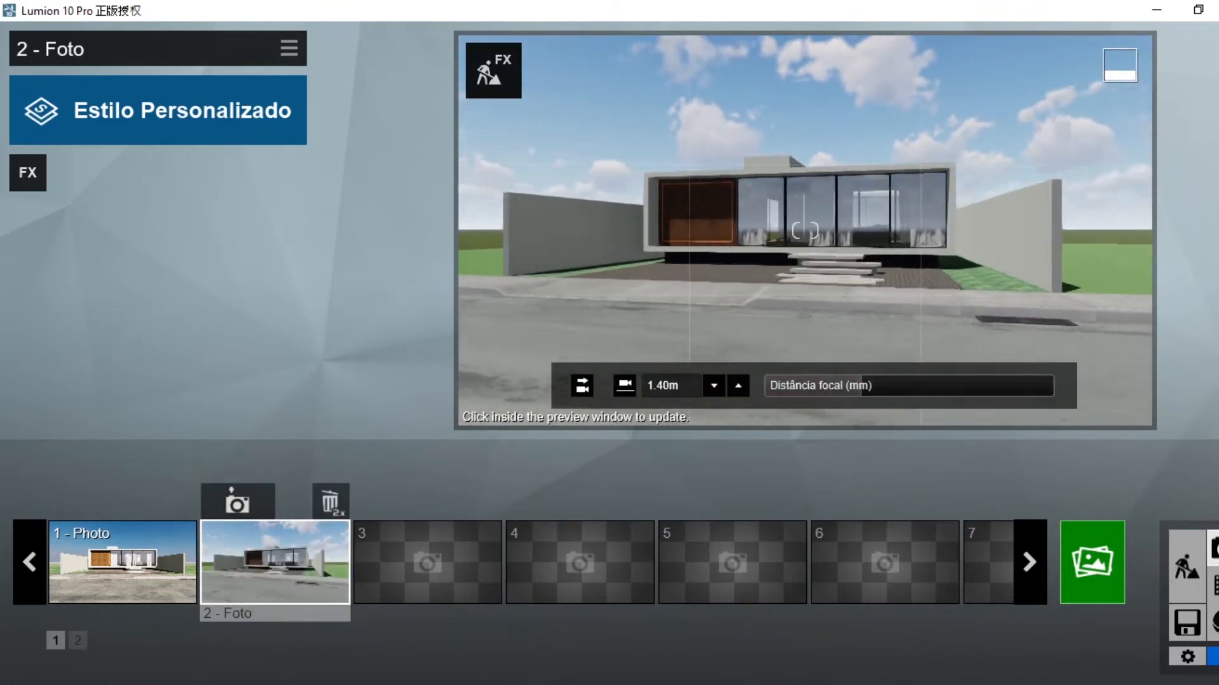
left_click(149, 545)
left_click(323, 572)
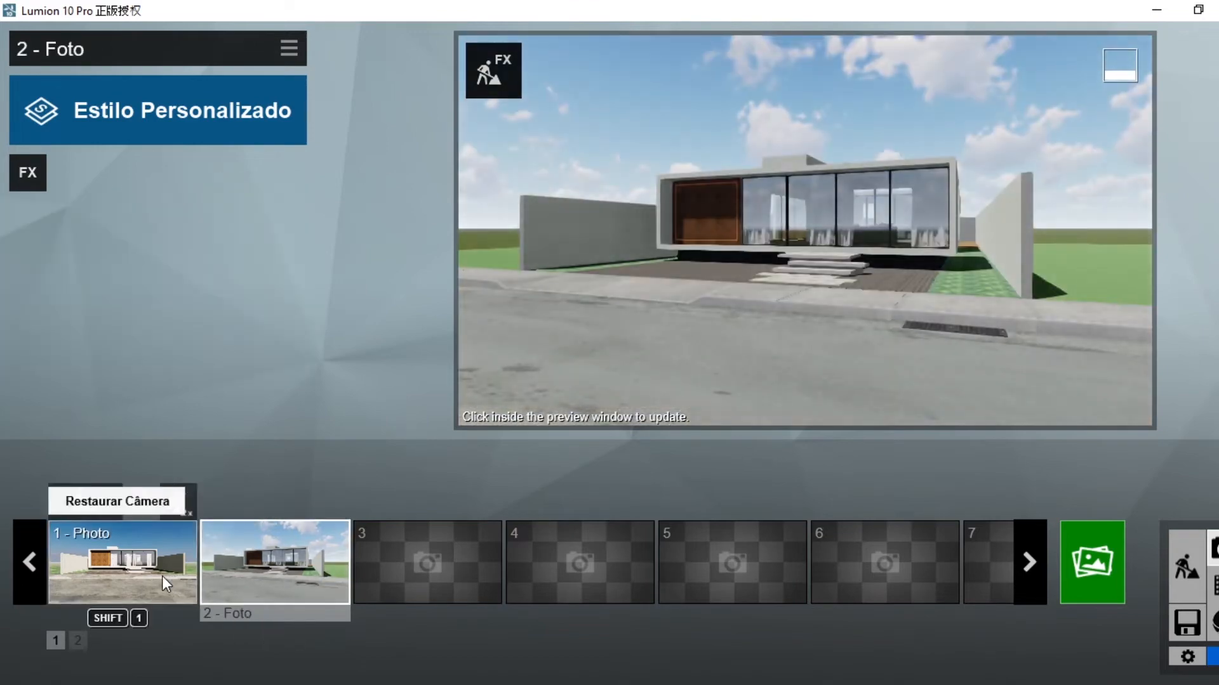
left_click(162, 576)
left_click(265, 575)
double_click(343, 503)
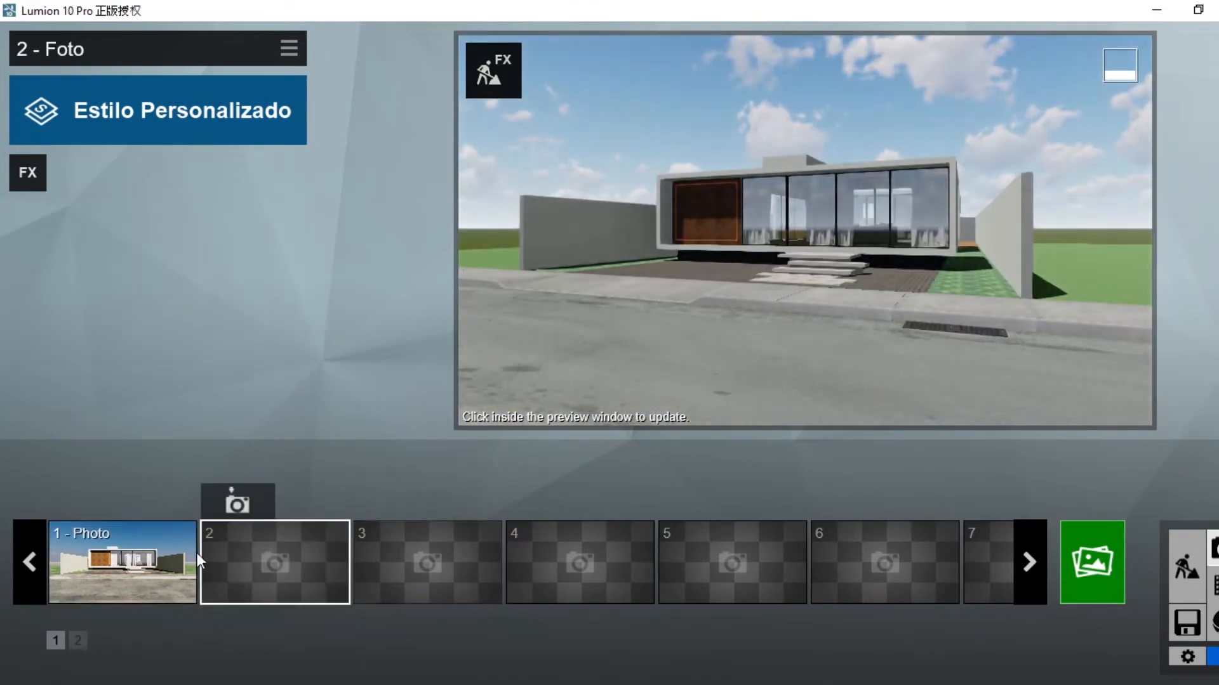
Restore photo 1's camera and store the same frontal view in photo slots 2, 3, 4 and 5.
left_click(186, 553)
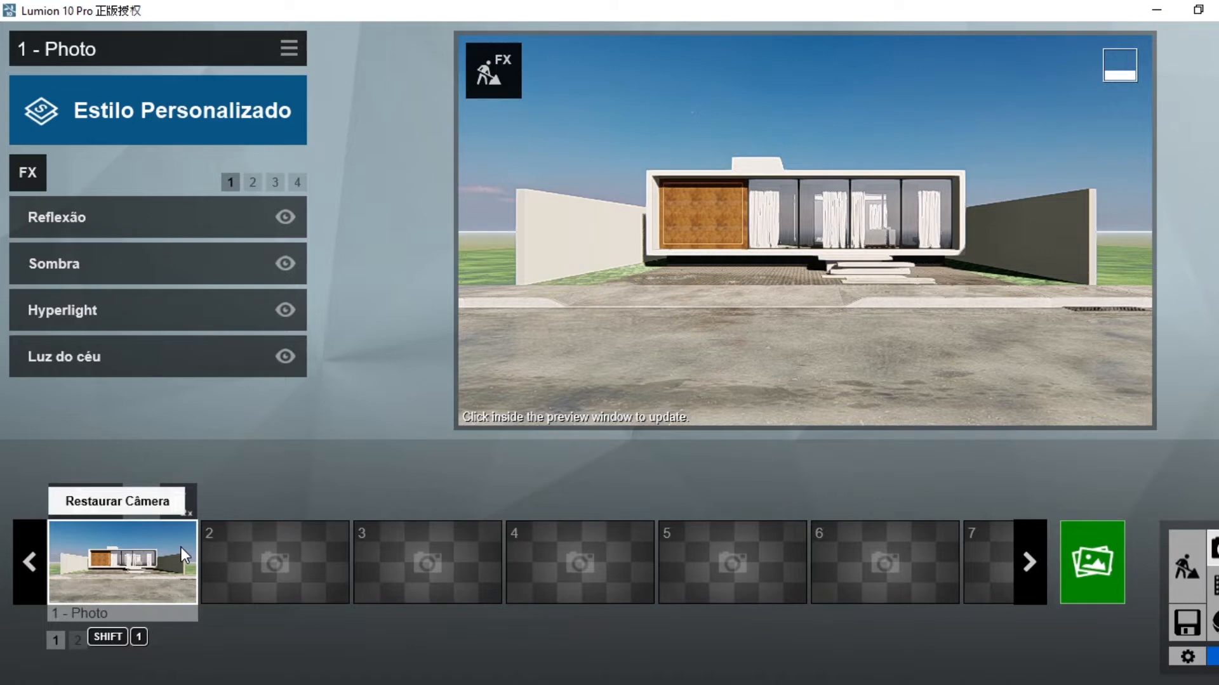
left_click(271, 551)
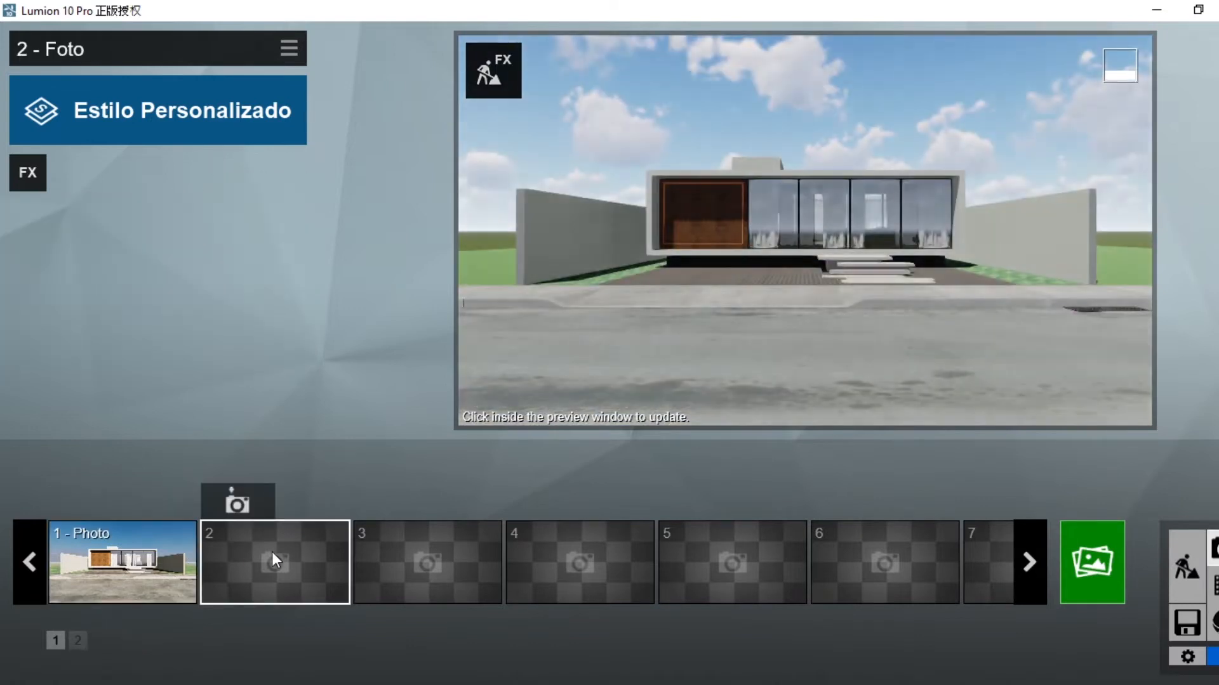
left_click(261, 503)
left_click(432, 564)
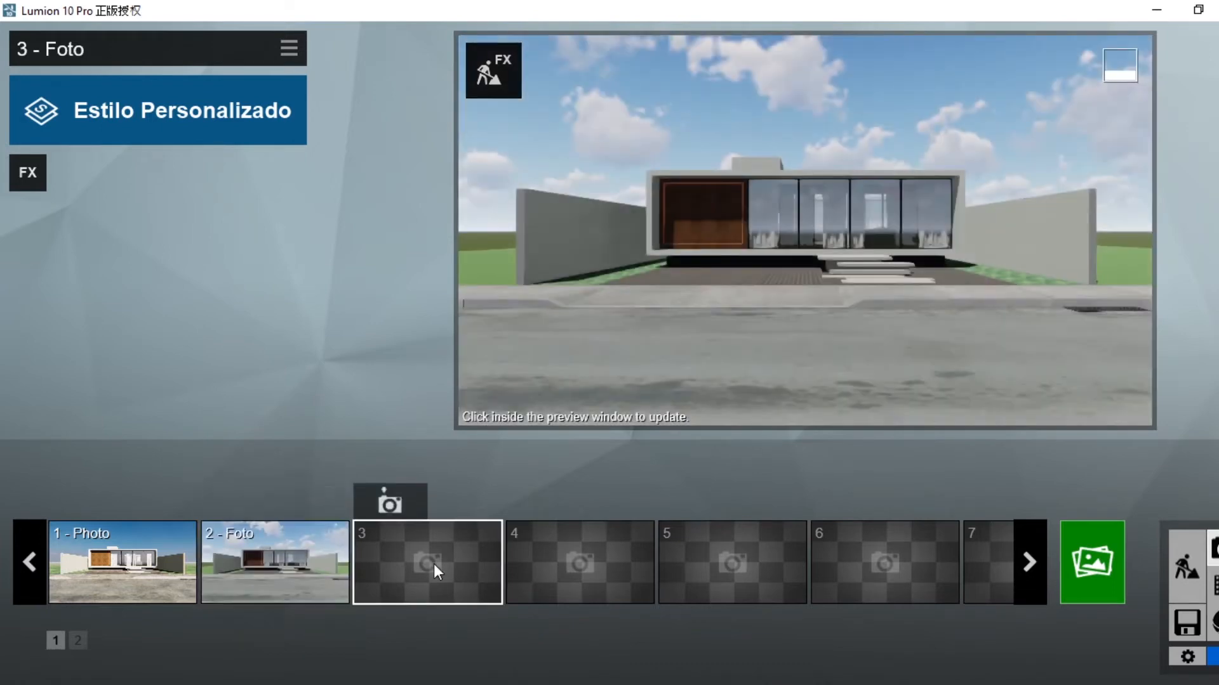
left_click(409, 504)
left_click(555, 558)
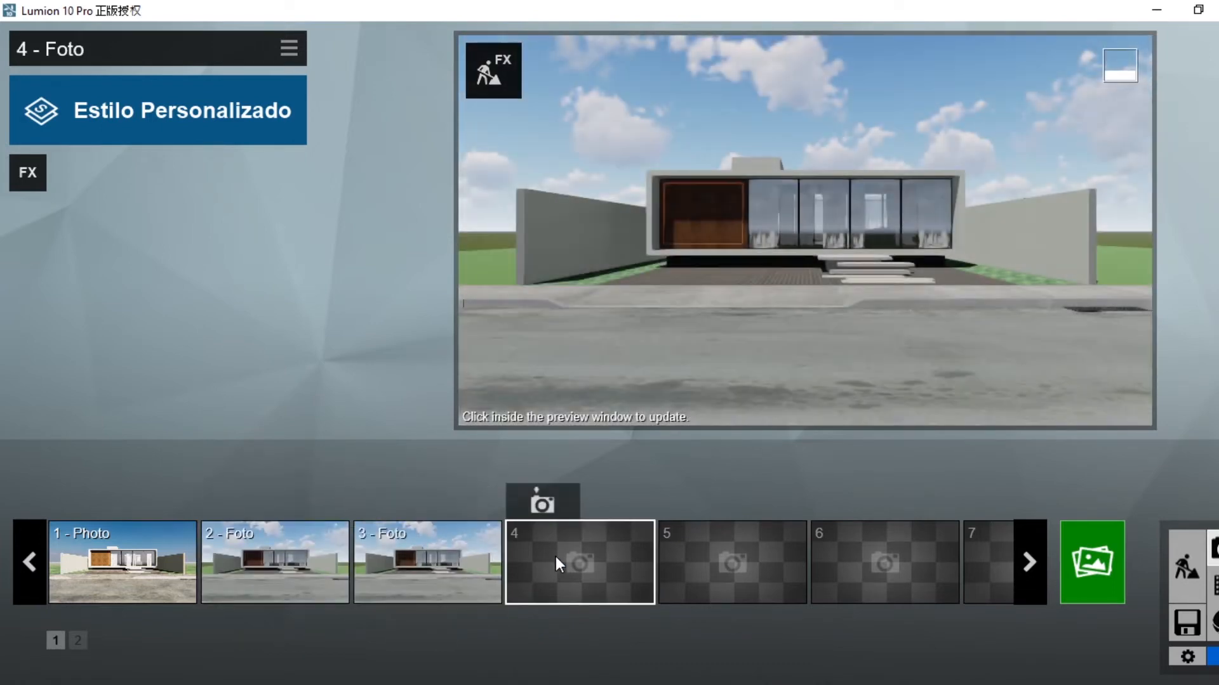
left_click(560, 512)
left_click(701, 556)
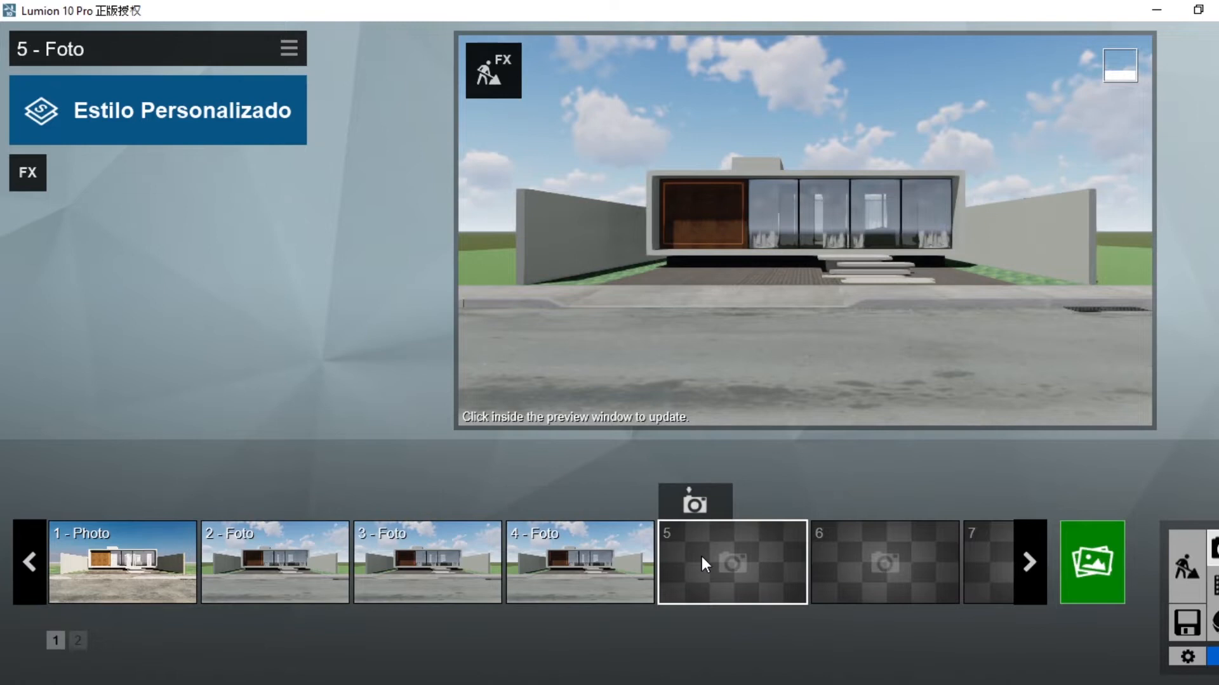
left_click(711, 511)
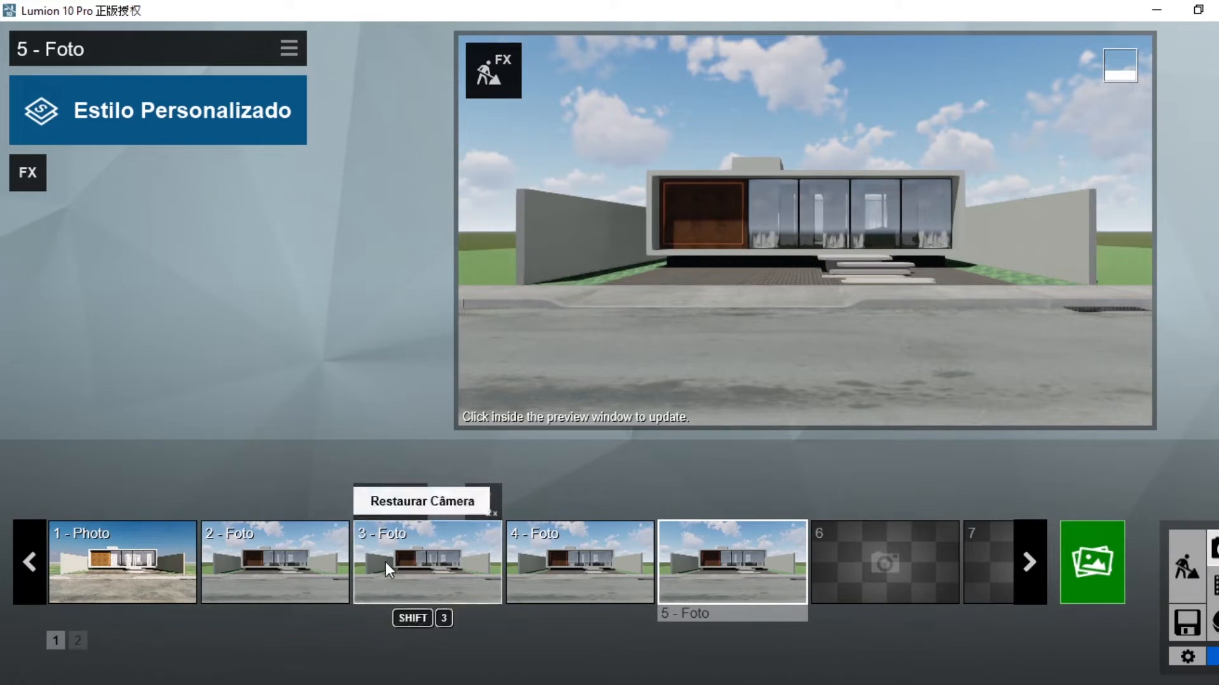
Overwrite photo 3 with a closer view shifted towards the left boundary wall and compare it with photo 2.
left_click(402, 563)
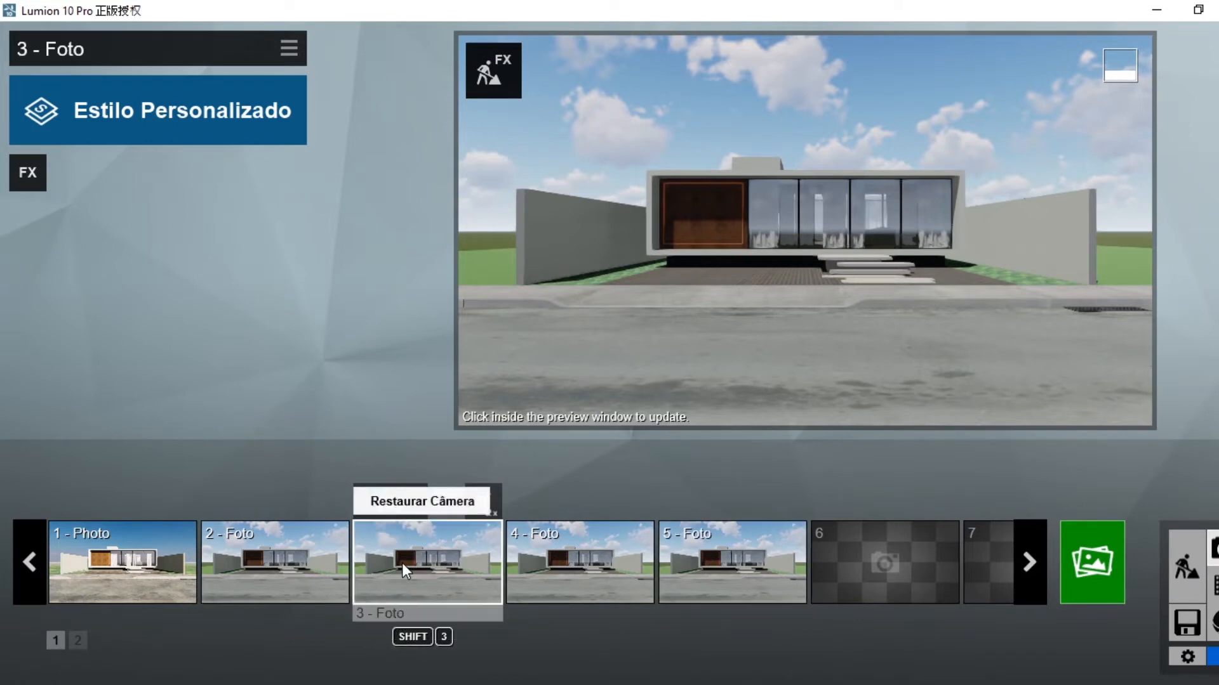
key("w")
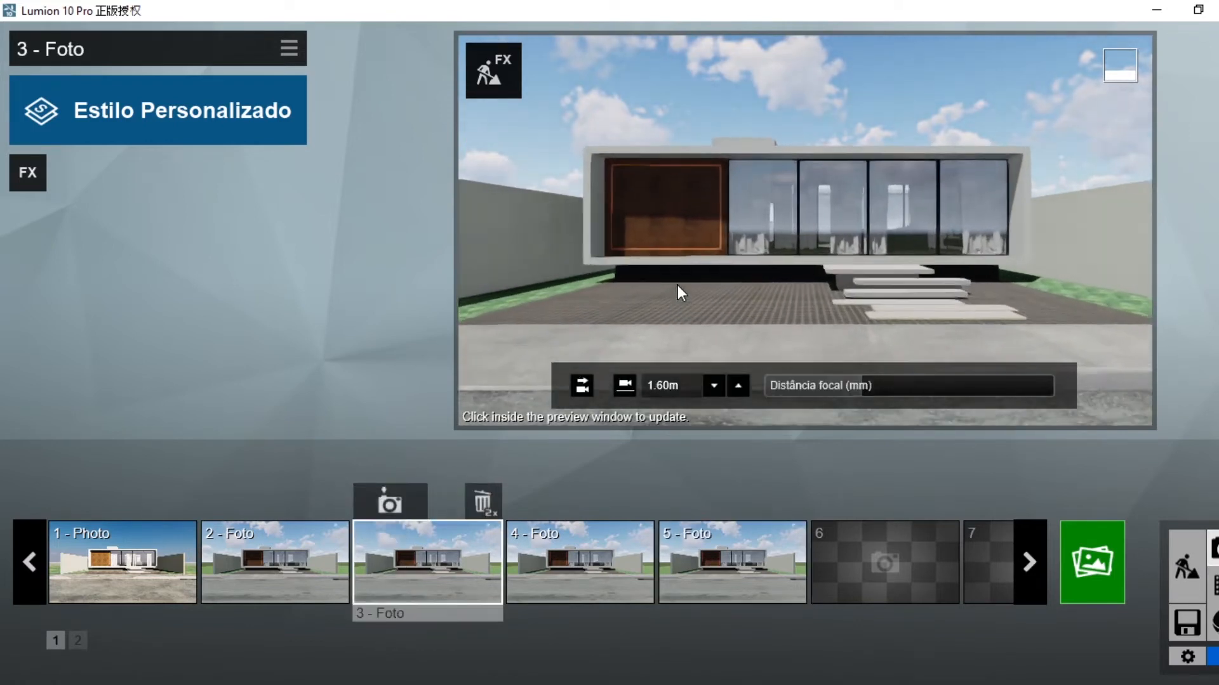
left_click(405, 499)
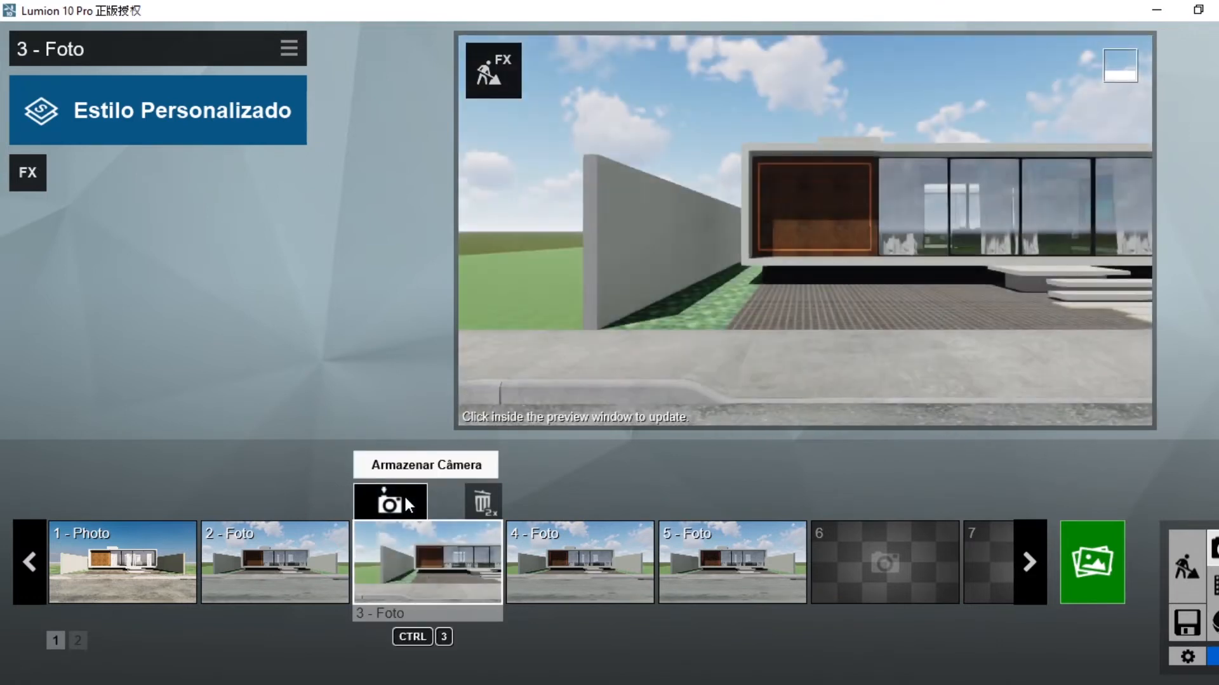
left_click(262, 594)
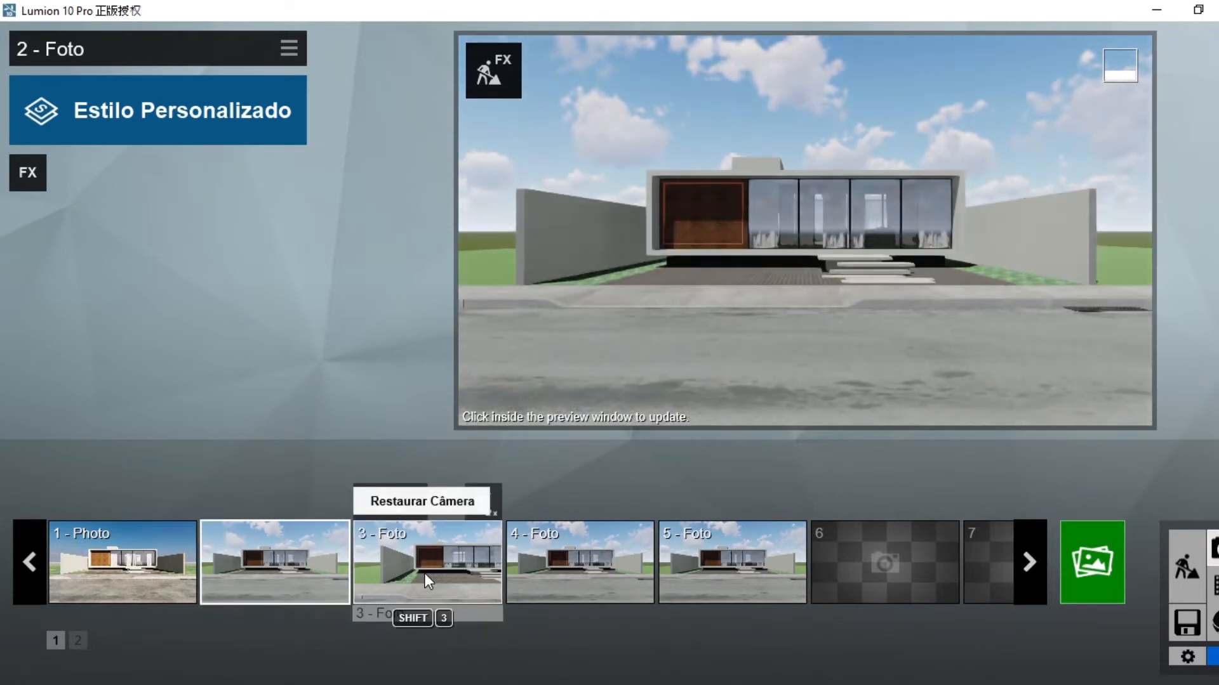
left_click(424, 573)
left_click(301, 574)
left_click(422, 574)
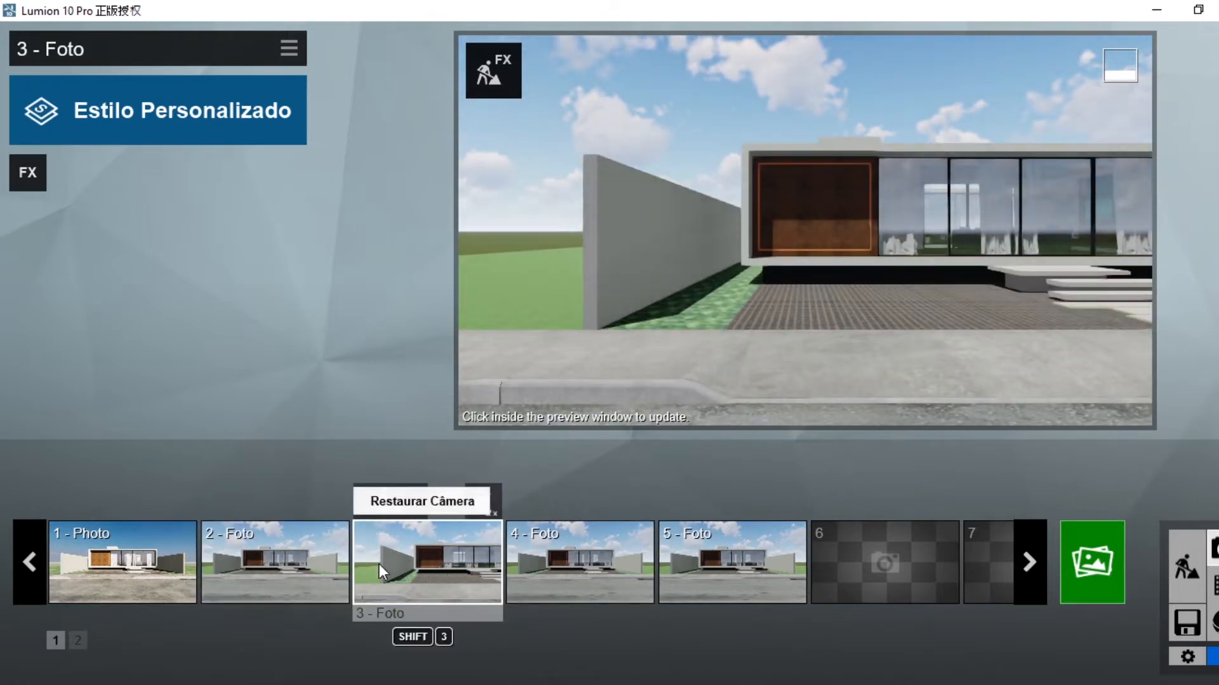
Overwrite photo 3 with a centred frontal view slightly closer than photo 2 and compare the two photos.
key("s")
key("d")
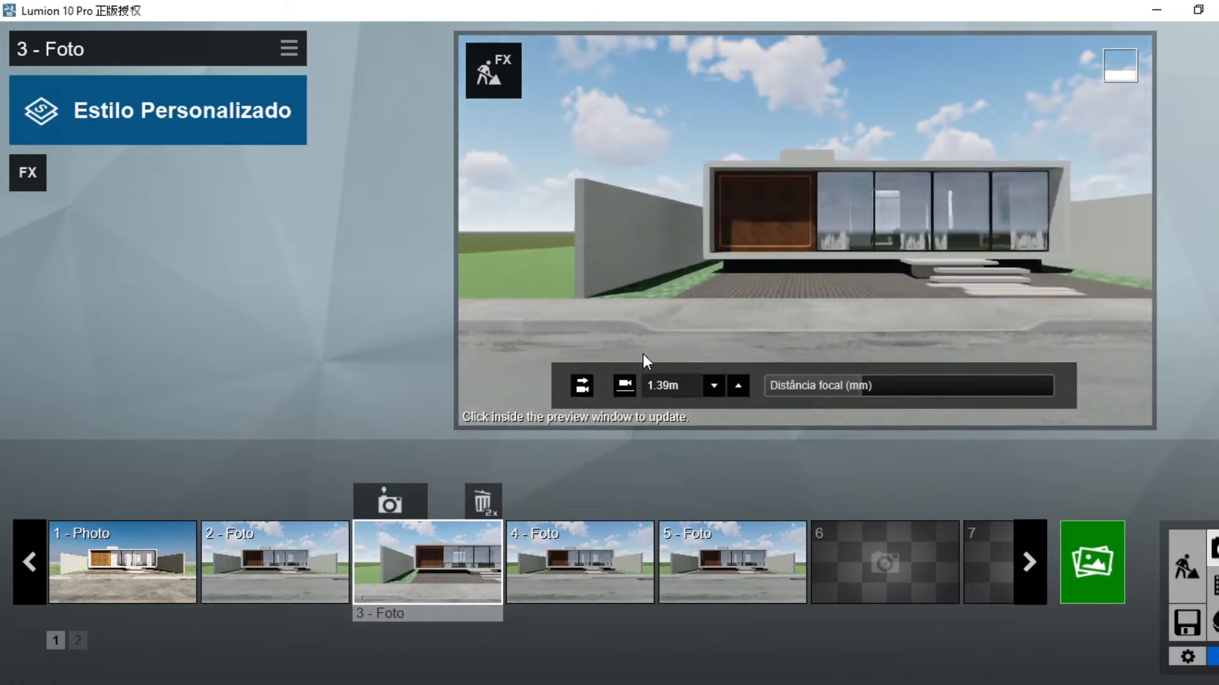
key("w")
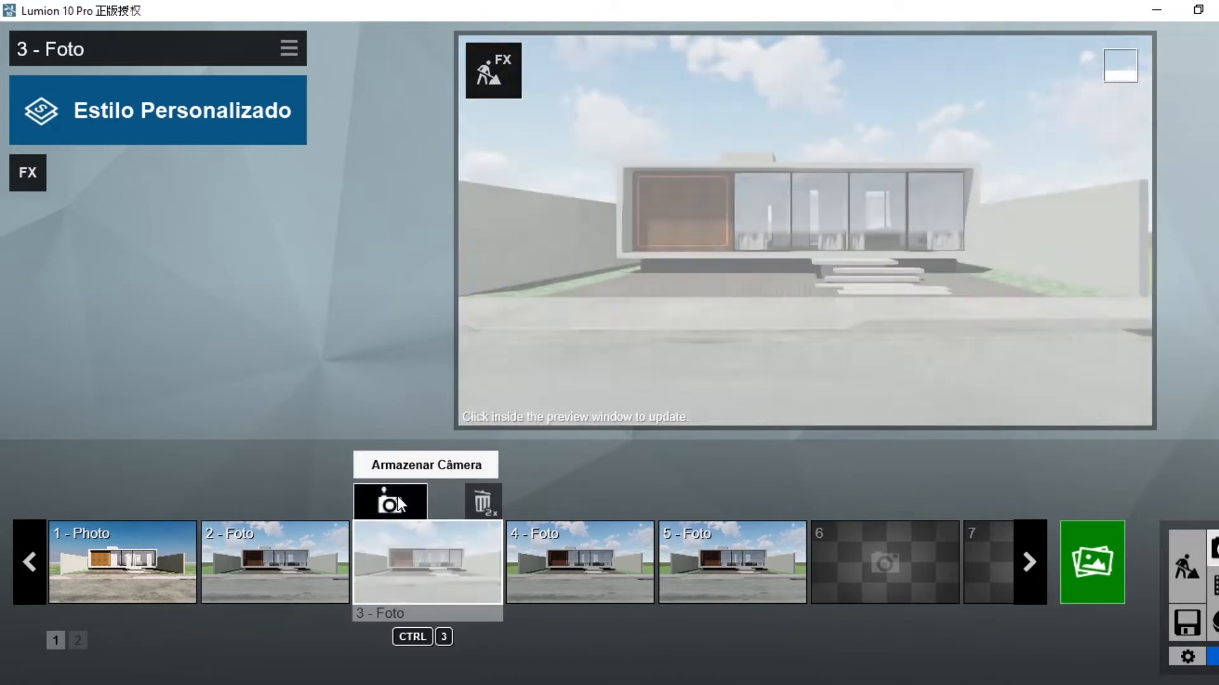
left_click(390, 504)
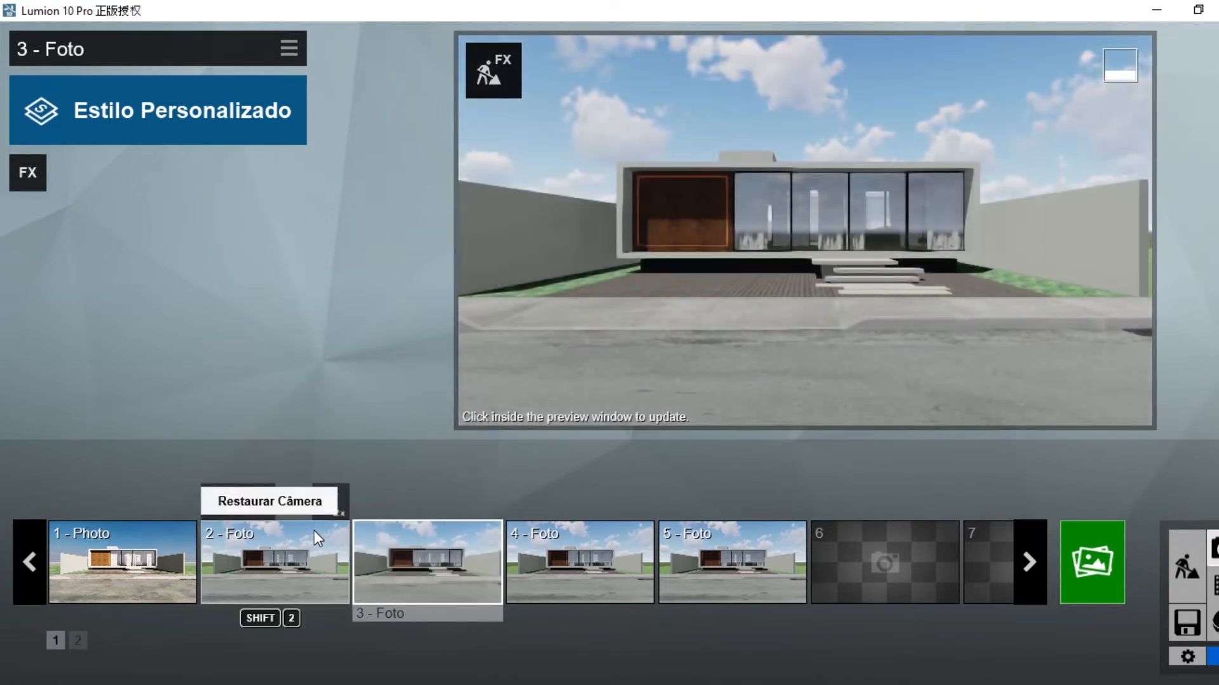
left_click(313, 533)
left_click(447, 560)
left_click(297, 552)
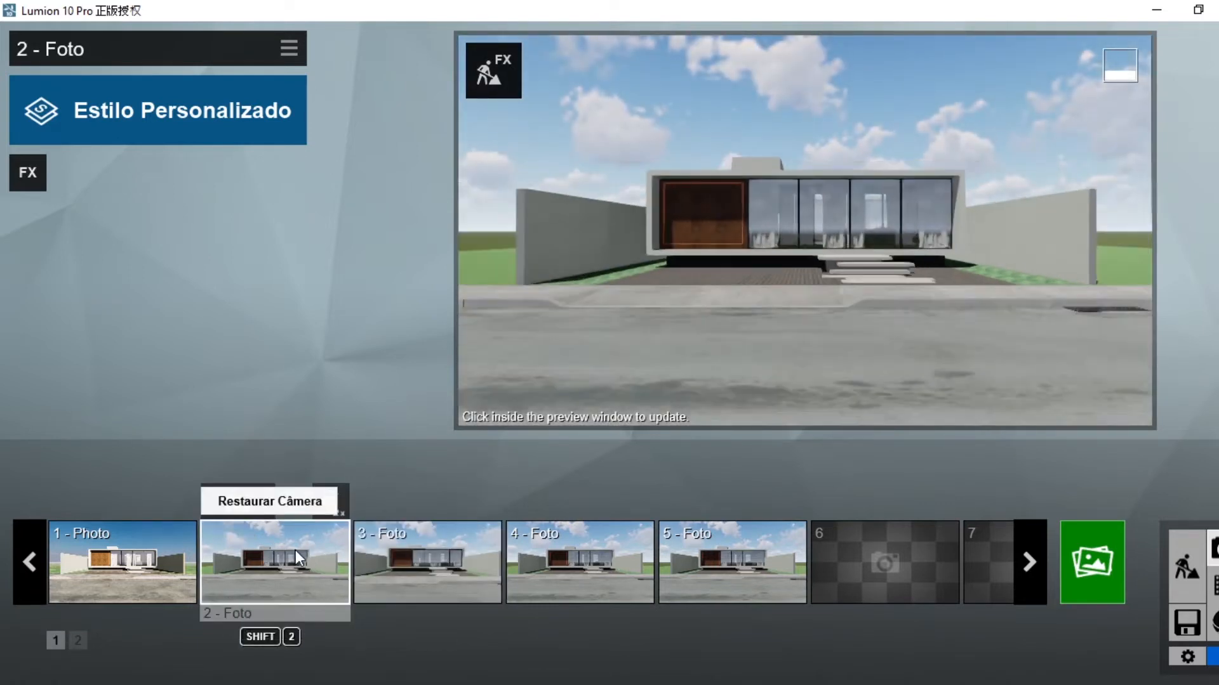
left_click(452, 556)
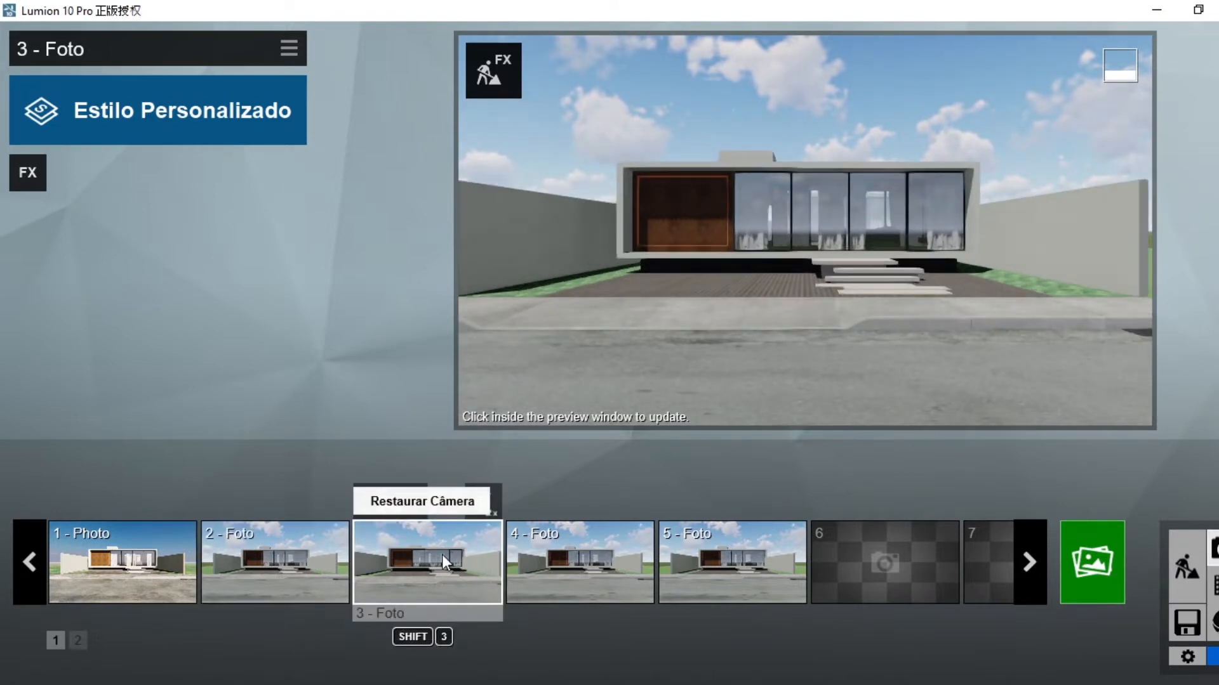
left_click(254, 561)
left_click(464, 565)
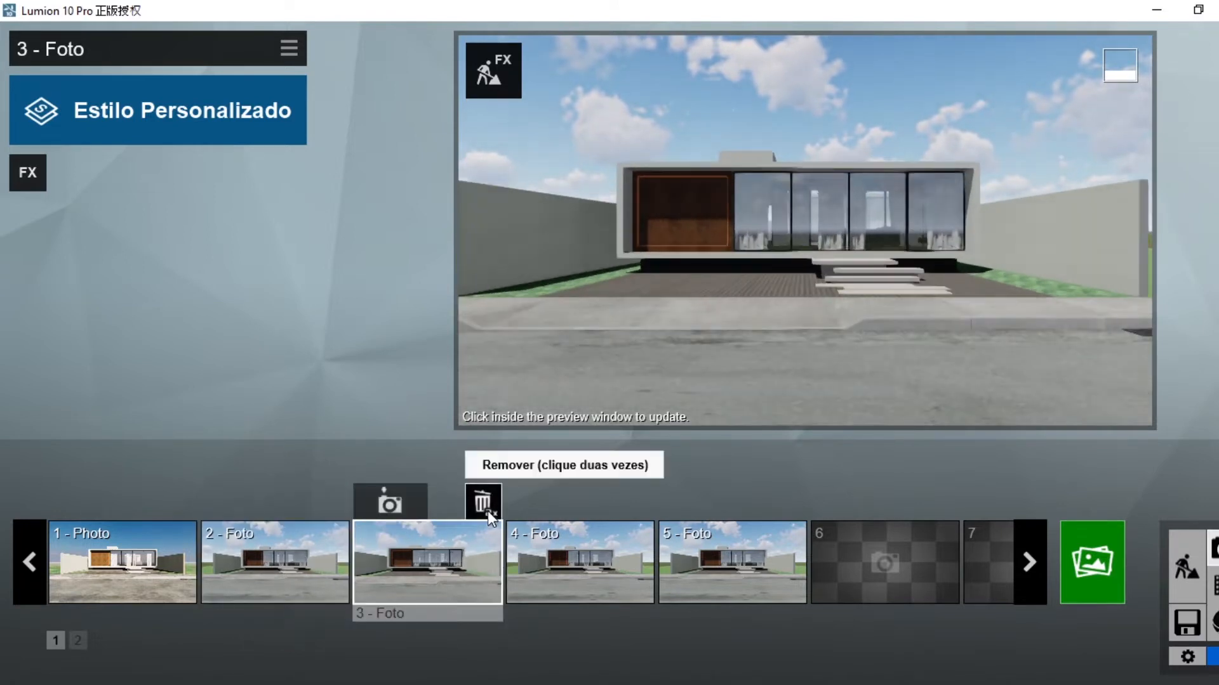
Delete photo 3 and store photo 2's camera view in the emptied slot.
double_click(486, 504)
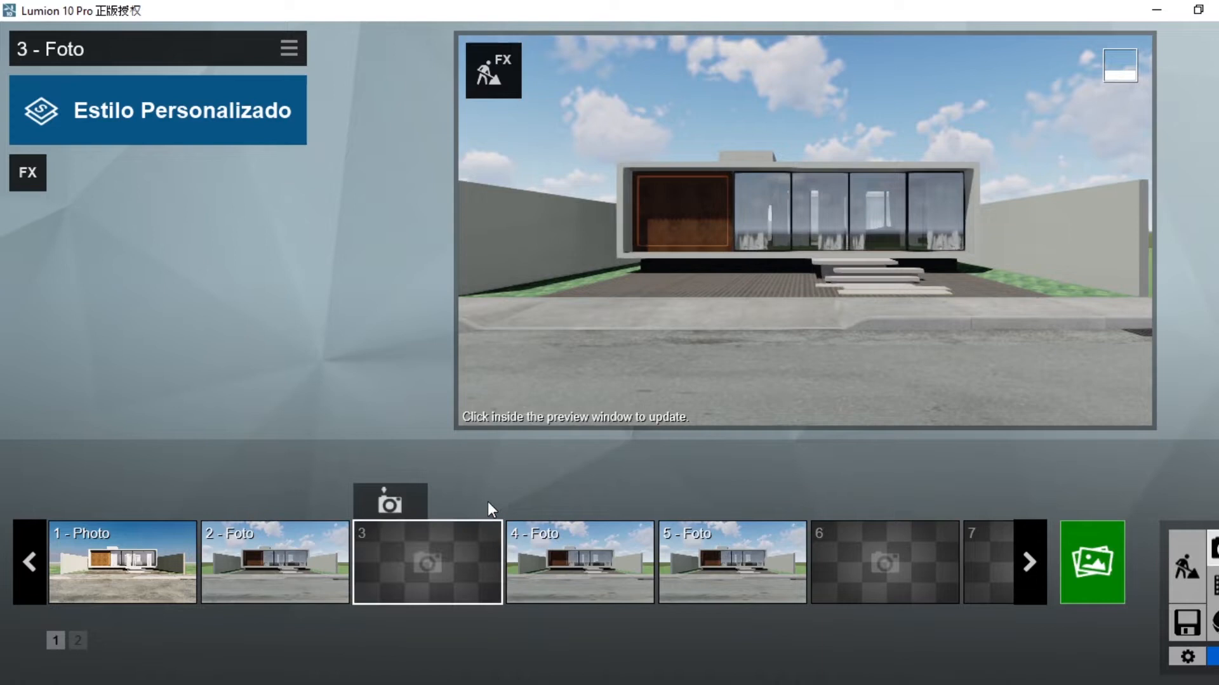
left_click(288, 544)
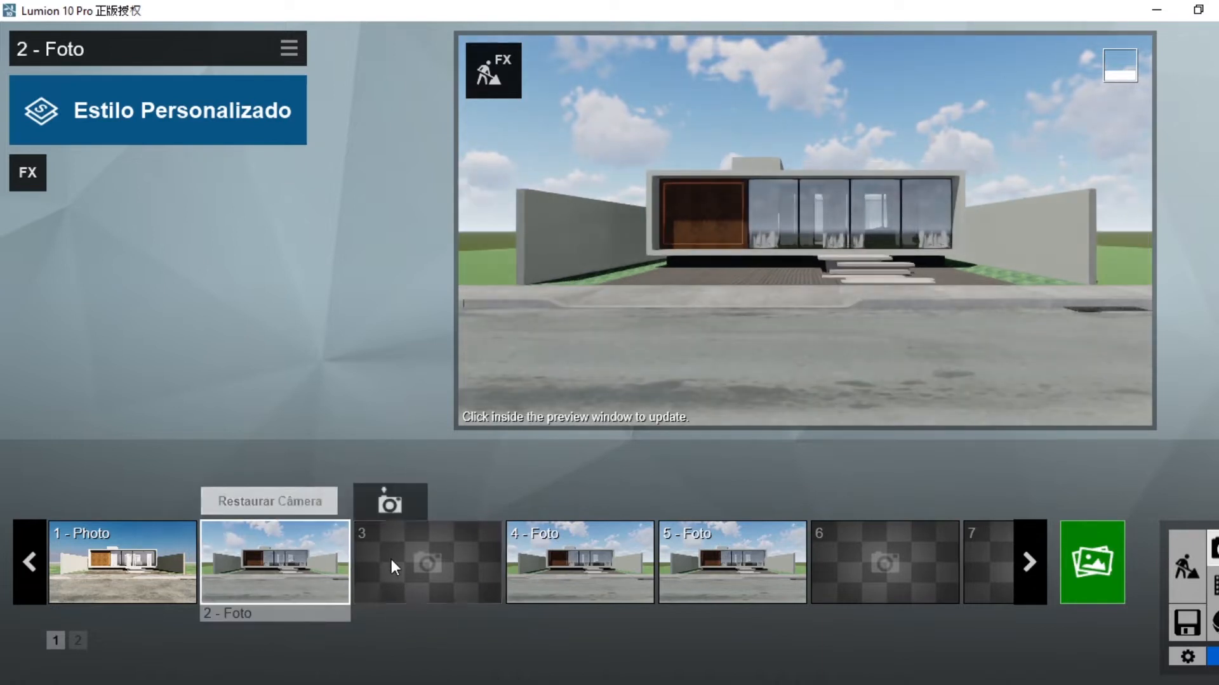
left_click(419, 563)
left_click(402, 505)
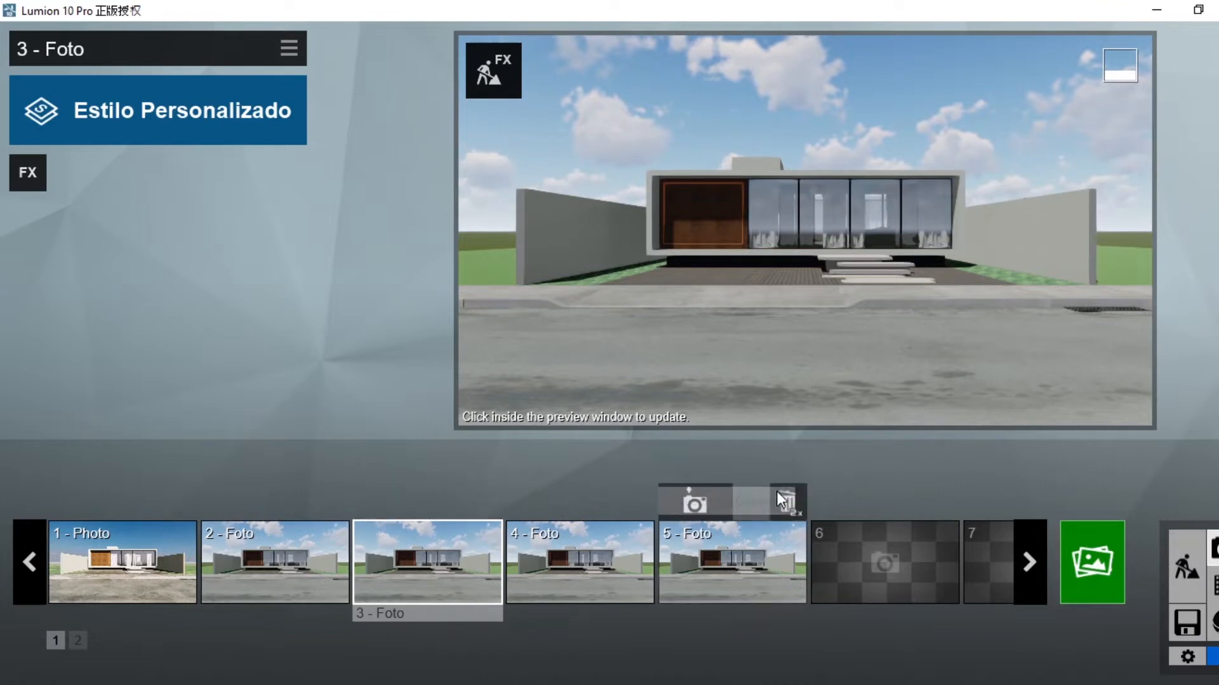
Delete photo 5 and store the same frontal view in photo slots 5 and 6.
double_click(798, 510)
left_click(737, 568)
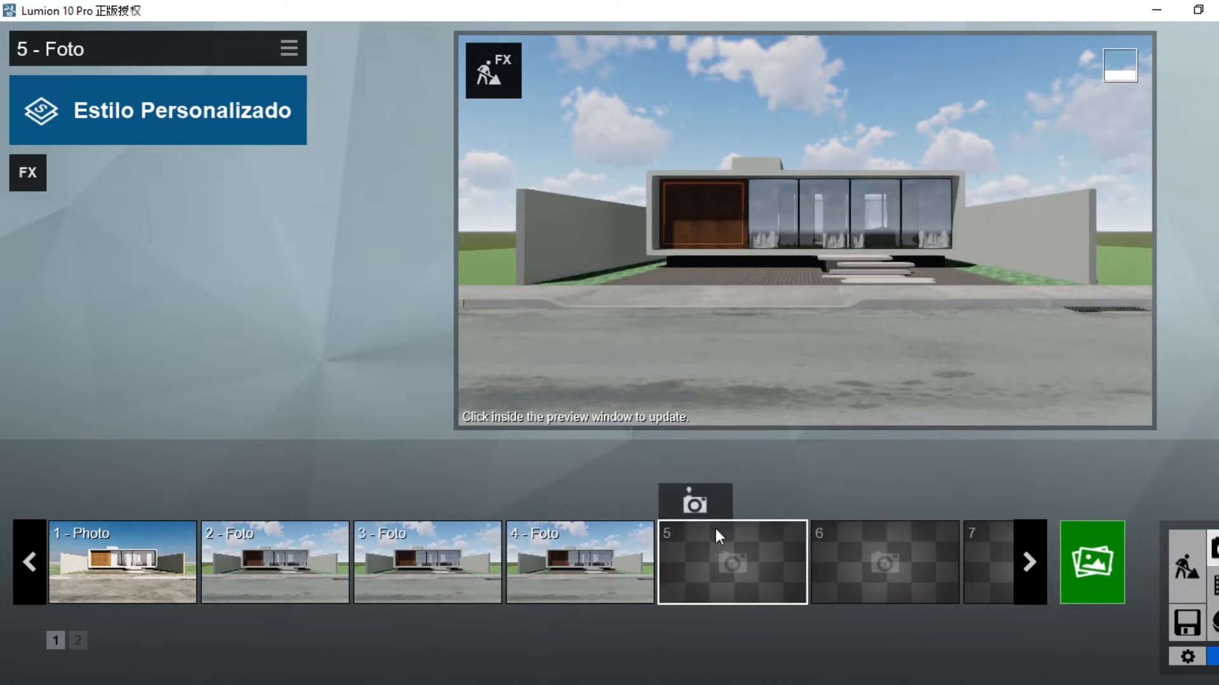
left_click(695, 505)
left_click(865, 537)
left_click(847, 505)
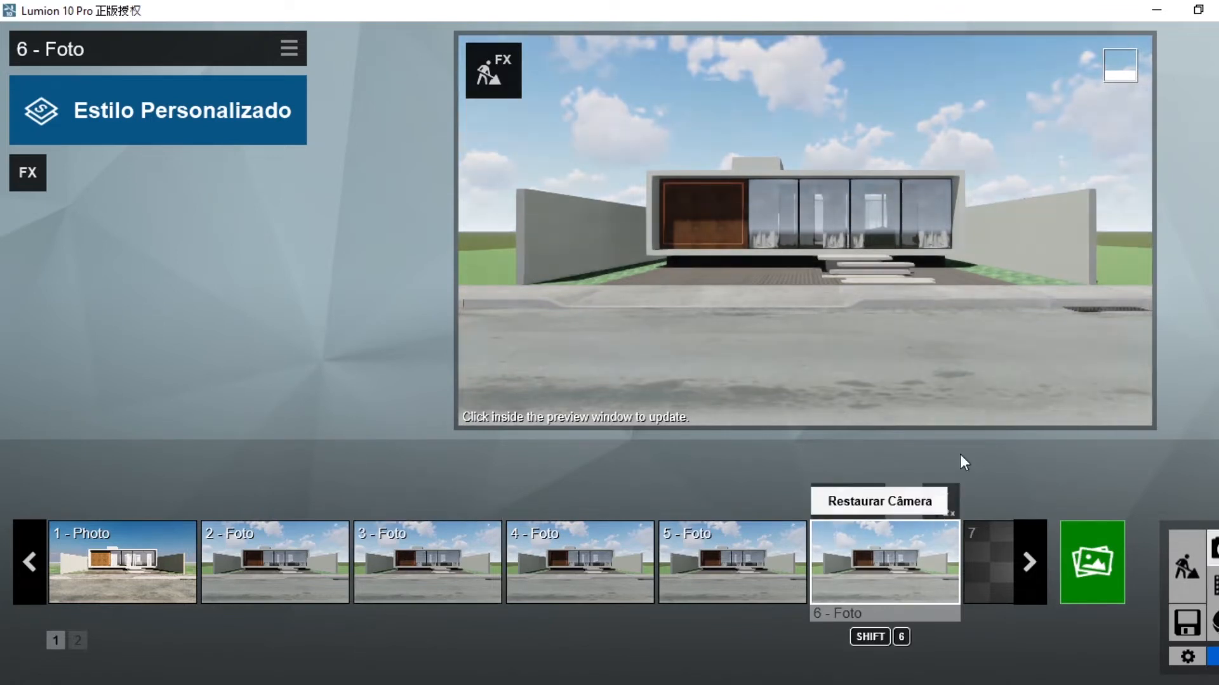
Copy all effects from photo 1.
mouse_move(1122, 246)
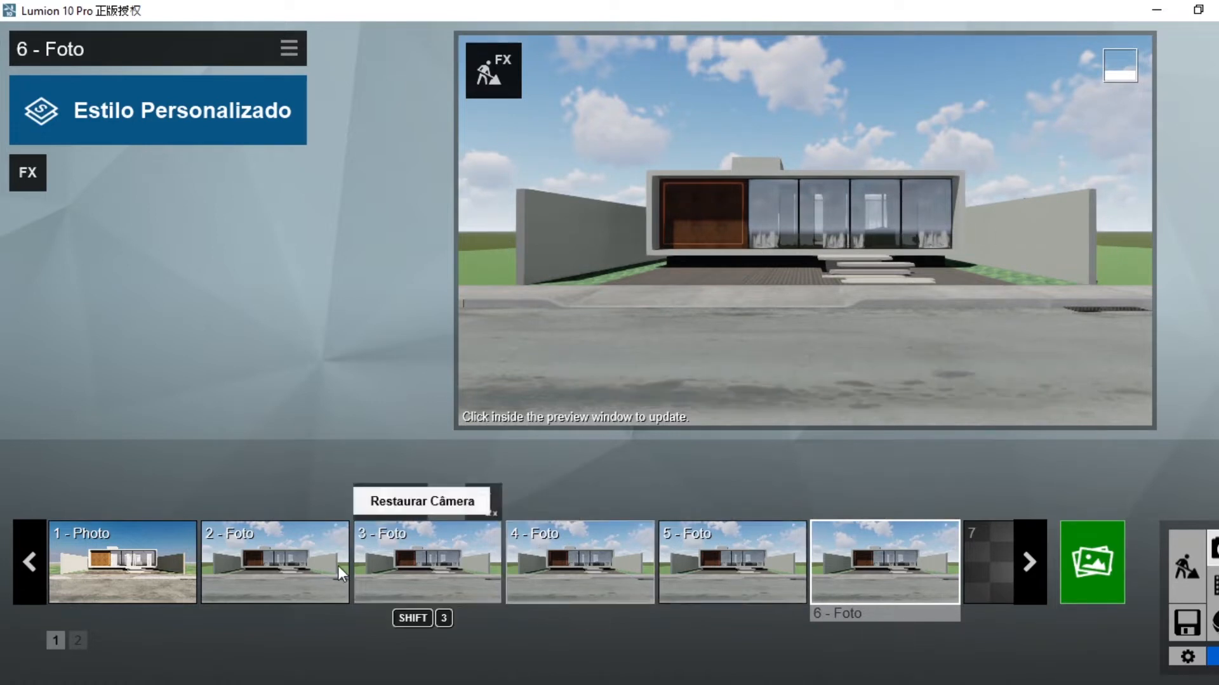
left_click(134, 567)
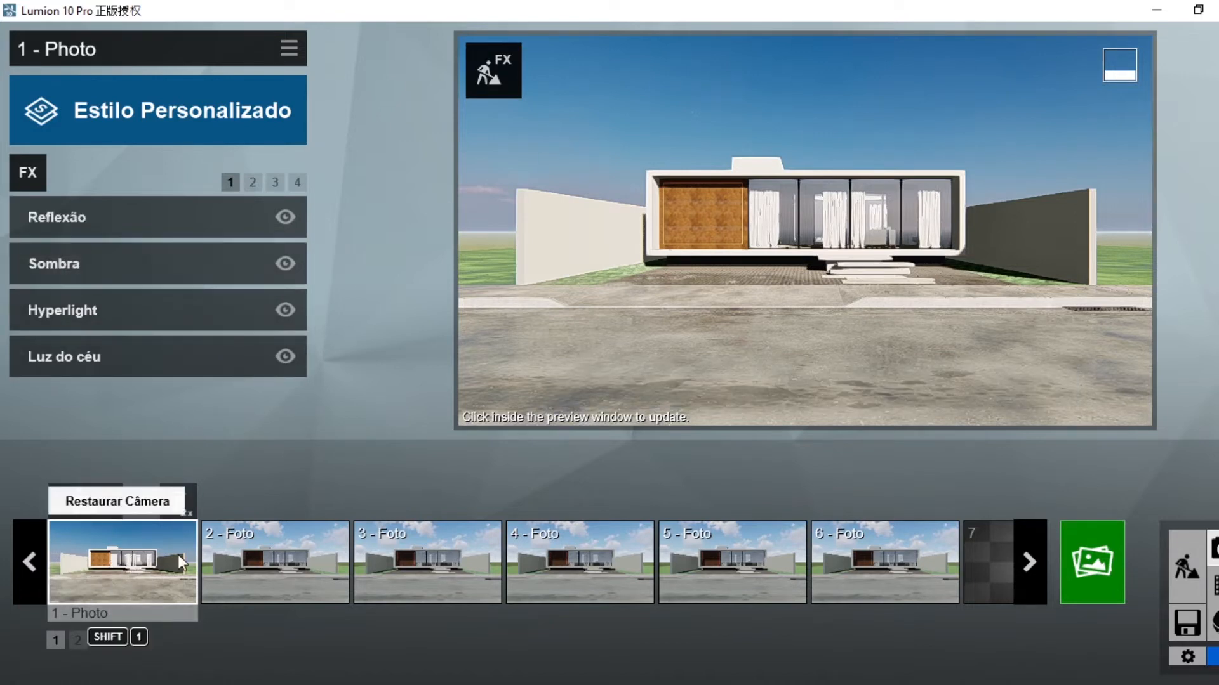
left_click(291, 49)
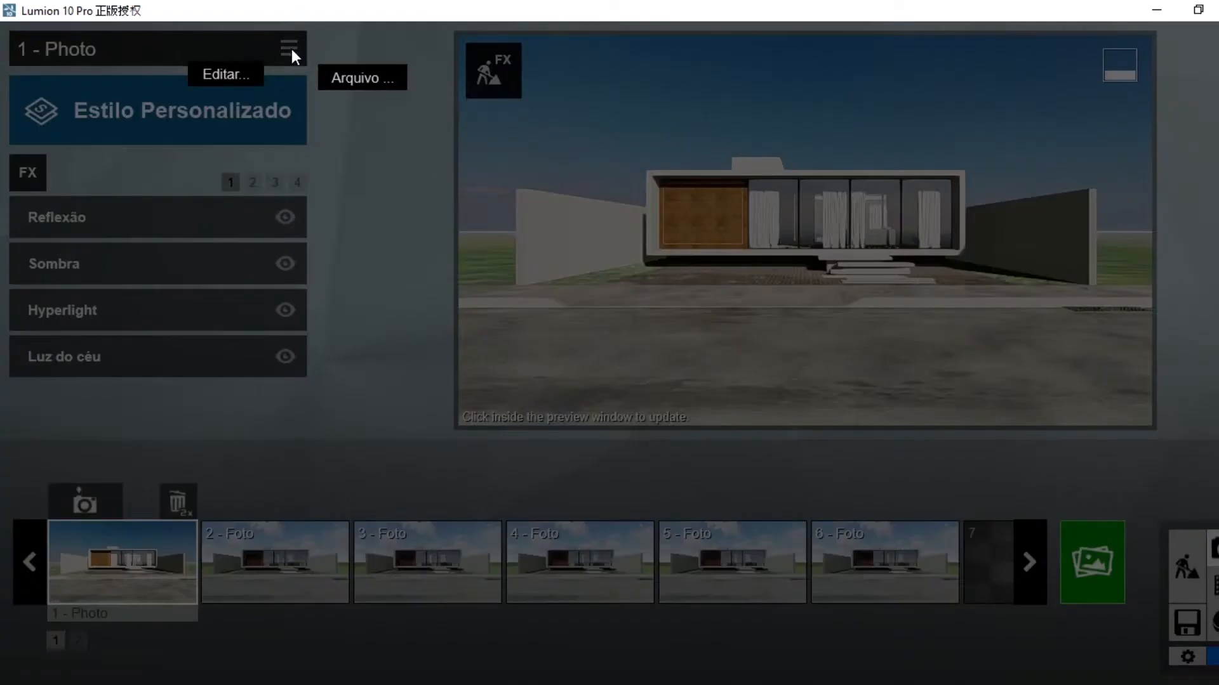
mouse_move(236, 78)
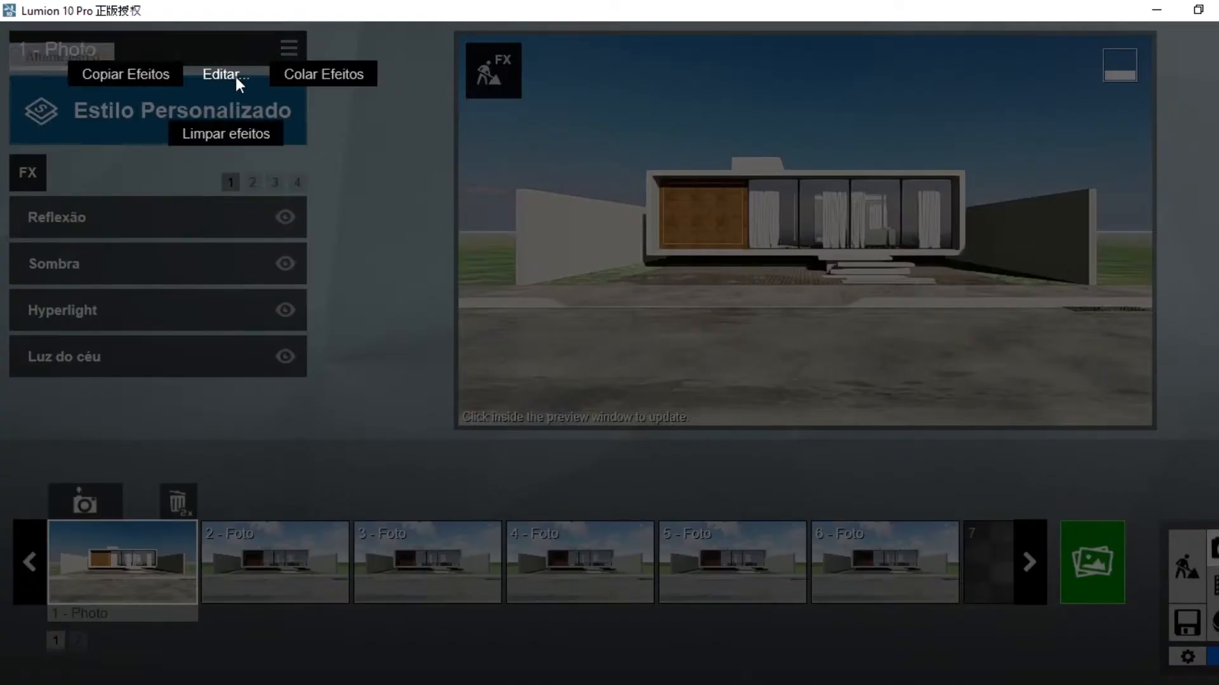
left_click(146, 75)
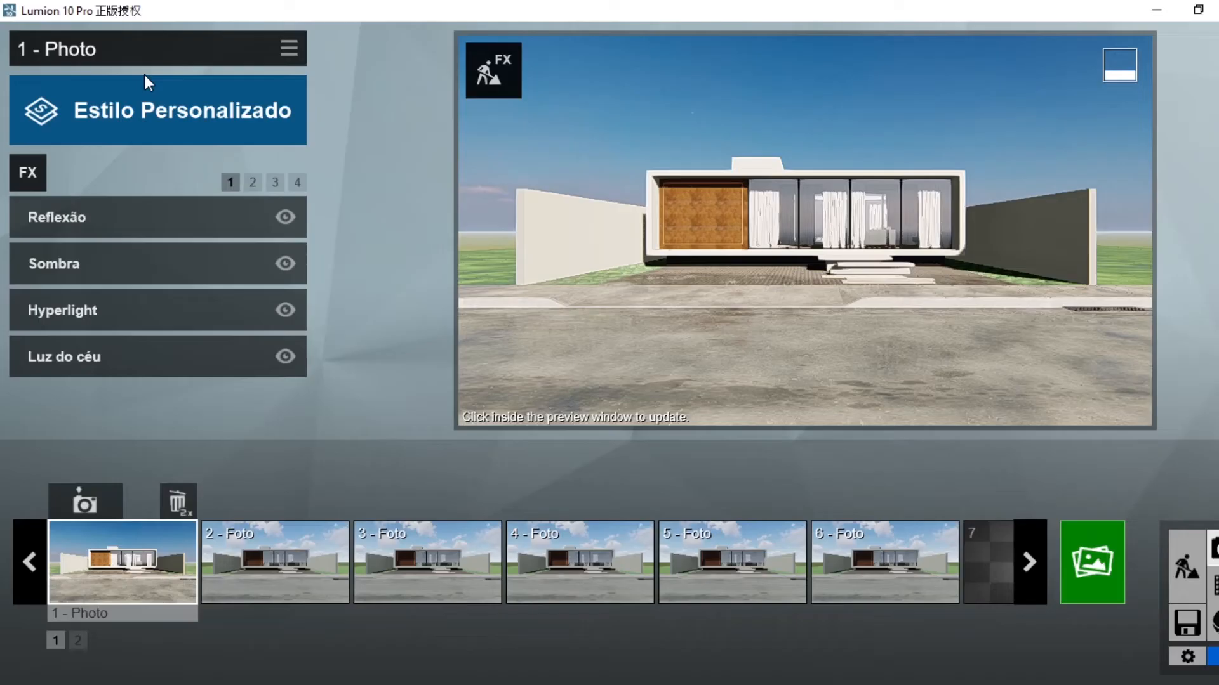
Paste the copied photo 1 effects onto photo 2.
left_click(308, 584)
left_click(289, 47)
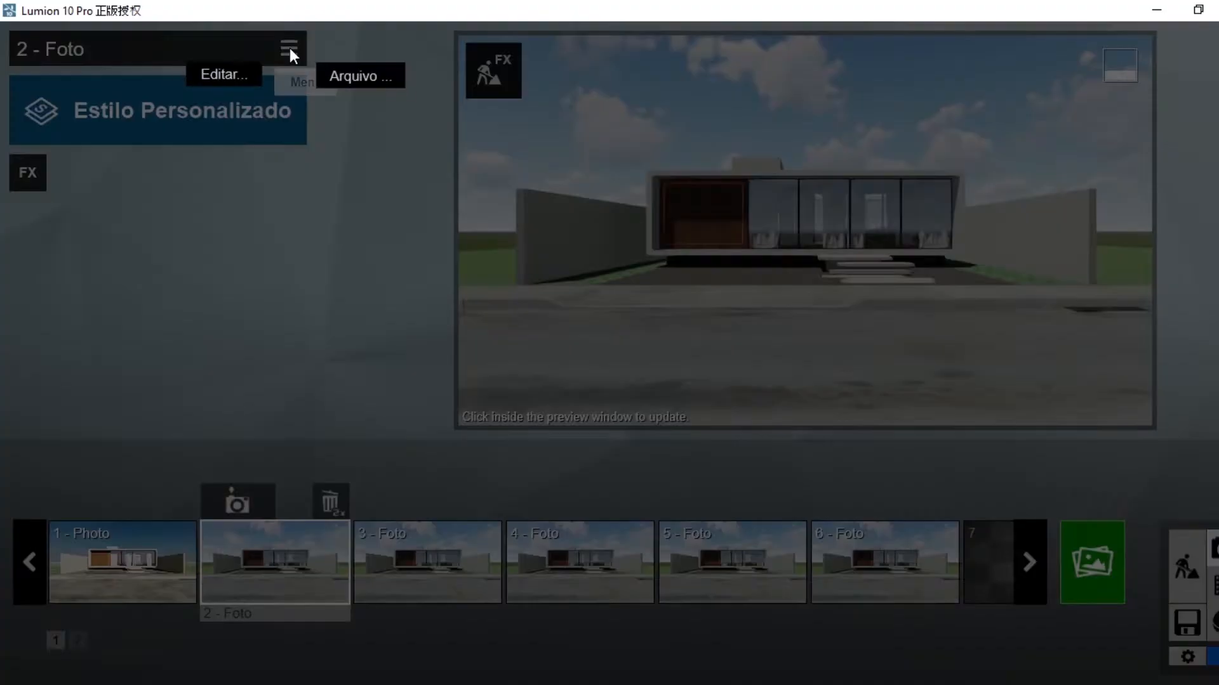
left_click(249, 78)
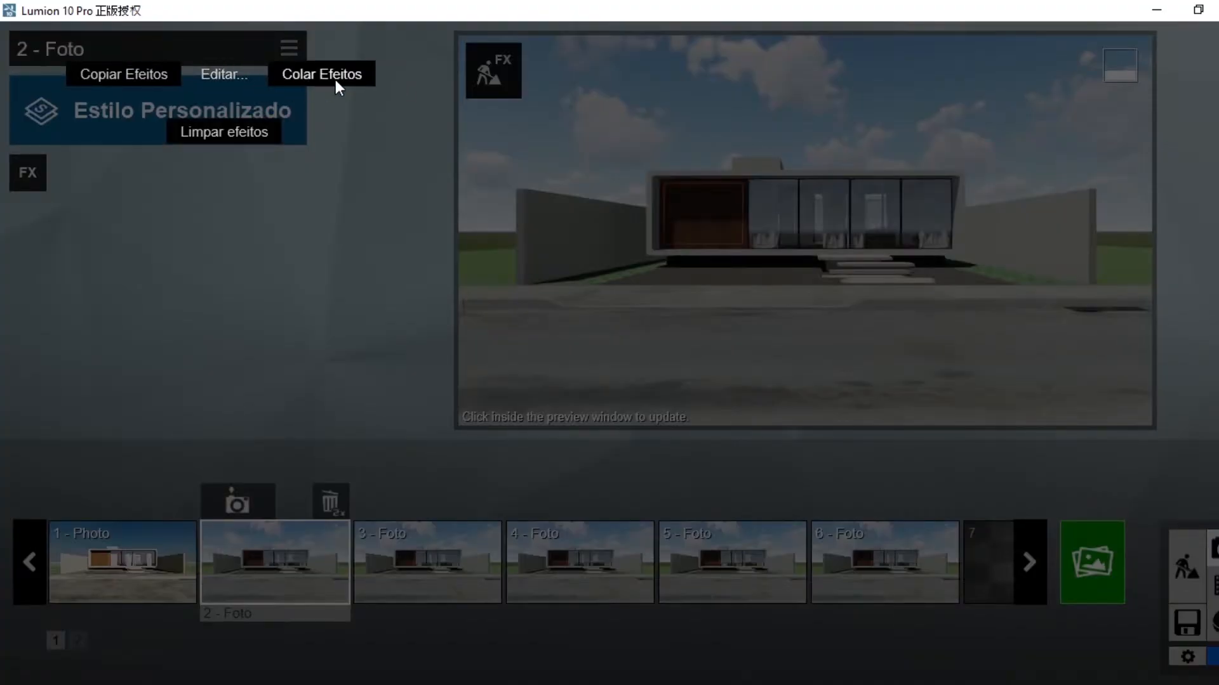
left_click(335, 80)
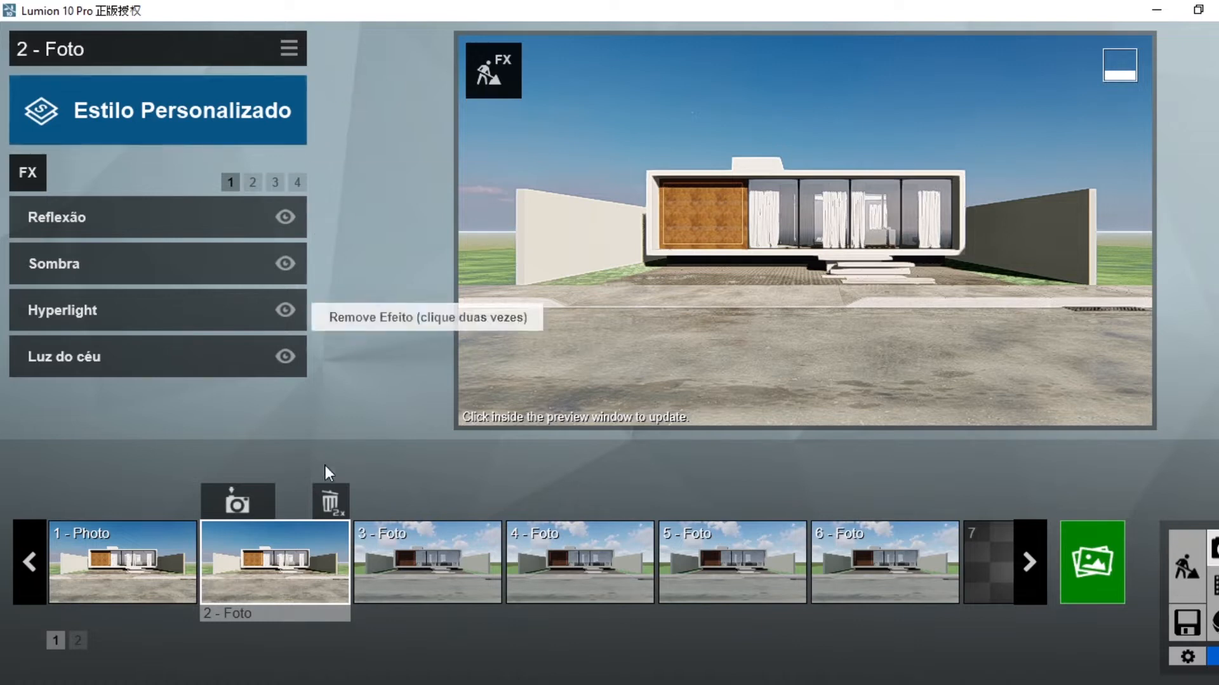
Replace photo 2's real sky with the second Overcast sky and compare the photo with photo 1.
left_click(296, 185)
left_click(276, 183)
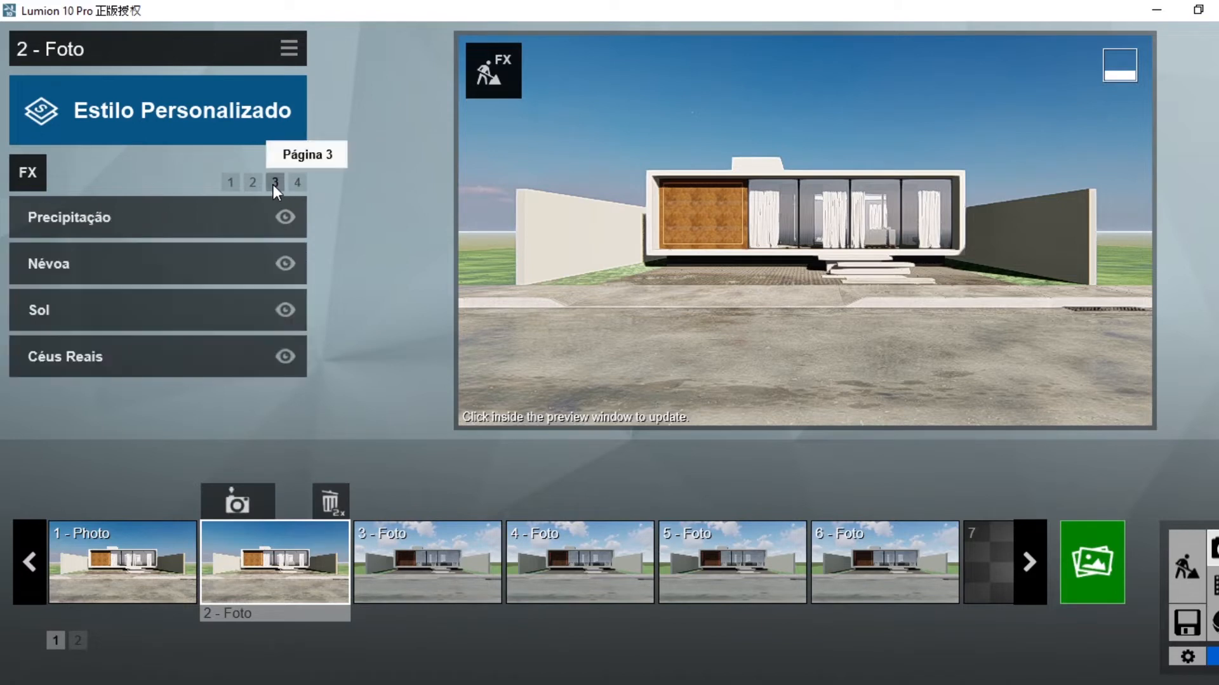
left_click(154, 366)
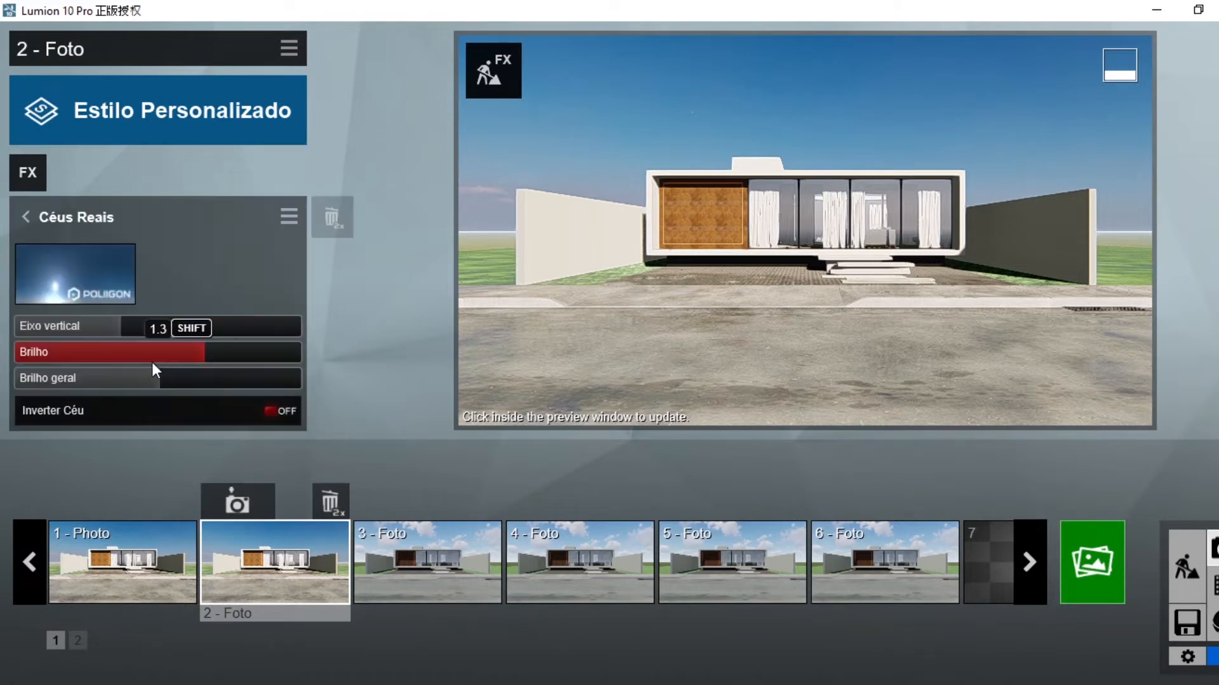
left_click(100, 280)
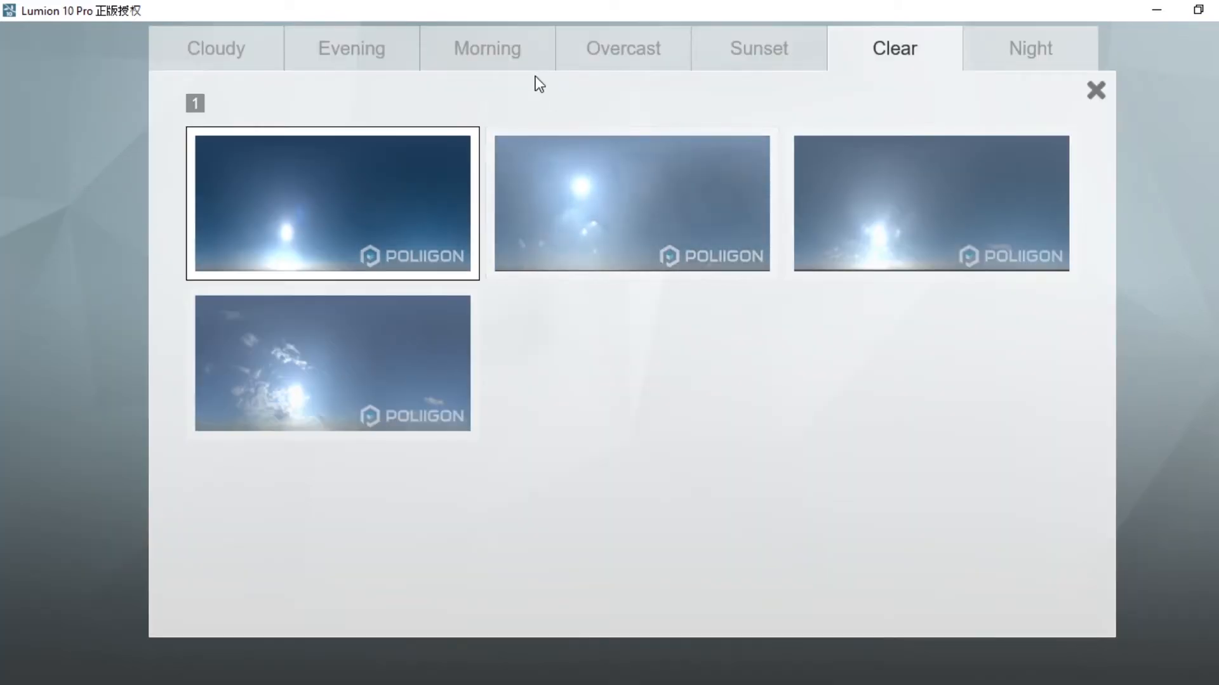
left_click(634, 45)
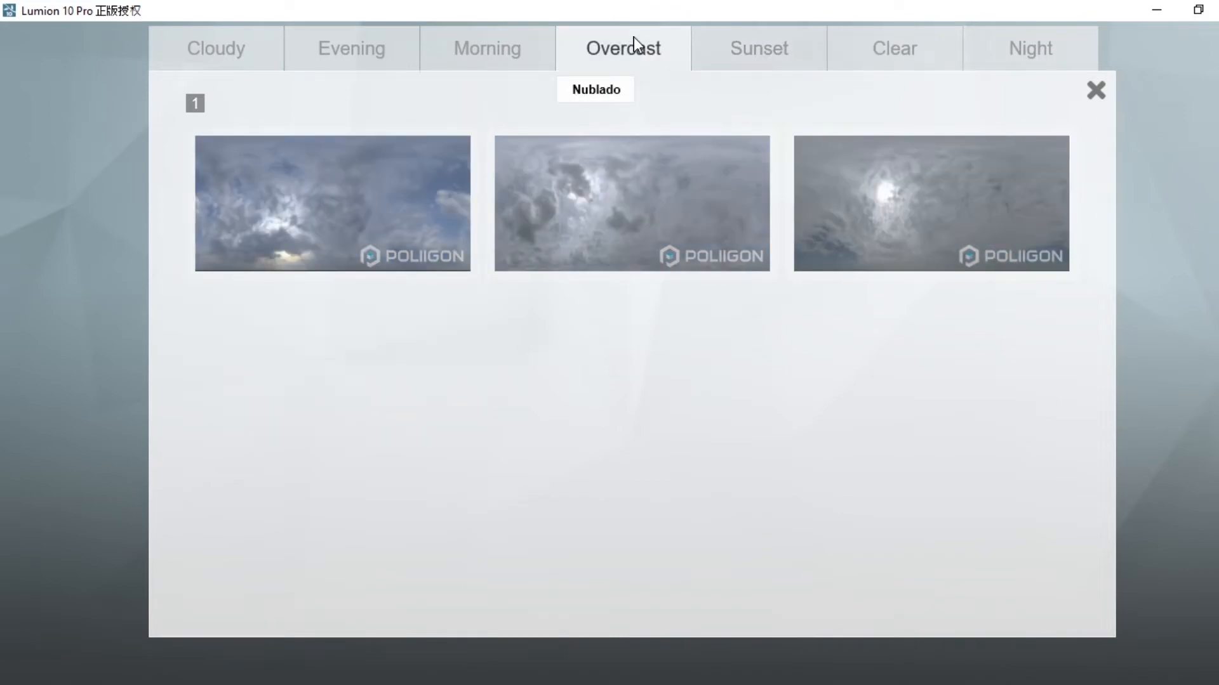
left_click(616, 207)
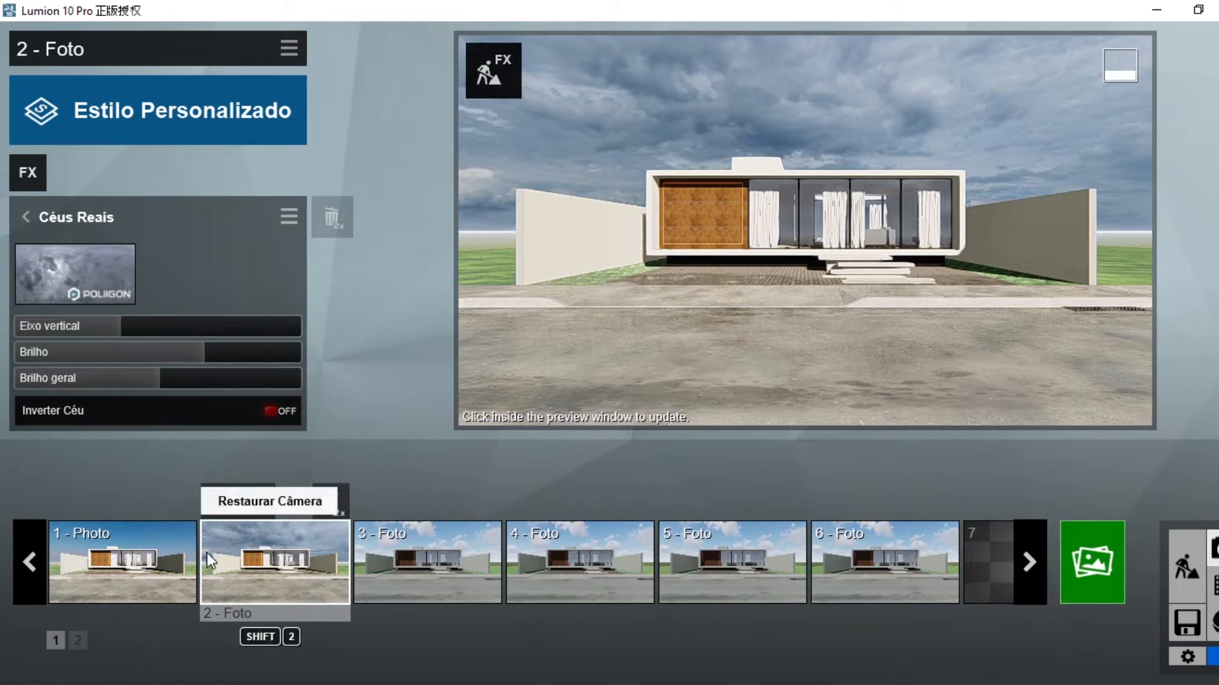
left_click(189, 555)
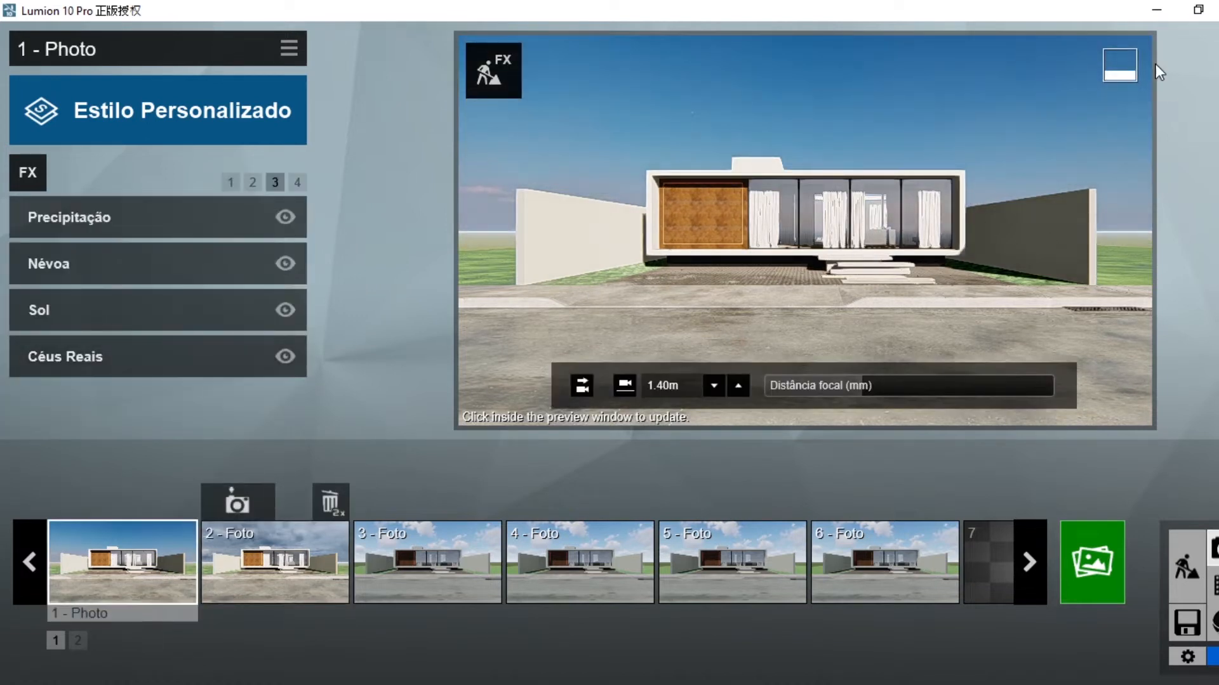
left_click(278, 572)
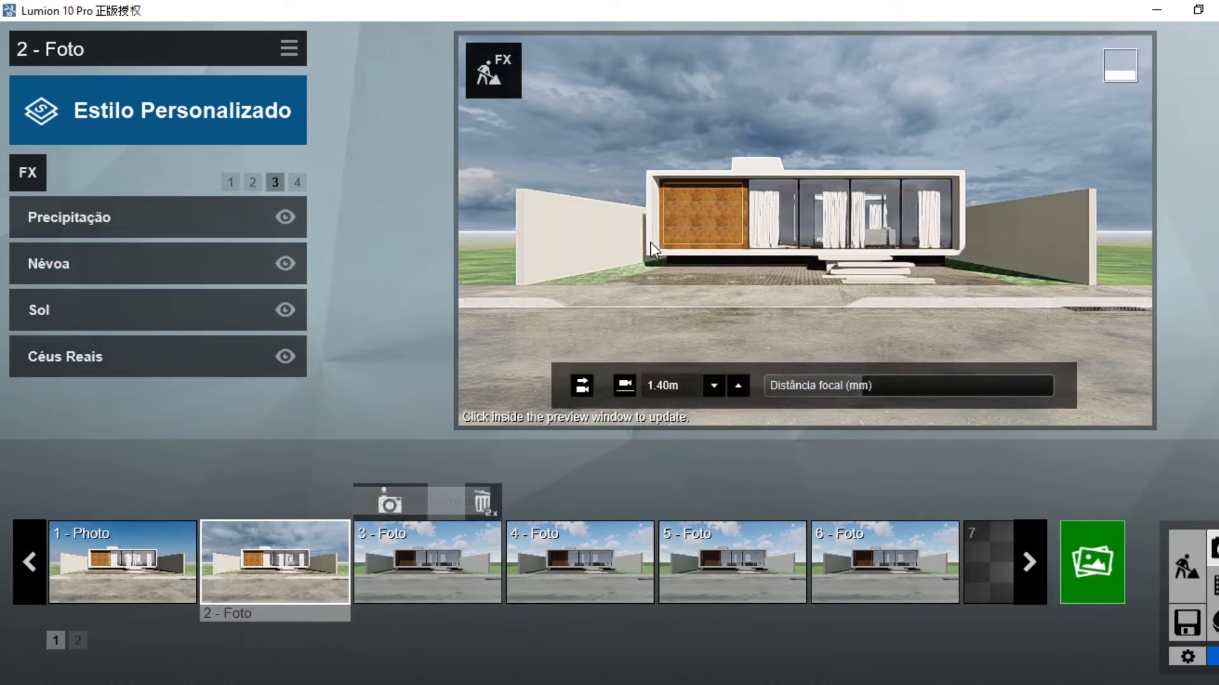
Rotate photo 2's real sky to about 93° on the vertical axis and set its brightness to 1.6.
left_click(144, 359)
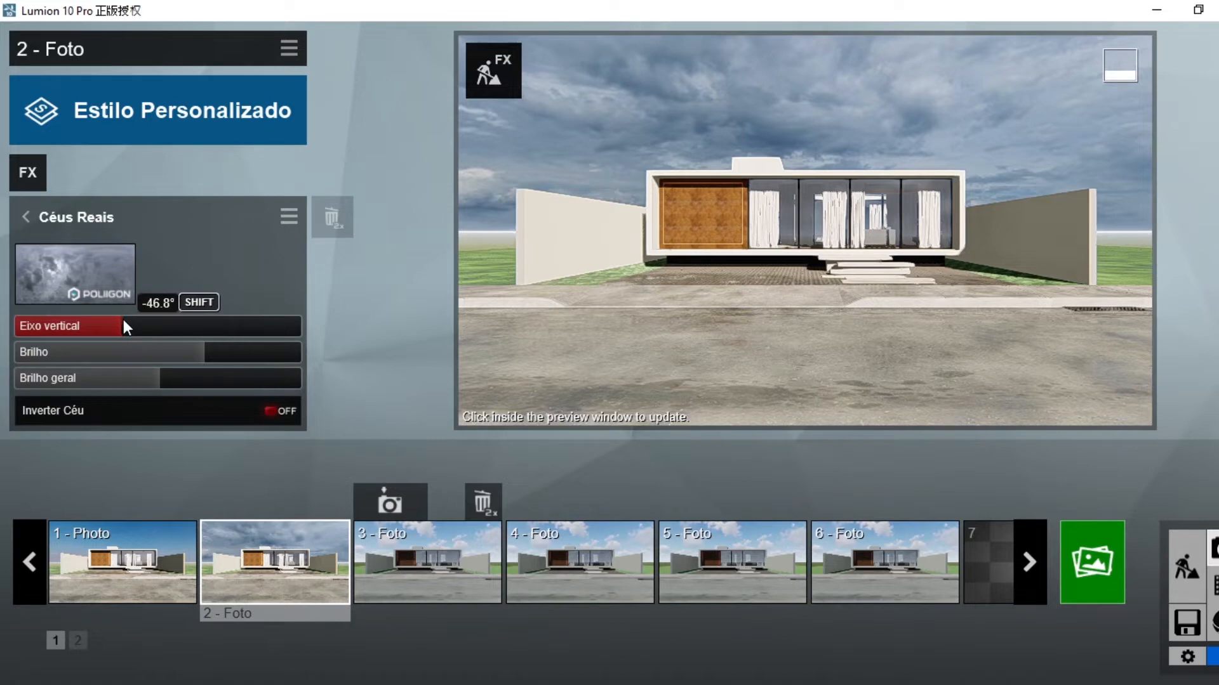
left_click_drag(125, 324, 233, 328)
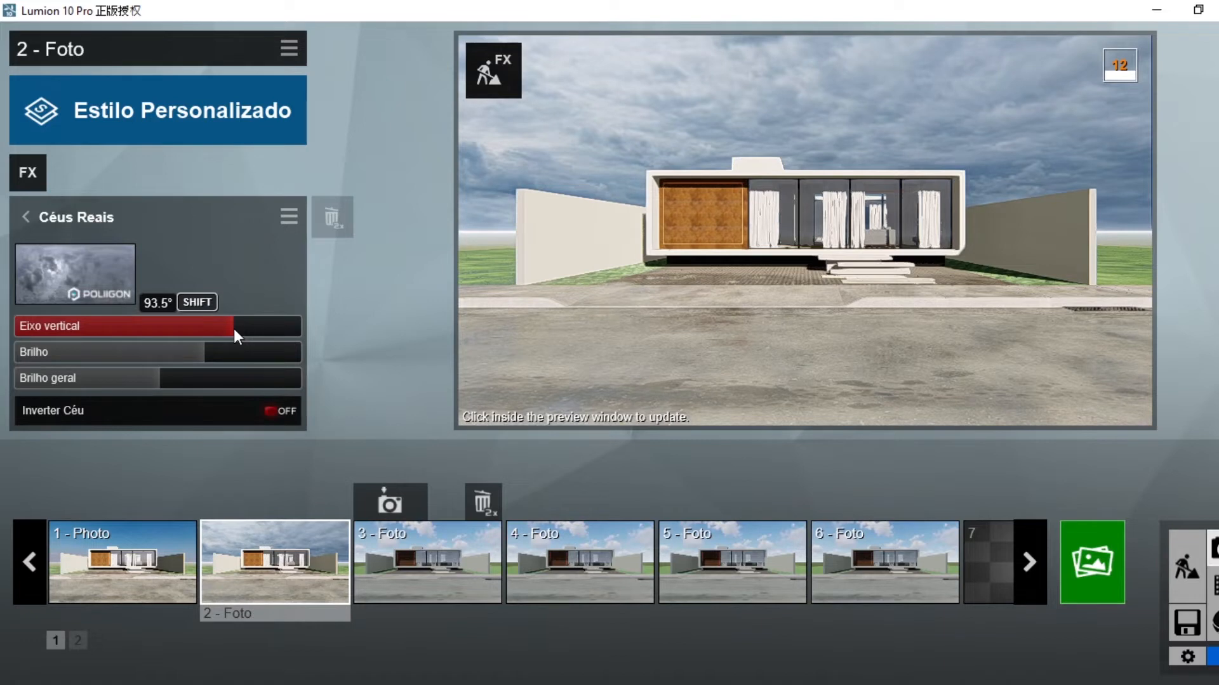
left_click_drag(234, 329, 290, 342)
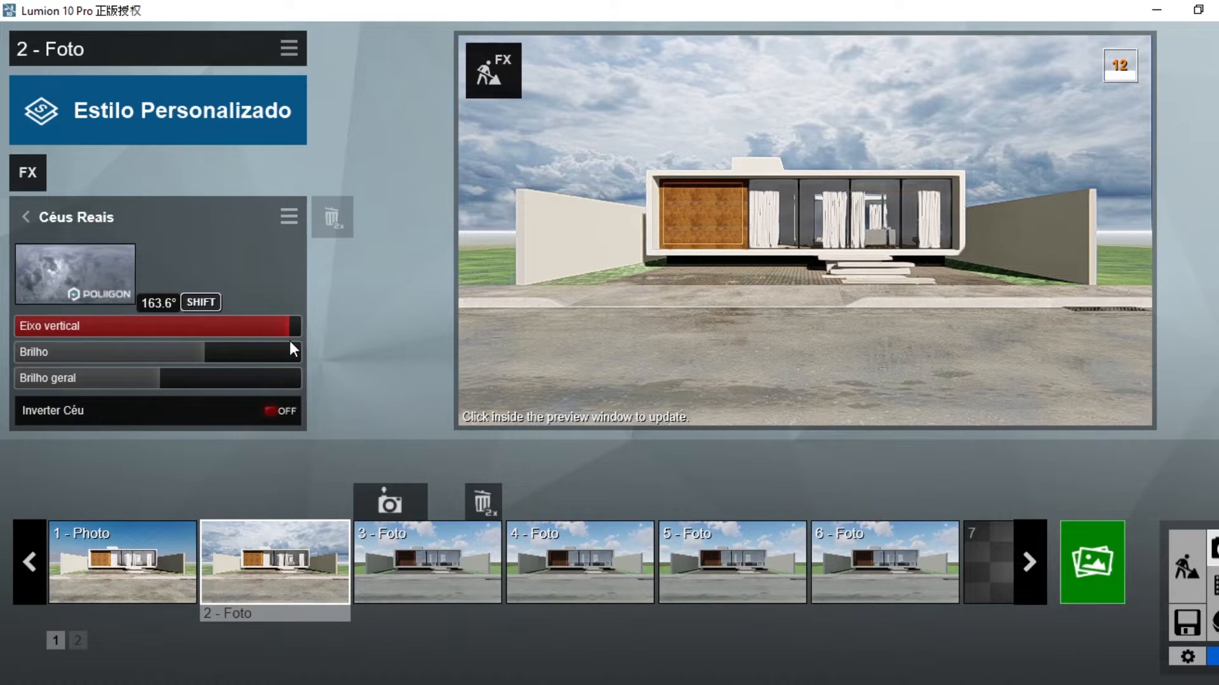
left_click_drag(290, 341, 234, 328)
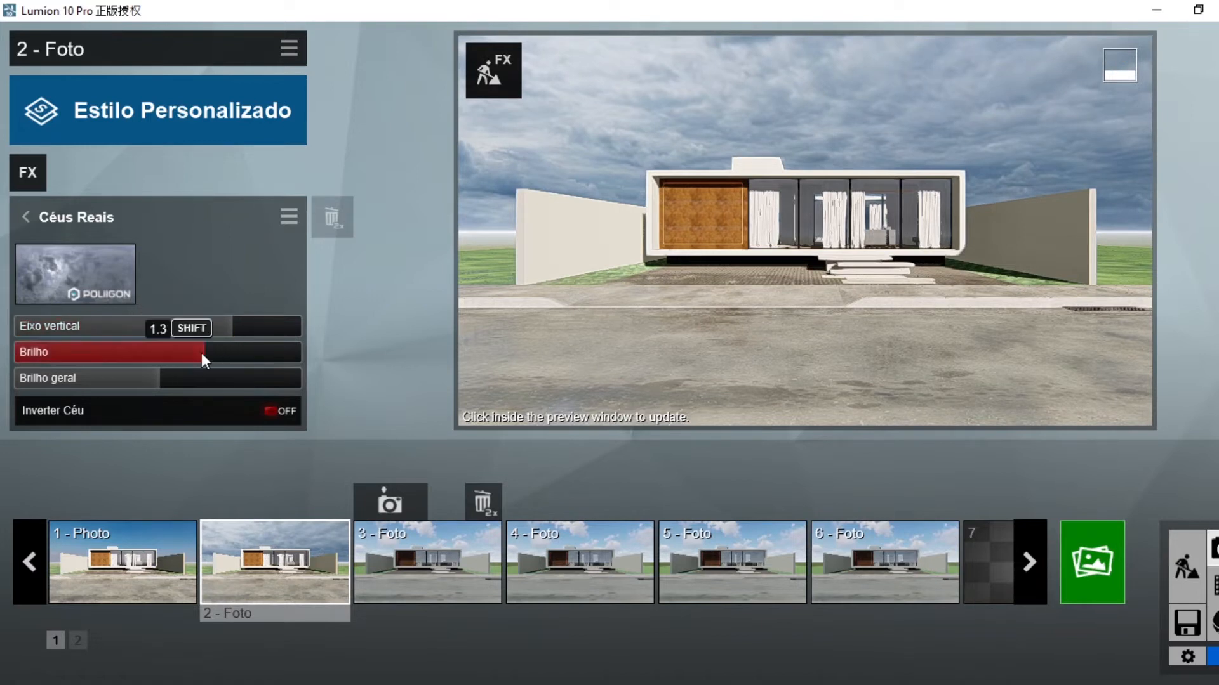
left_click_drag(201, 353, 245, 366)
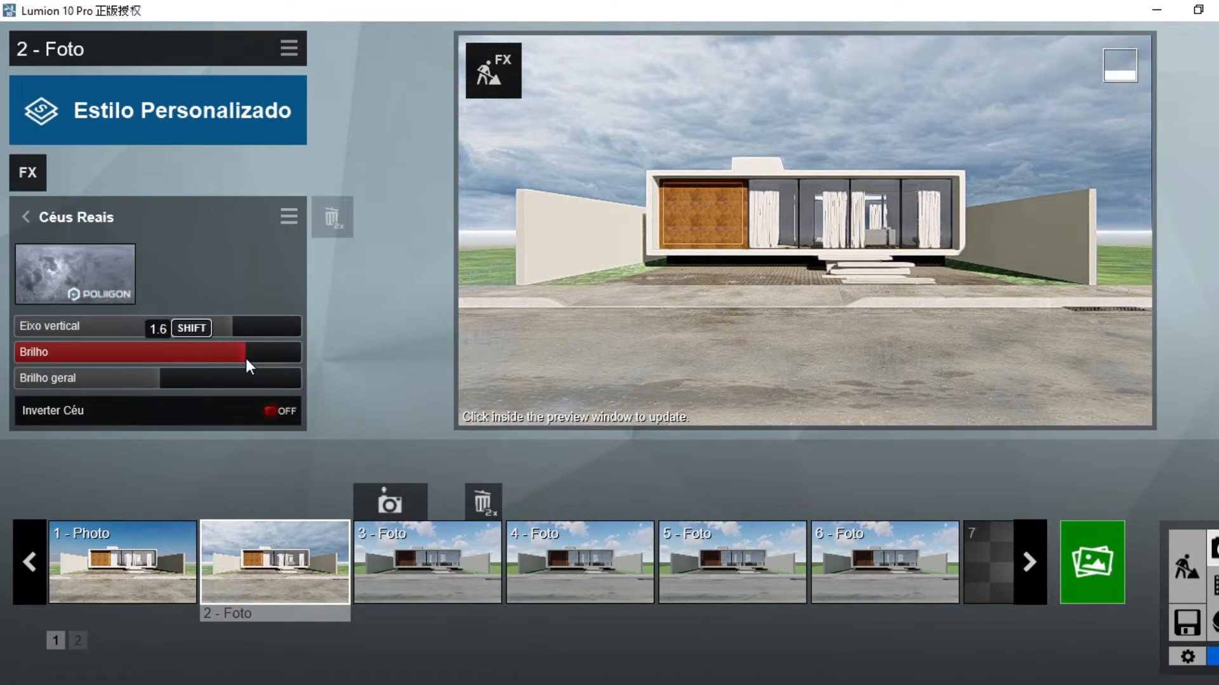
left_click(32, 213)
Lower the sun brightness of photo 2 to 0.1.
left_click(86, 317)
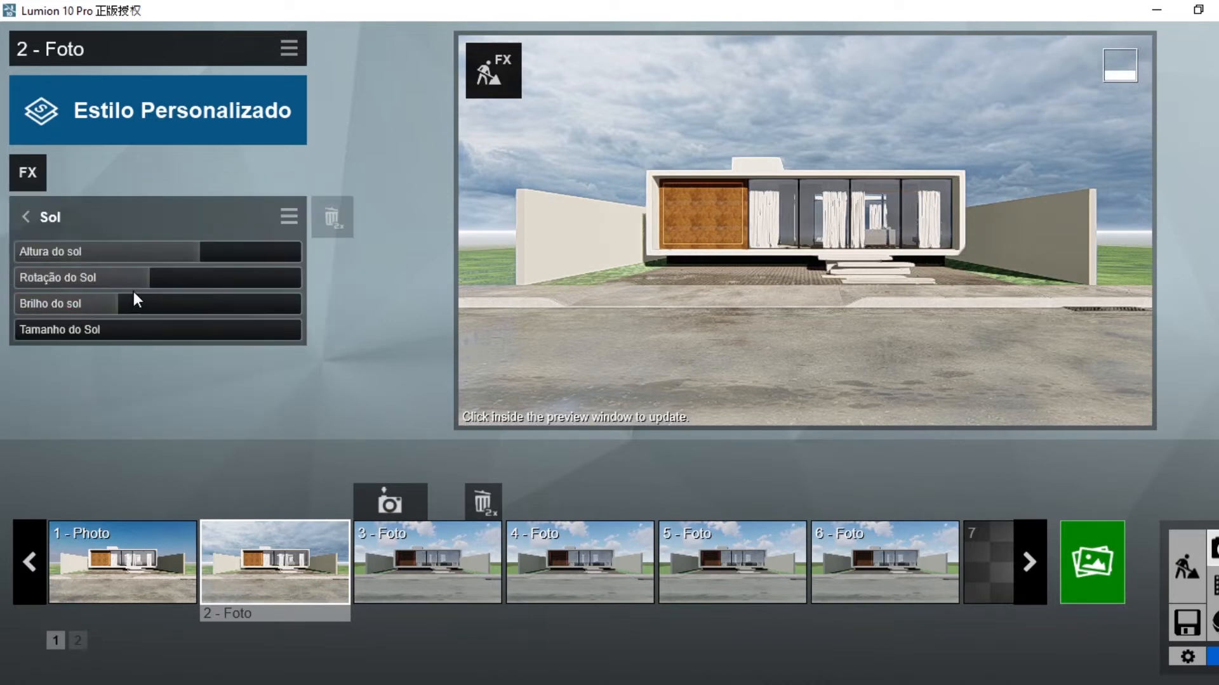
left_click_drag(134, 295, 33, 313)
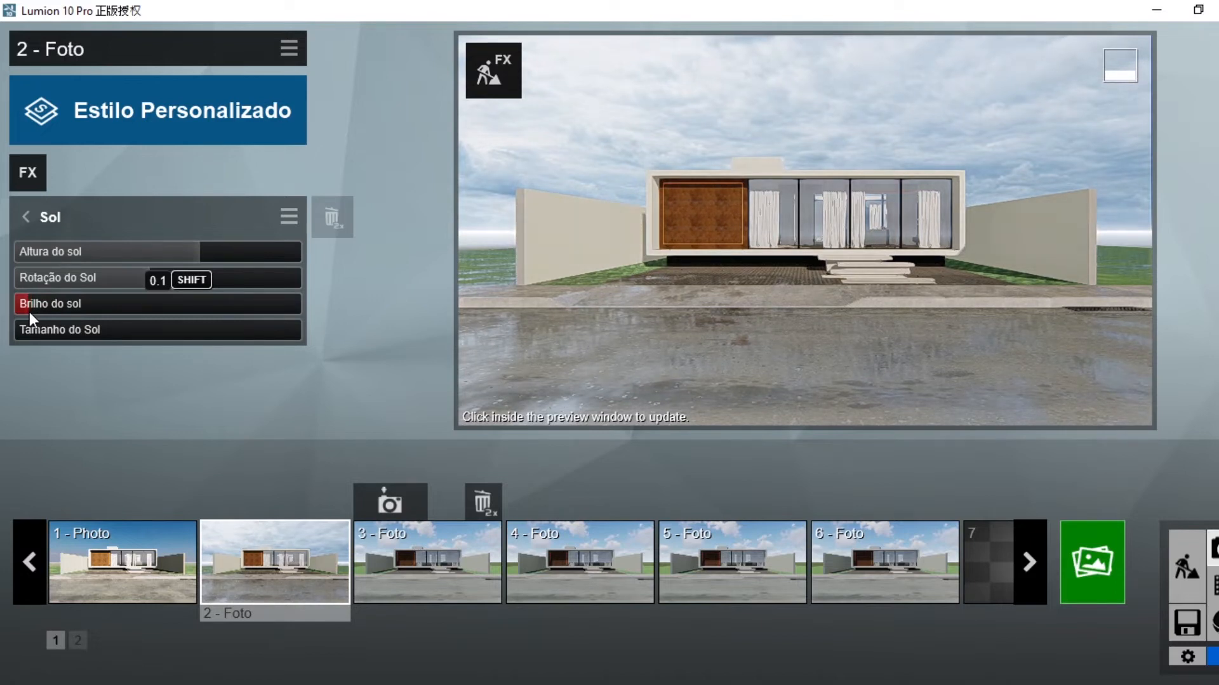
left_click_drag(29, 311, 30, 312)
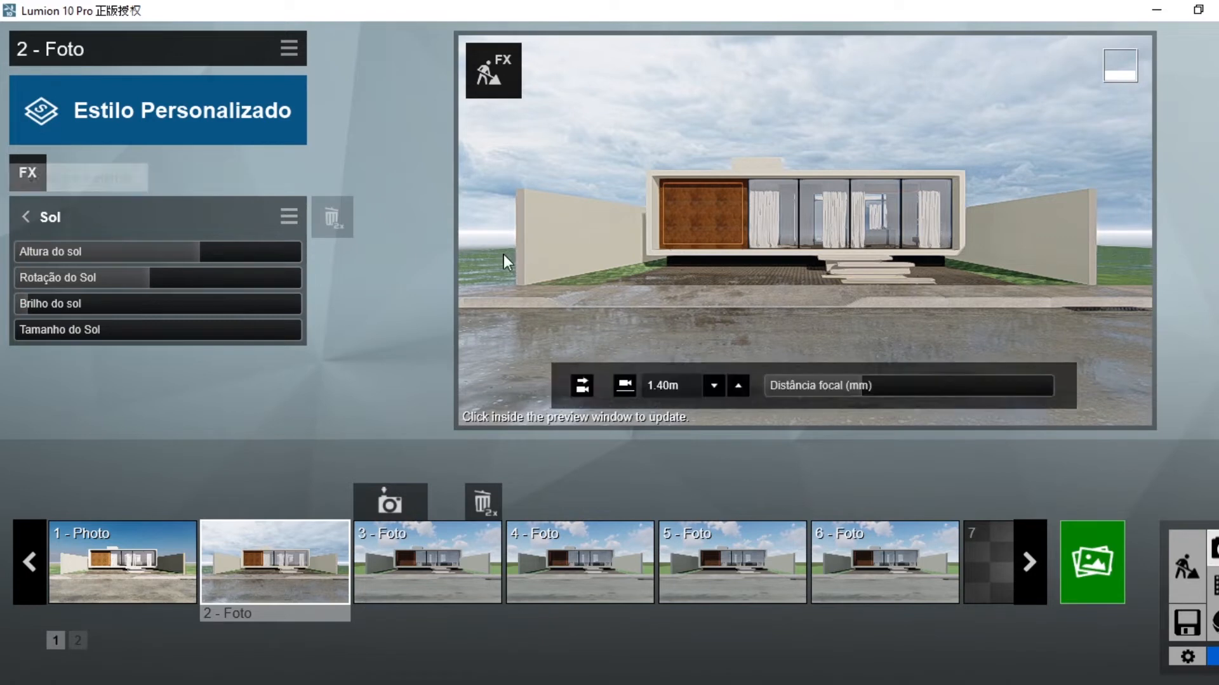
left_click(47, 216)
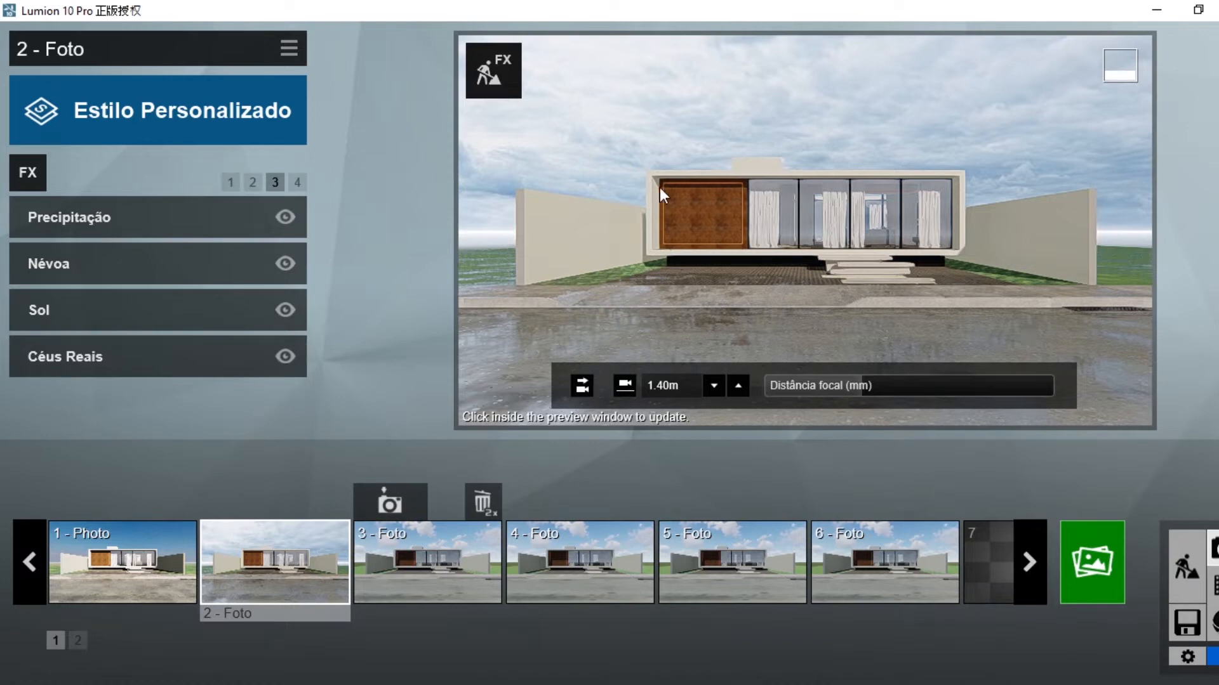
Set photo 2's fog density to 1.0 and raise the fog falloff close to its maximum.
left_click(150, 274)
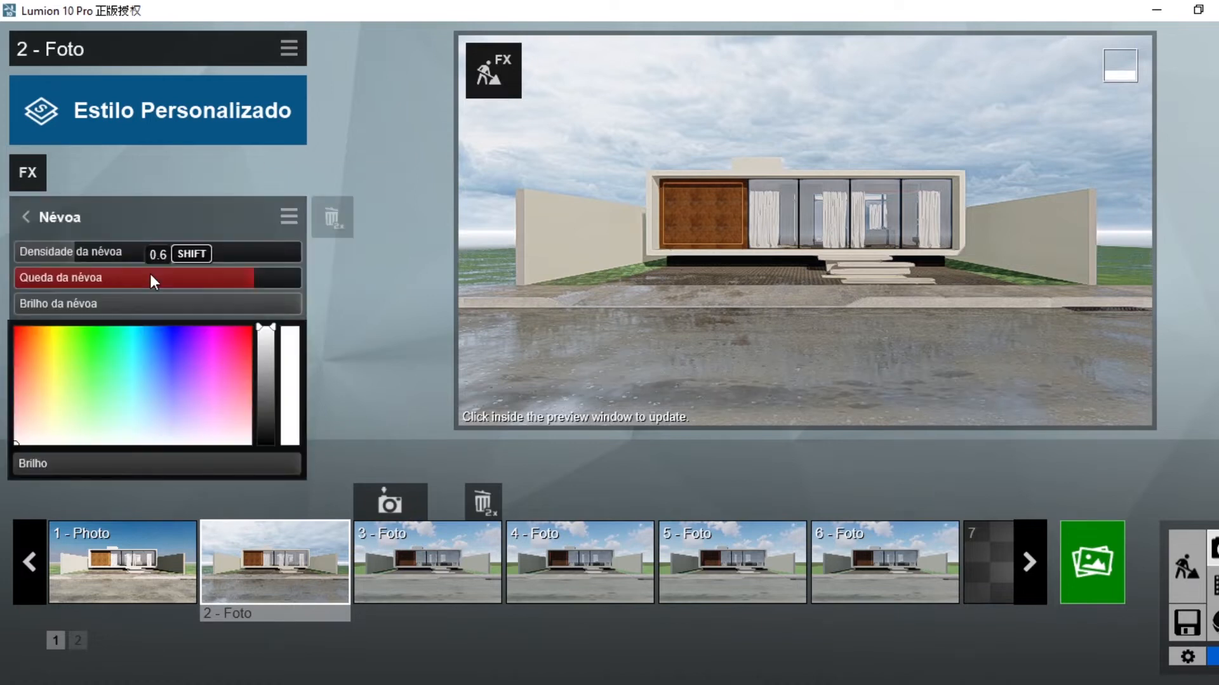
left_click(81, 254)
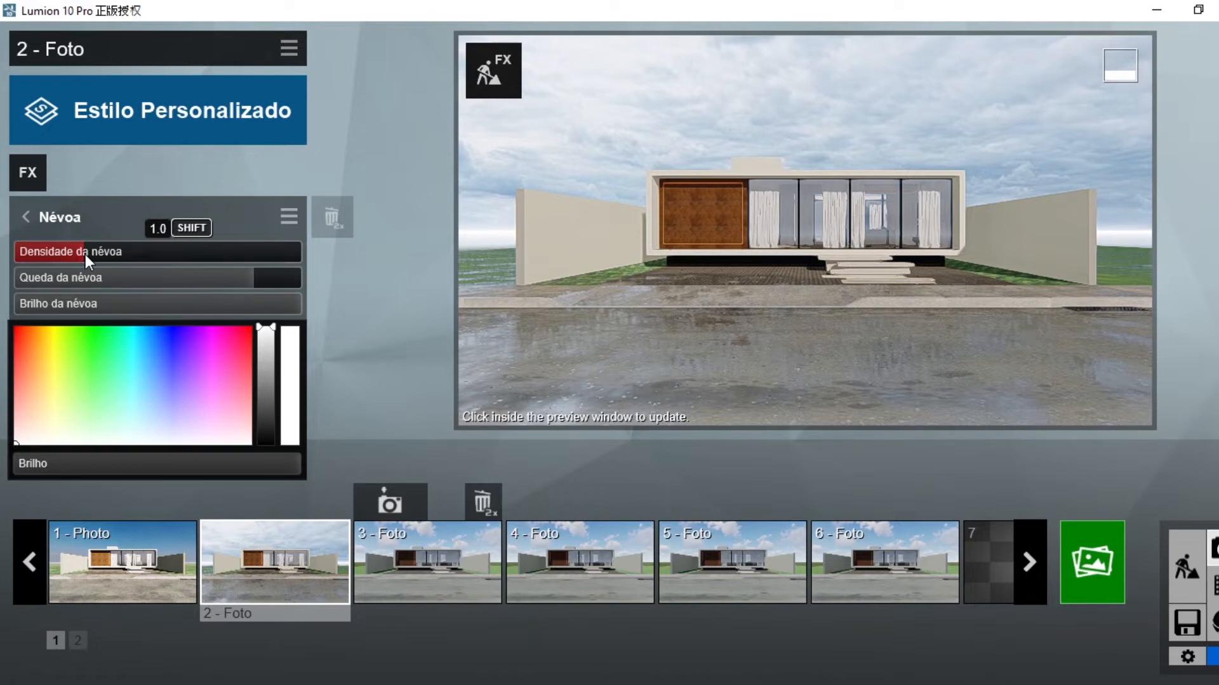
mouse_move(268, 279)
left_mouse_down()
mouse_move(298, 278)
mouse_move(278, 280)
left_mouse_up()
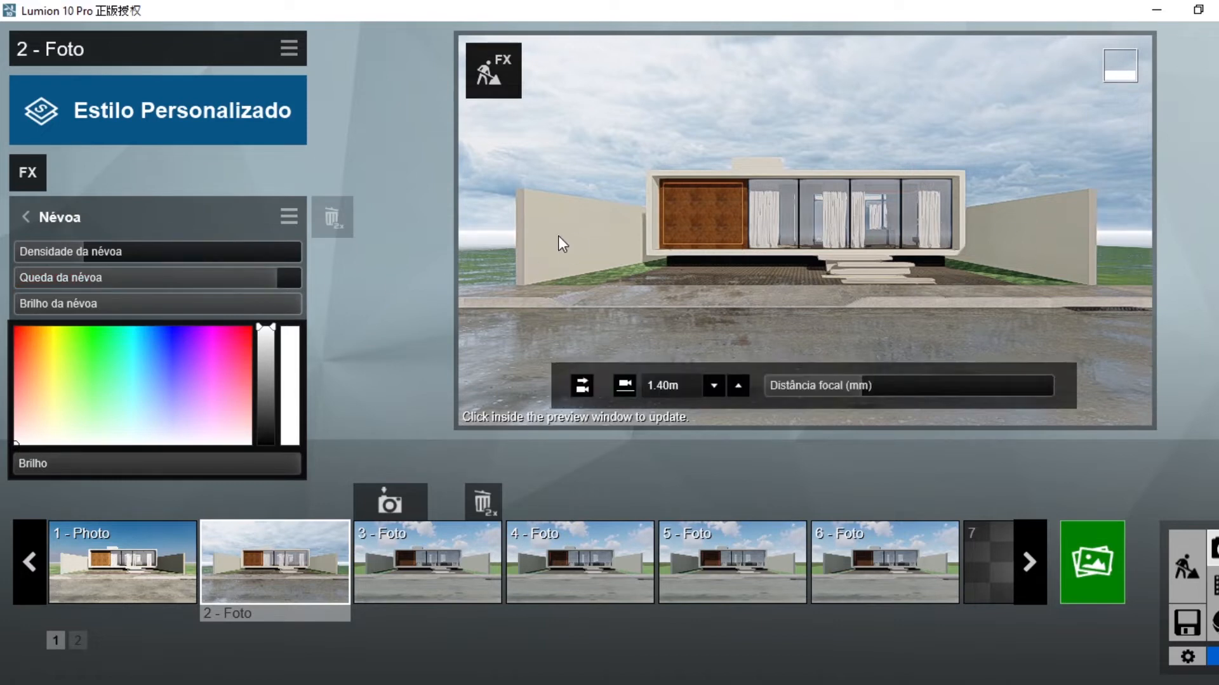
mouse_move(99, 248)
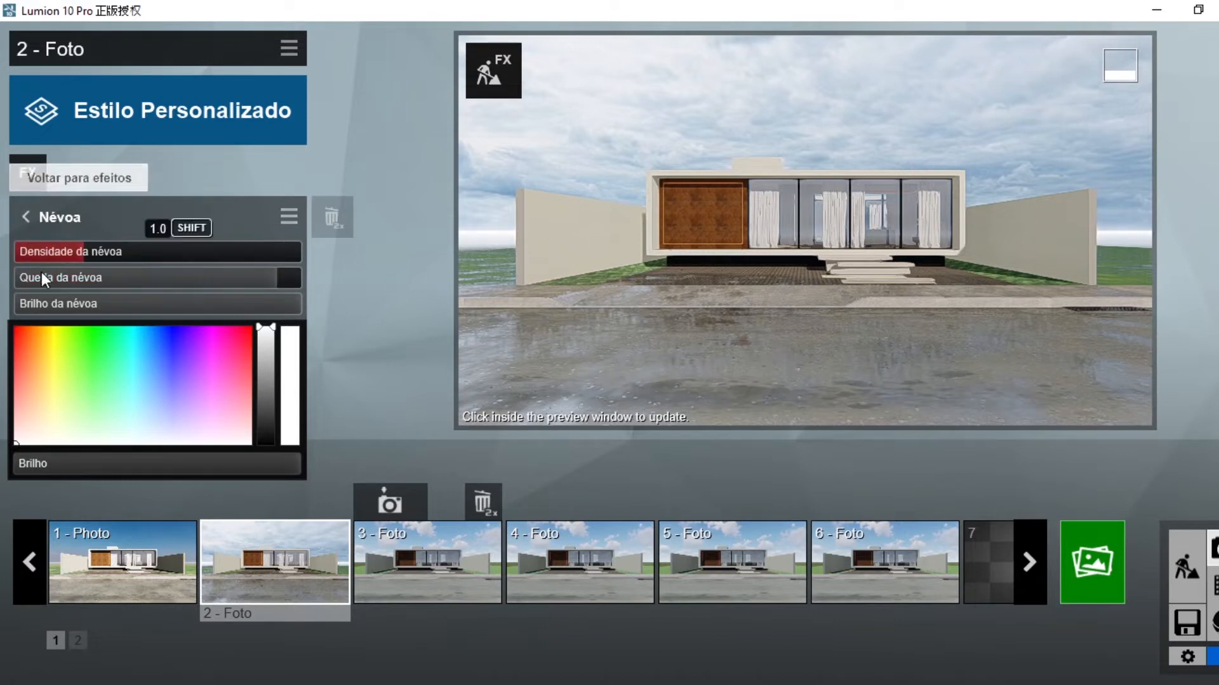
mouse_move(539, 168)
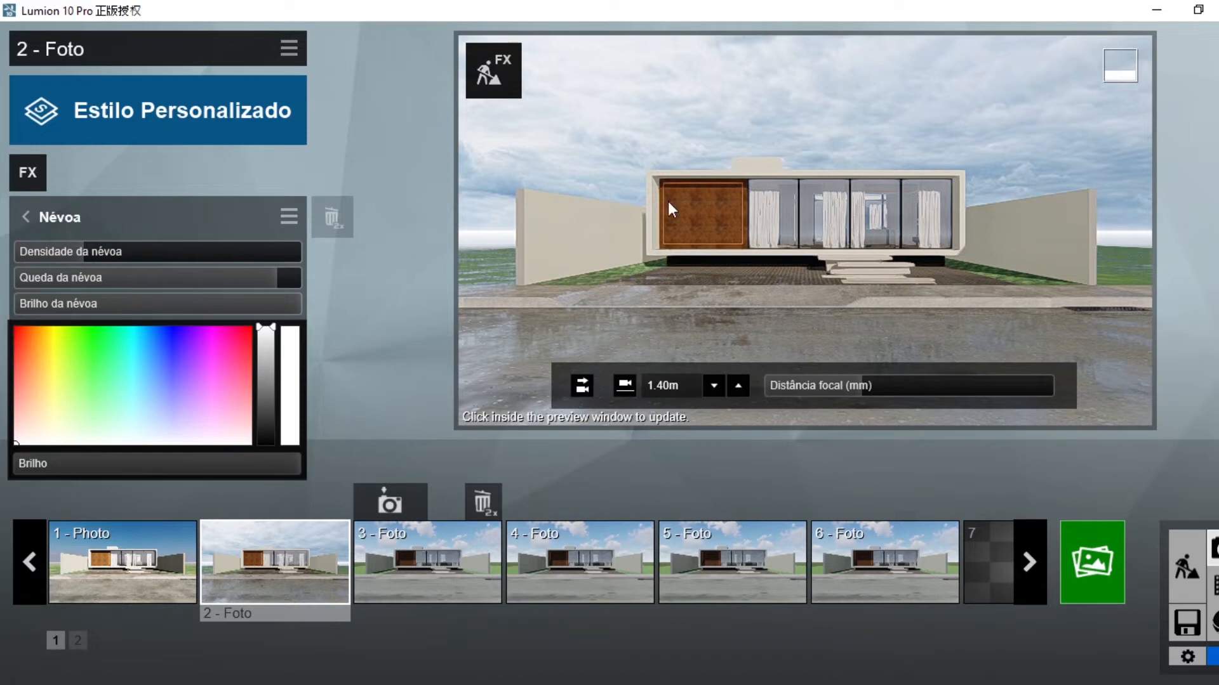
mouse_move(249, 252)
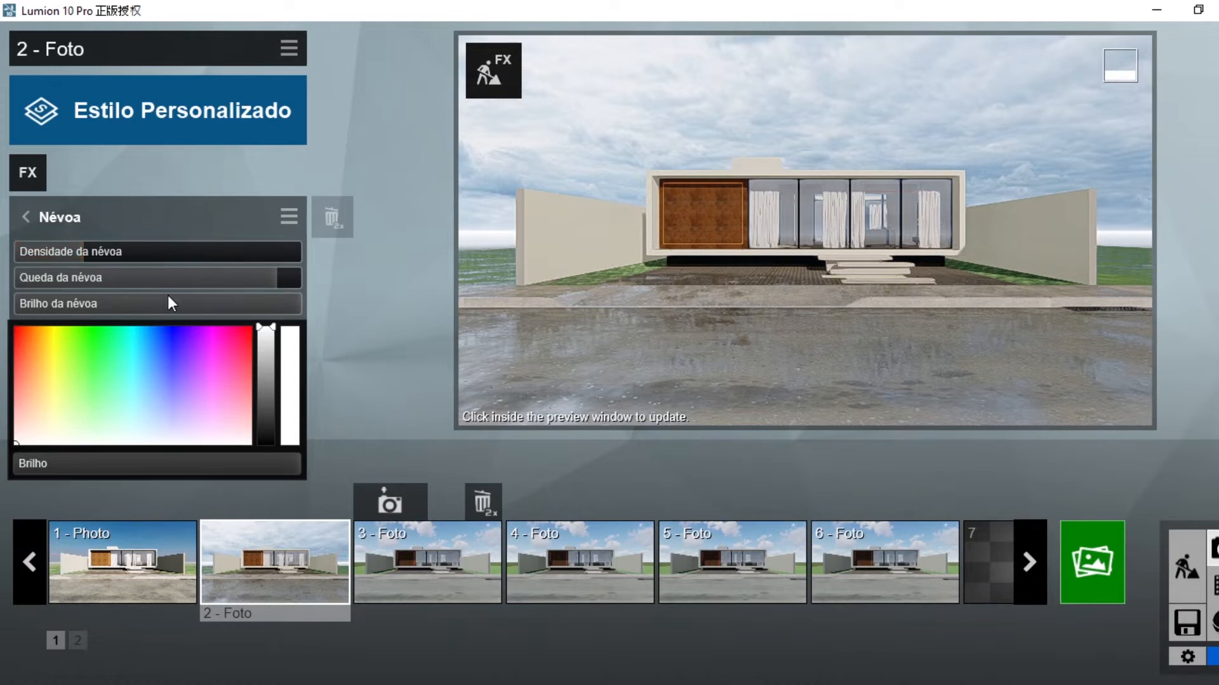
left_click(27, 217)
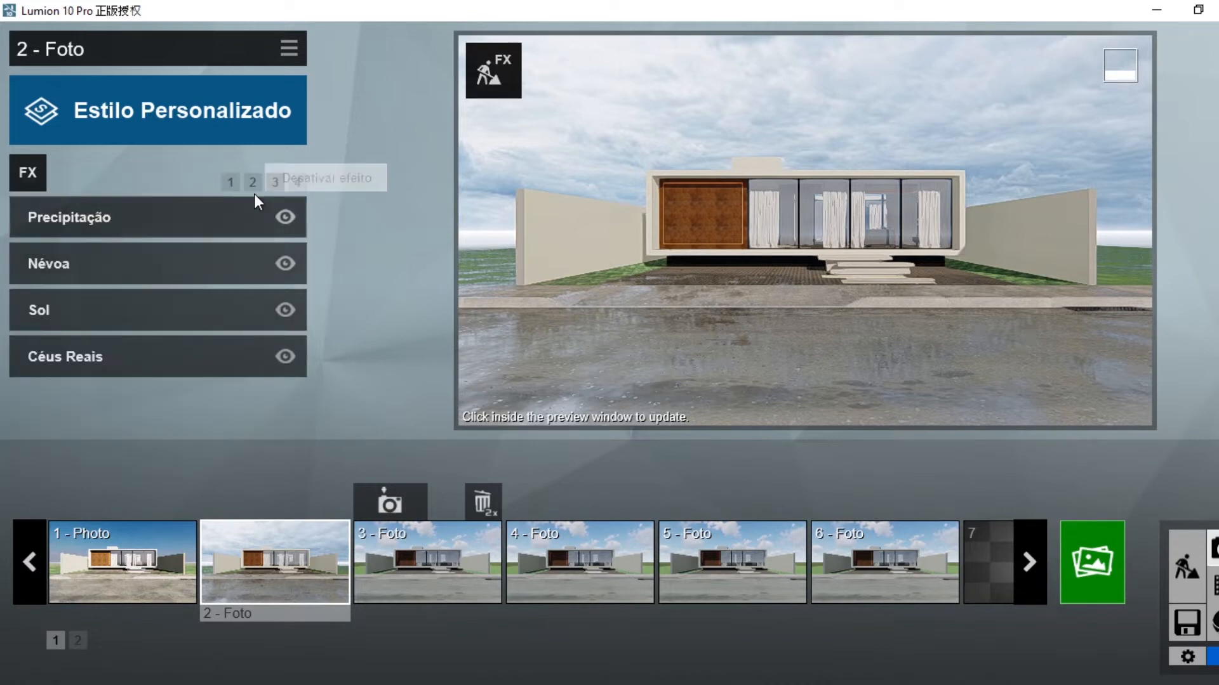
Slightly increase the omnishadow strength in photo 2's Shadow effect.
left_click(232, 186)
left_click(186, 262)
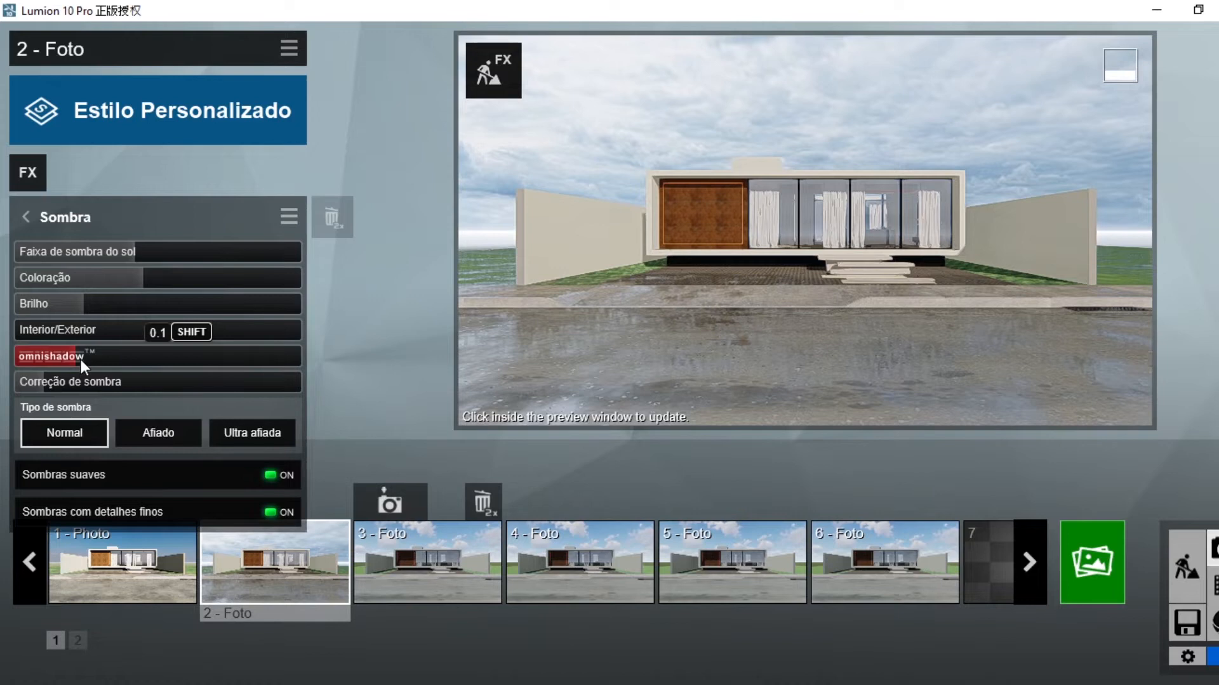
left_click_drag(79, 360, 89, 361)
left_click_drag(85, 361, 93, 360)
left_click(23, 218)
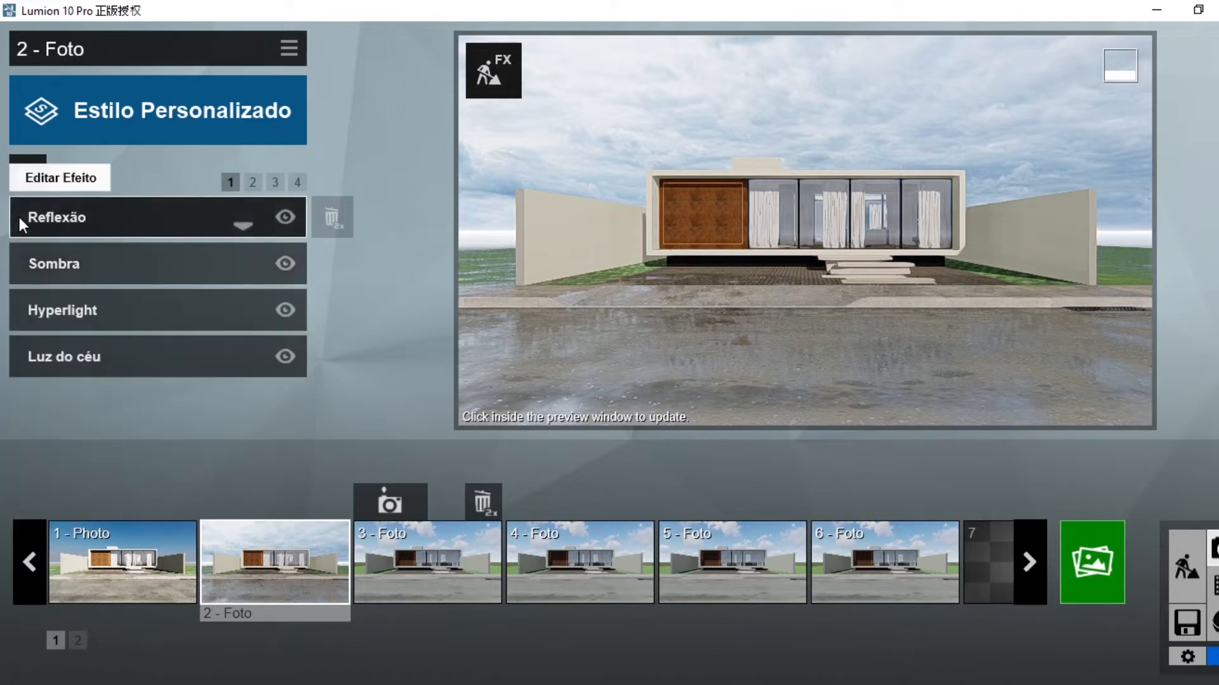
In photo 2's Color Correction, set the temperature to about 0, increase contrast and slightly raise gamma correction, comparing with photo 1.
left_click(252, 183)
left_click(191, 264)
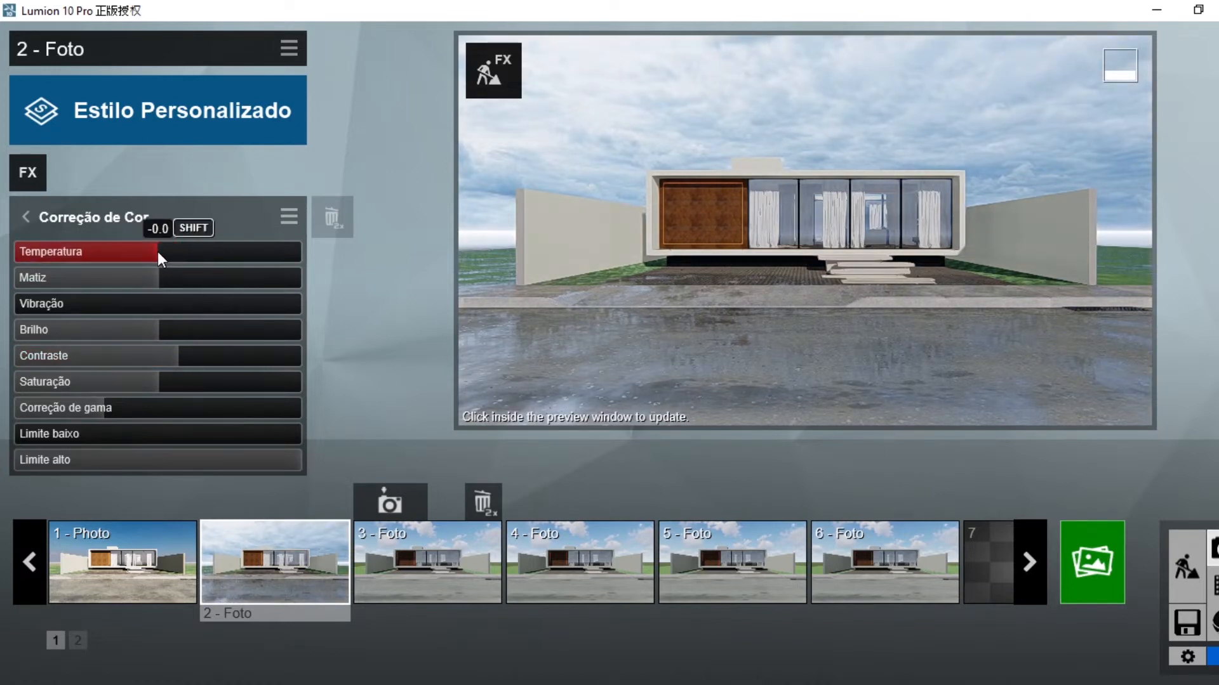
mouse_move(563, 187)
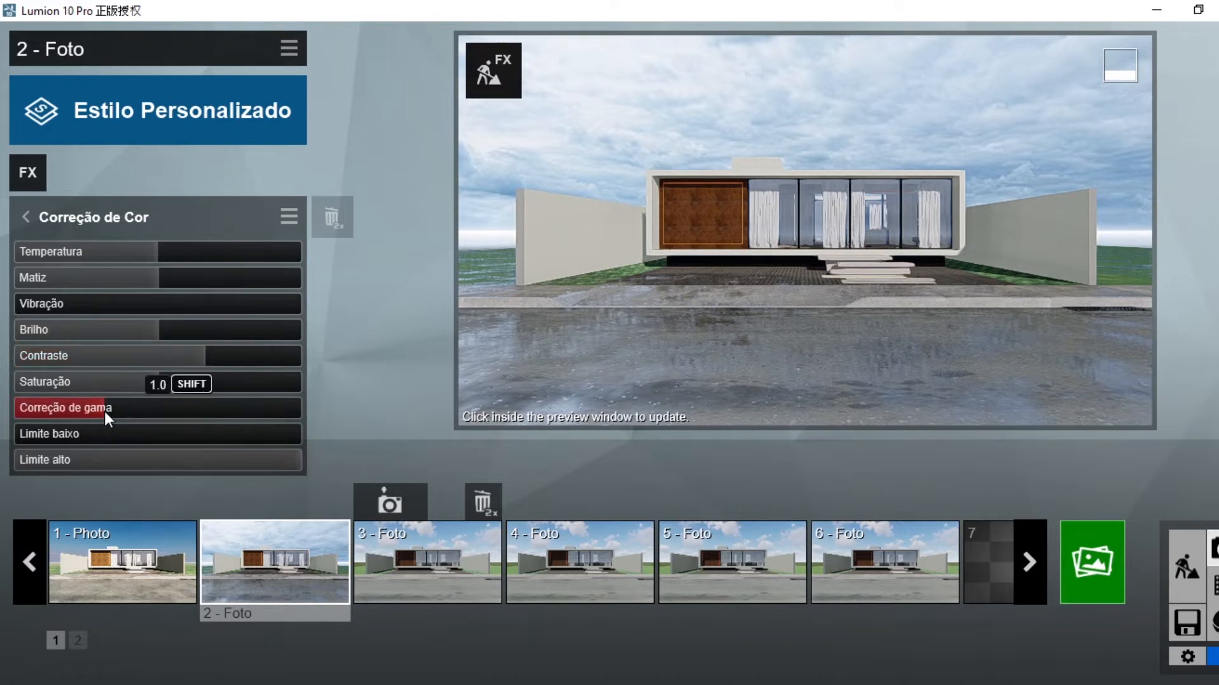
left_click_drag(105, 412, 116, 410)
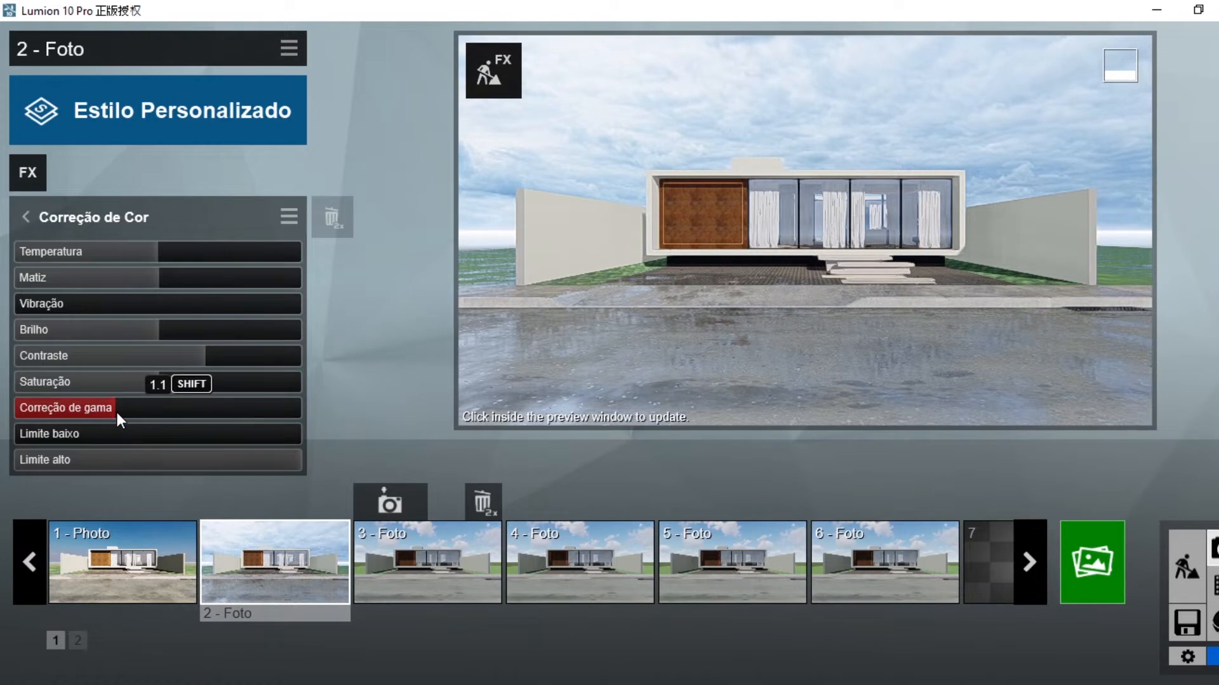
left_click_drag(115, 409, 112, 412)
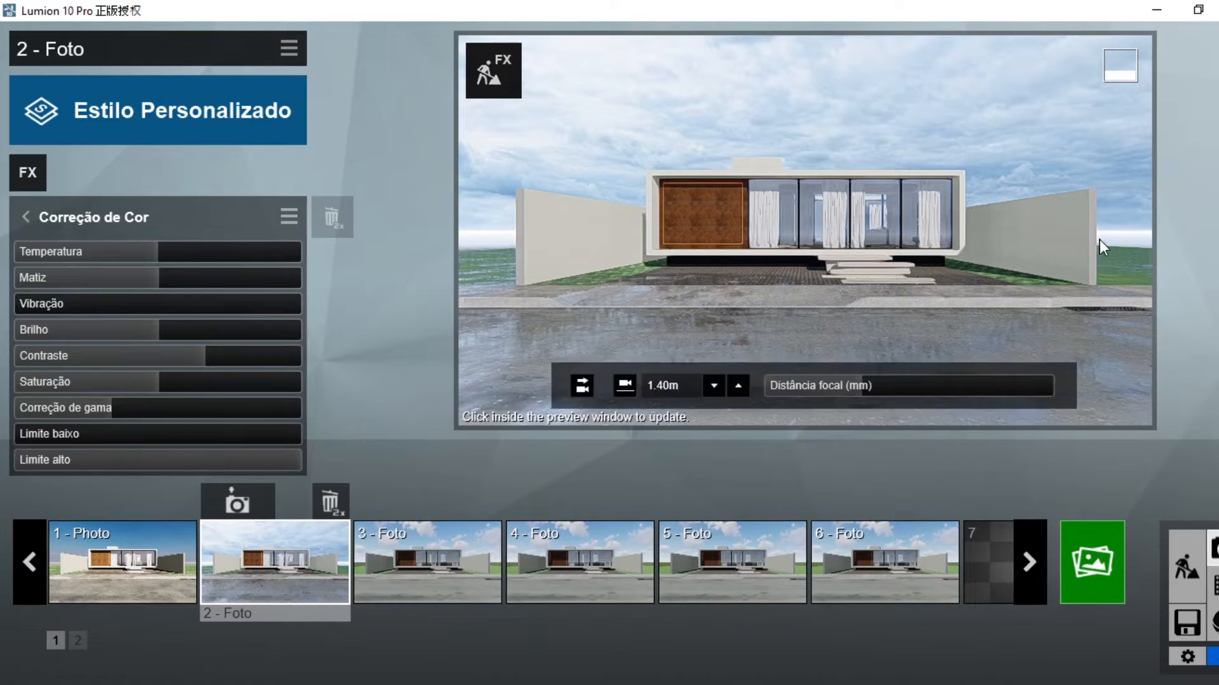
left_click(179, 573)
left_click(314, 575)
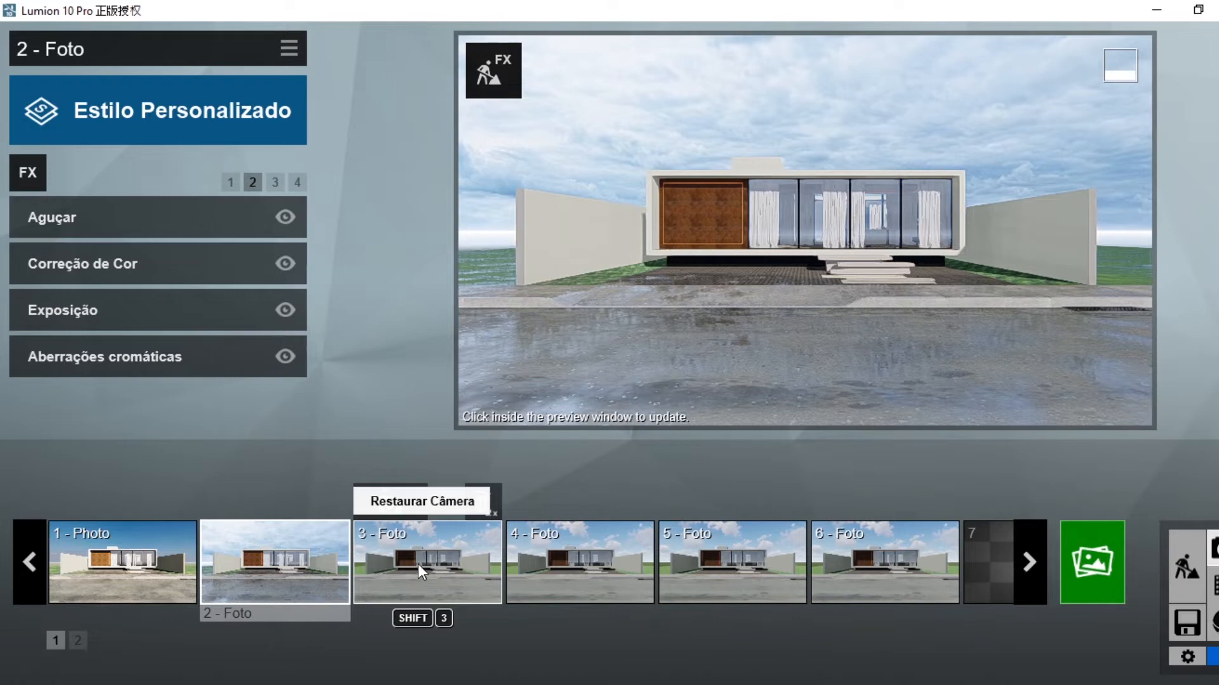
Return to photo 1 and copy all of its effects again.
left_click(165, 570)
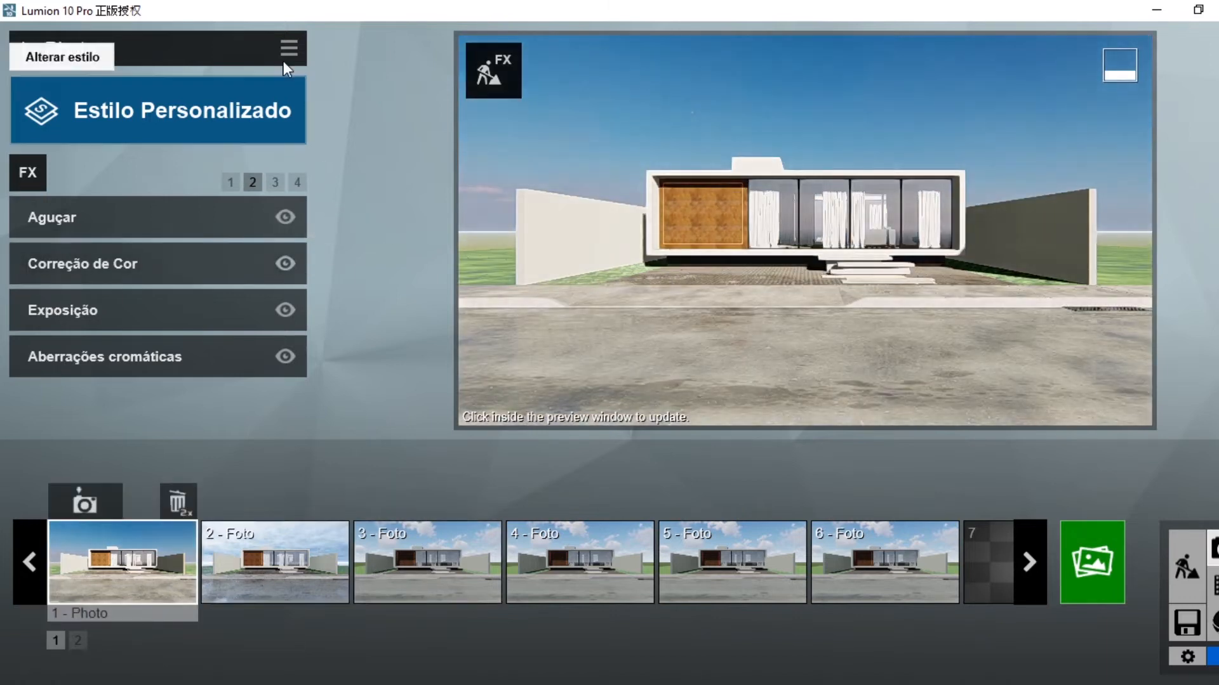
left_click(289, 50)
mouse_move(229, 74)
left_click(139, 76)
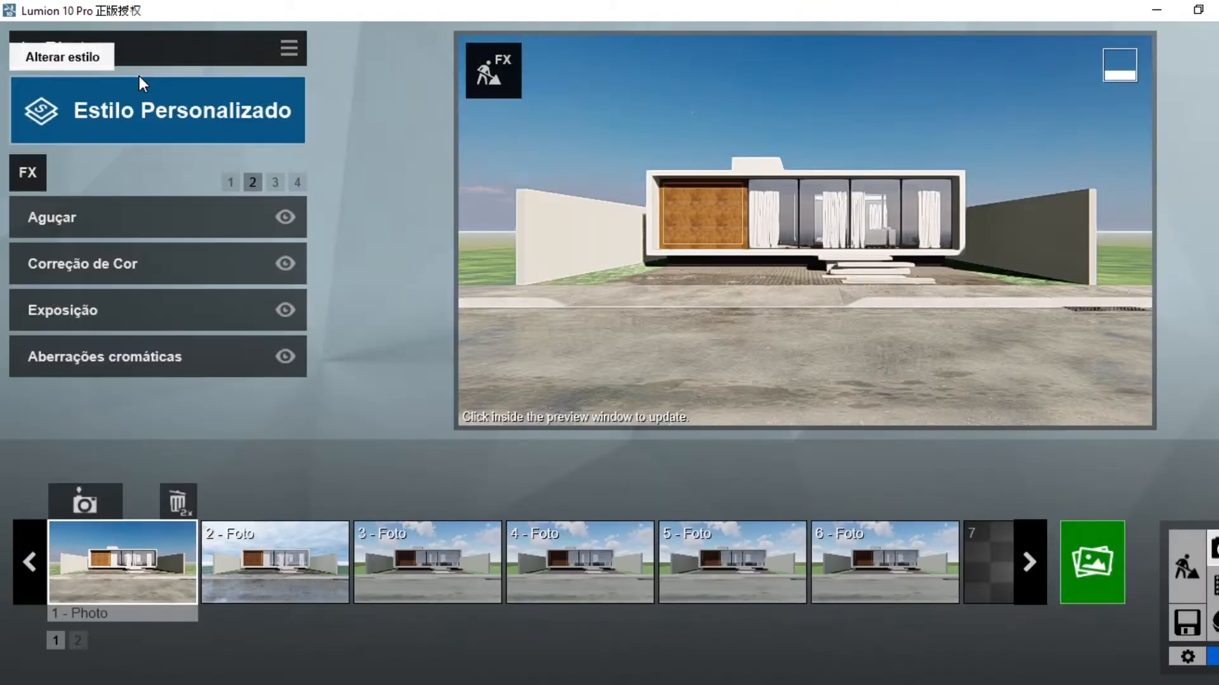
Paste the copied photo 1 effects into photo 3.
left_click(402, 570)
left_click(289, 49)
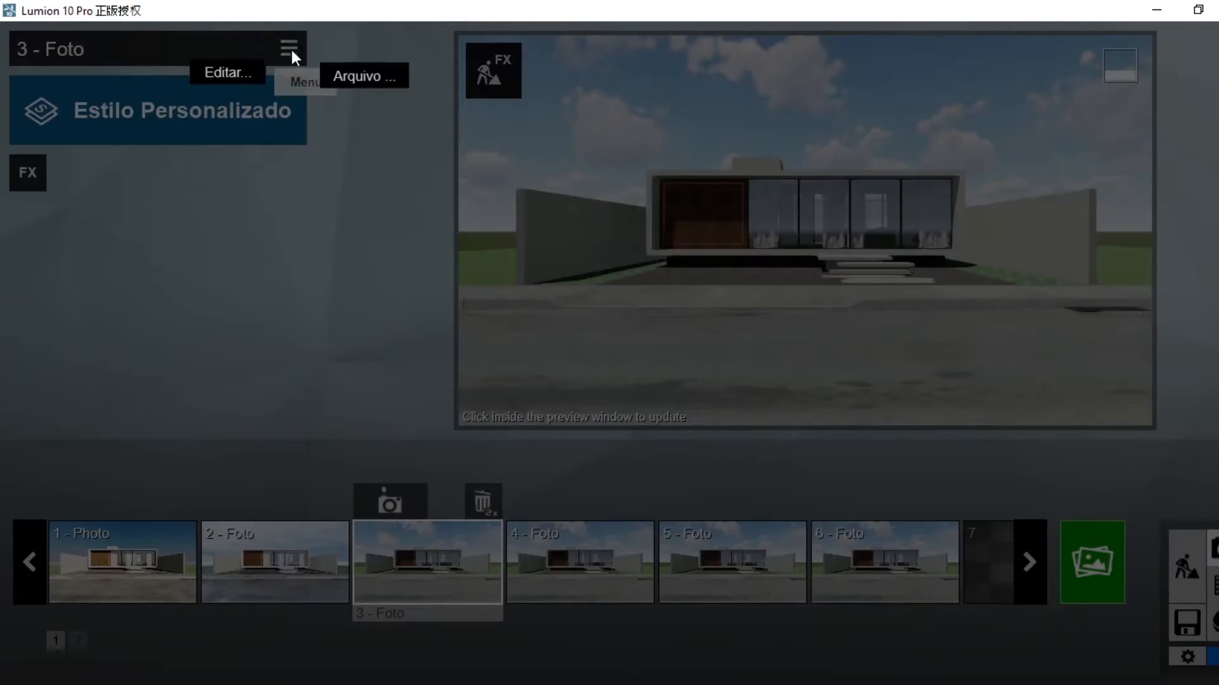
mouse_move(210, 72)
left_click(316, 77)
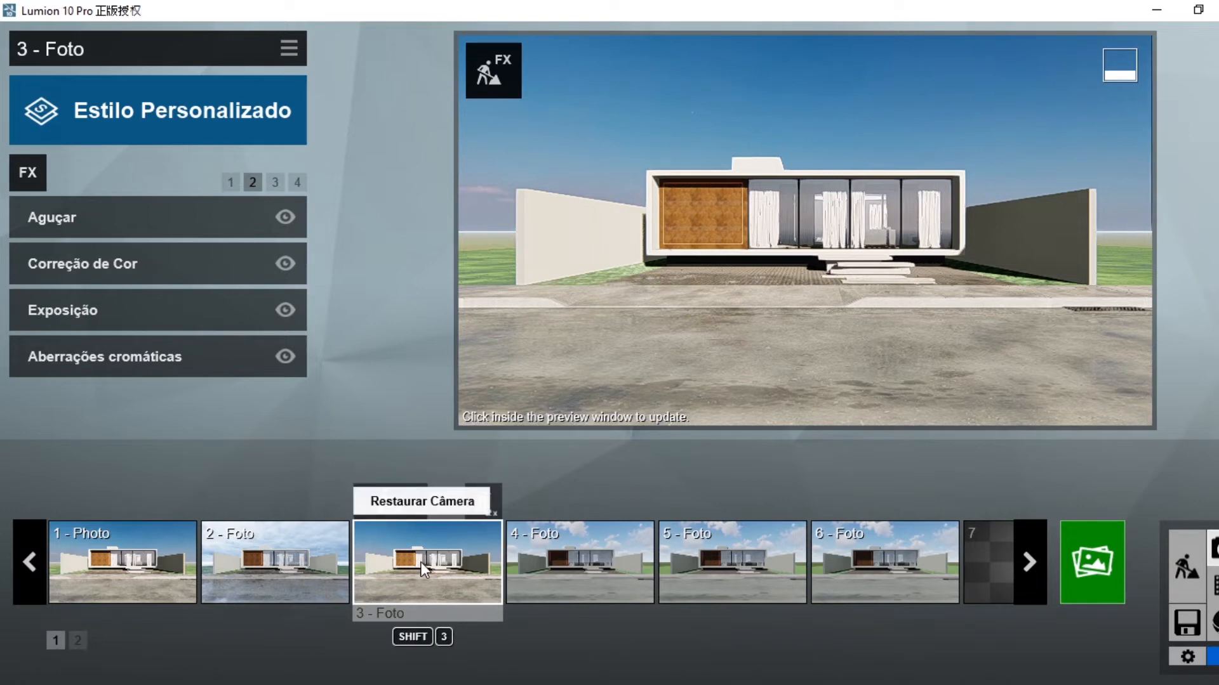
Remove the Sun effect from photo 3.
left_click(299, 182)
left_click(278, 185)
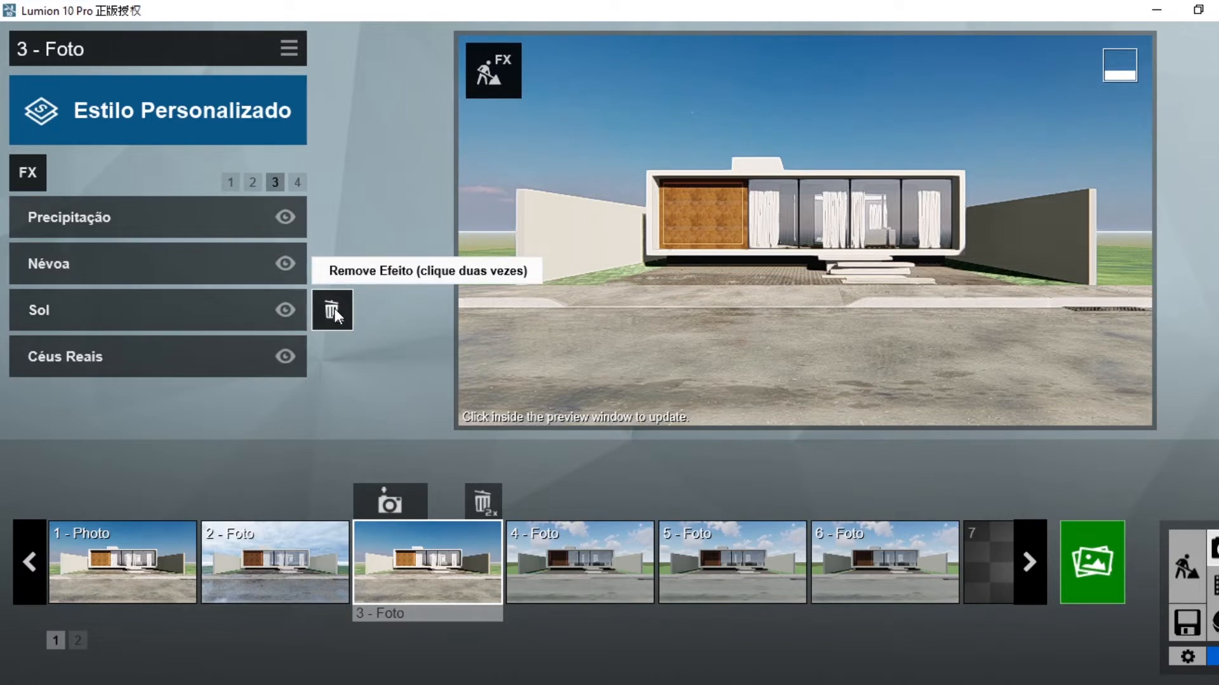
double_click(335, 308)
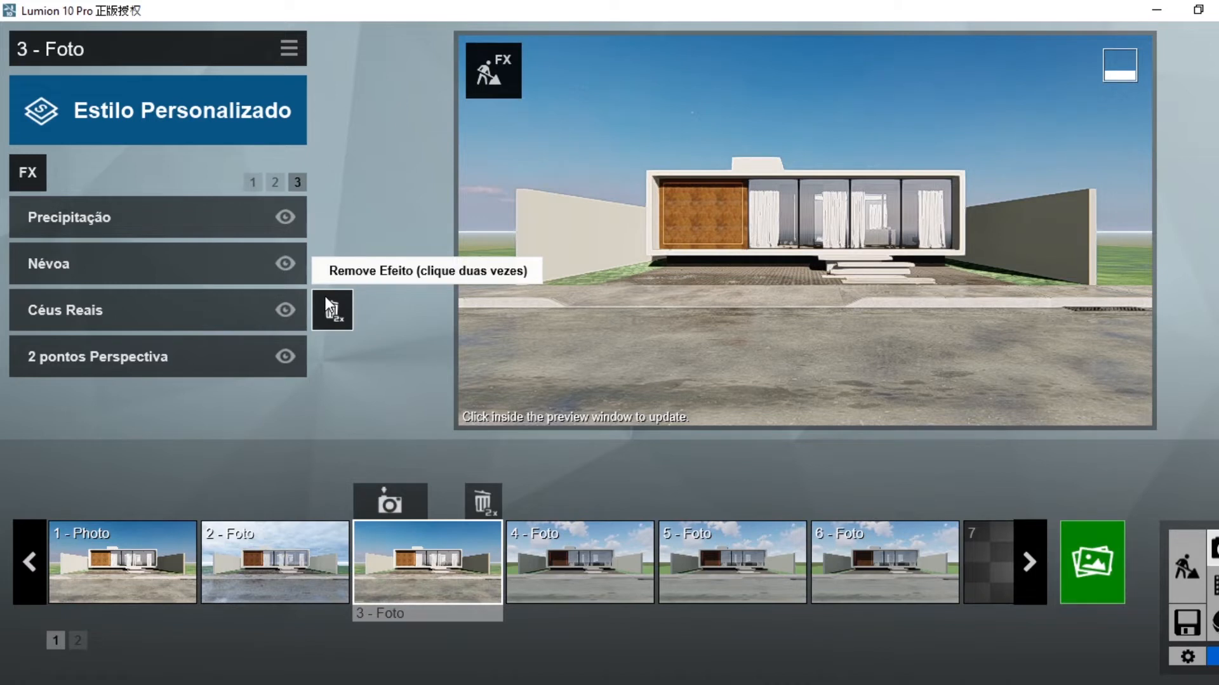
Try the Night 1, Night 5 and Night 3 skies in photo 3's Real Skies effect and look around the scene.
left_click(166, 313)
left_click(106, 284)
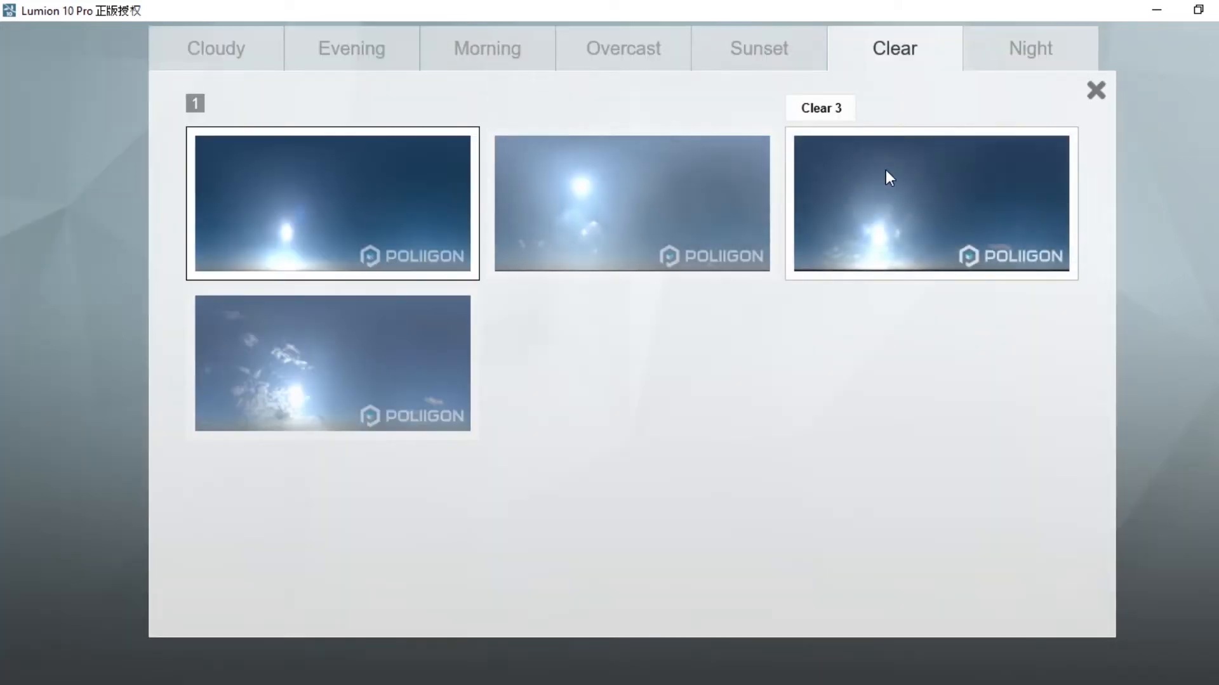
left_click(1018, 67)
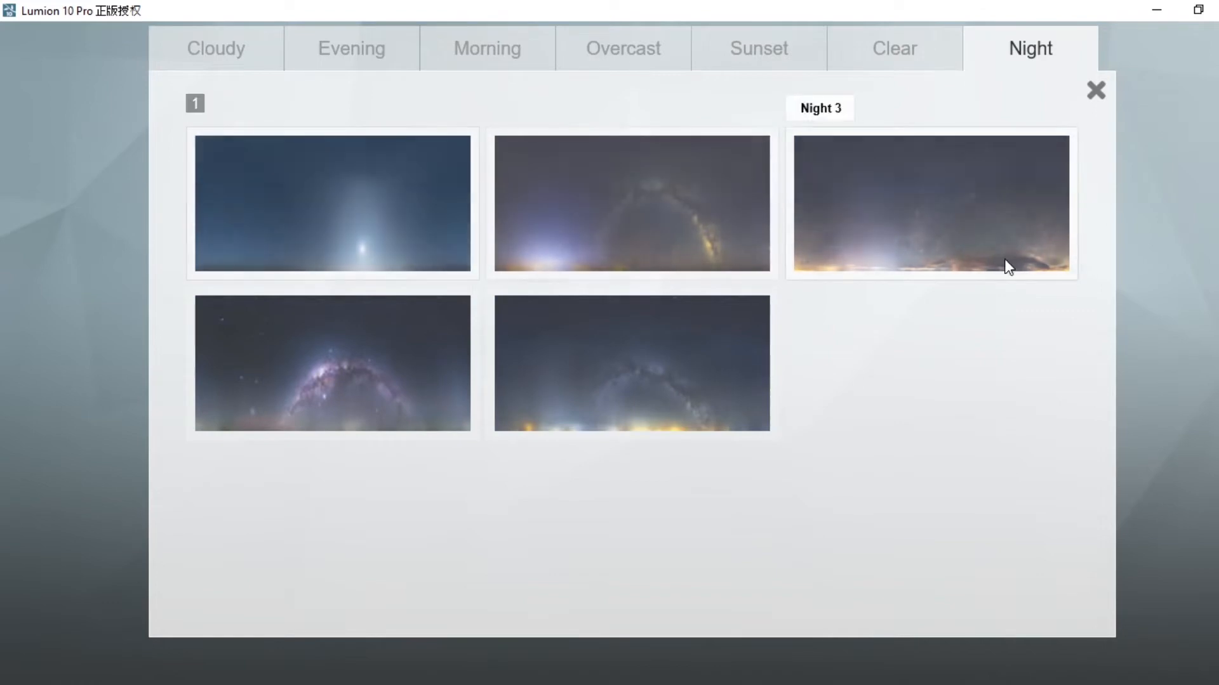
left_click(393, 232)
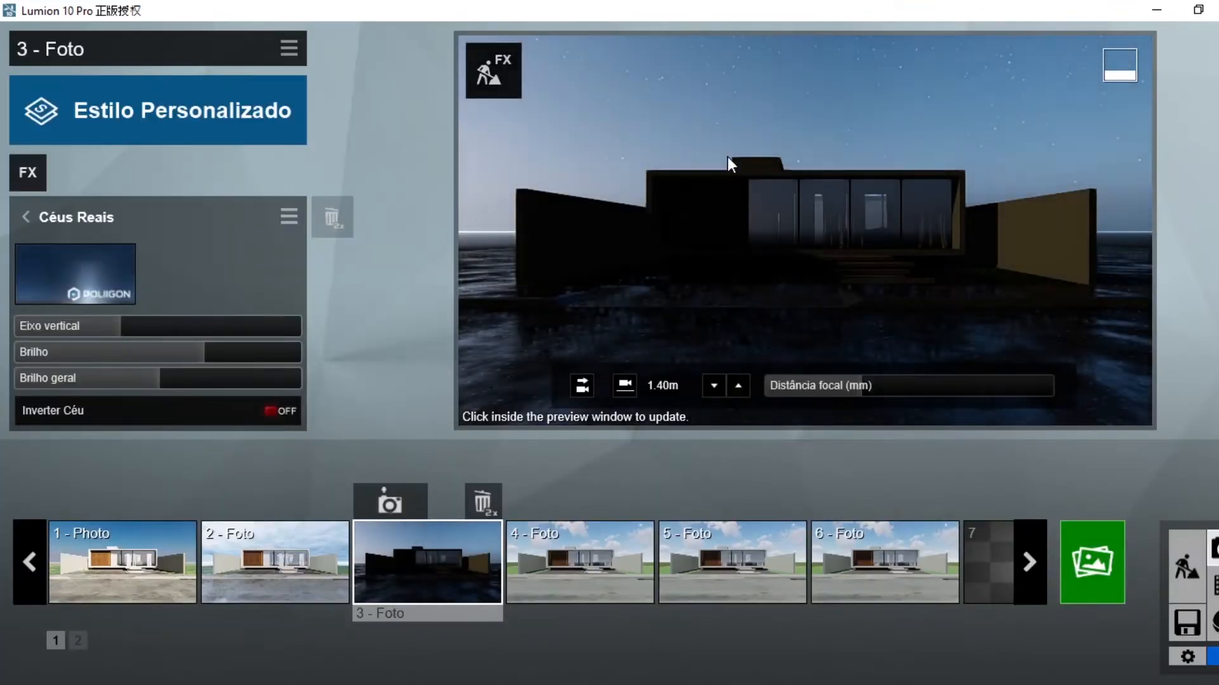
left_click(73, 289)
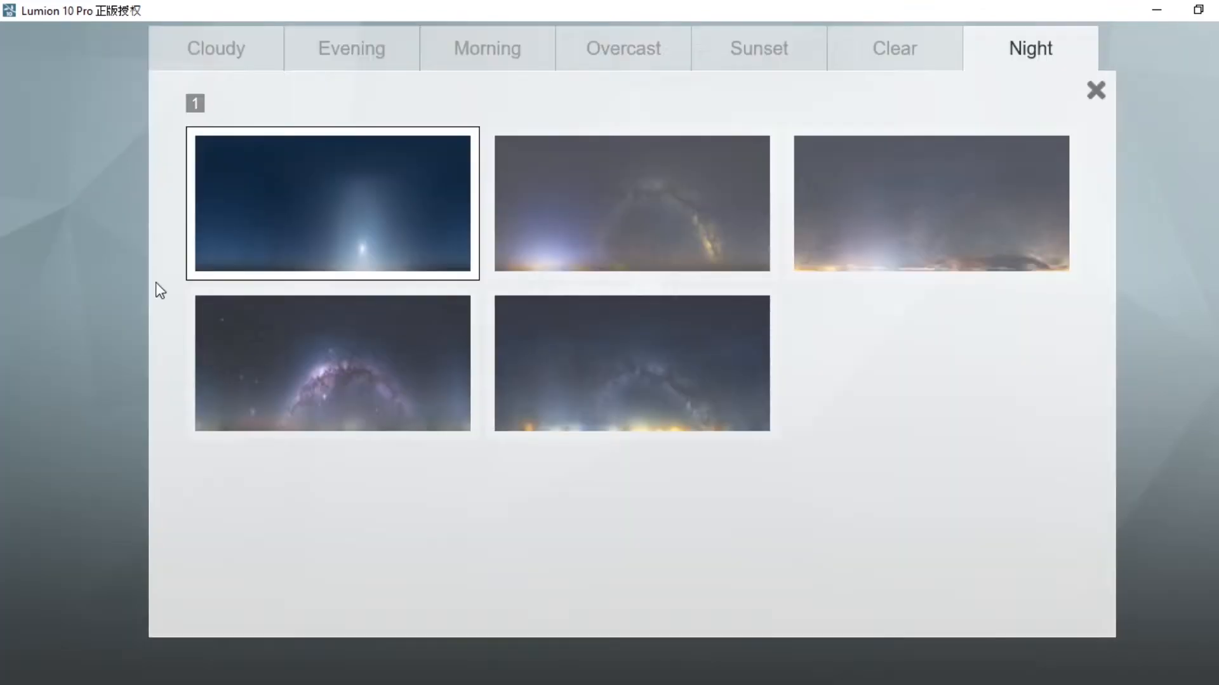
left_click(592, 330)
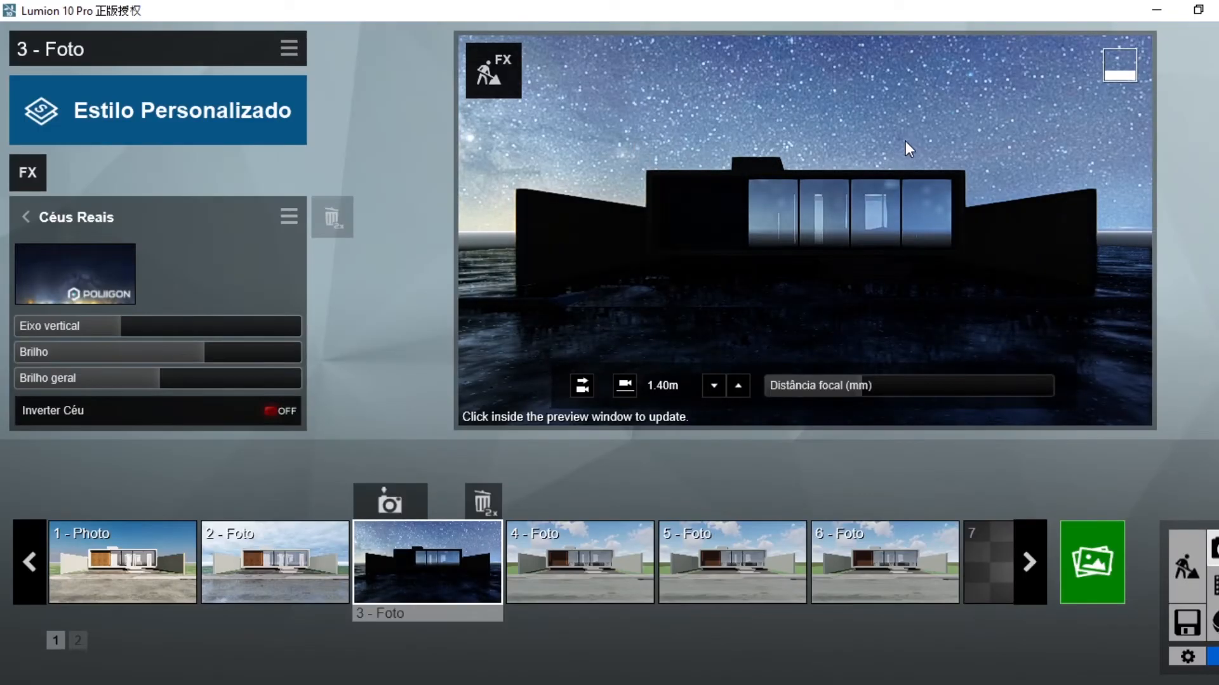
left_click(117, 282)
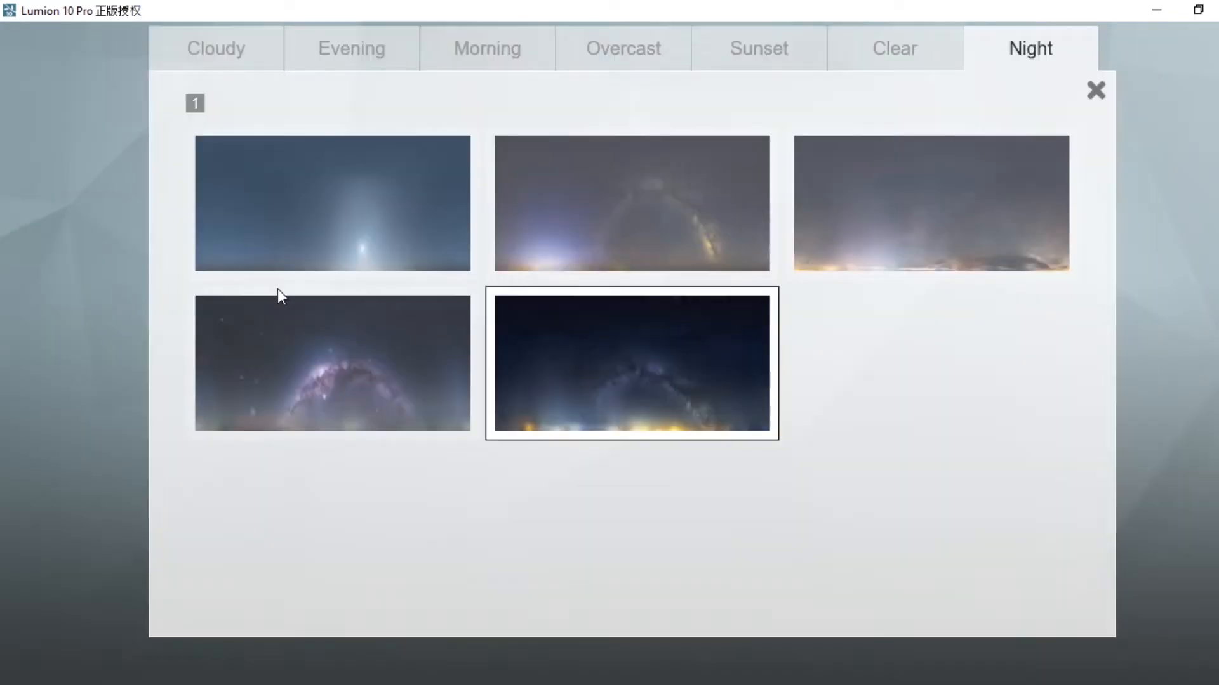
left_click(884, 254)
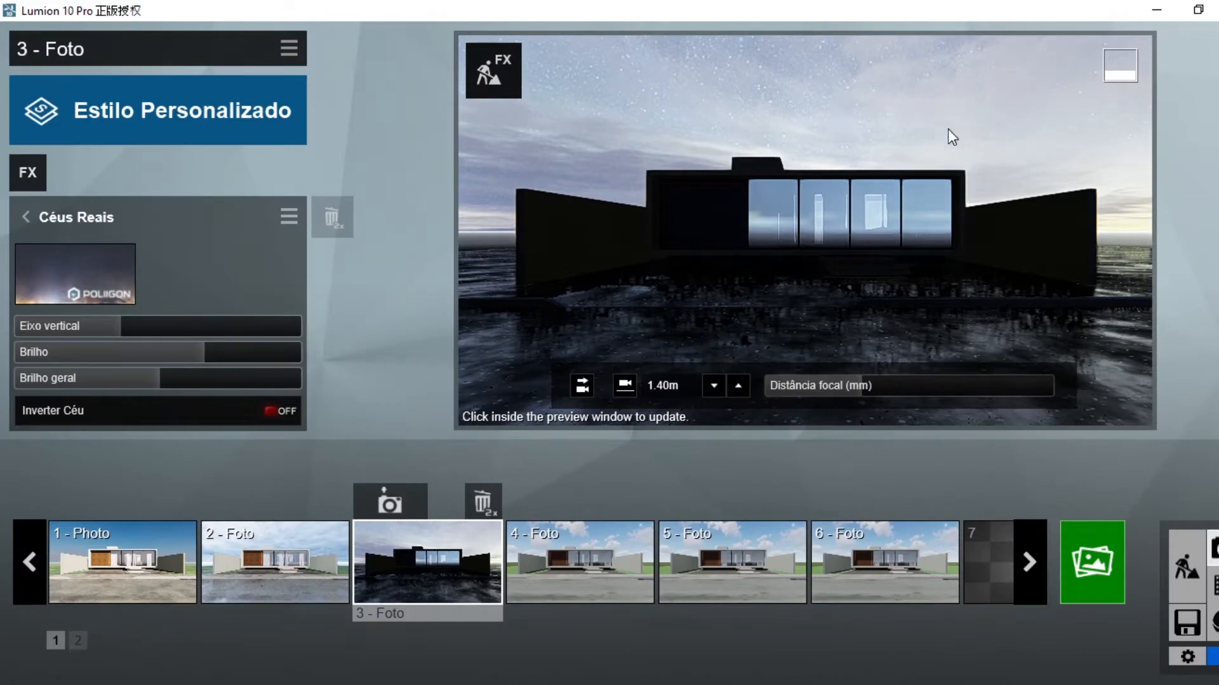
right_click_drag(786, 155, 820, 126)
Apply the Evening 5 real sky to photo 3 and restore the photo's saved camera view.
left_click(120, 286)
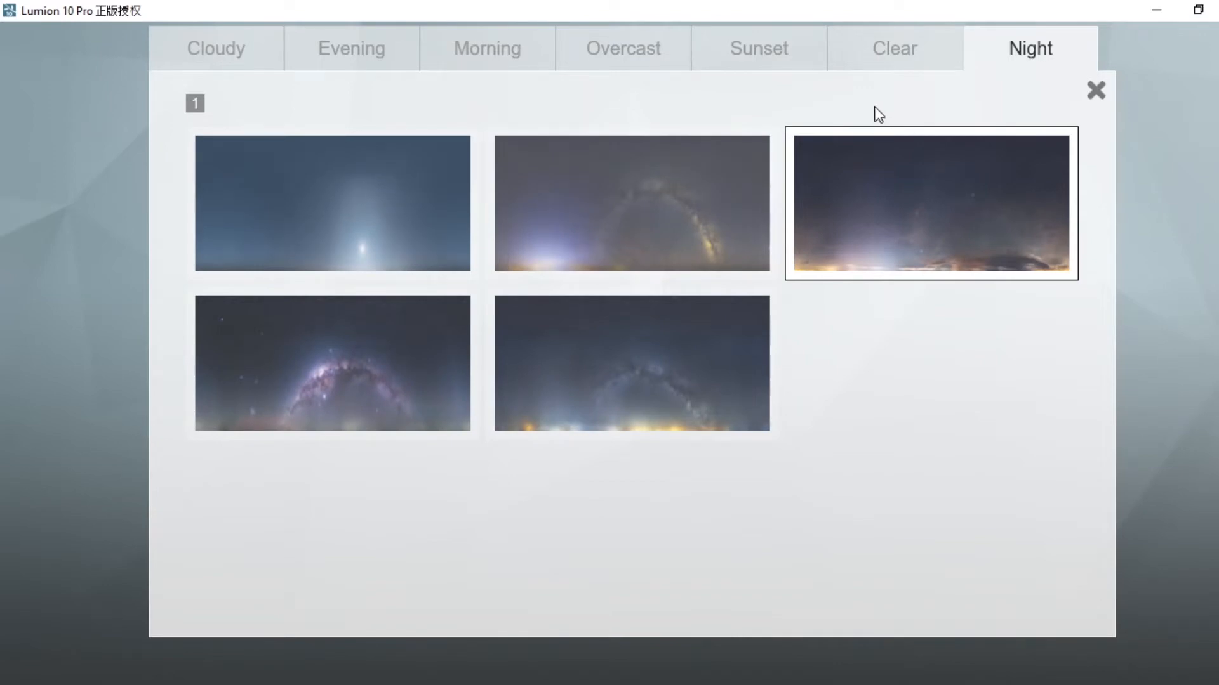
left_click(357, 50)
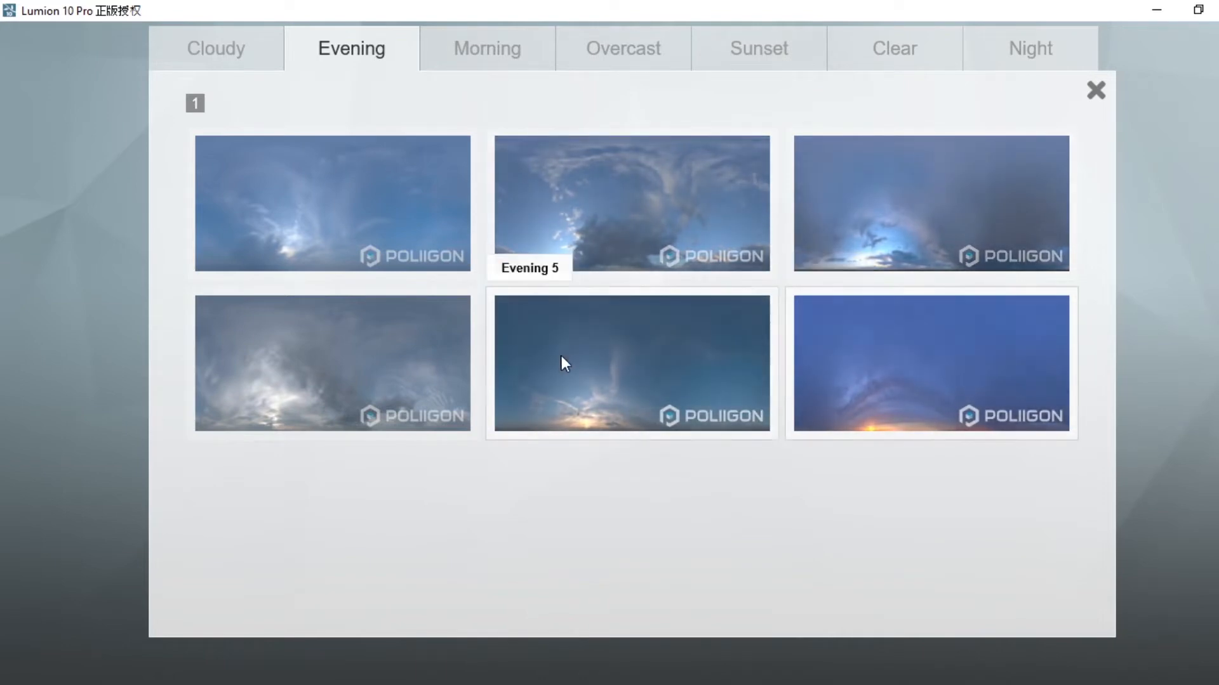
left_click(590, 382)
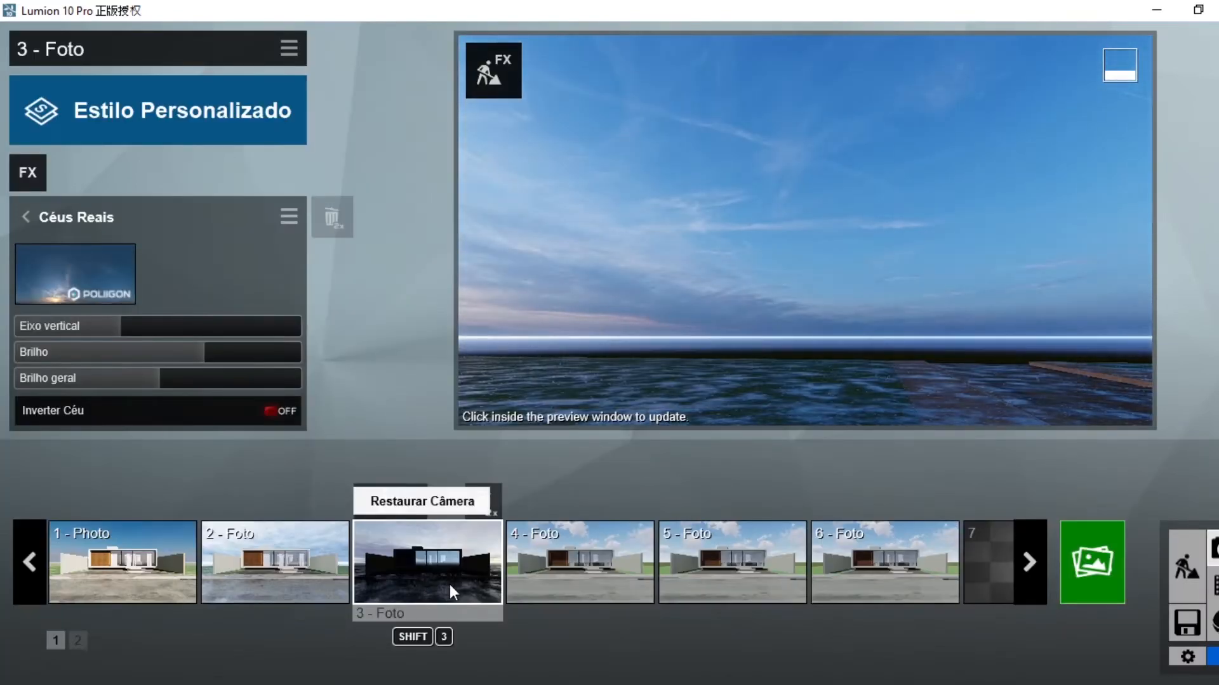
left_click(443, 568)
In photo 3's Real Skies effect, rotate the sky by raising its vertical axis to about three quarters and lower the brightness to about the middle.
mouse_move(658, 198)
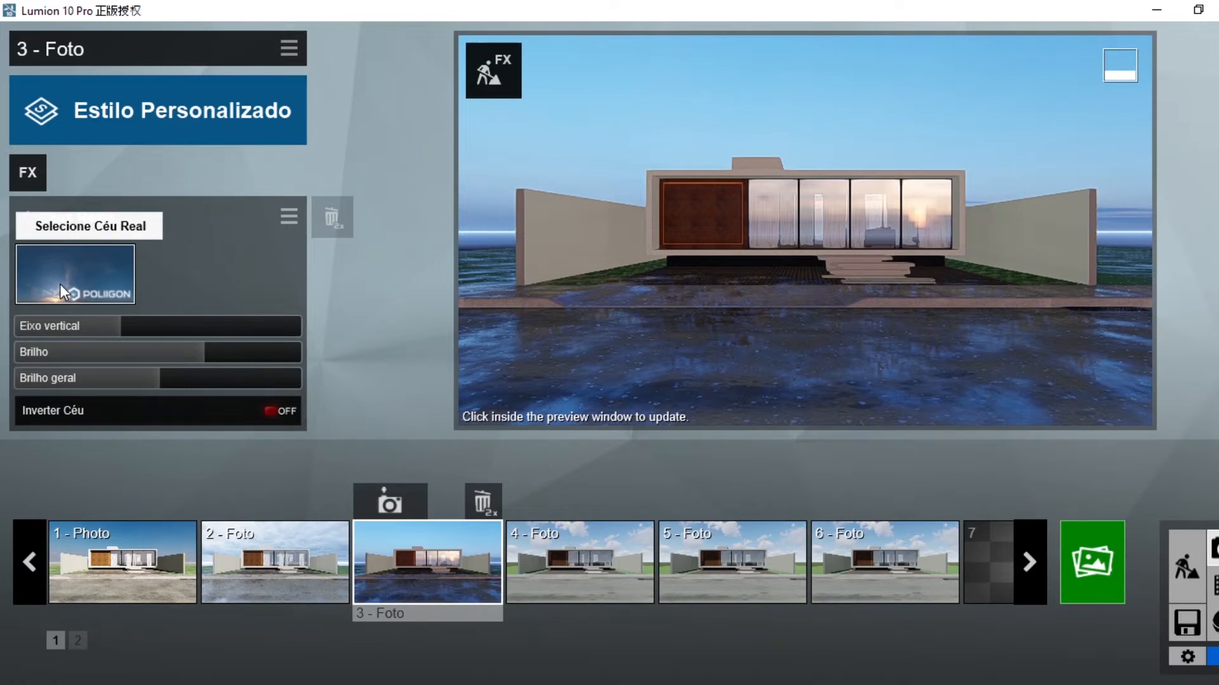
mouse_move(106, 327)
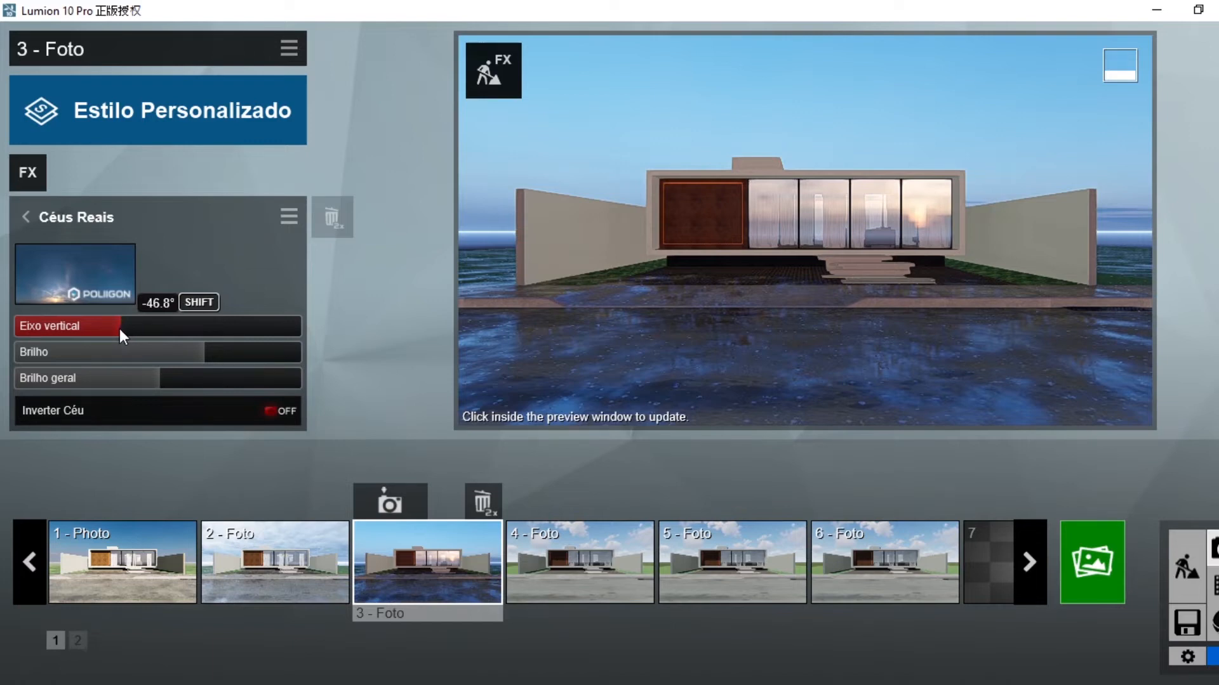
left_click_drag(122, 329, 219, 328)
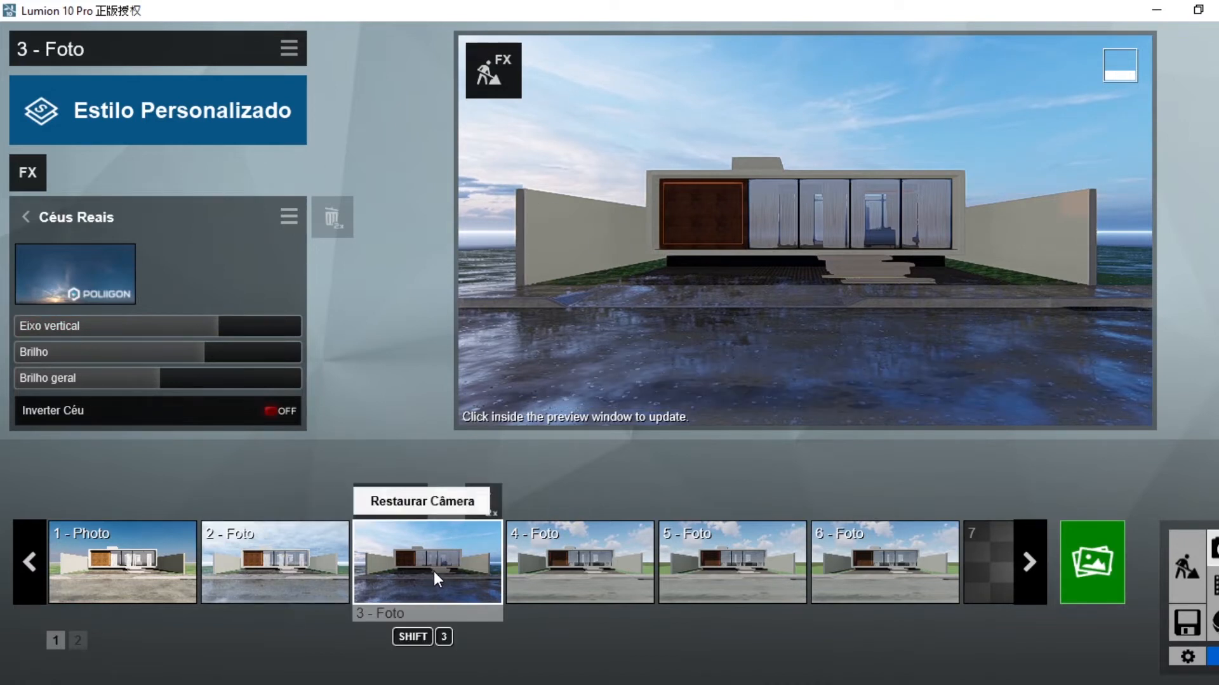
left_click_drag(201, 353, 168, 362)
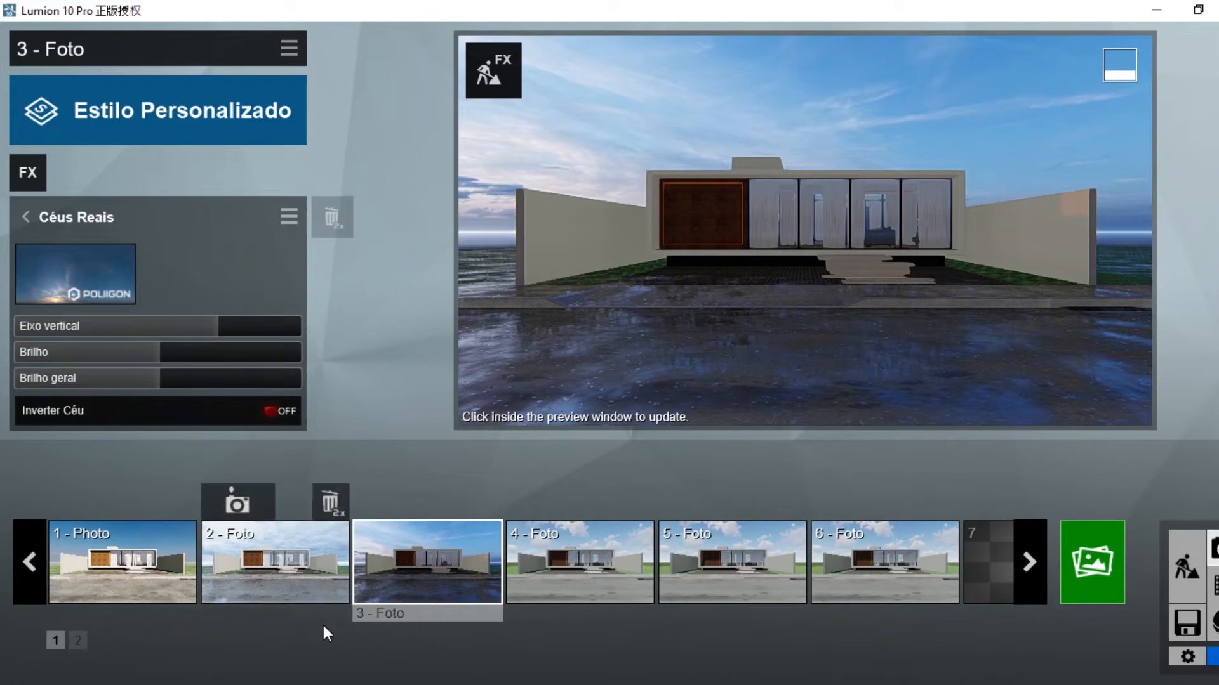
Reduce photo 3's fog density to near its minimum and lower the fog falloff to slightly above half.
left_click(38, 217)
left_click(98, 273)
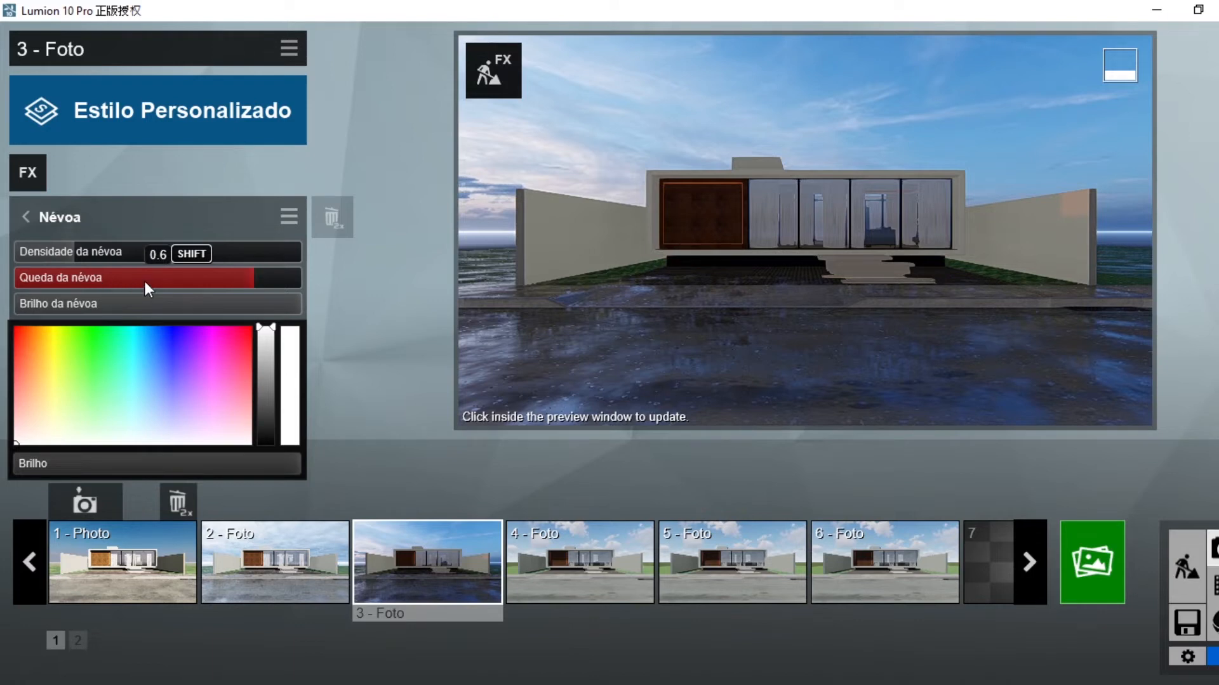
left_click_drag(66, 257, 36, 260)
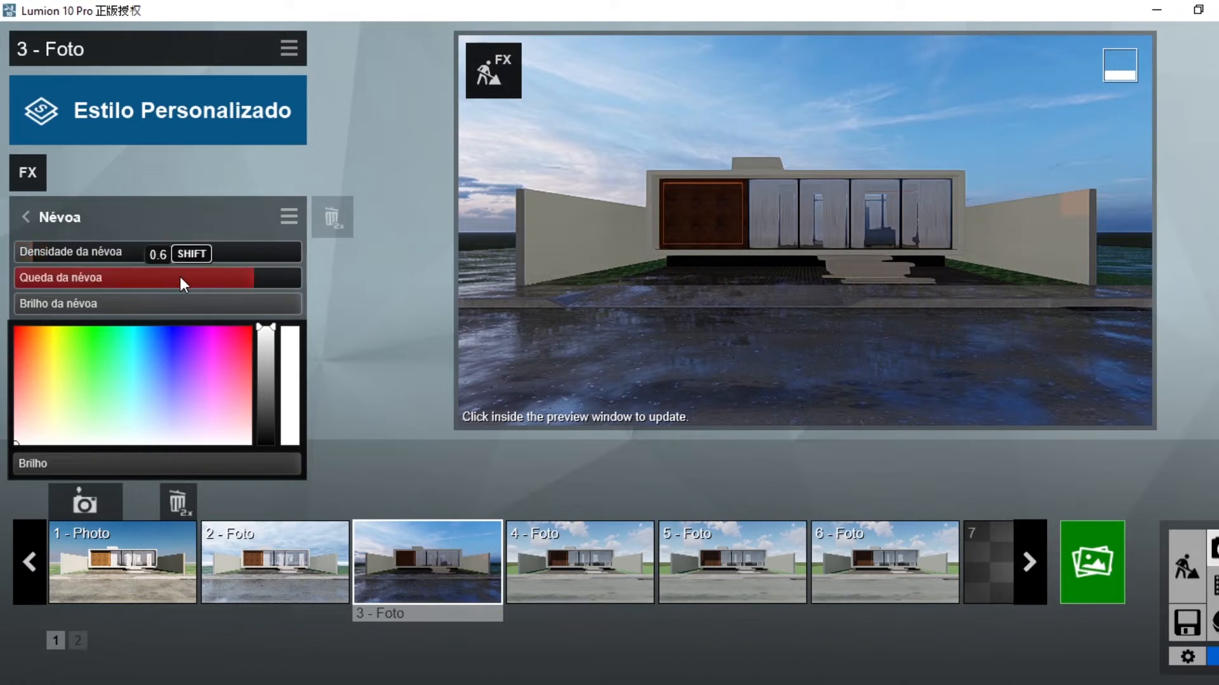
mouse_move(180, 277)
left_mouse_down()
mouse_move(69, 280)
mouse_move(176, 283)
left_mouse_up()
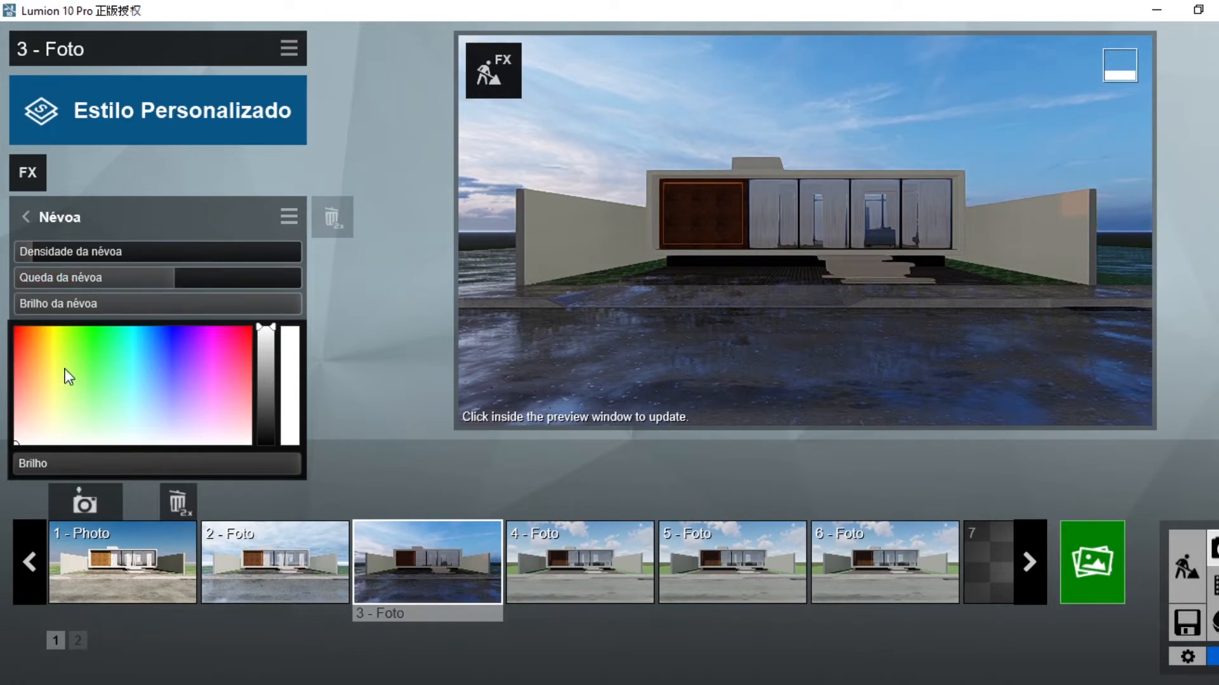
left_click(25, 216)
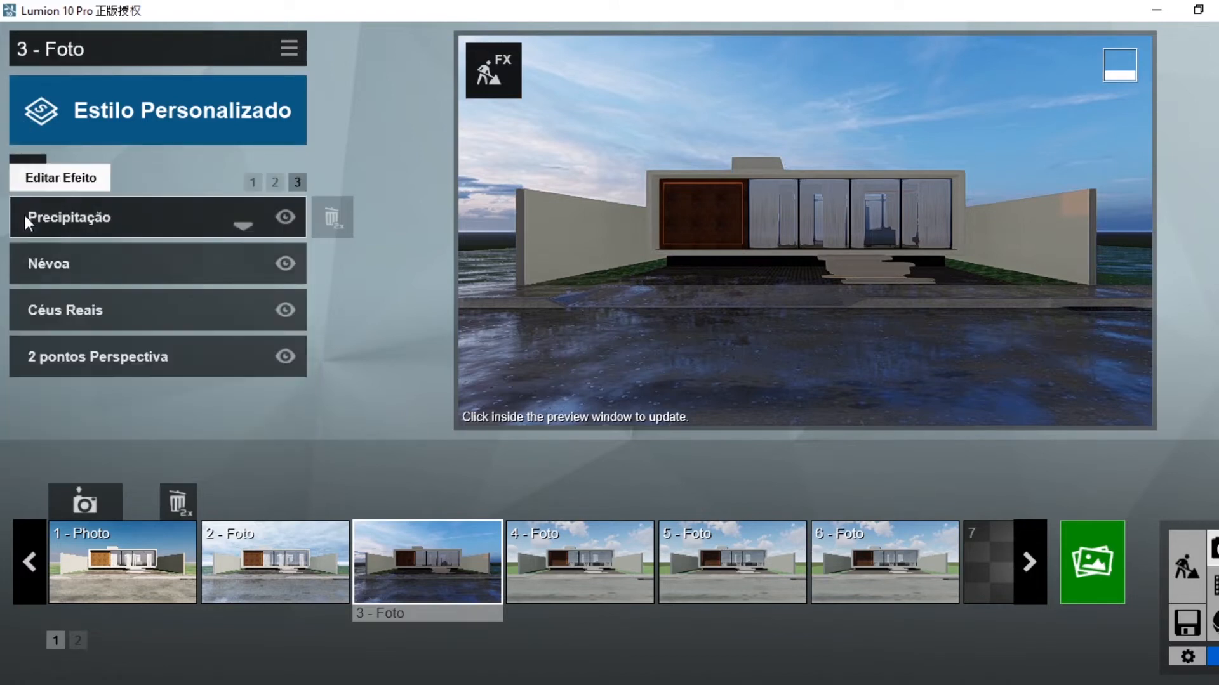
Review the Sky Light effect's settings in photo 3.
left_click(270, 183)
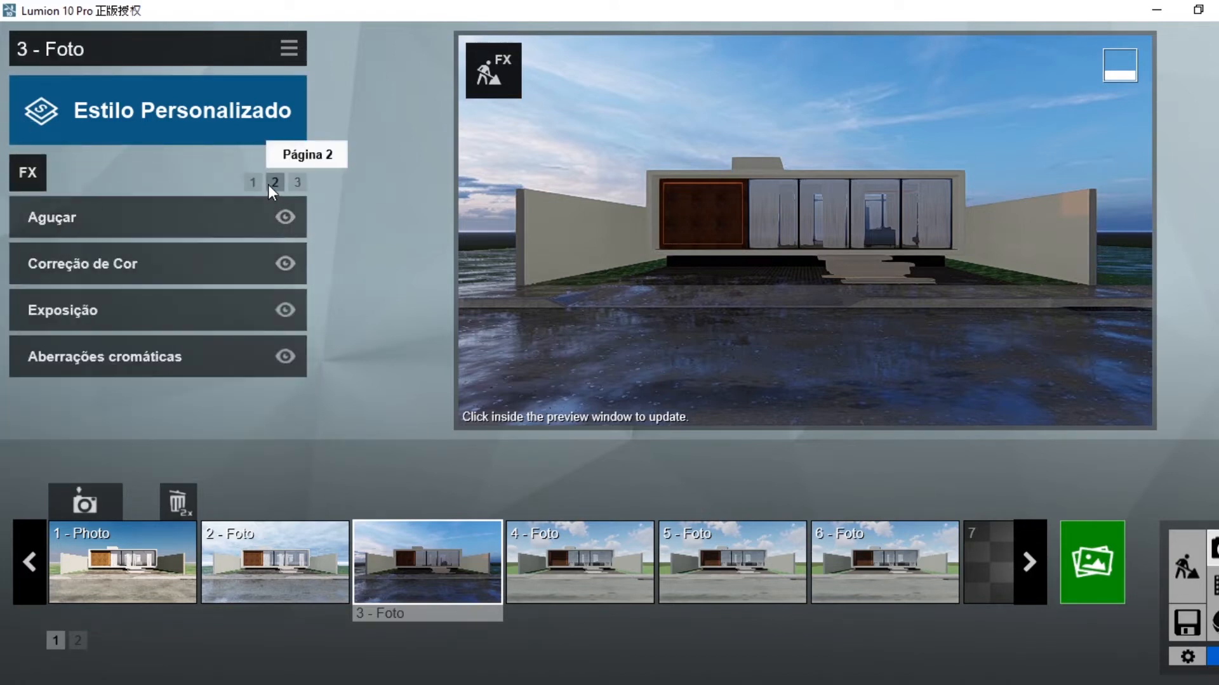
left_click(254, 181)
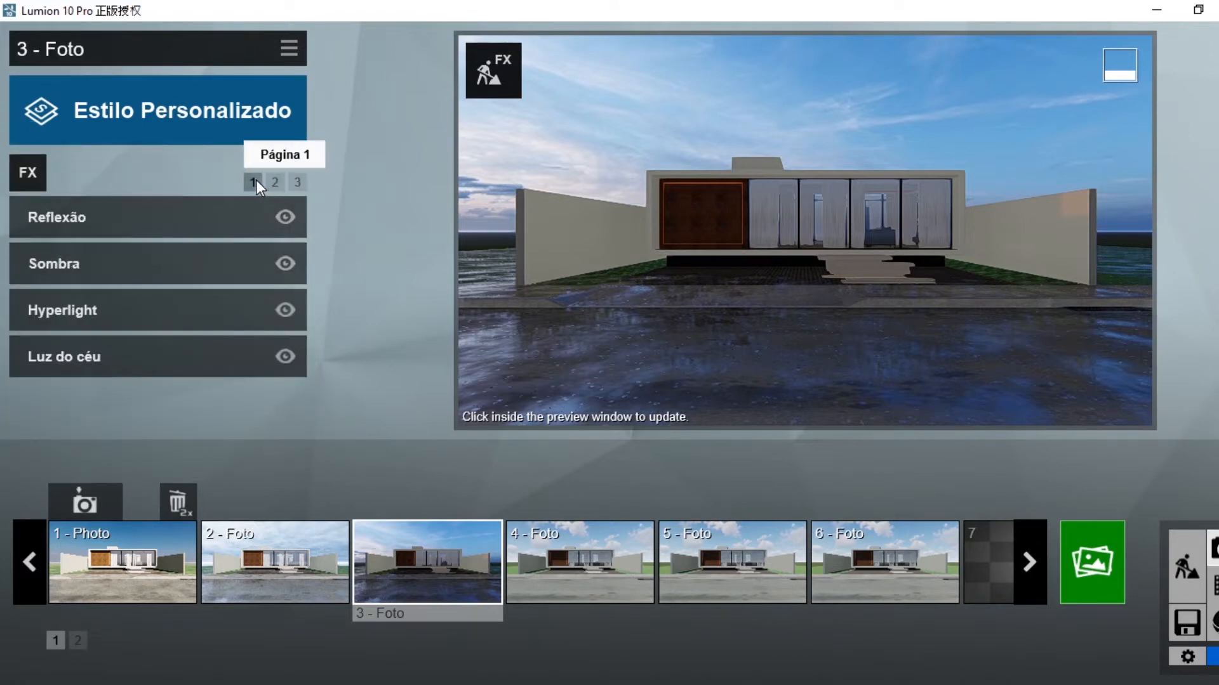
left_click(146, 357)
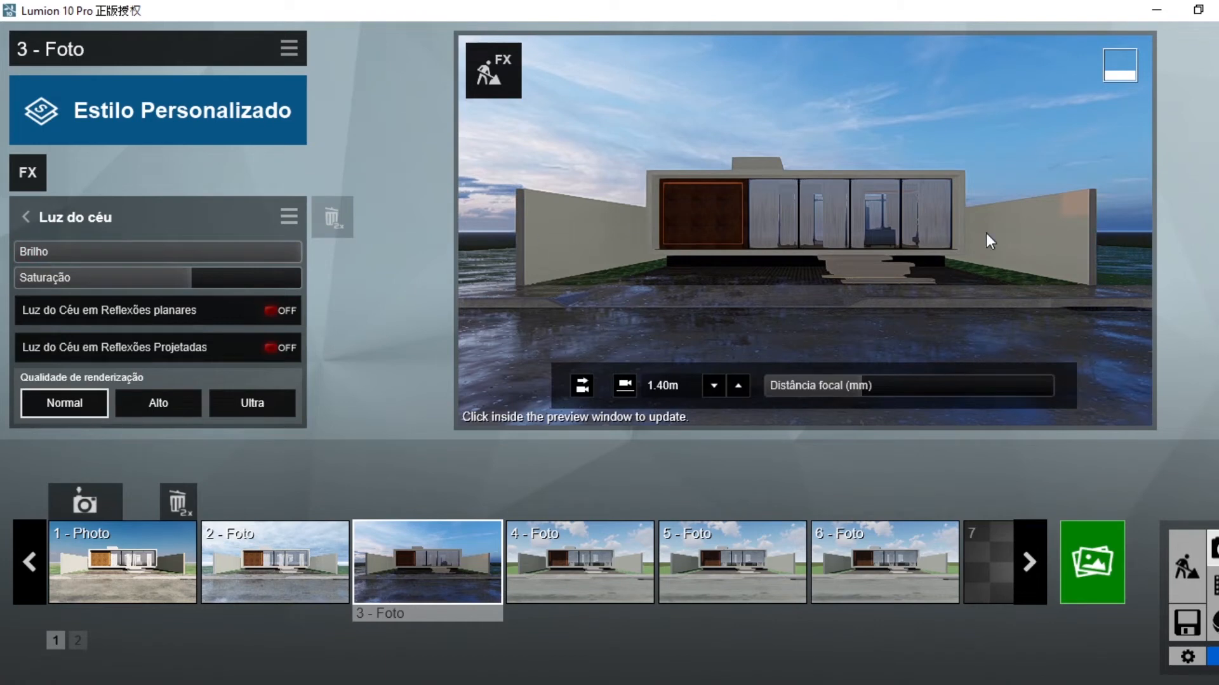
left_click(26, 216)
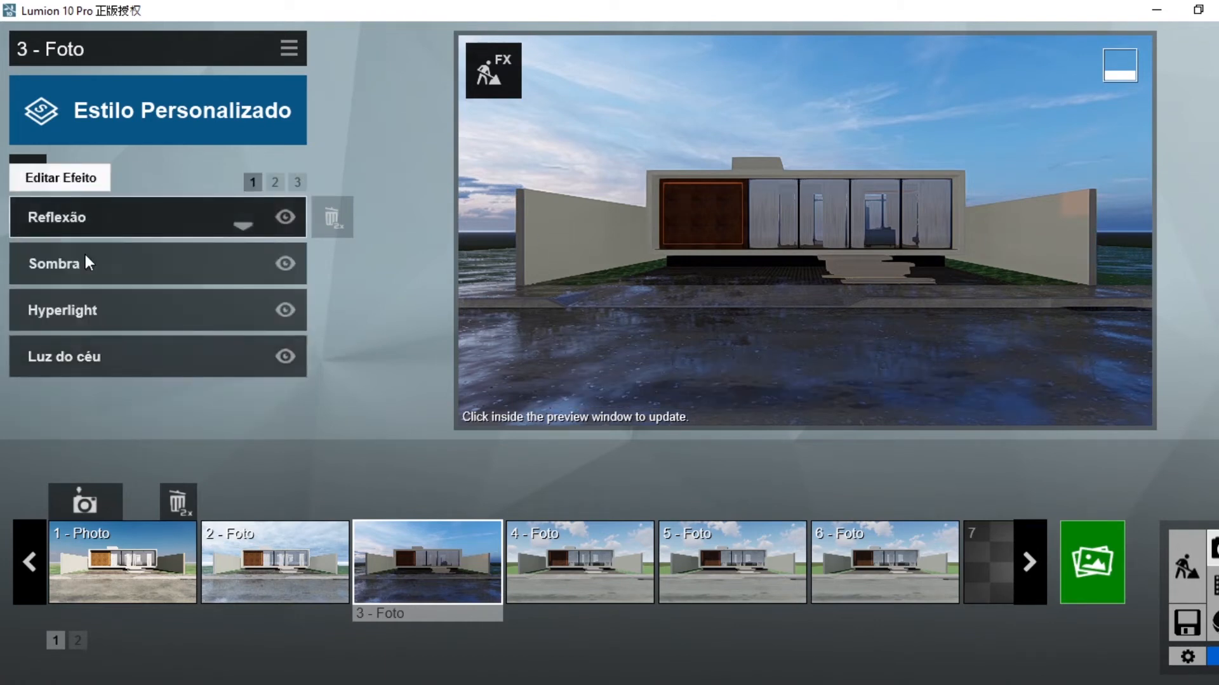
Set photo 3's Color Correction temperature to -0.1 and check its Exposure effect.
left_click(273, 185)
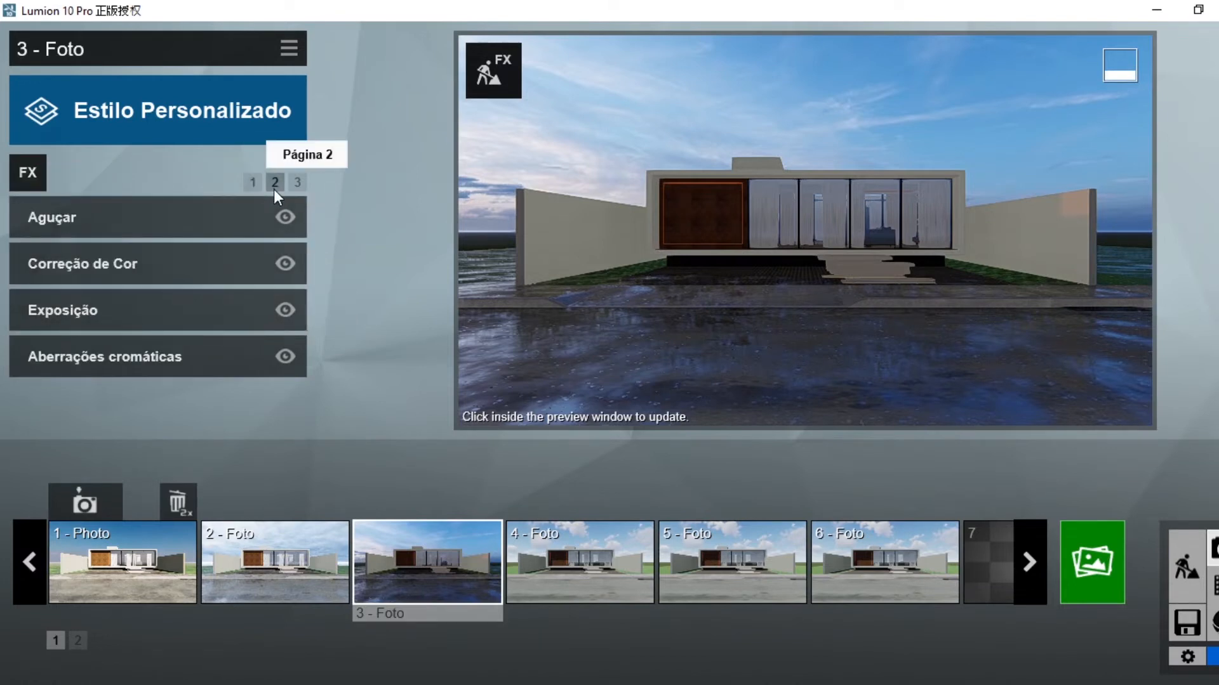
left_click(149, 270)
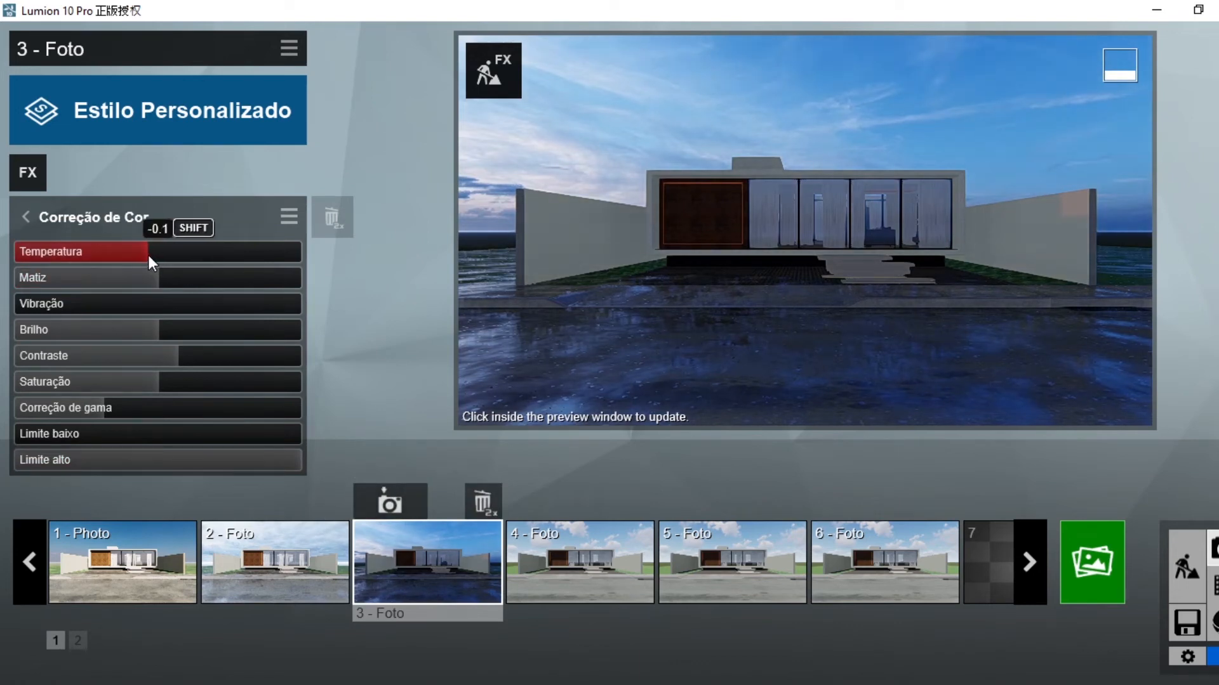
left_click(31, 216)
left_click(99, 326)
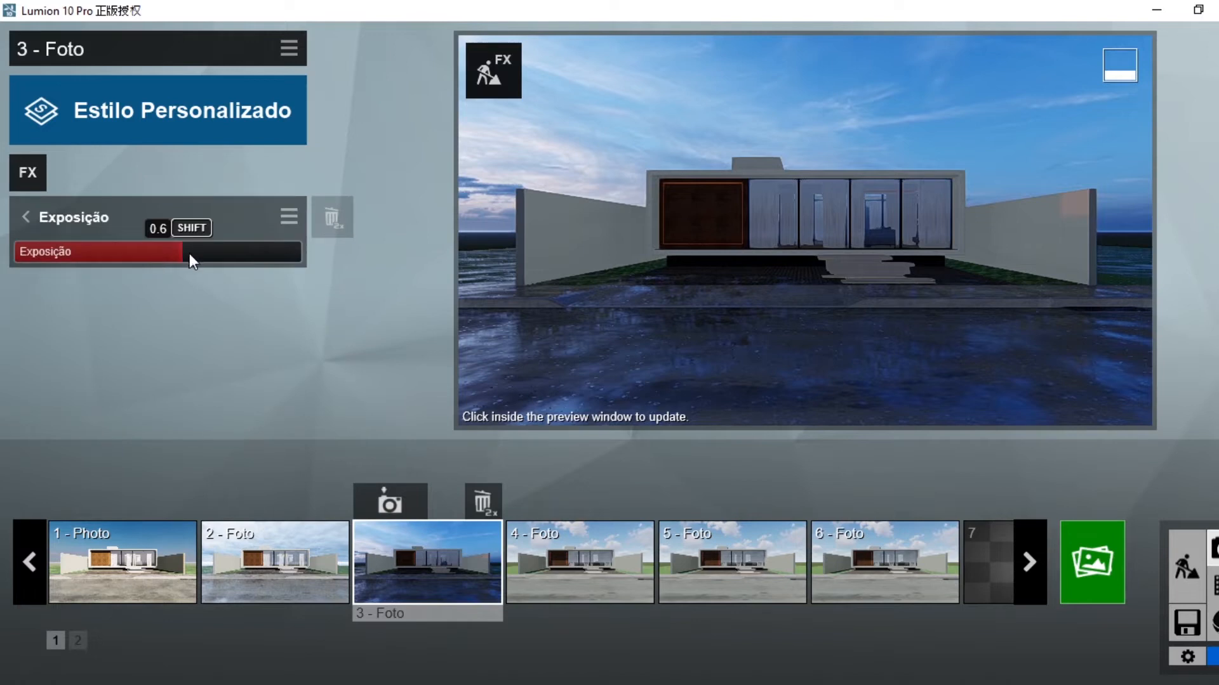
left_click(24, 214)
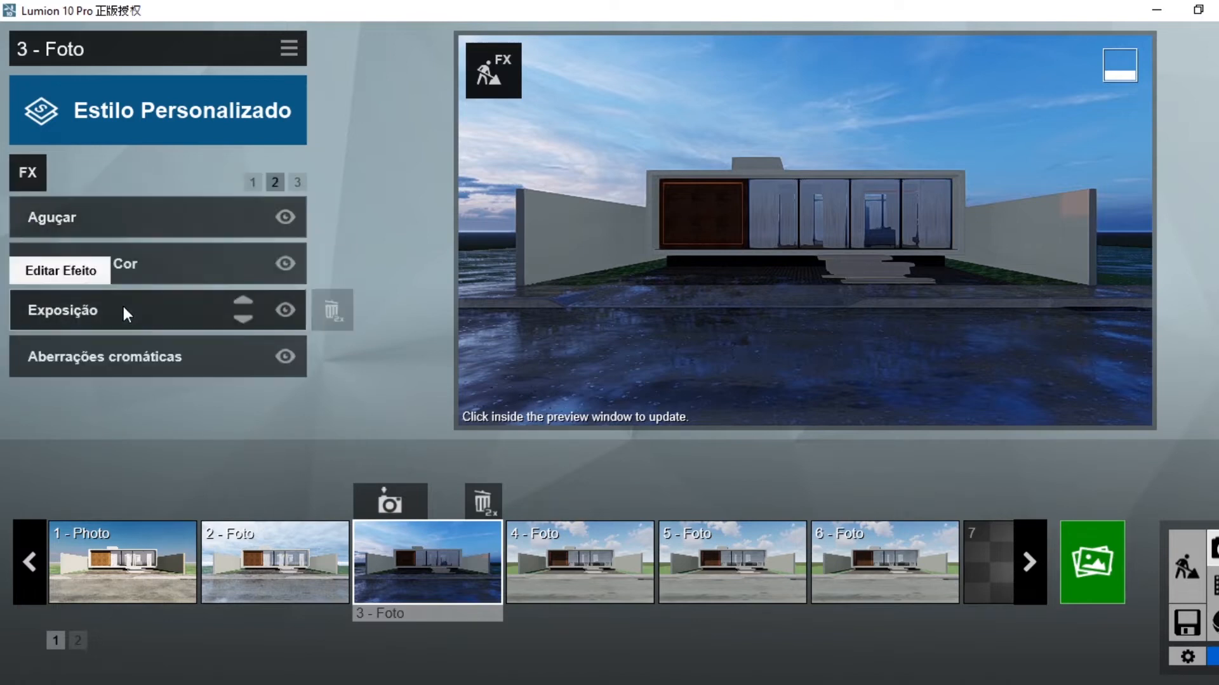
Raise the omnishadow strength in photo 3's Shadow effect to 0.2.
left_click(249, 184)
left_click(184, 257)
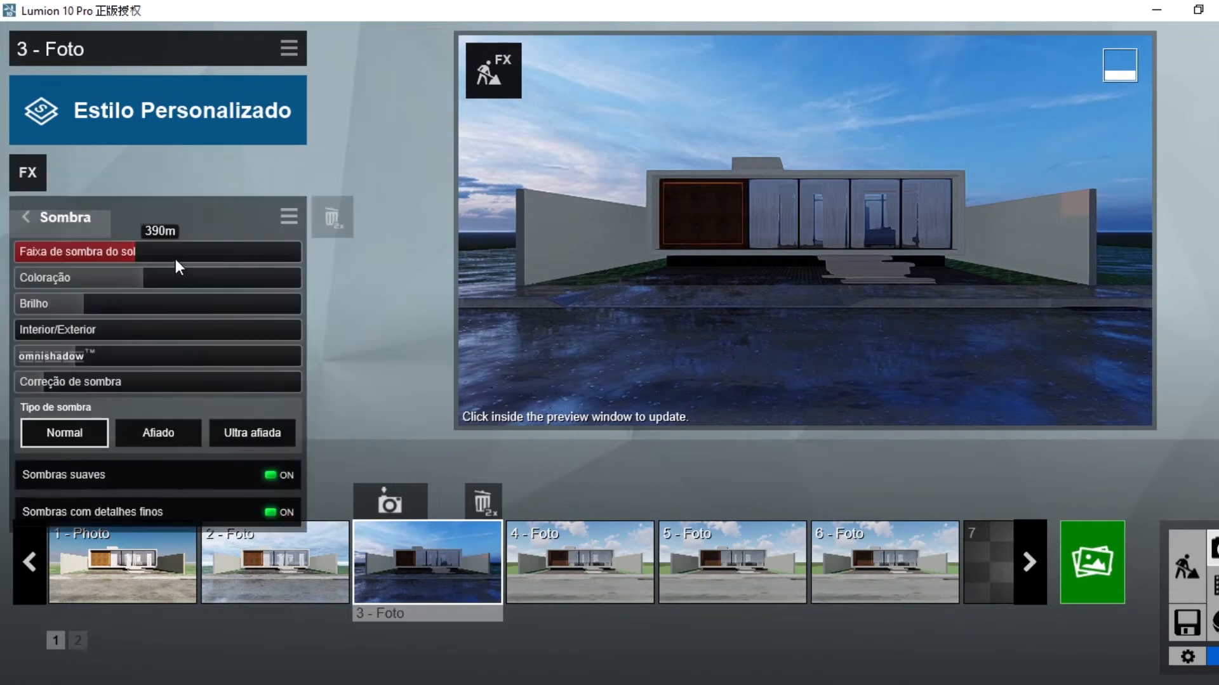
mouse_move(70, 357)
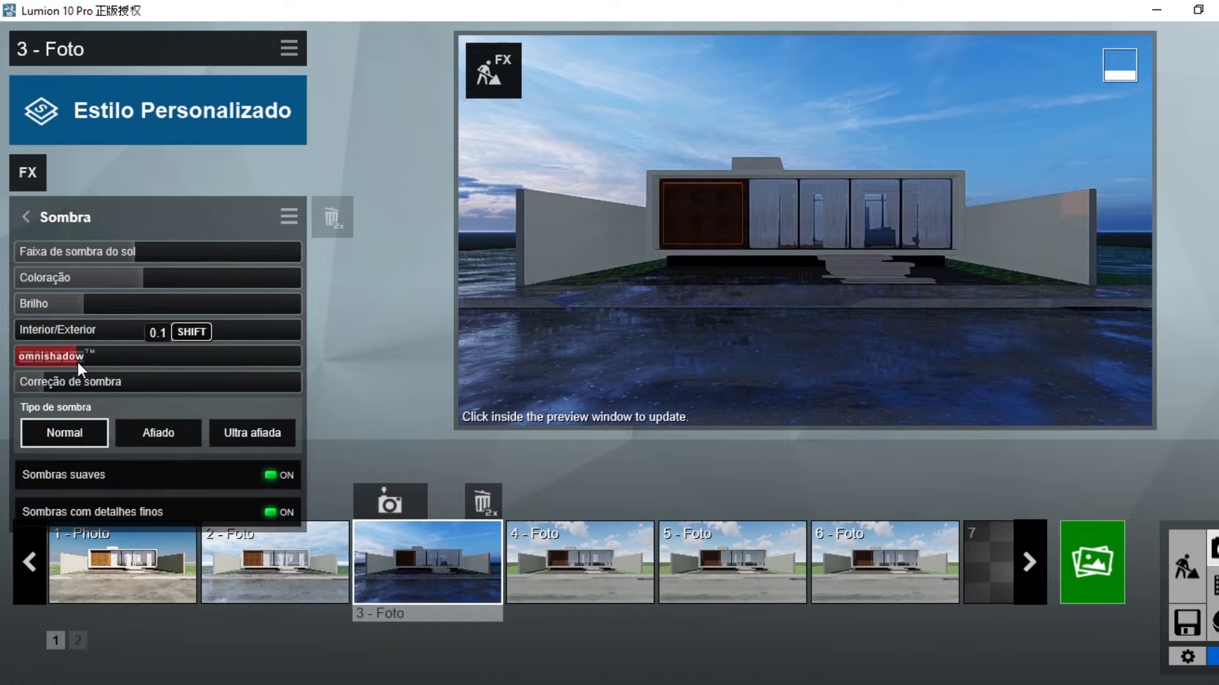
left_click_drag(80, 362, 84, 360)
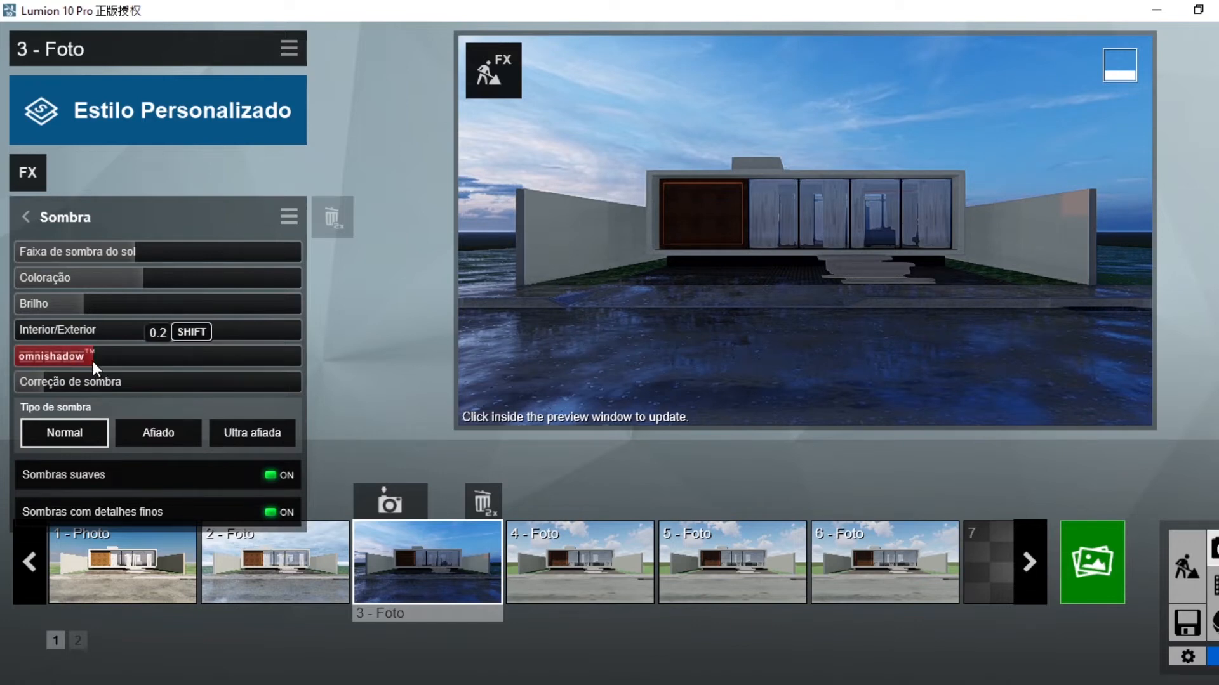
left_click(26, 216)
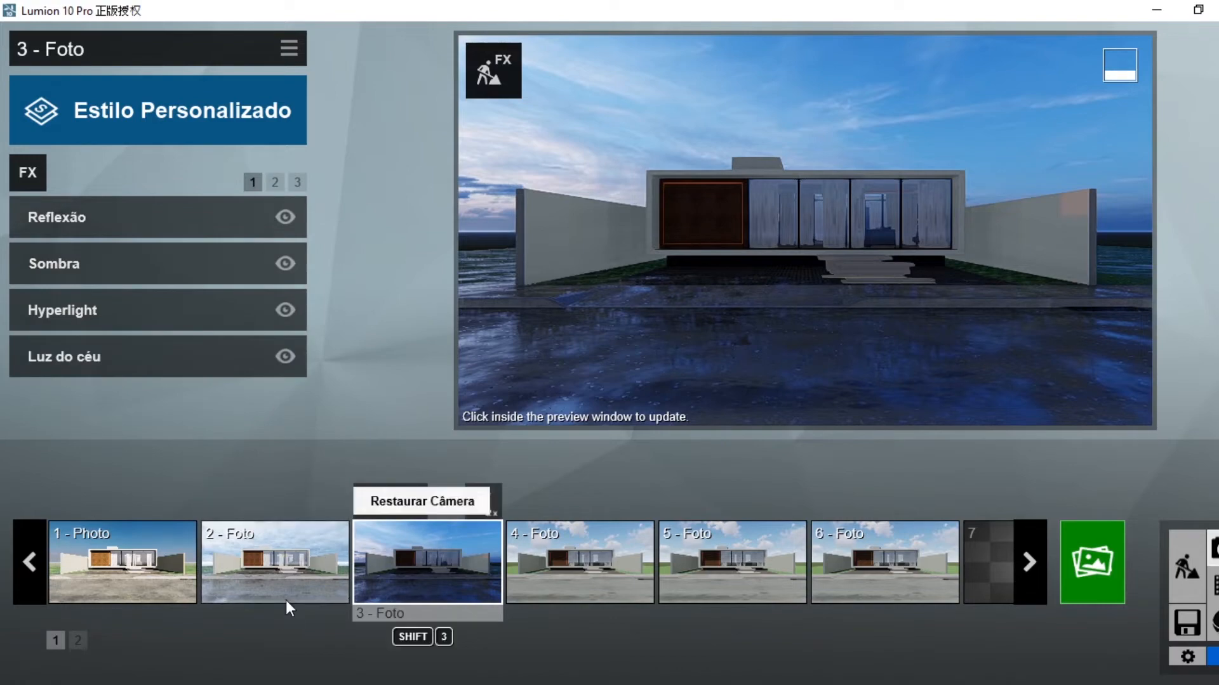
Compare photo 3 with photos 1 and 2 by viewing them in turn.
left_click(221, 564)
left_click(121, 562)
left_click(293, 548)
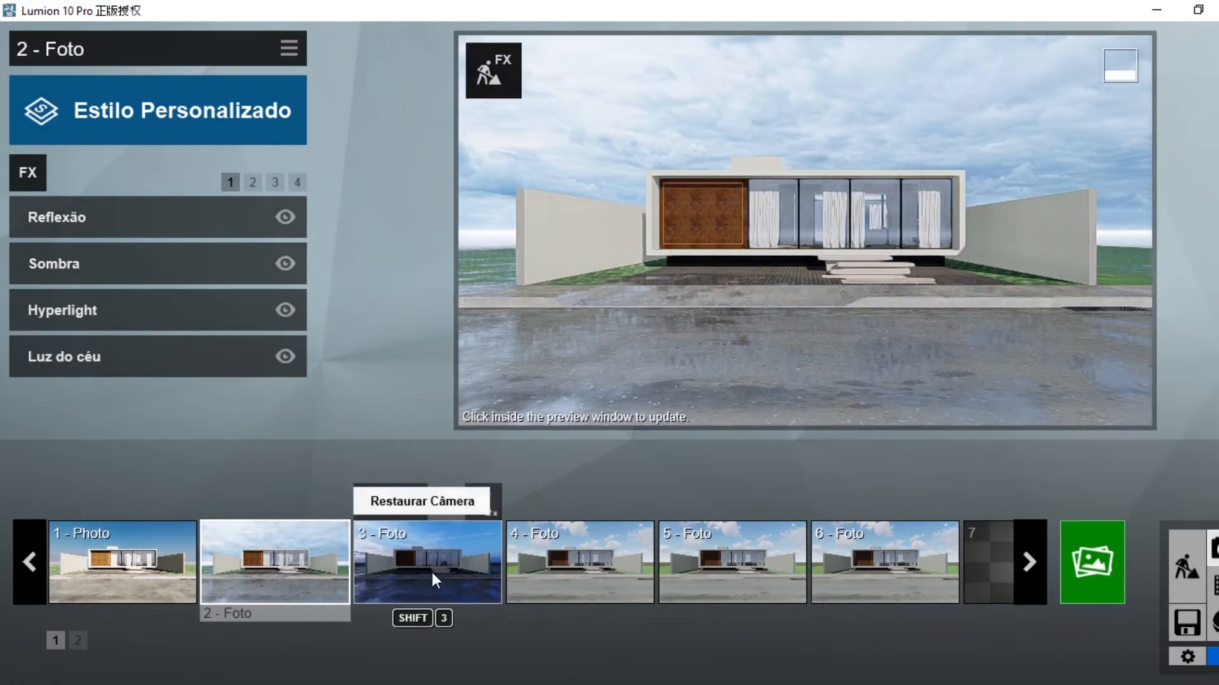
Switch repeatedly between photos 1, 2 and 3 to check how sky and lighting differ.
left_click(432, 578)
left_click(273, 574)
left_click(154, 571)
left_click(267, 572)
left_click(418, 582)
left_click(298, 568)
left_click(127, 567)
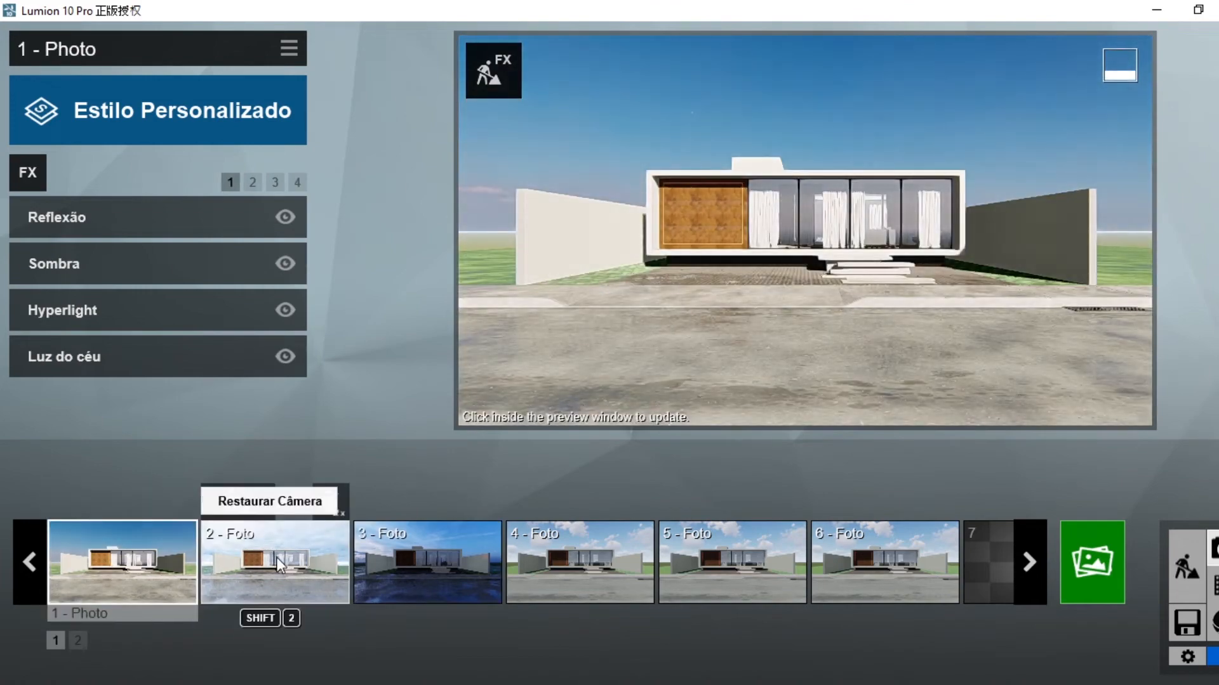
left_click(279, 561)
left_click(415, 571)
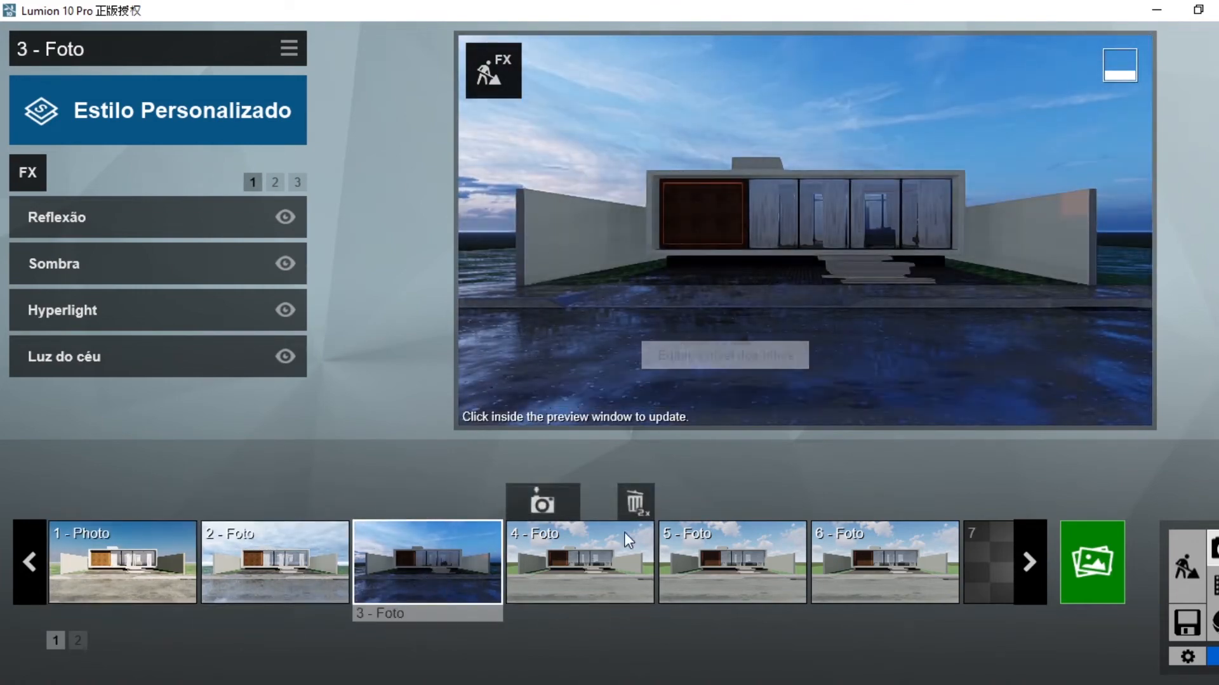
Paste the copied photo 1 effects into photo 4.
left_click(591, 576)
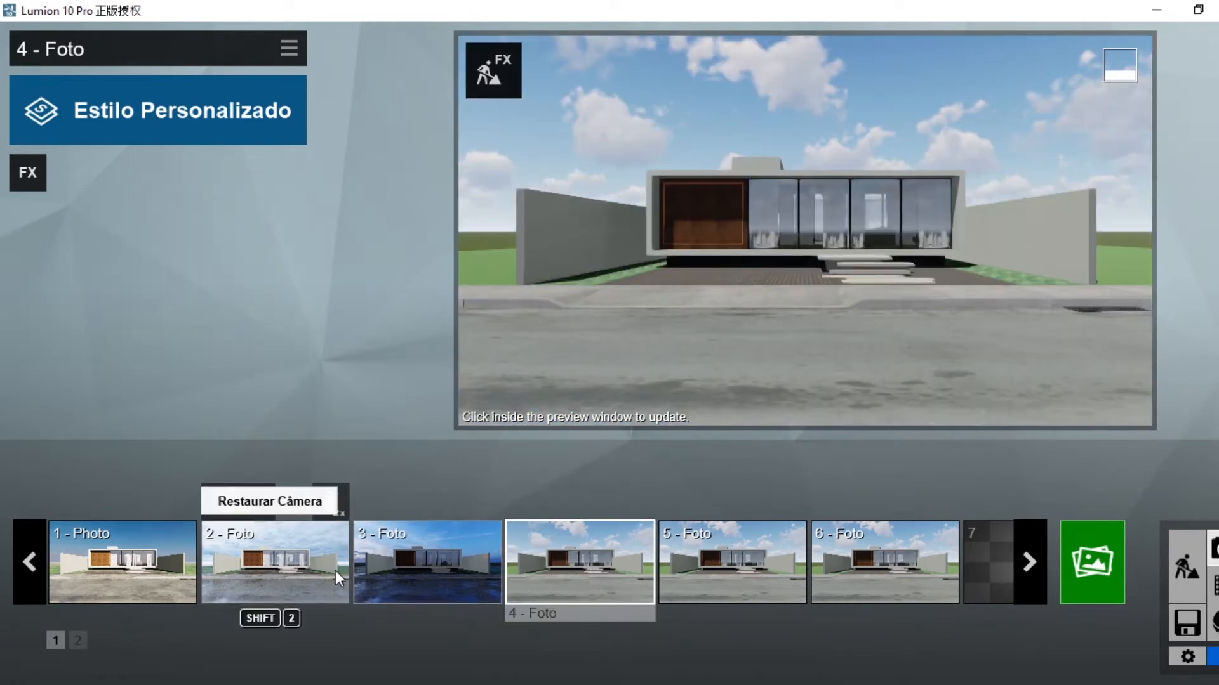
left_click(289, 50)
left_click(241, 84)
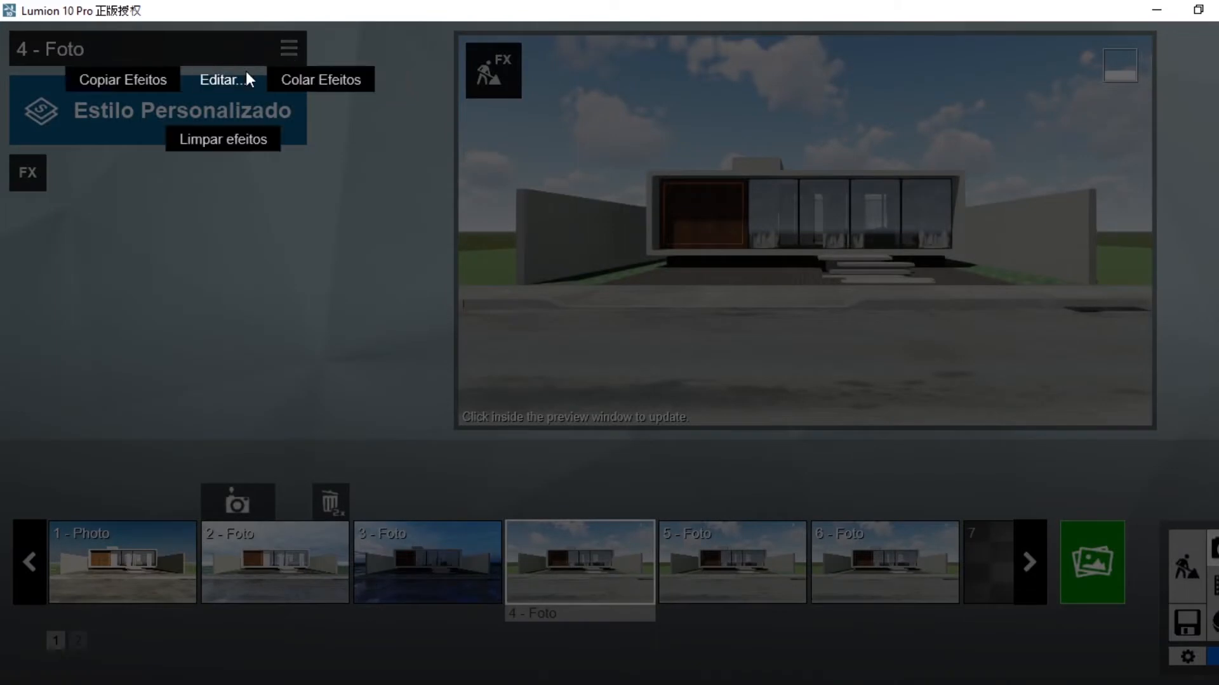
left_click(307, 79)
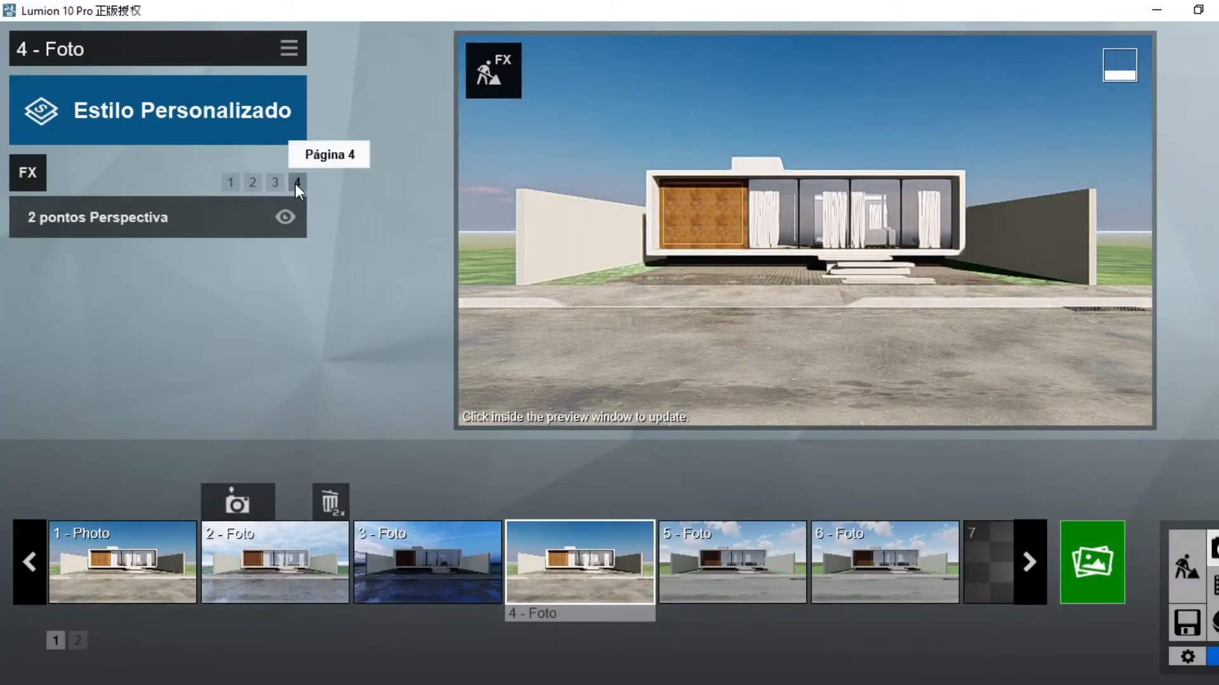
Change photo 4's Real Skies image to Sunset 7.
left_click(169, 357)
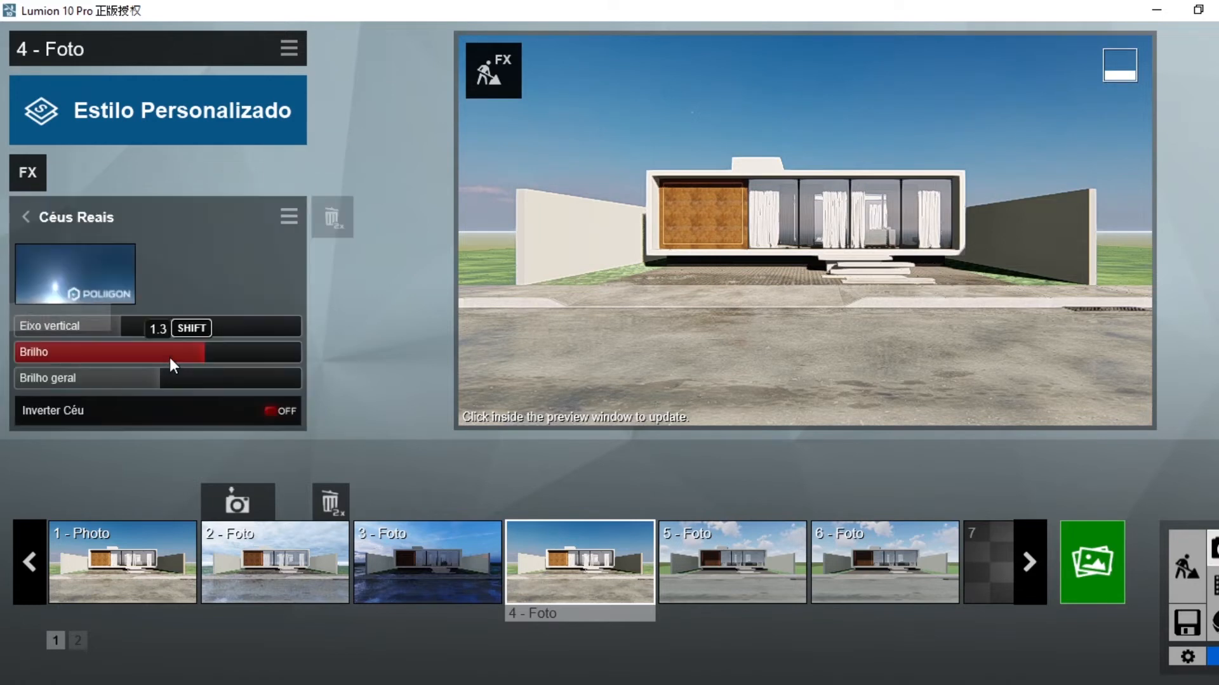
left_click(89, 282)
left_click(774, 57)
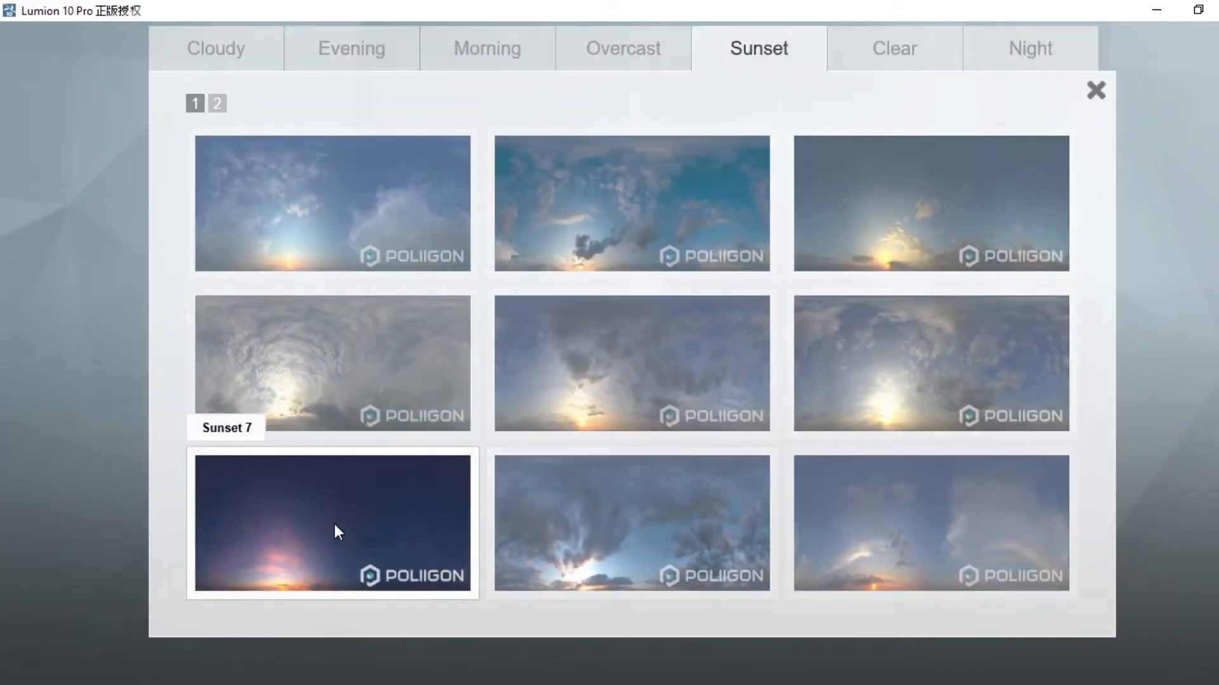
left_click(319, 526)
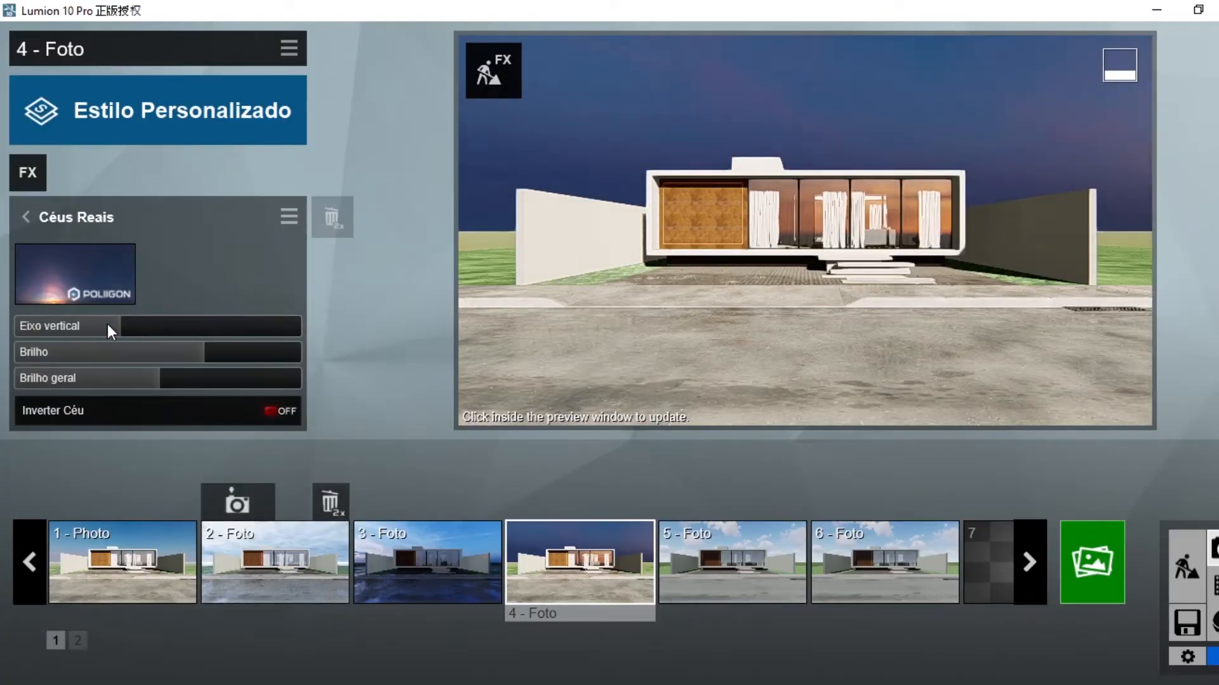
Rotate photo 4's sunset sky to 154.3° and set its sky brightness to about 0.7.
left_click_drag(108, 324, 282, 334)
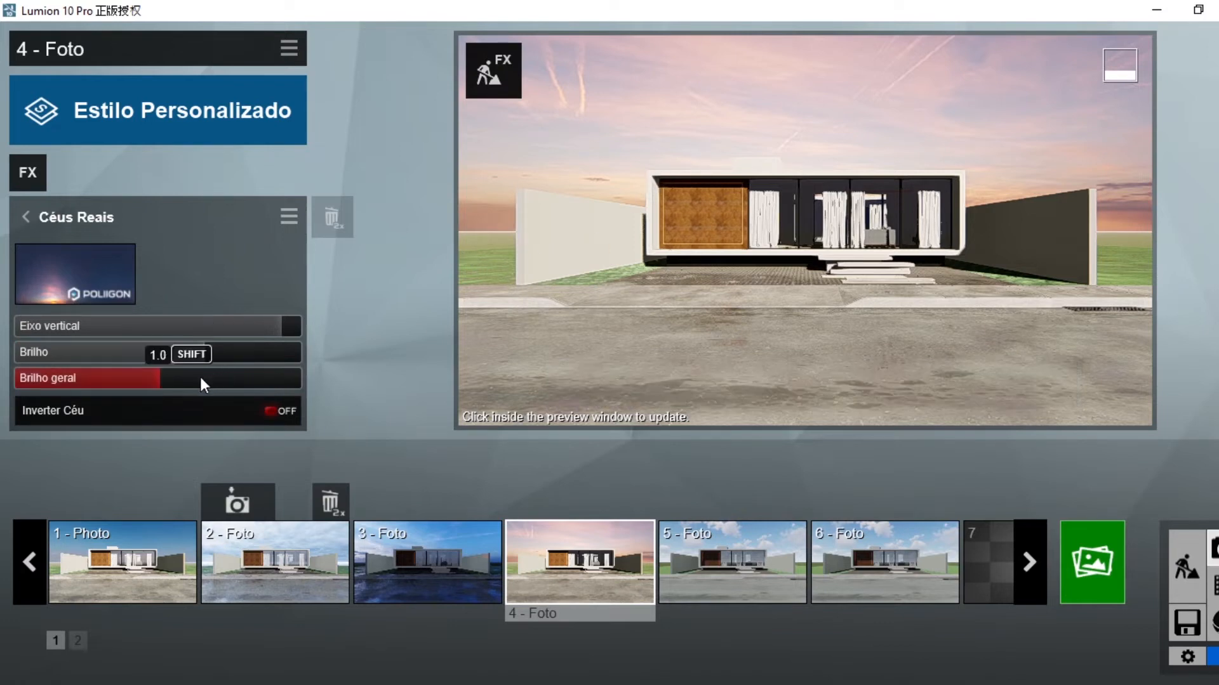
left_click_drag(199, 355, 183, 355)
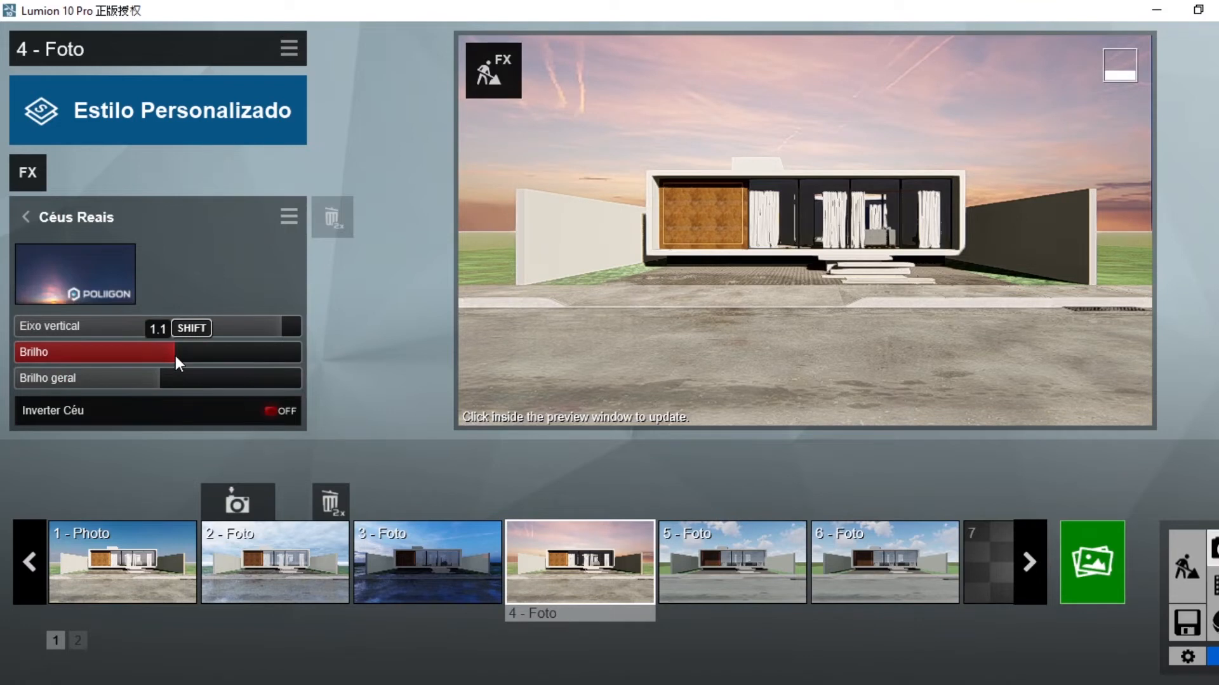
left_click_drag(175, 355, 111, 358)
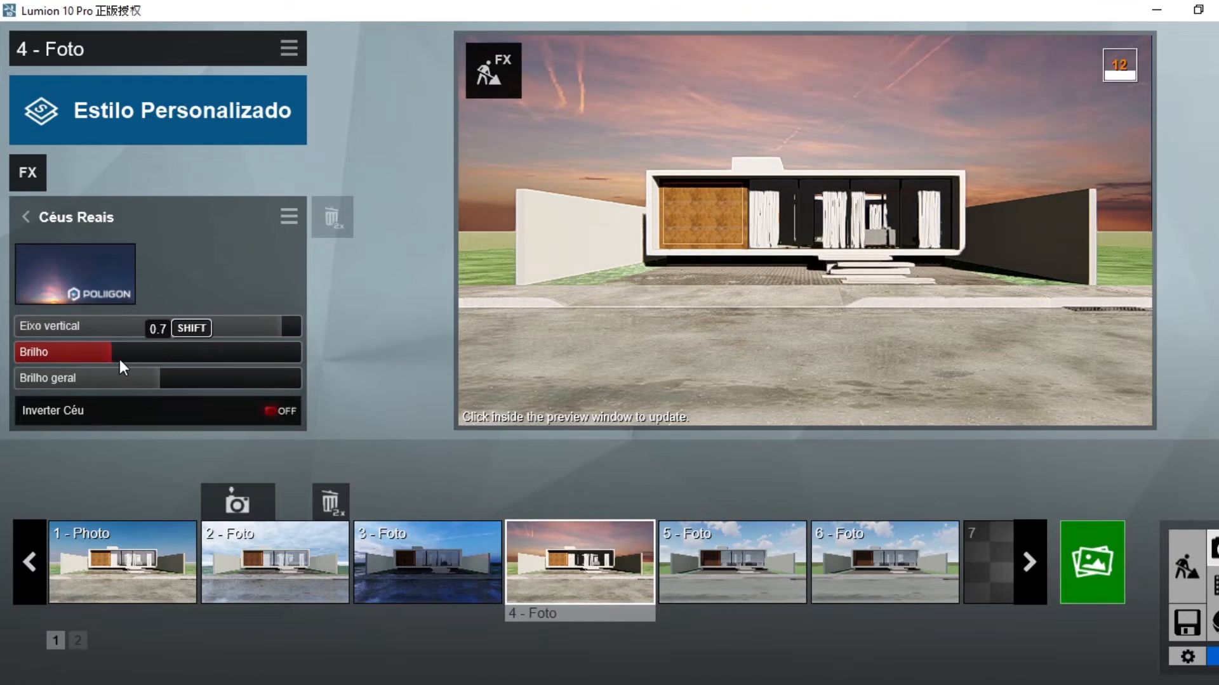
mouse_move(751, 313)
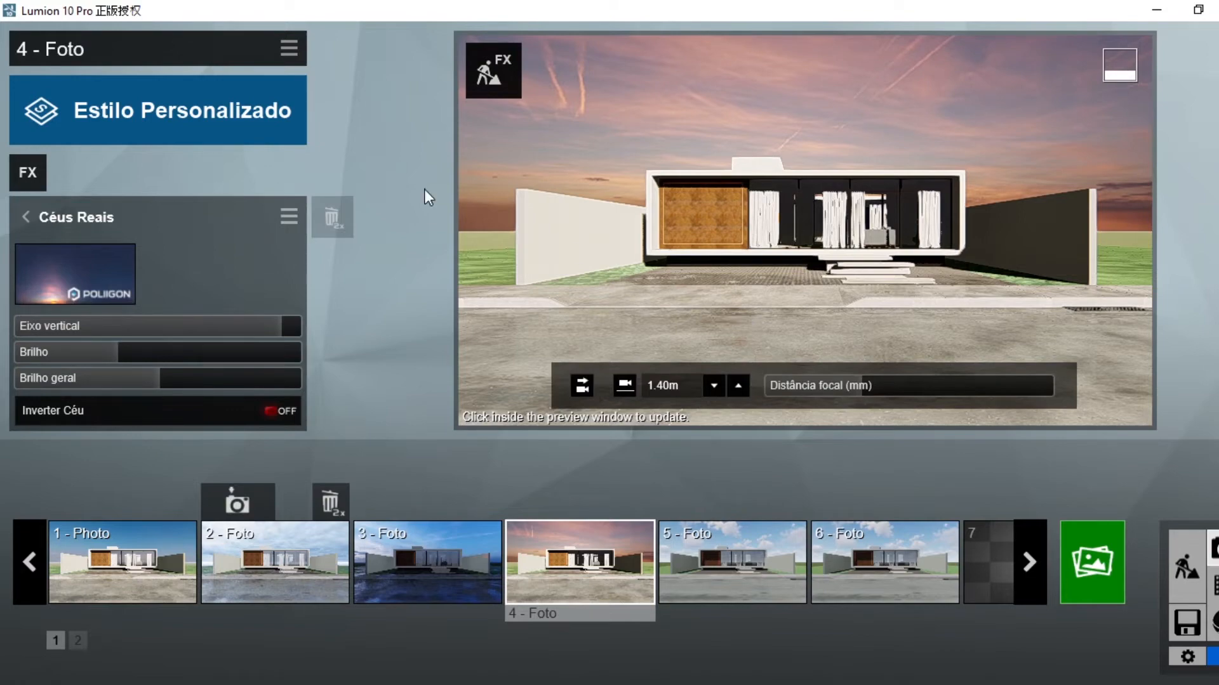
Lower the sun brightness in photo 4's Sun effect close to its minimum, keeping the saved camera view.
left_click(28, 219)
left_click(77, 309)
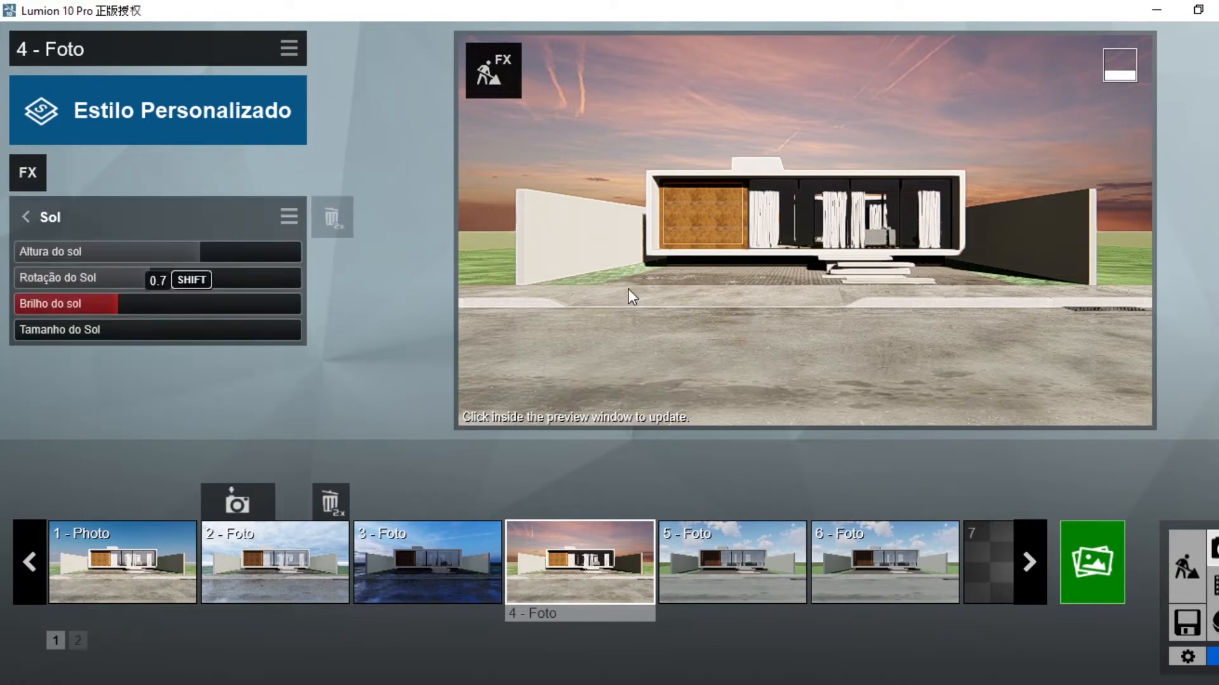
right_click_drag(629, 293, 672, 268)
left_click(569, 593)
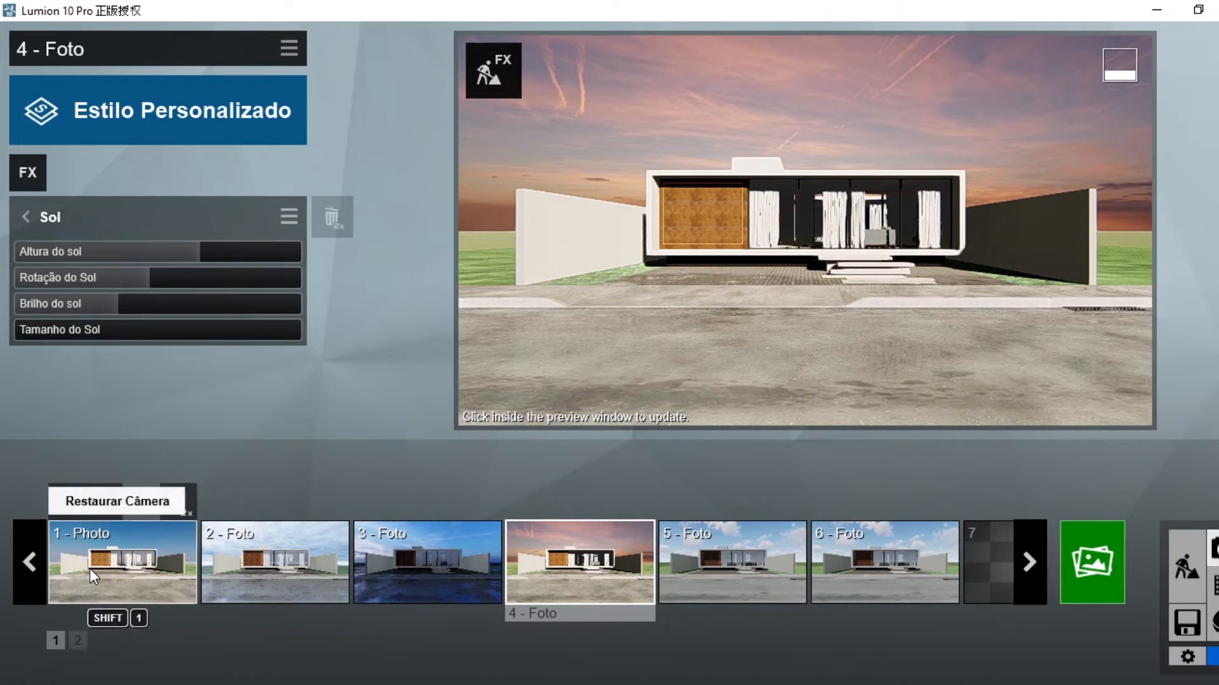
left_click_drag(88, 302, 45, 305)
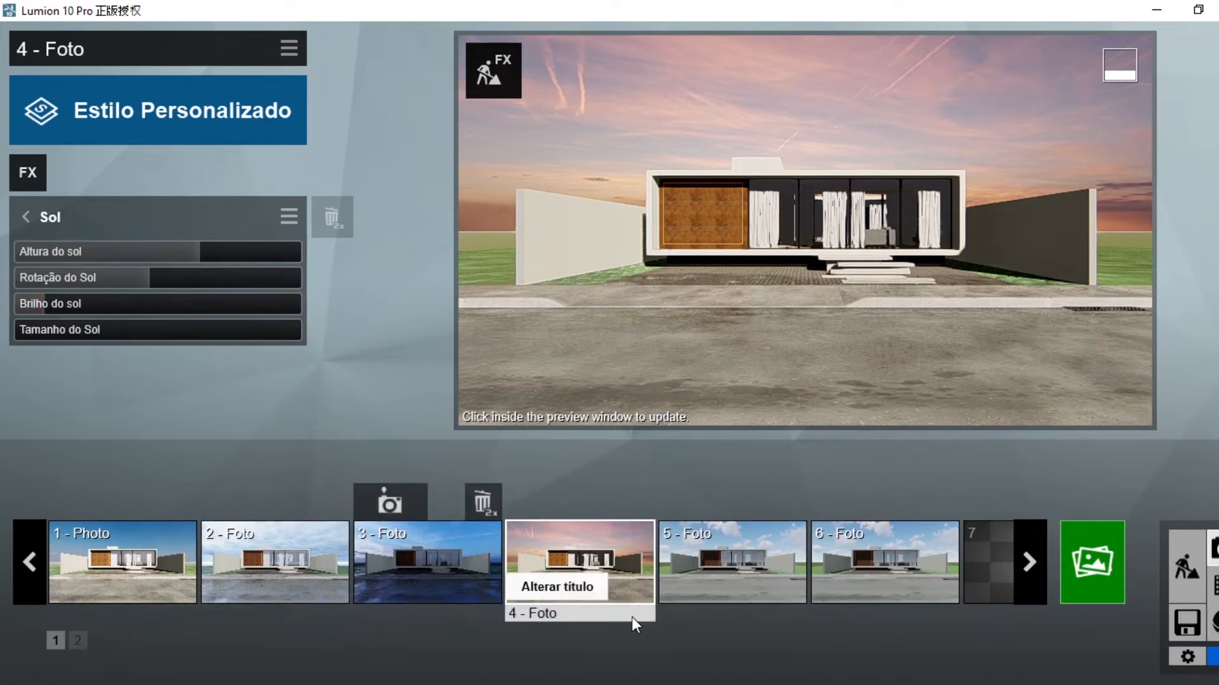
Copy all effects from photo 4 and paste them into photo 5.
left_click(746, 582)
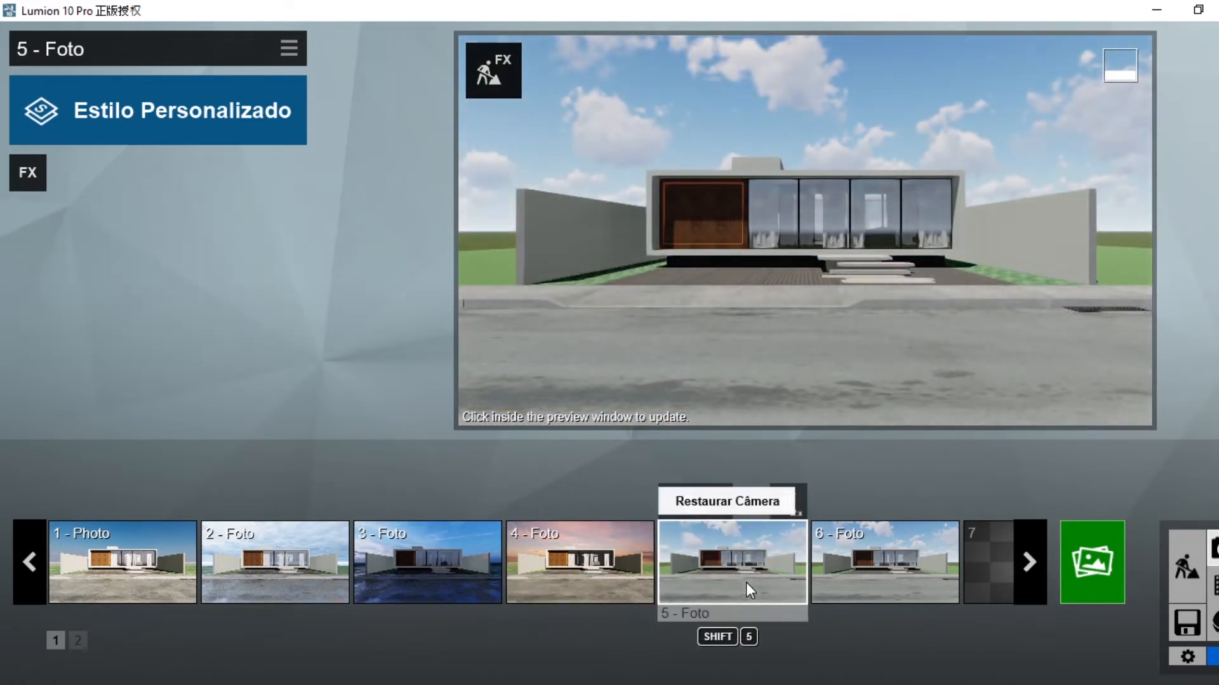
left_click(591, 573)
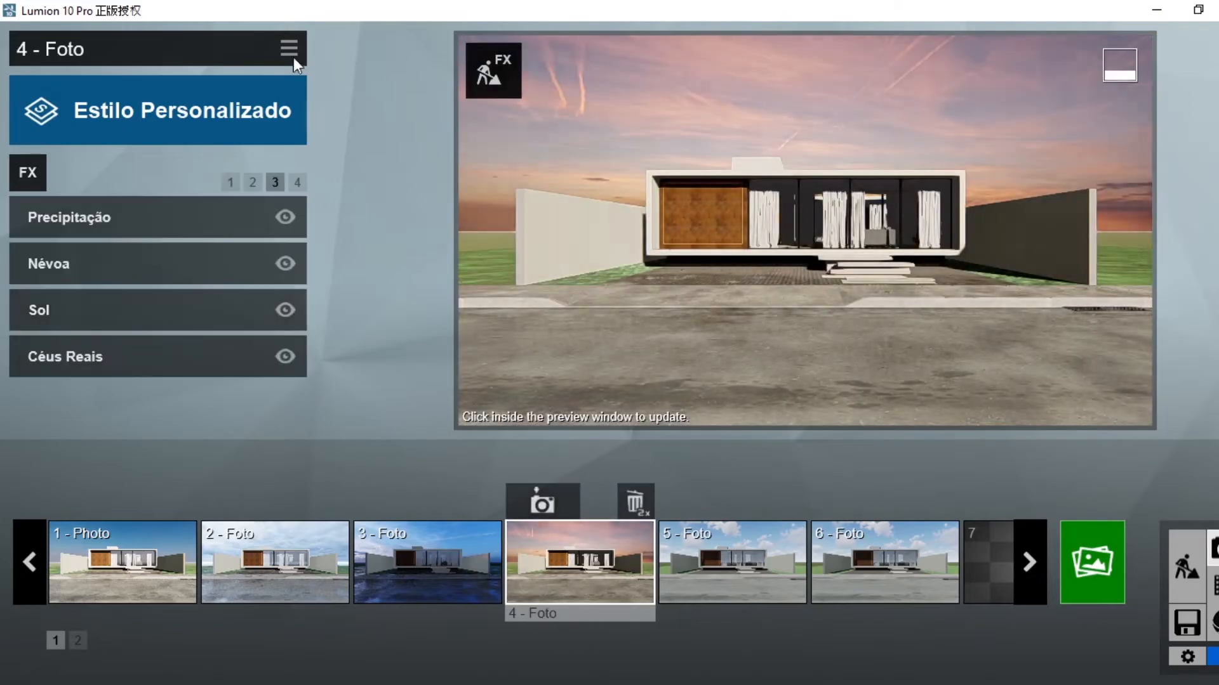
left_click(281, 61)
left_click(222, 68)
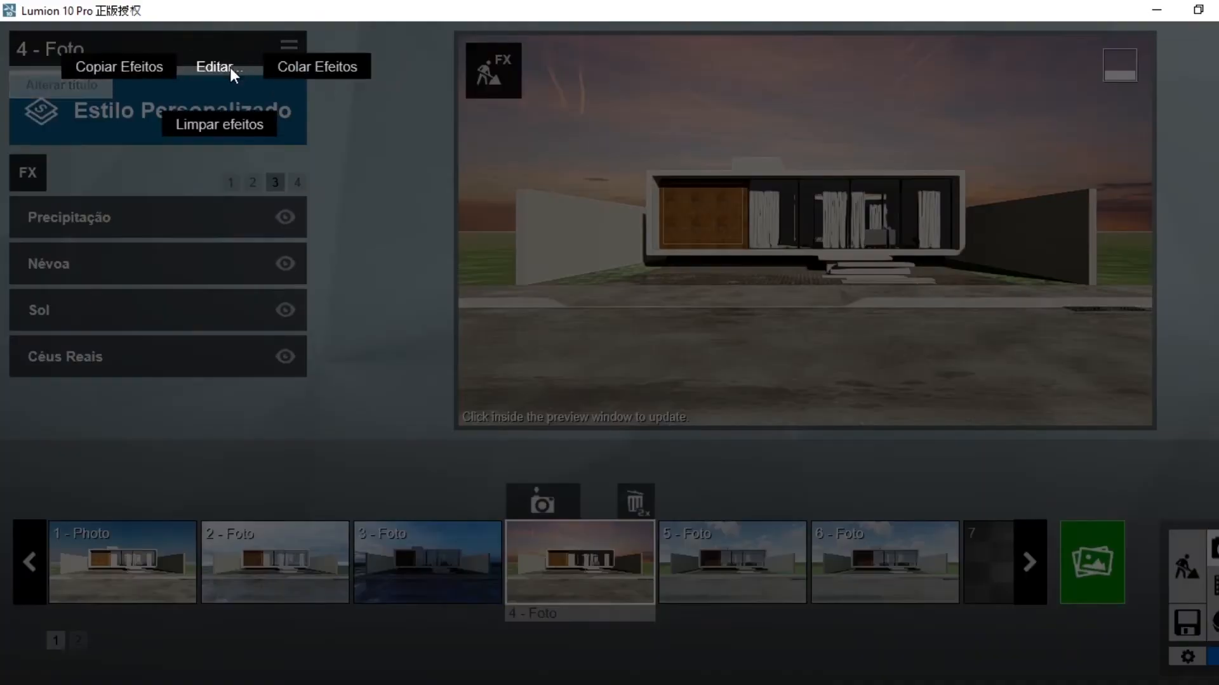
left_click(127, 71)
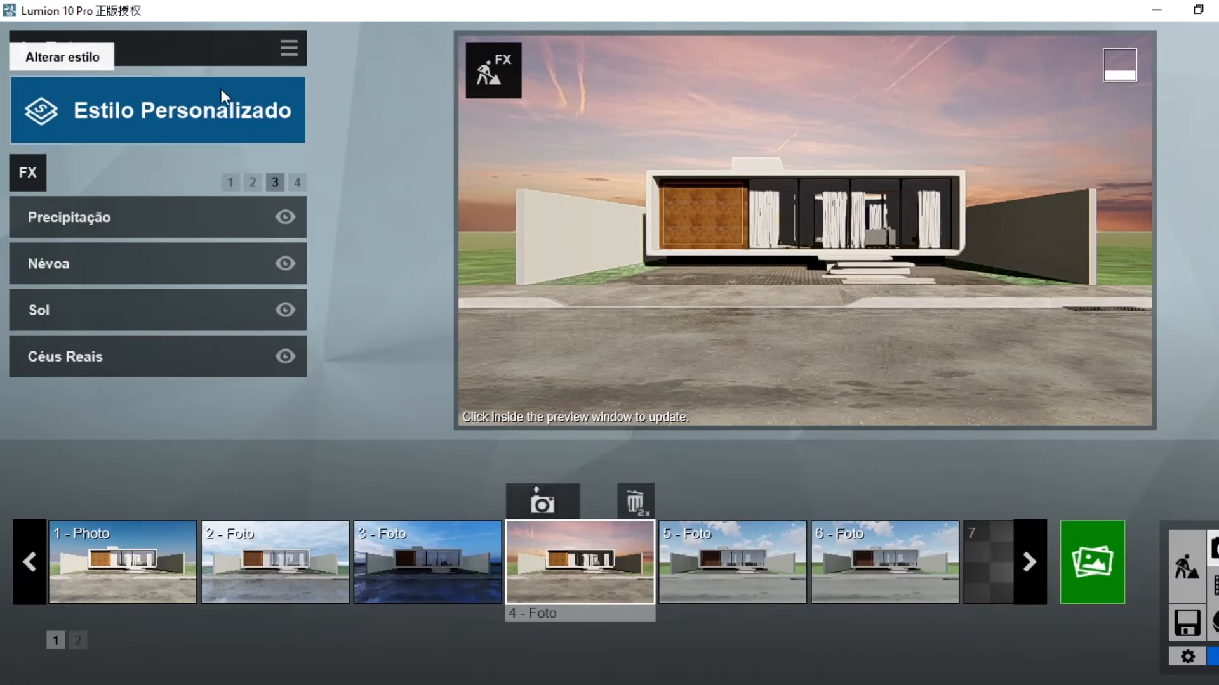
left_click(738, 561)
left_click(288, 49)
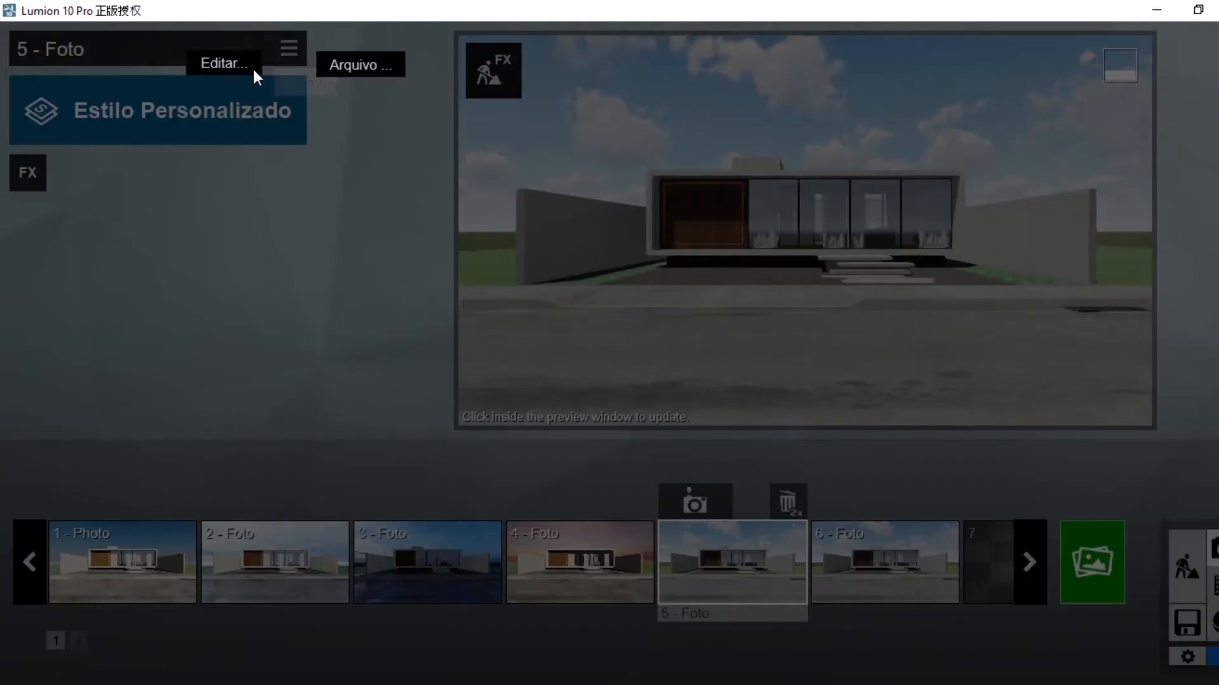
left_click(251, 68)
left_click(321, 63)
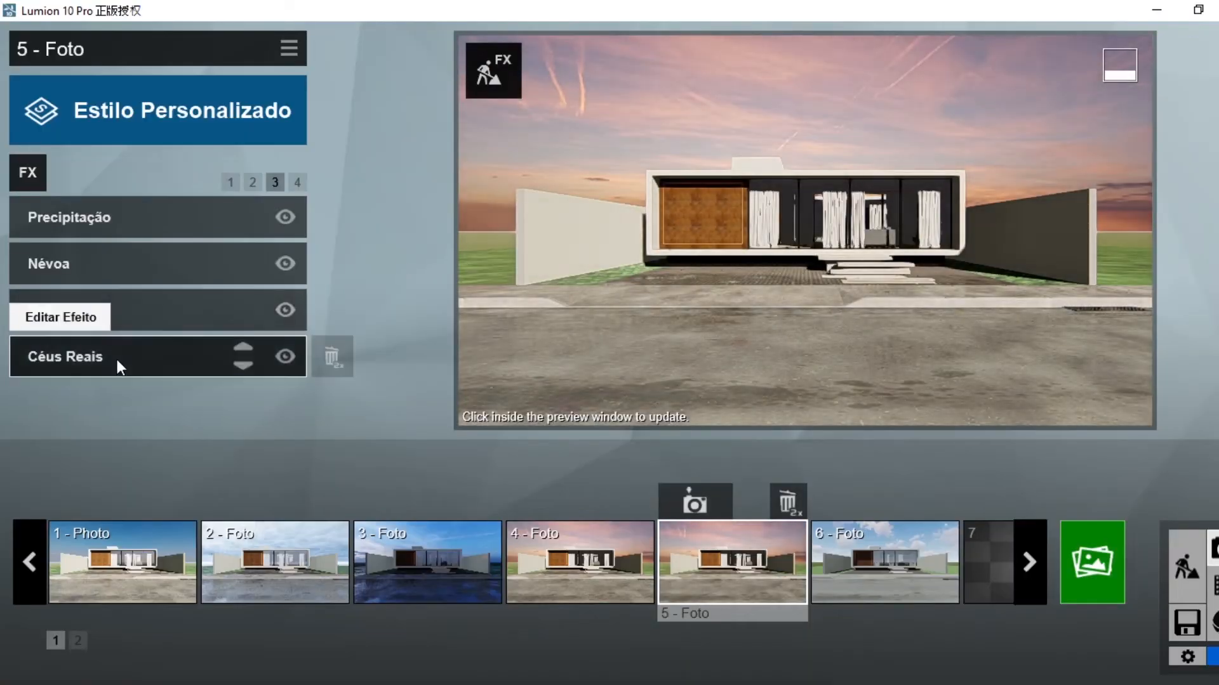
Change photo 5's Real Skies image to Sunset 6 and rotate it until dark clouds stand behind the house with the sun out of view.
left_click(115, 358)
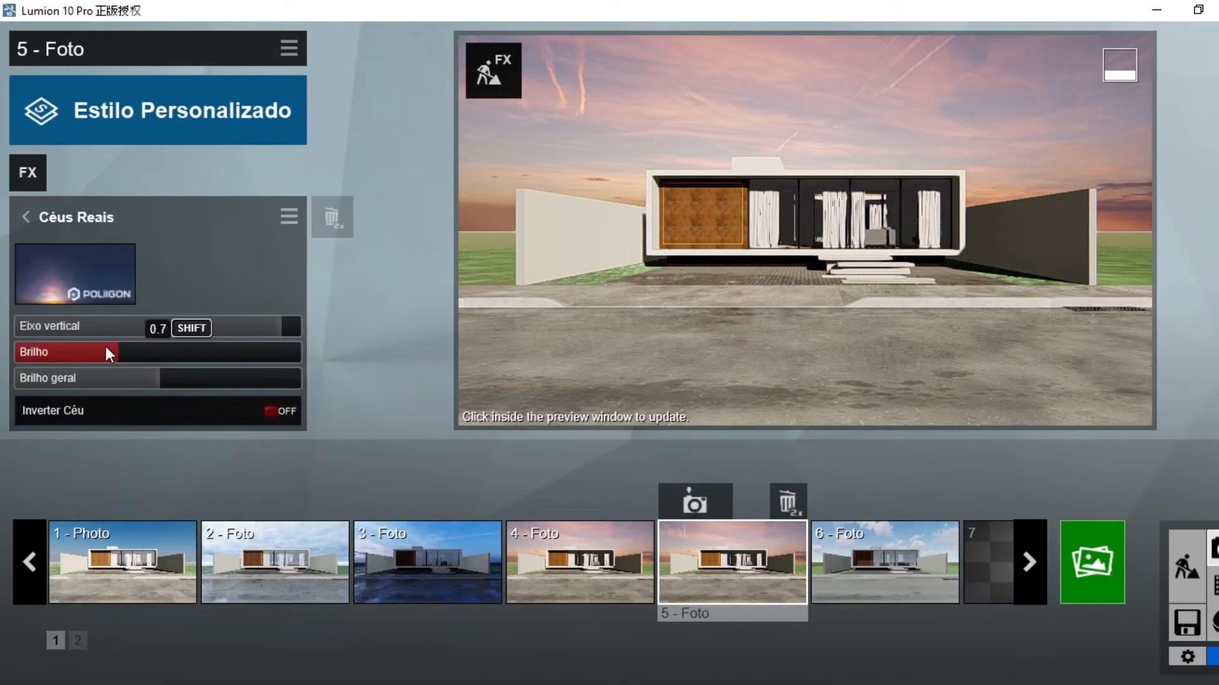
left_click(80, 279)
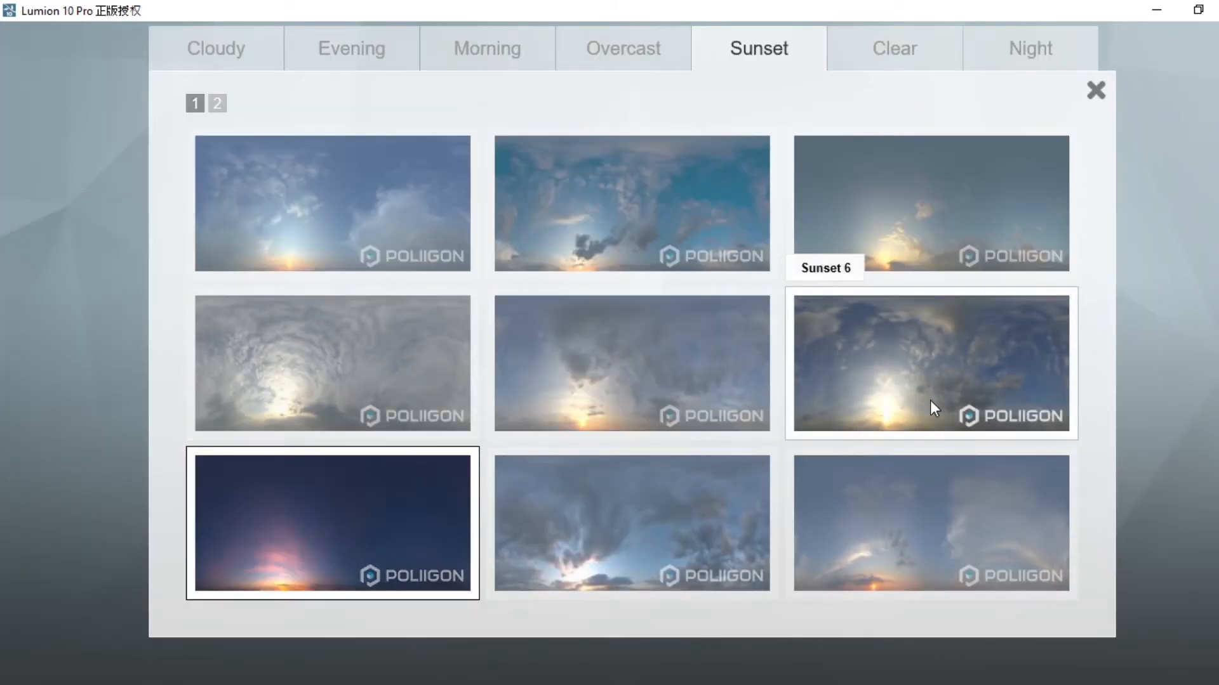
left_click(932, 377)
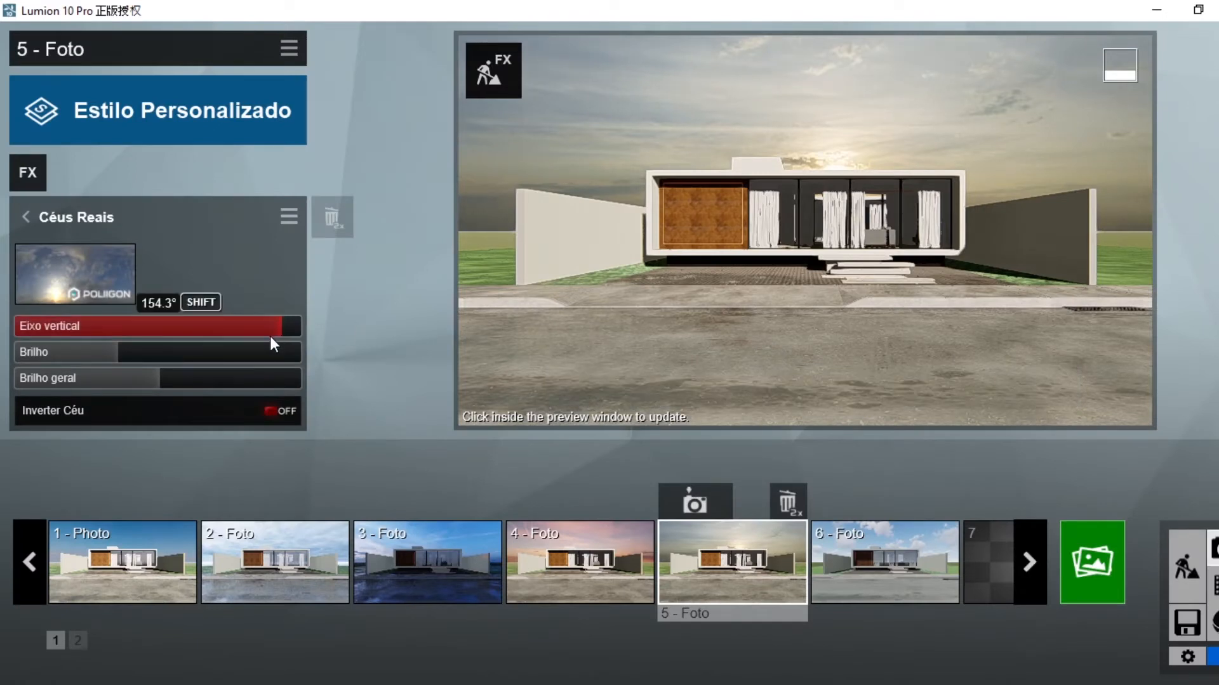
mouse_move(268, 336)
left_mouse_down()
mouse_move(186, 329)
mouse_move(248, 335)
left_mouse_up()
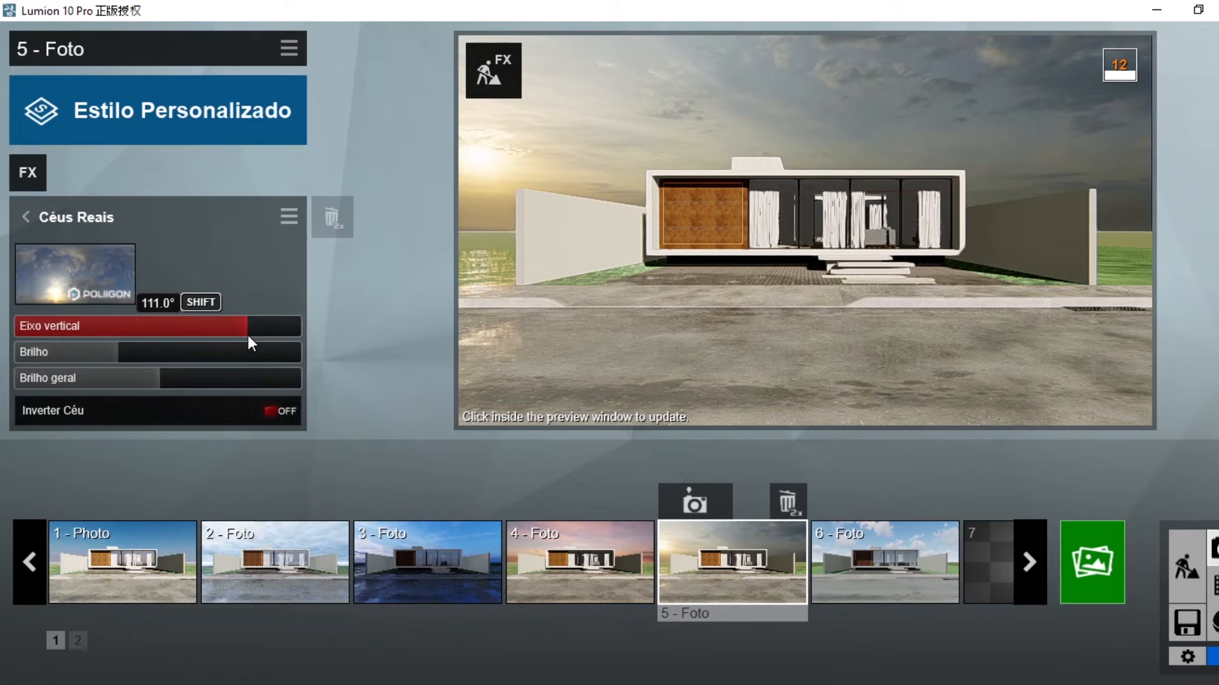
left_click_drag(247, 335, 248, 336)
left_click_drag(247, 336, 225, 332)
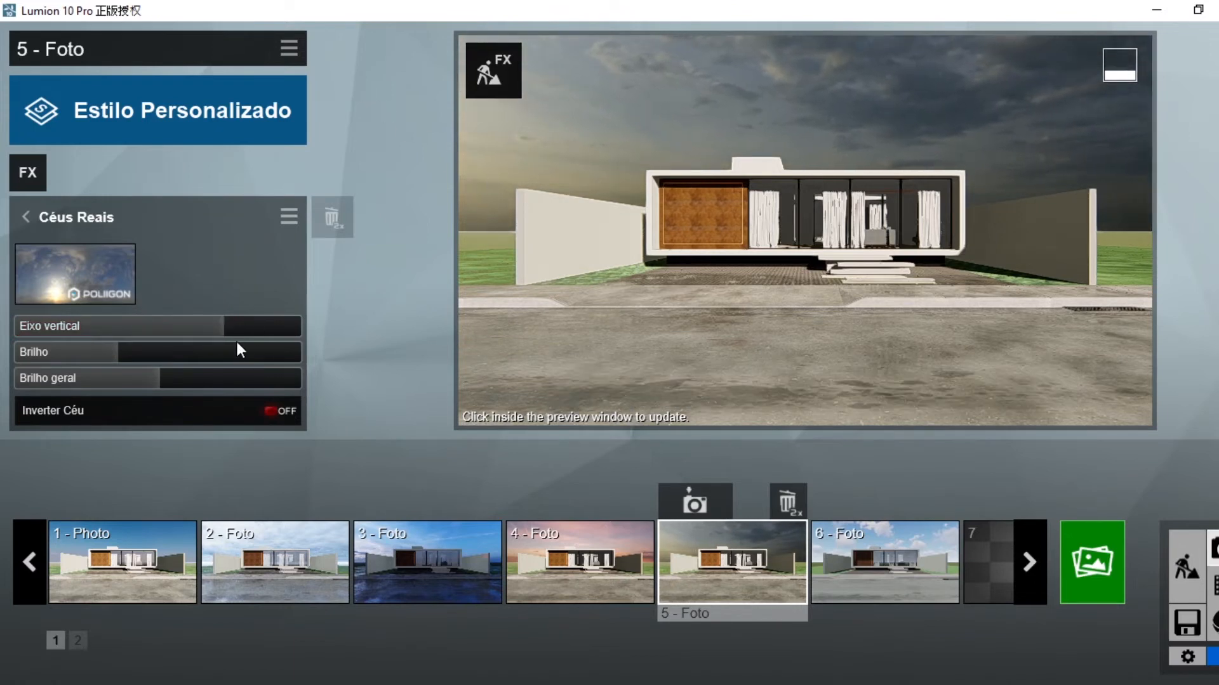
Remove the copied Precipitation effect from photo 5 and add a fresh one.
left_click(26, 218)
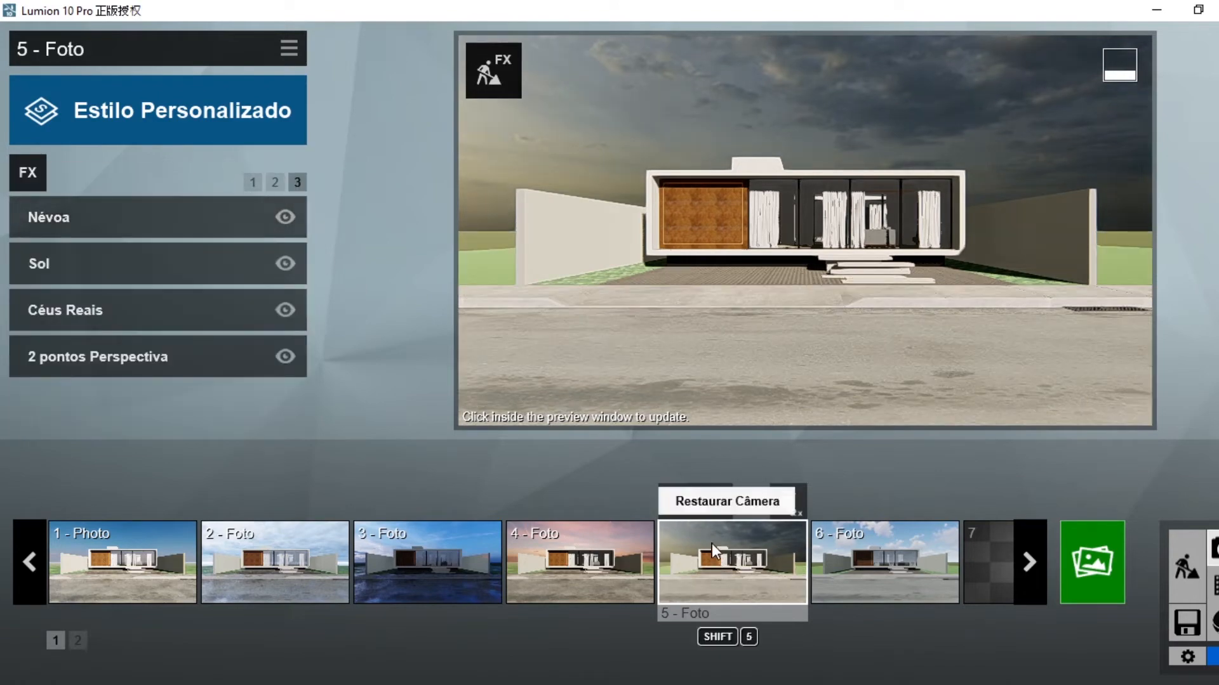
left_click(38, 167)
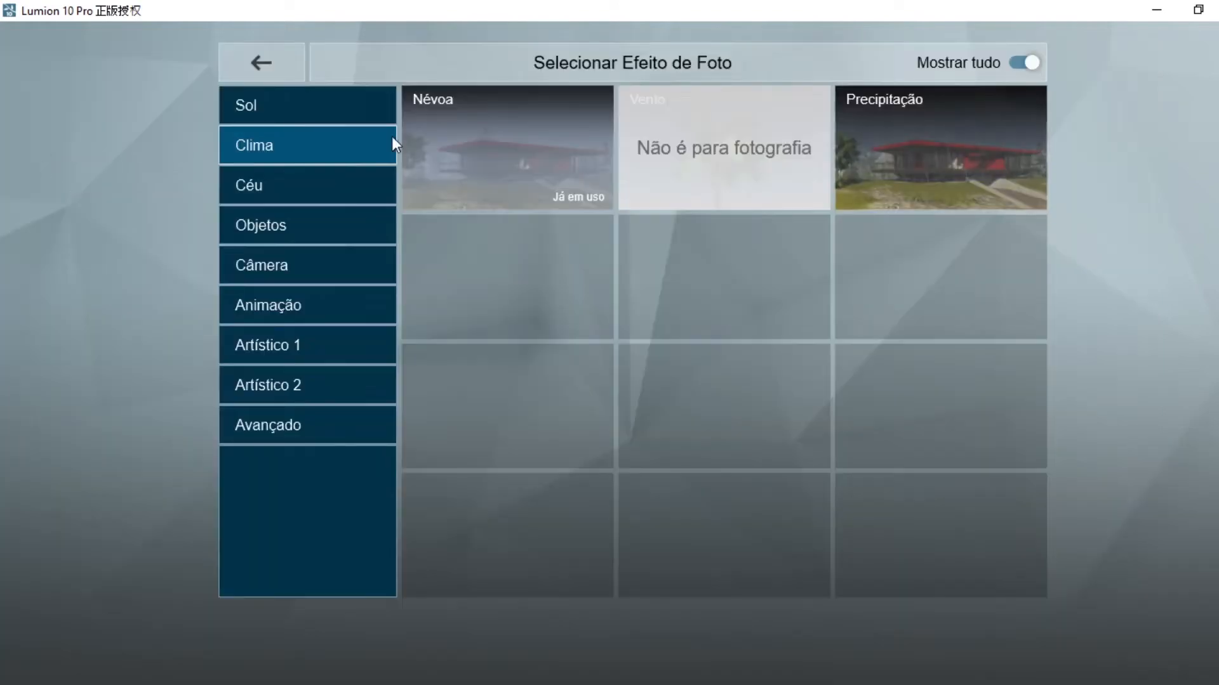
left_click(277, 69)
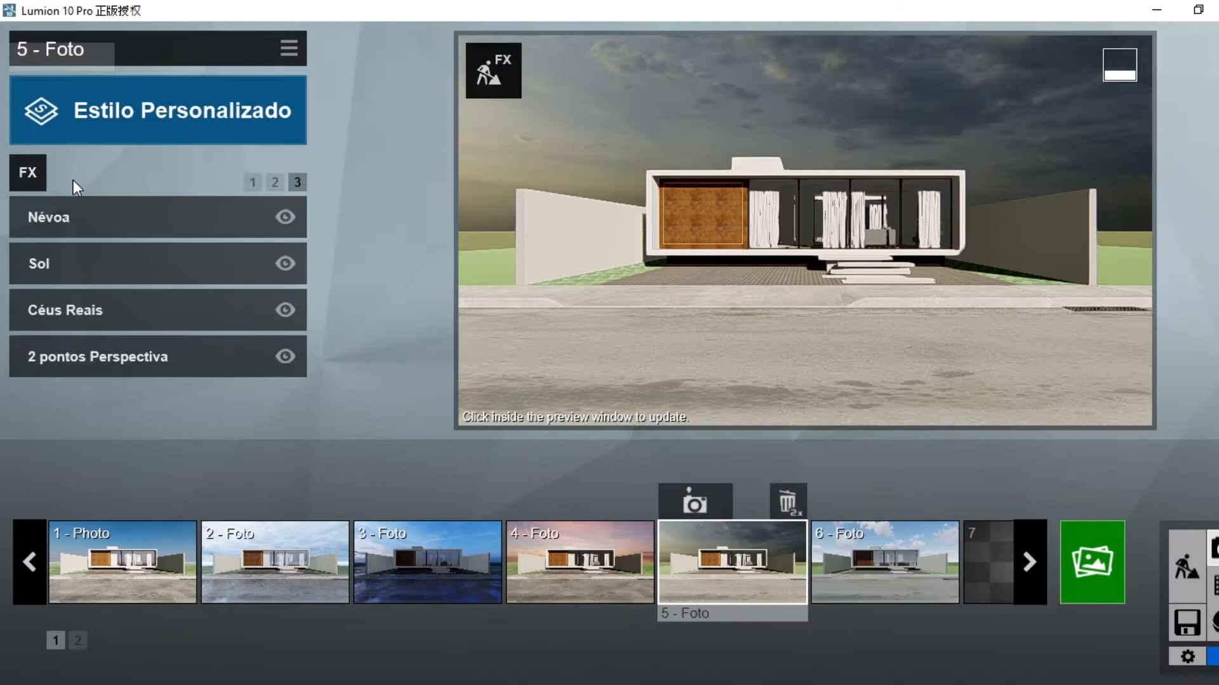
left_click(26, 174)
left_click(900, 164)
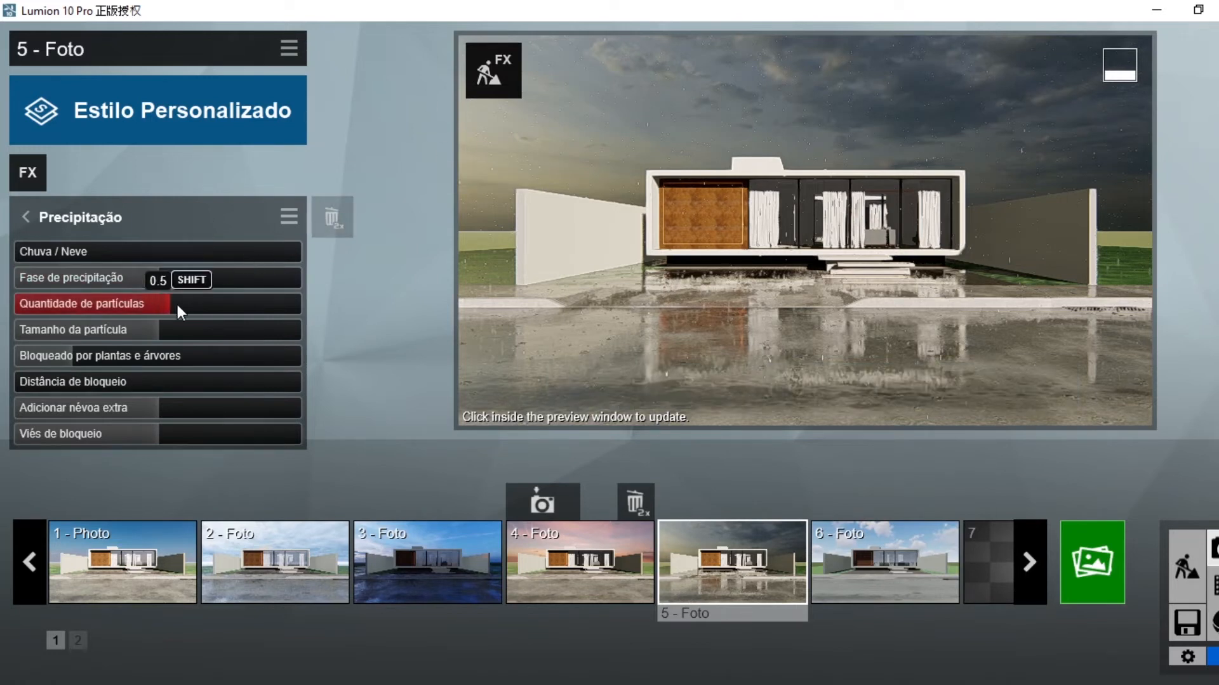
Set the rain's particle quantity to 1.0, enlarge the particles and slightly lower the precipitation phase in photo 5.
left_click_drag(244, 317, 461, 318)
left_click_drag(247, 310, 78, 309)
left_click_drag(198, 312, 300, 315)
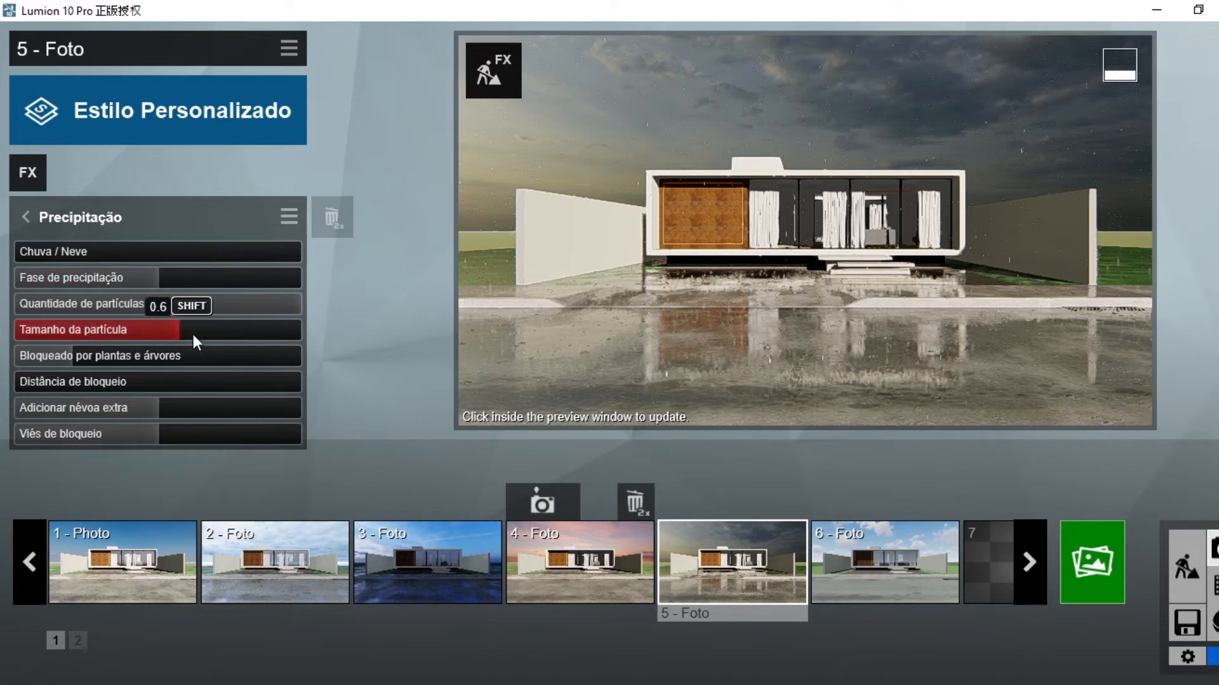
left_click_drag(219, 335, 250, 356)
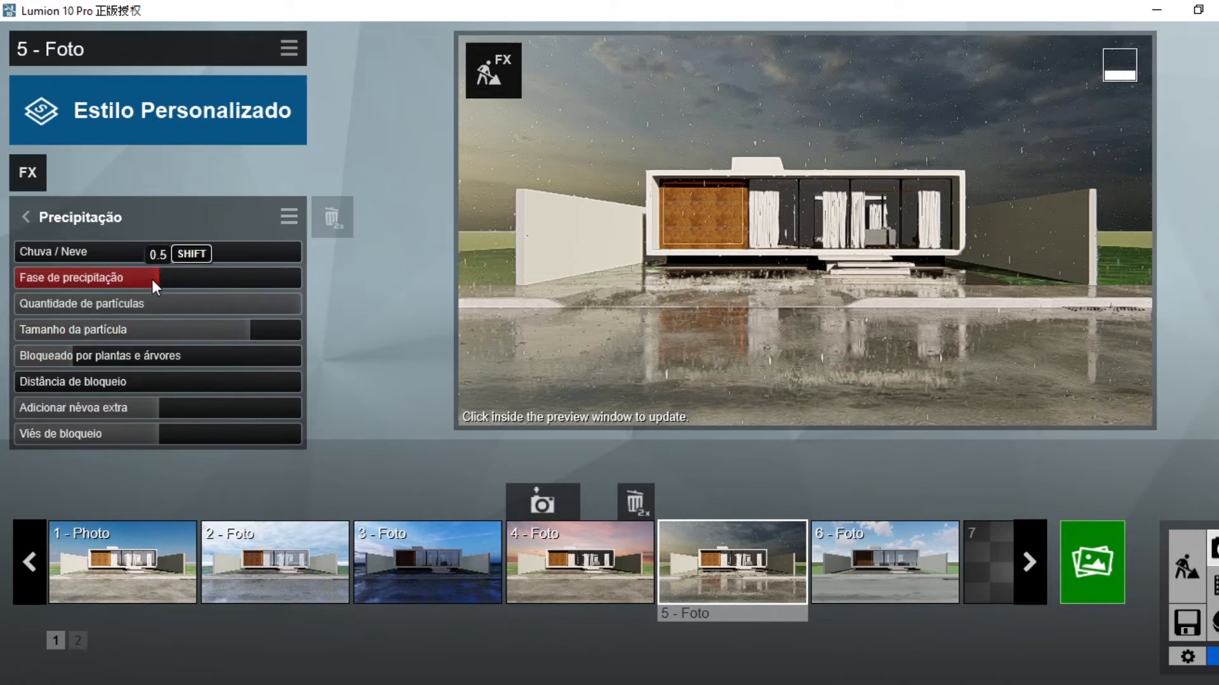
mouse_move(151, 280)
left_mouse_down()
mouse_move(120, 284)
mouse_move(362, 302)
mouse_move(16, 295)
mouse_move(291, 298)
mouse_move(98, 293)
mouse_move(242, 299)
mouse_move(148, 300)
left_mouse_up()
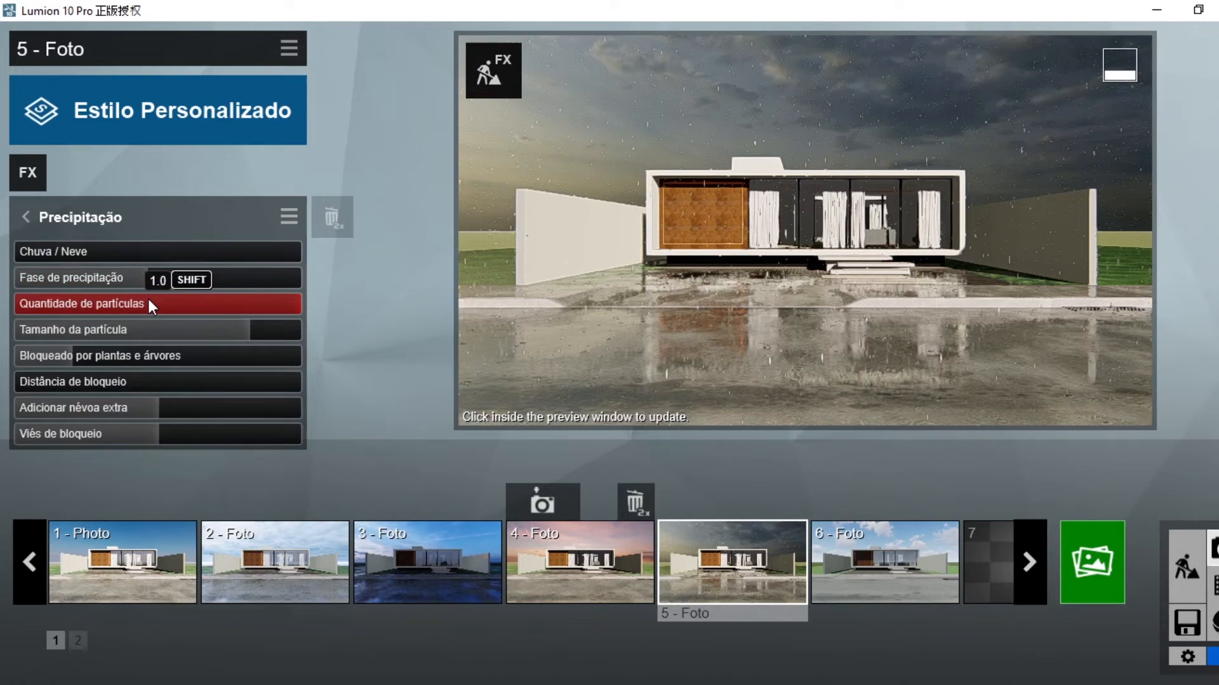
Try full snow for photo 5's precipitation and return the setting to rain.
left_click_drag(85, 248, 170, 254)
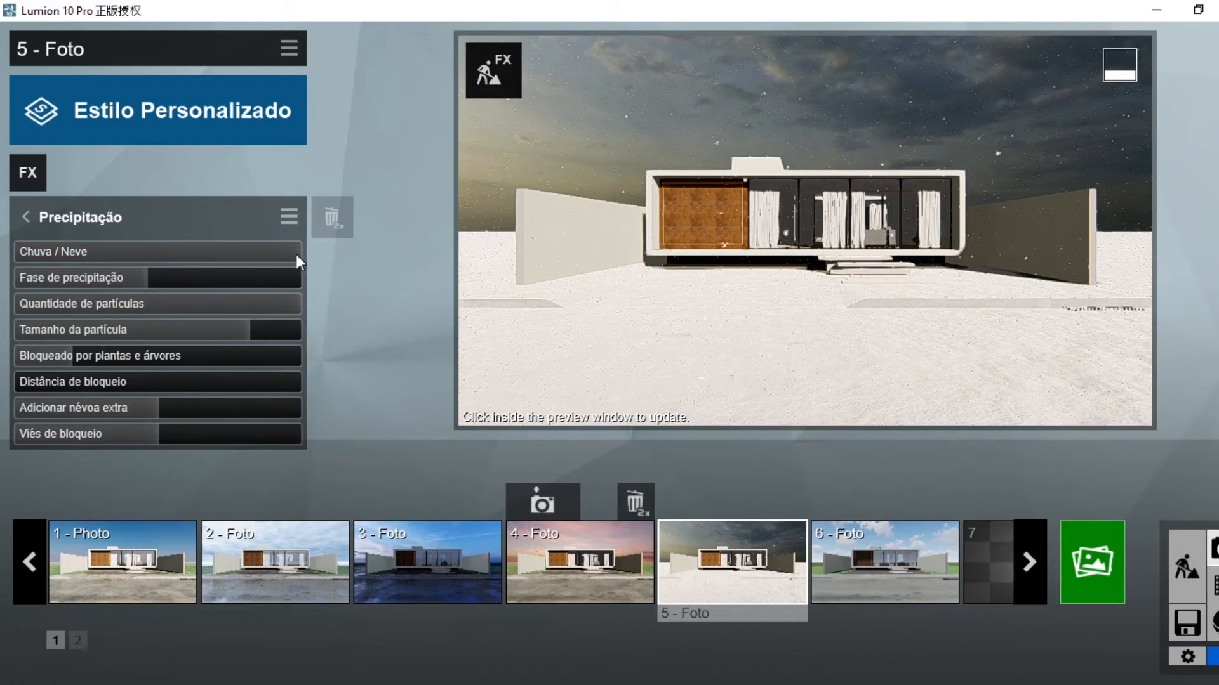
left_click_drag(291, 258, 2, 252)
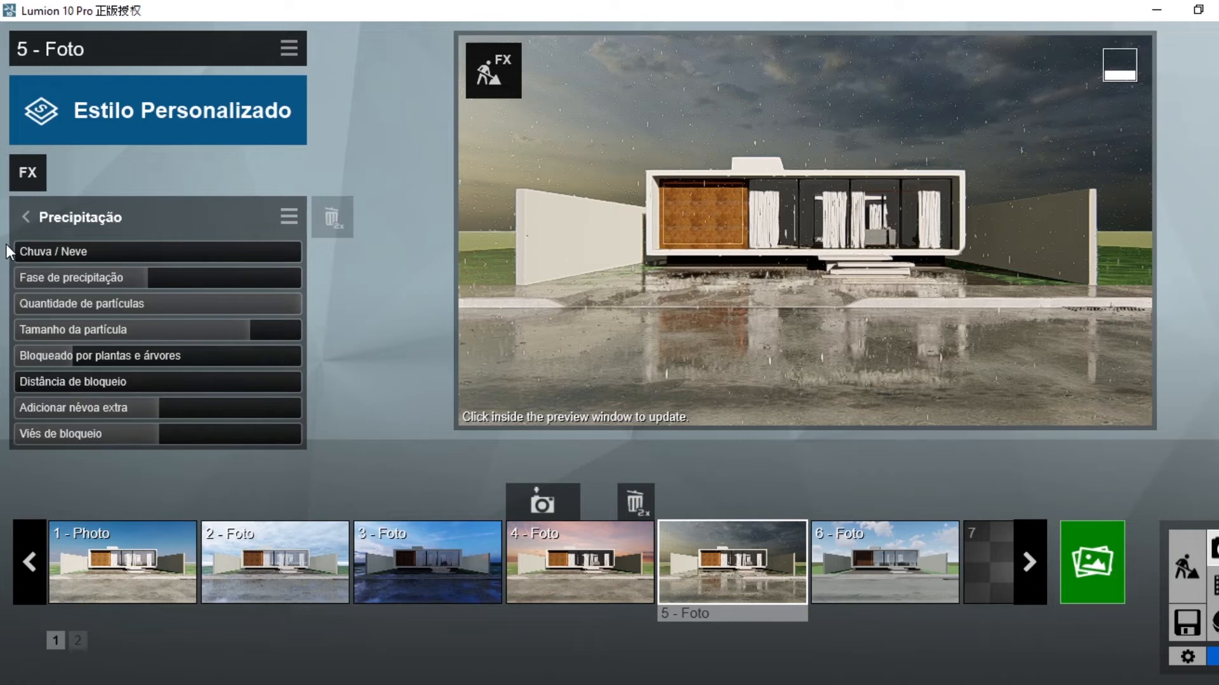
Adjust the rain/snow setting of photo 5's precipitation slightly, to 0.2.
mouse_move(23, 251)
left_mouse_down()
mouse_move(95, 261)
mouse_move(13, 266)
left_mouse_up()
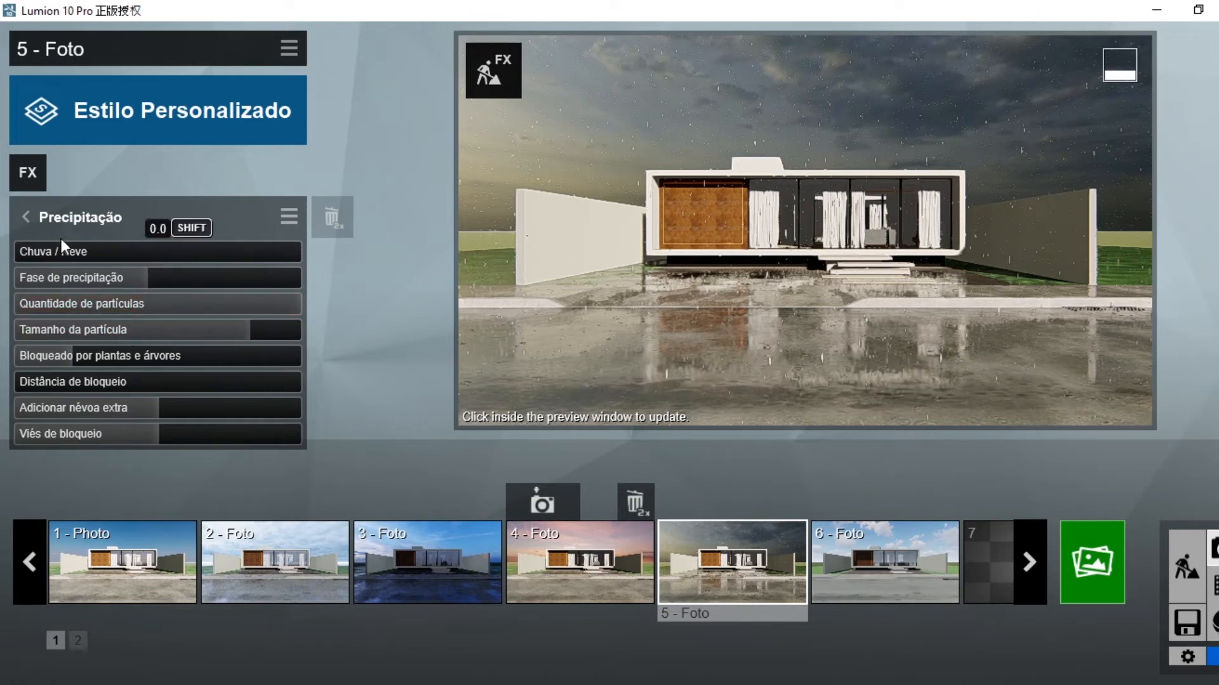
left_click_drag(31, 251, 64, 257)
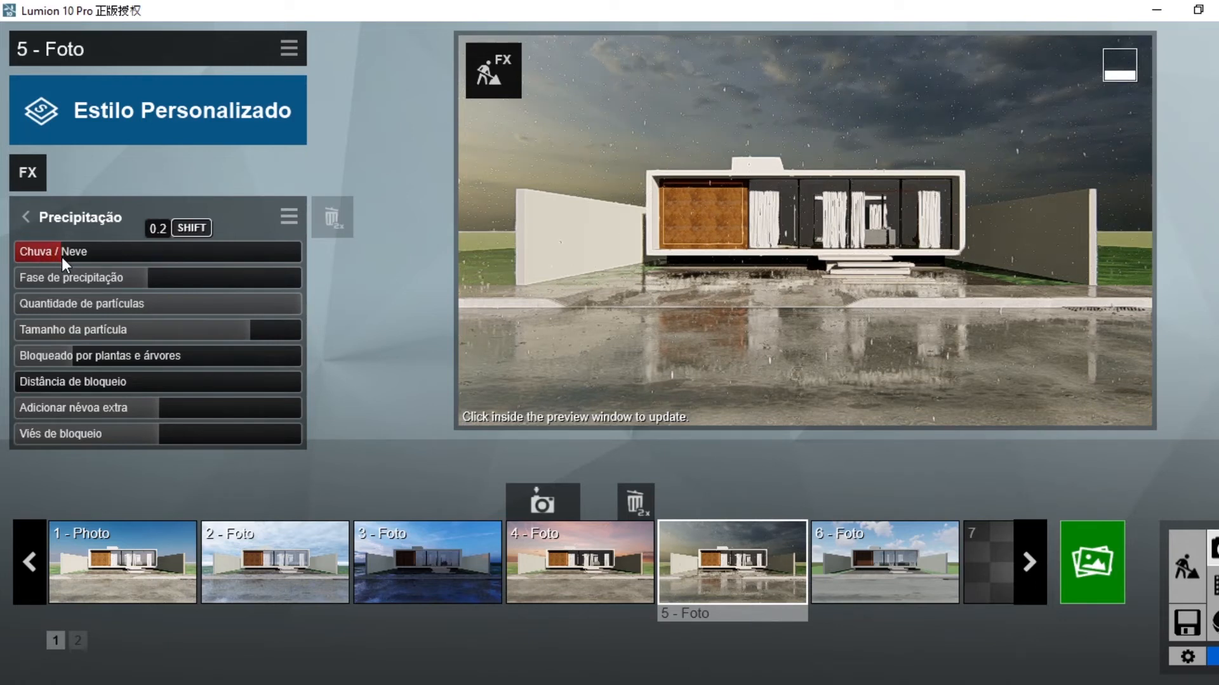
left_click(25, 218)
Raise photo 5's fog density to about half and lower the fog falloff to just under half of its range.
left_click(252, 182)
left_click(274, 182)
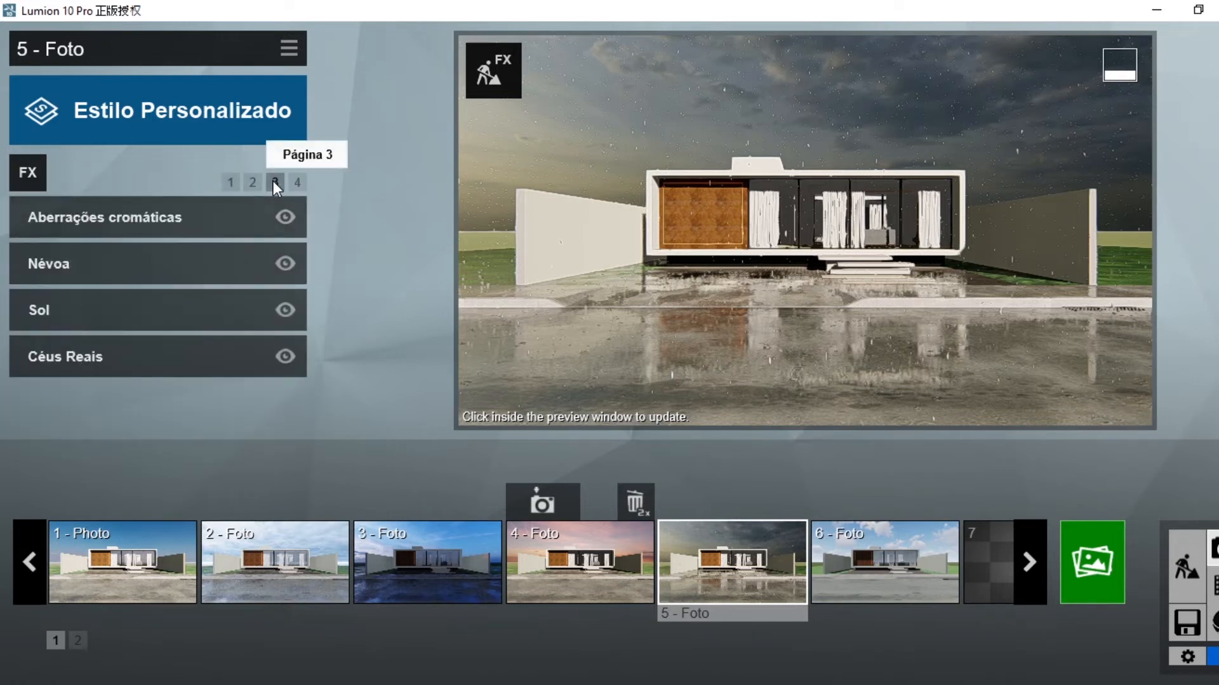
left_click(114, 270)
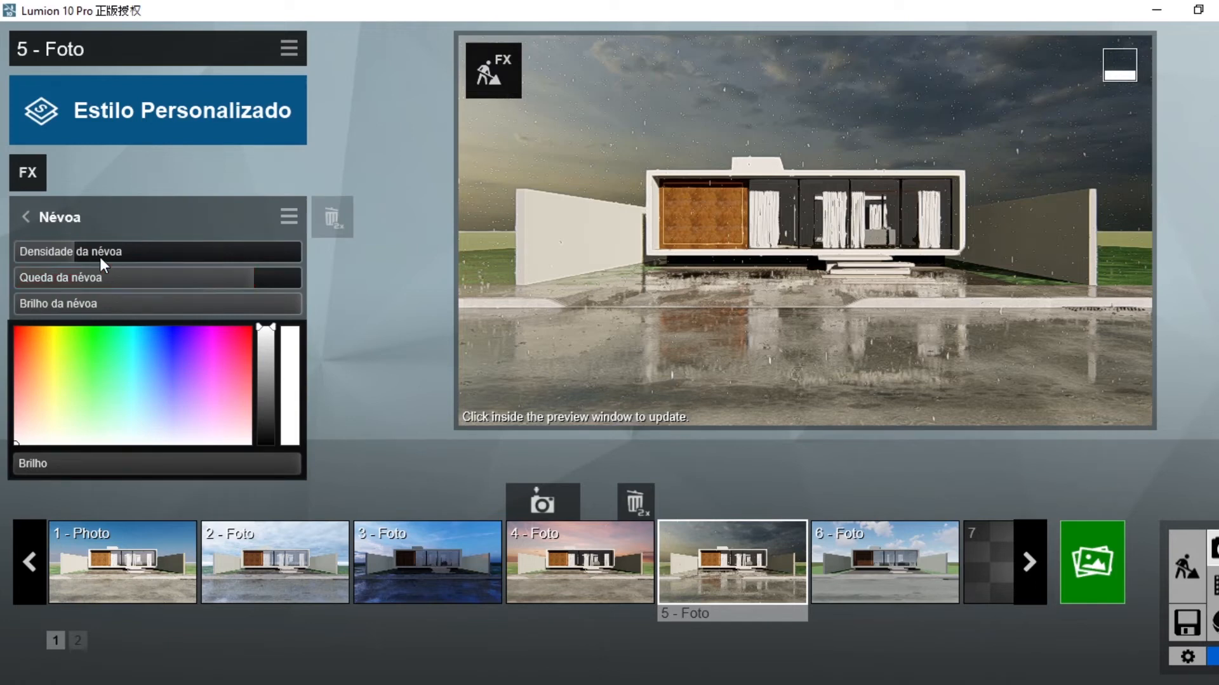
left_click_drag(100, 256, 152, 263)
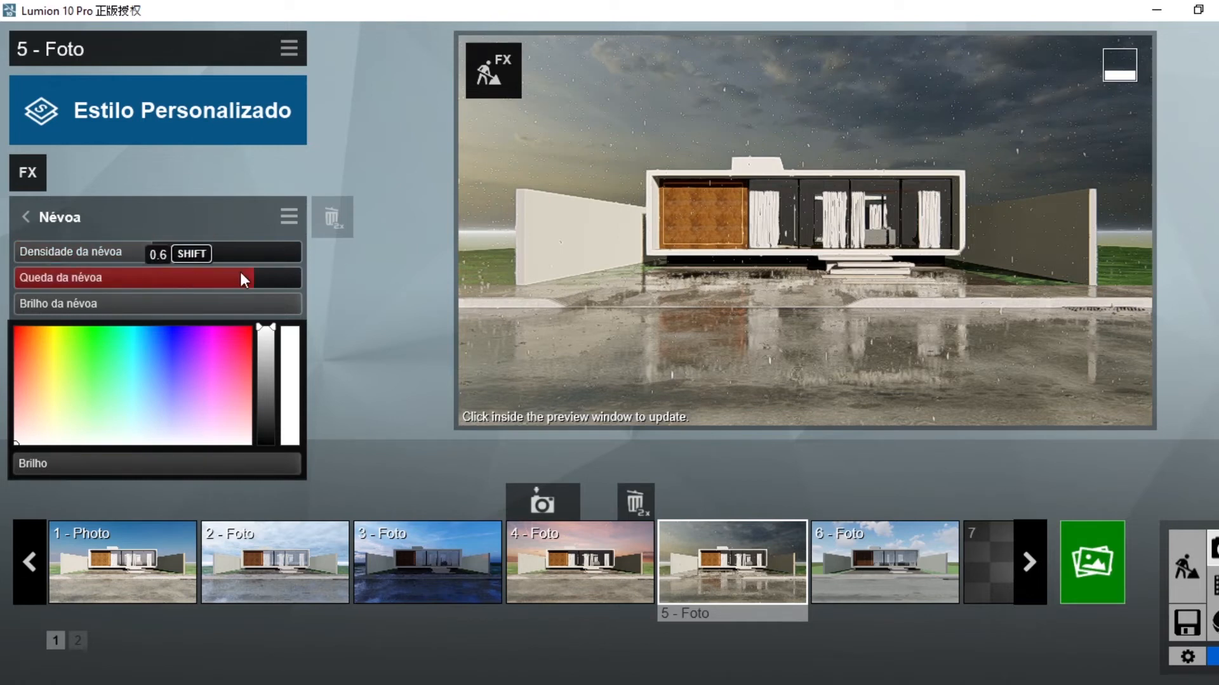
mouse_move(533, 112)
left_click_drag(223, 276, 149, 286)
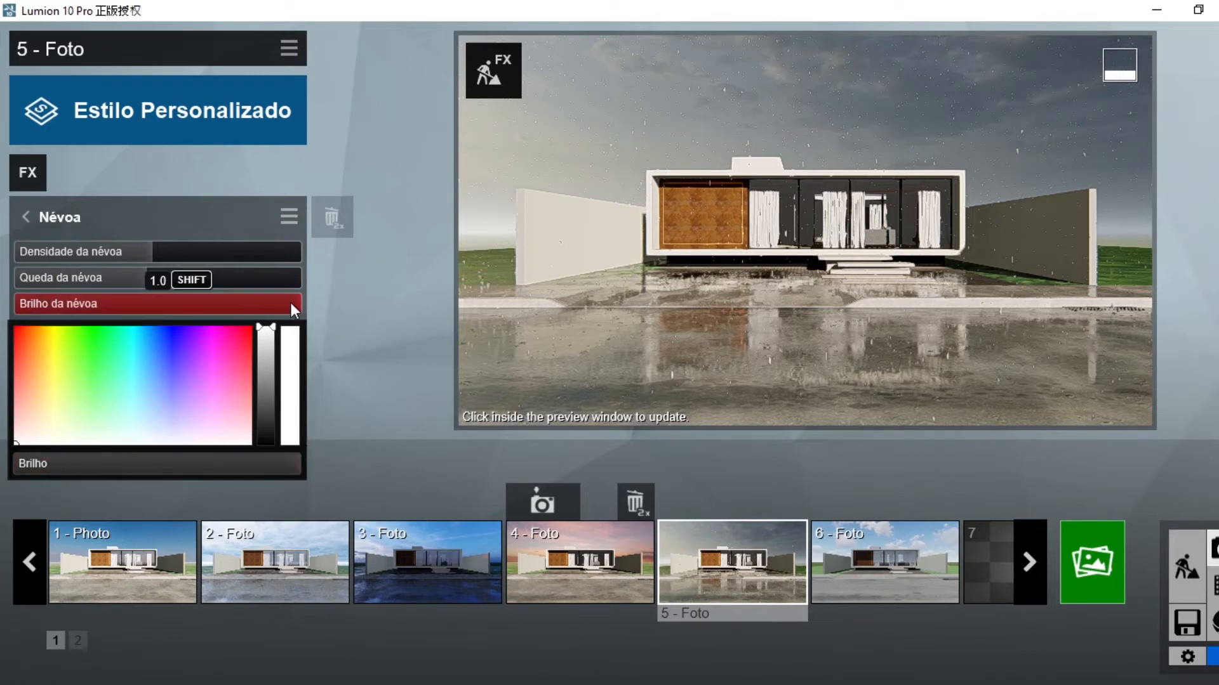
Reduce the fog brightness in photo 5 to roughly three quarters of its range.
left_click_drag(291, 304, 159, 309)
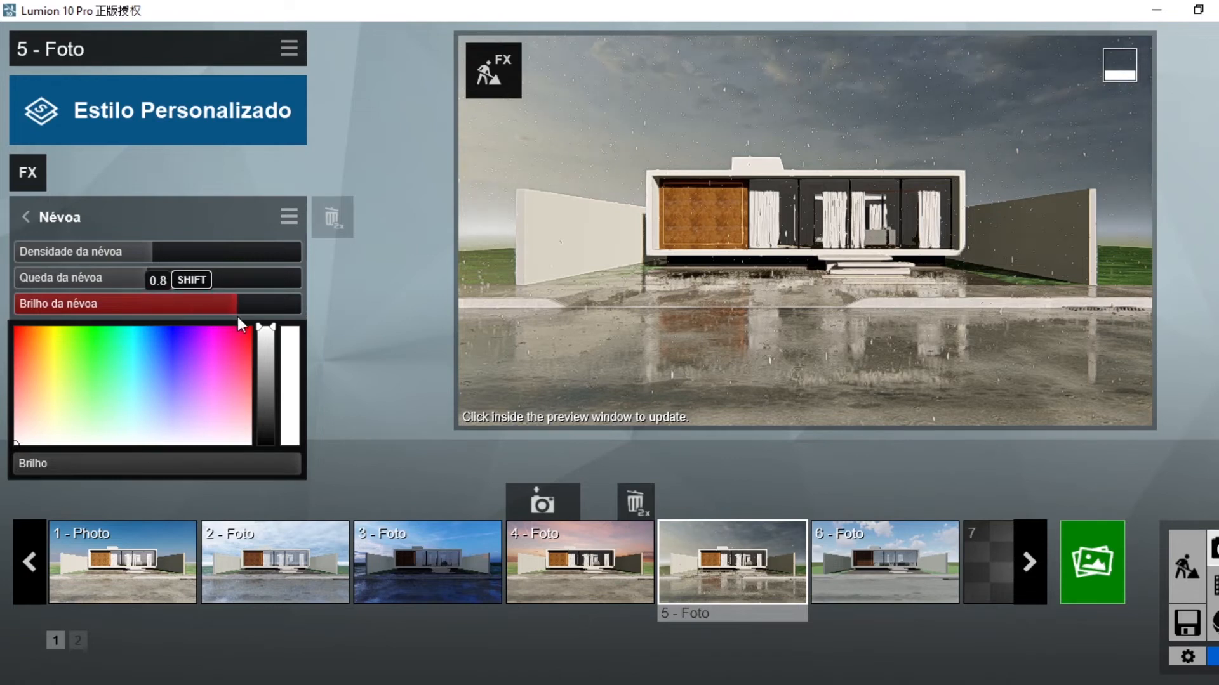
left_click_drag(238, 317, 220, 317)
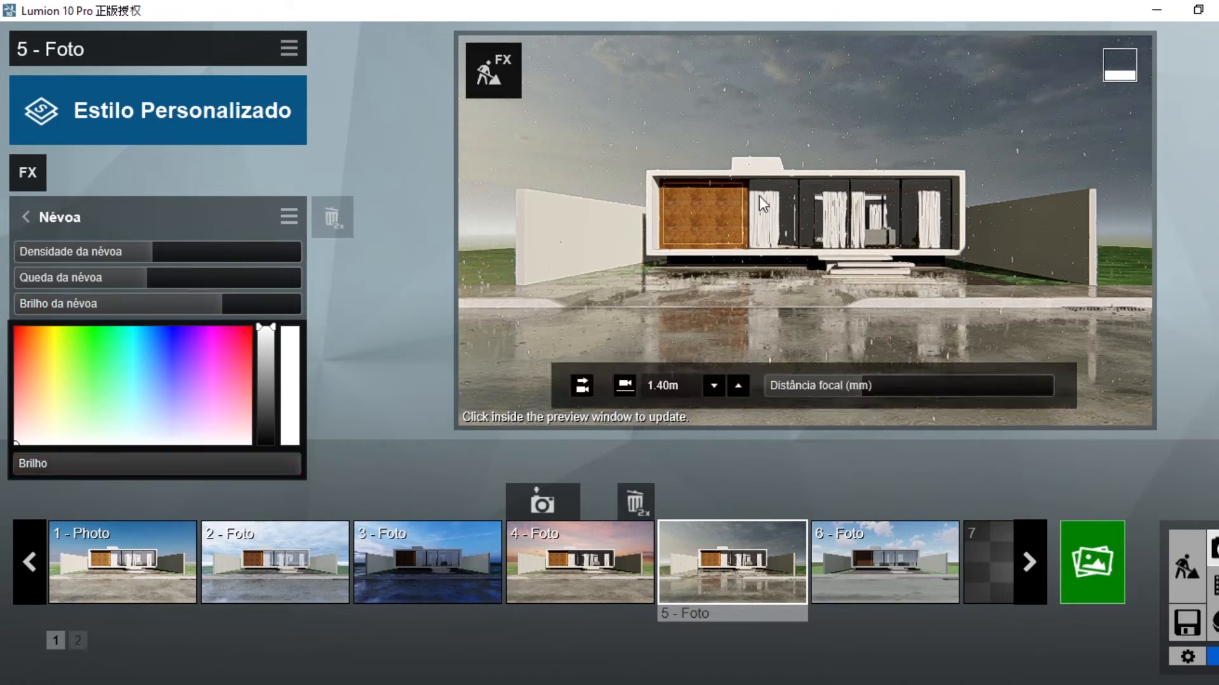
left_click(26, 217)
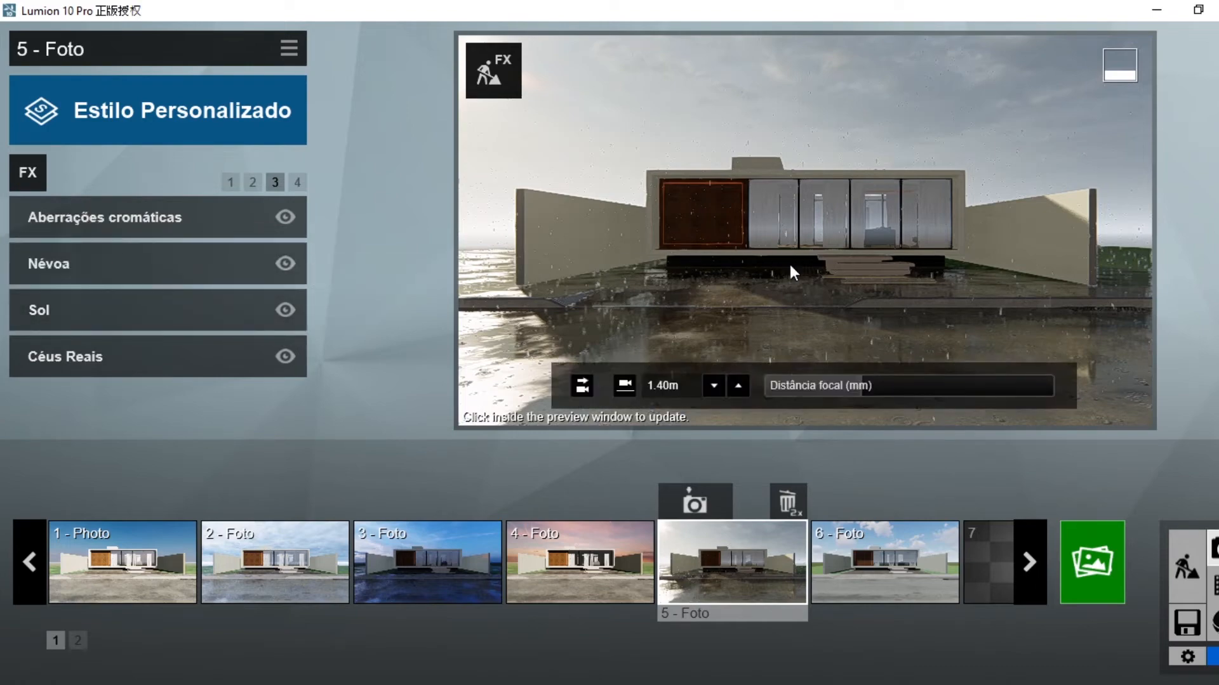
Fine-tune the sun rotation in photo 5's Sun effect against the bright part of the sky, restoring the saved camera.
right_click_drag(790, 266, 702, 131)
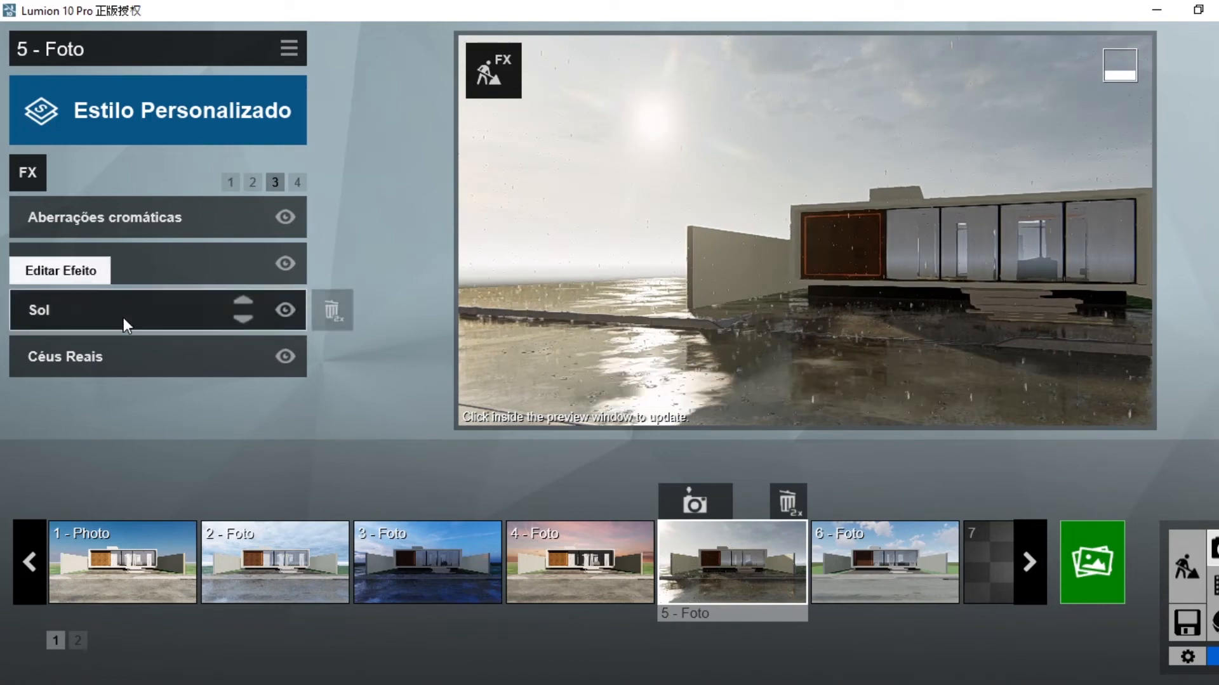
left_click(95, 309)
right_click_drag(805, 254, 633, 247)
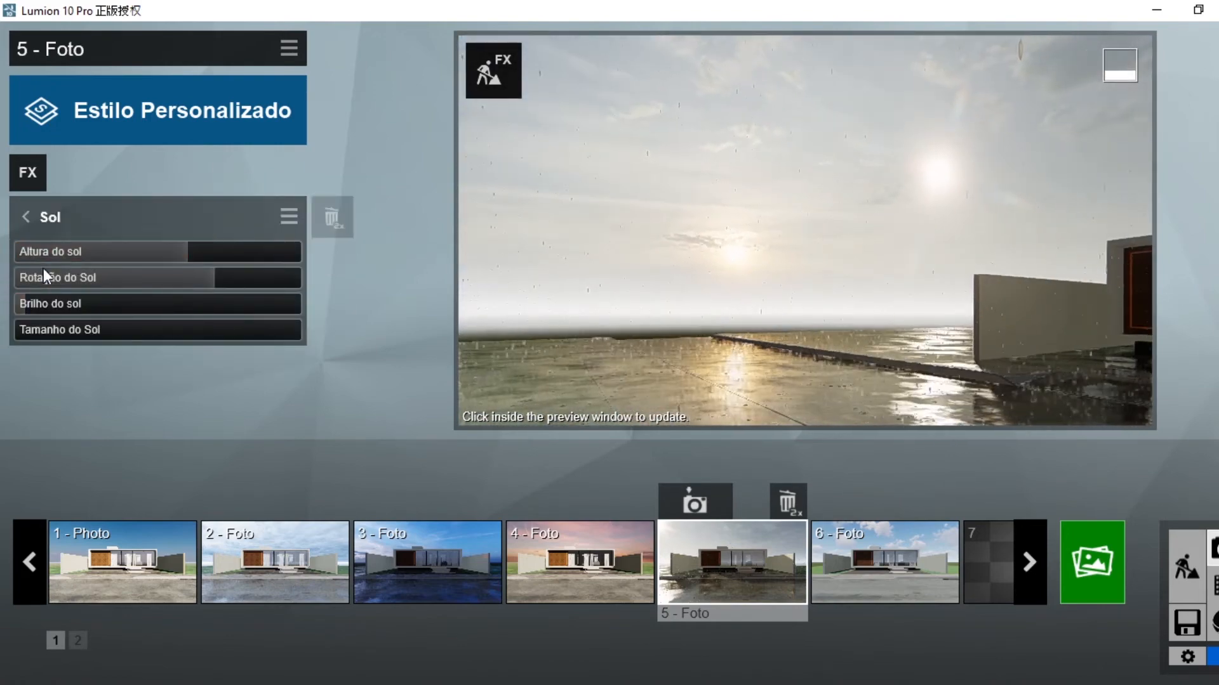
left_click_drag(122, 277, 192, 285)
right_click_drag(675, 228, 635, 240)
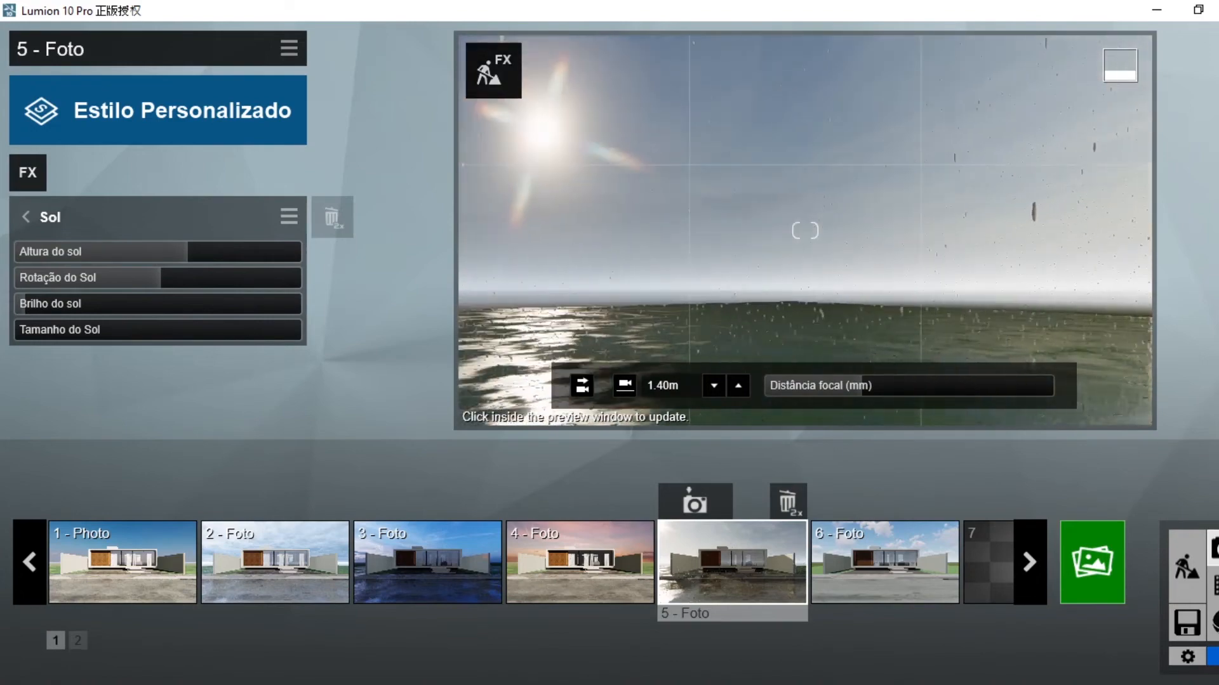
mouse_move(202, 278)
left_mouse_down()
mouse_move(174, 277)
mouse_move(196, 277)
left_mouse_up()
right_click_drag(719, 250, 819, 241)
left_click_drag(191, 280, 208, 284)
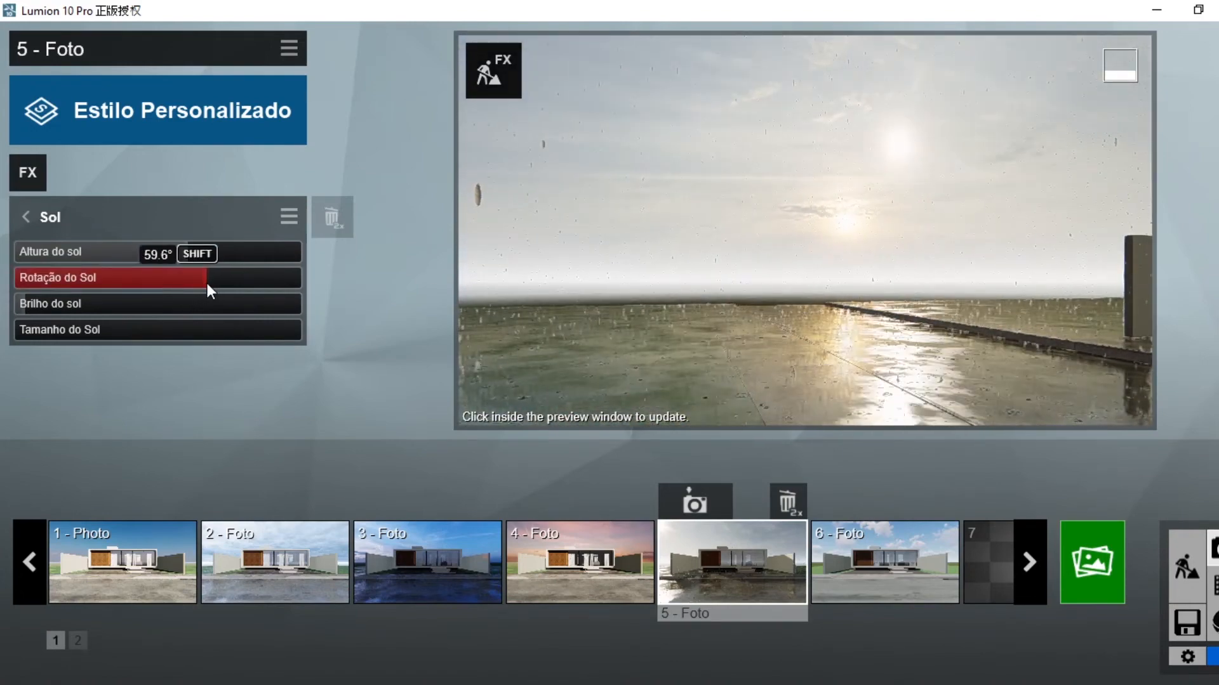
left_click(720, 567)
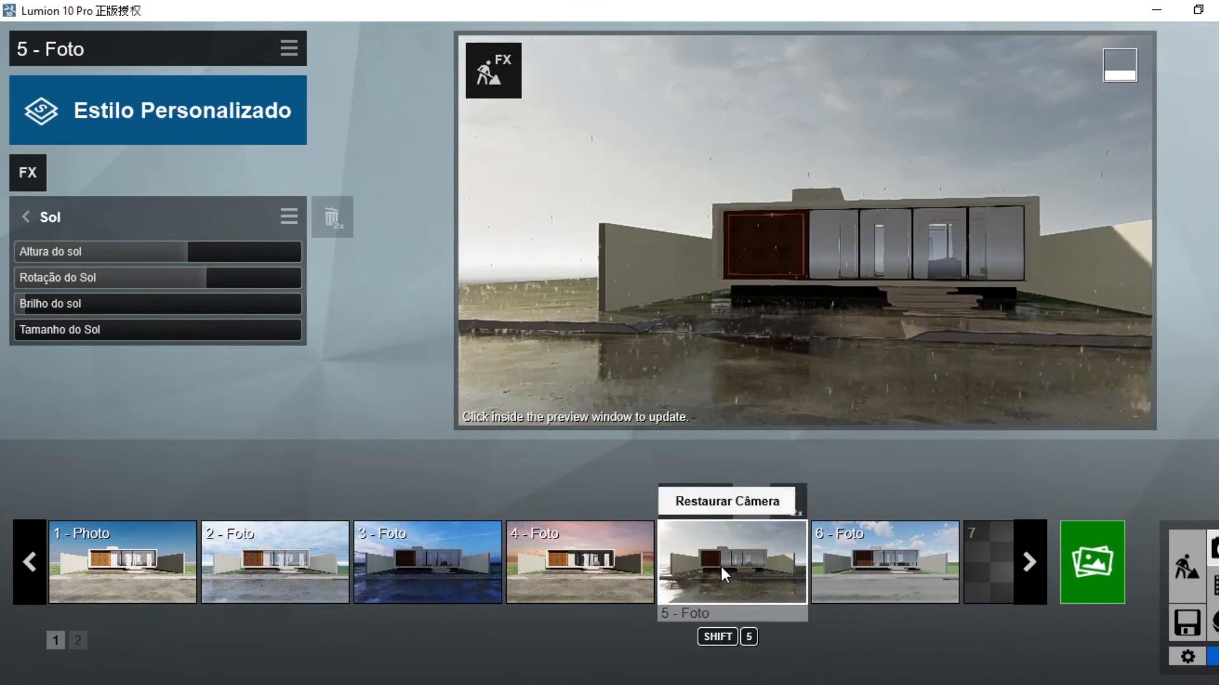
right_click_drag(836, 263, 775, 263)
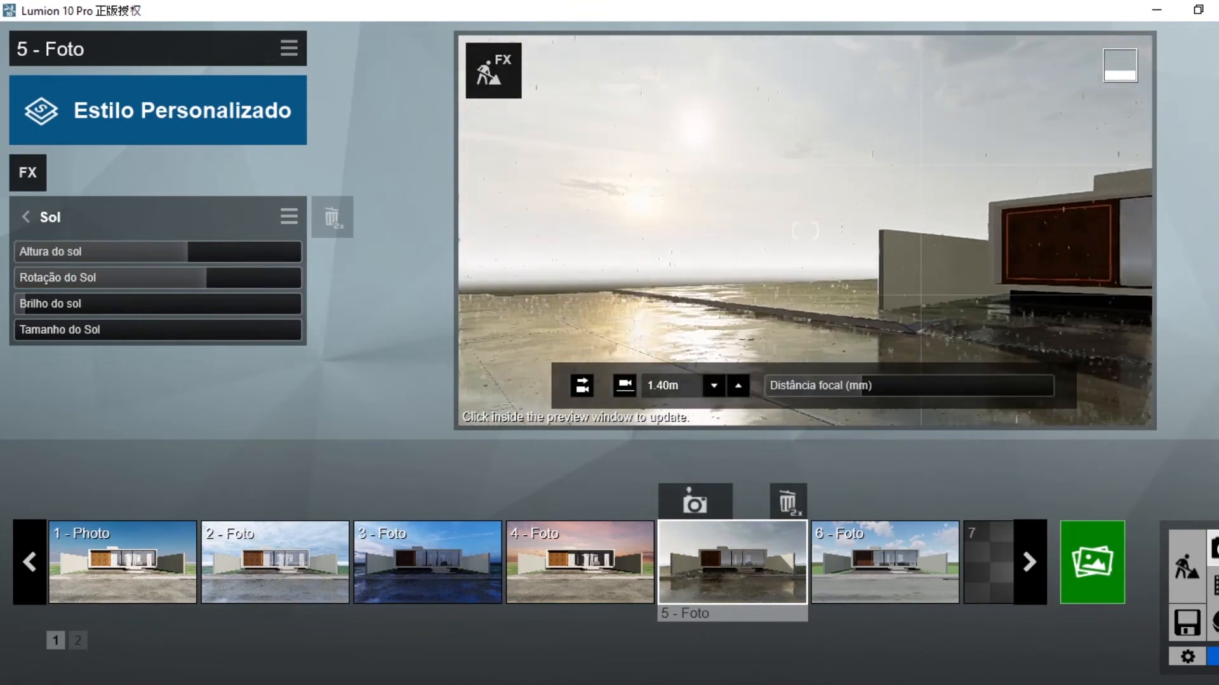
left_click(721, 561)
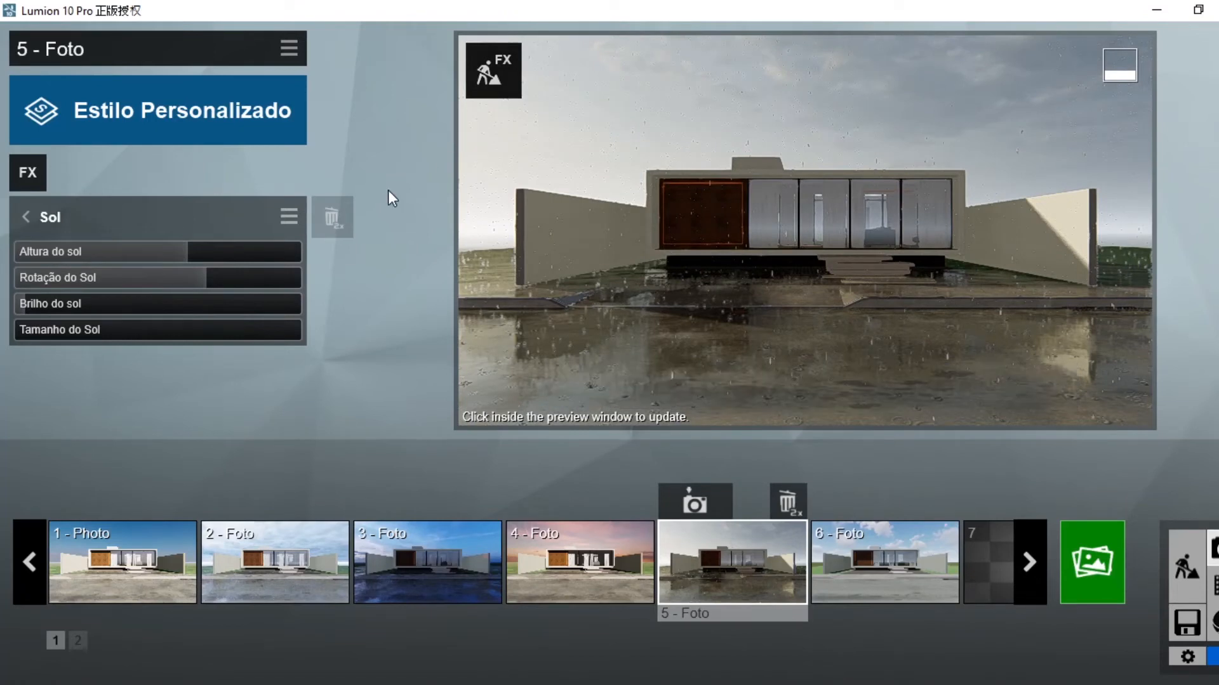
left_click_drag(208, 273, 216, 276)
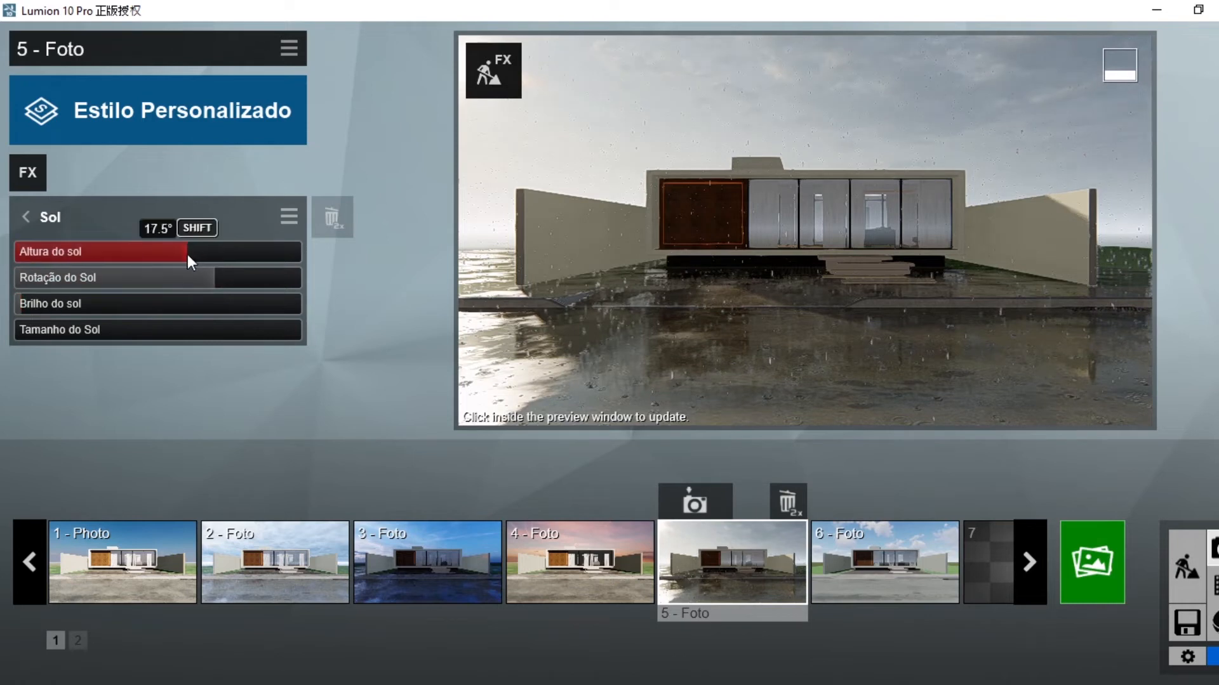
Set photo 5's sun height to 19.3°, check the sun's position above the house and restore the saved camera.
left_click_drag(188, 255, 189, 254)
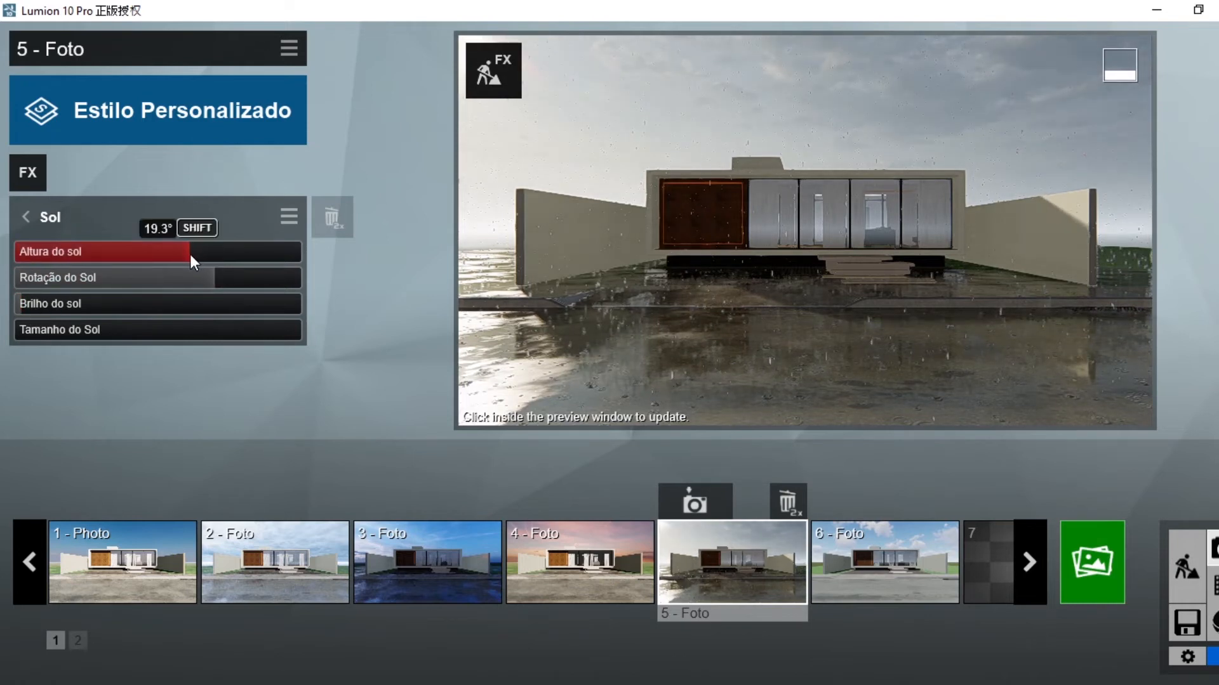
mouse_move(684, 212)
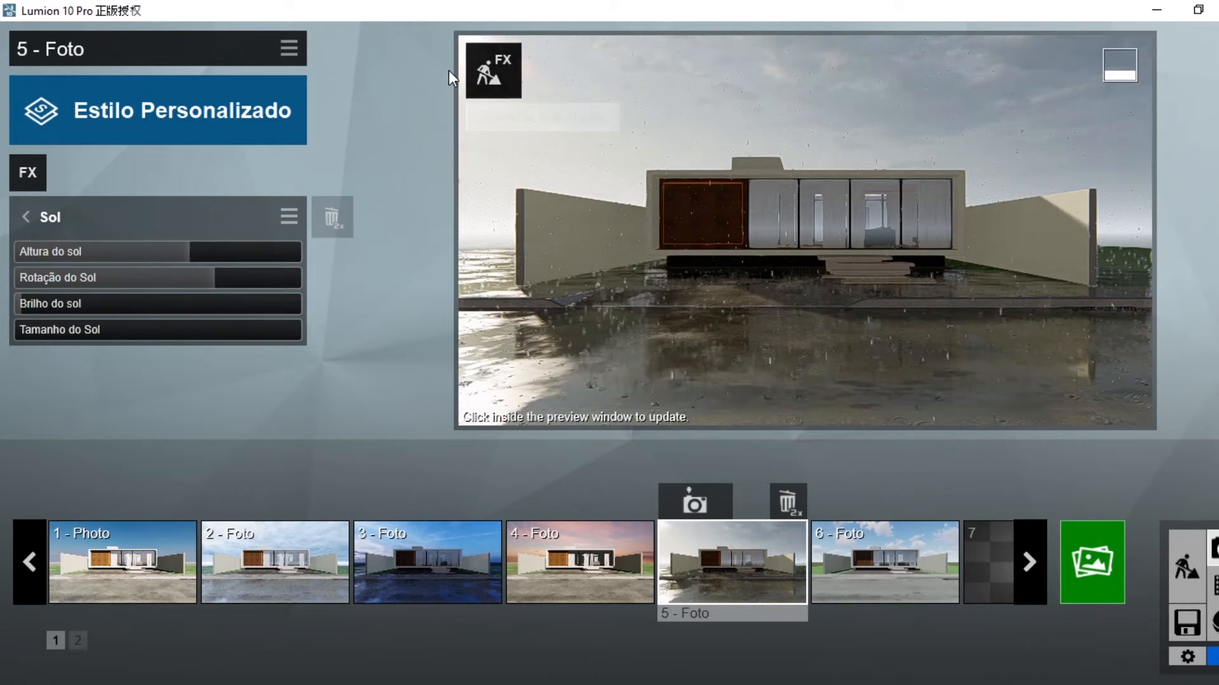
right_click_drag(546, 161, 507, 143)
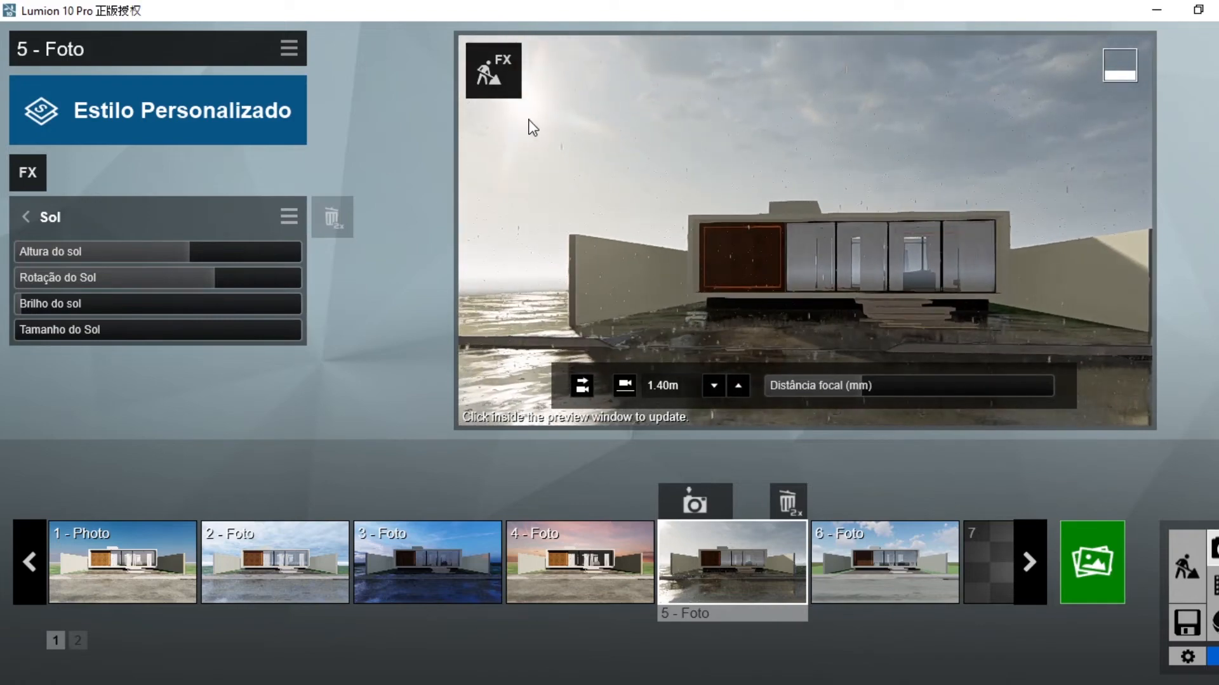
left_click(743, 583)
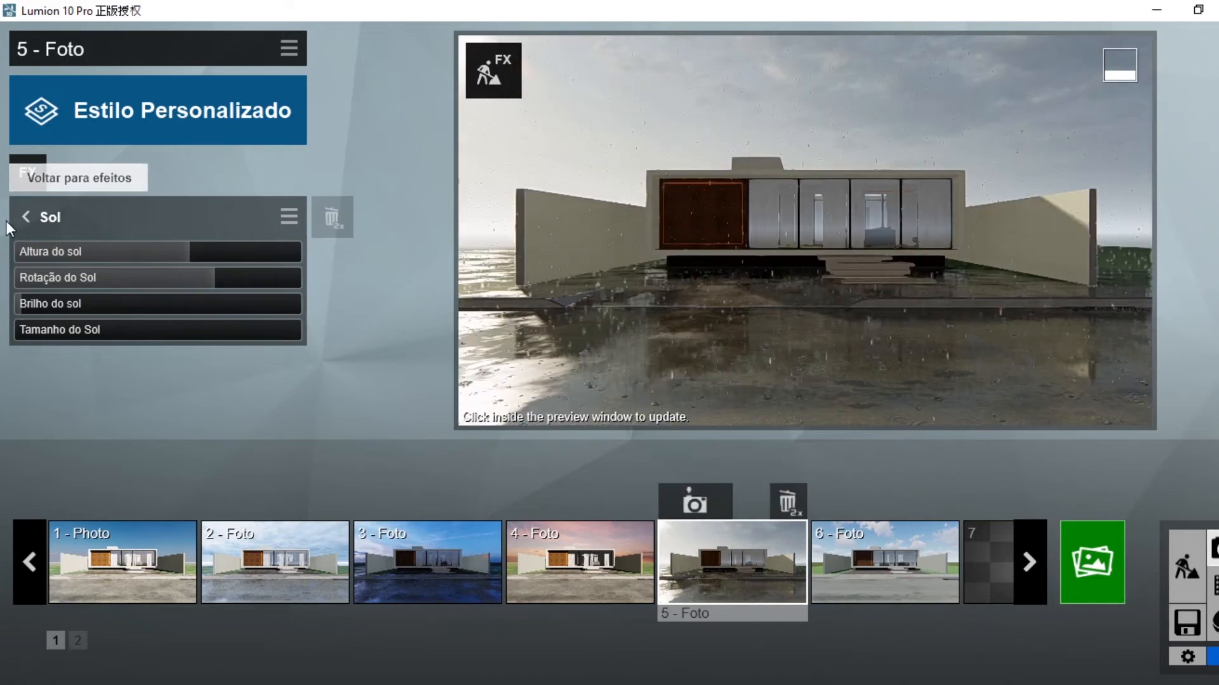
Bring the sun into photo 5's preview and add the Reflexões da Lente camera effect.
left_click(26, 216)
mouse_move(589, 313)
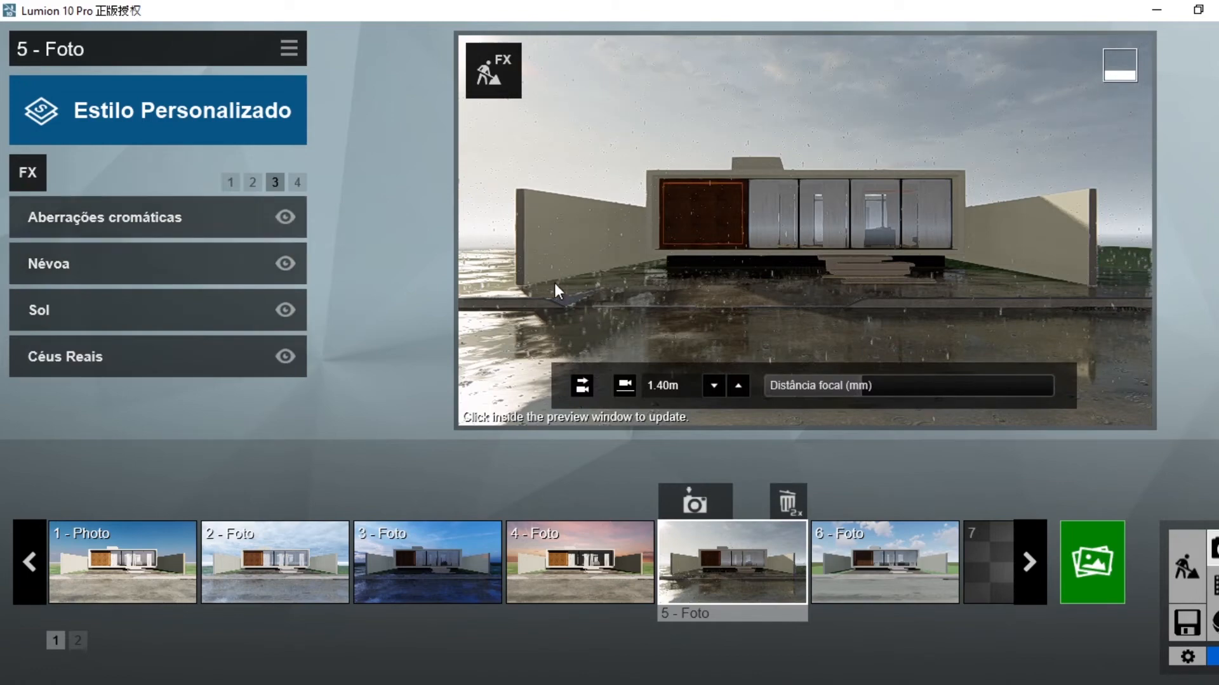
right_click_drag(553, 281, 465, 241)
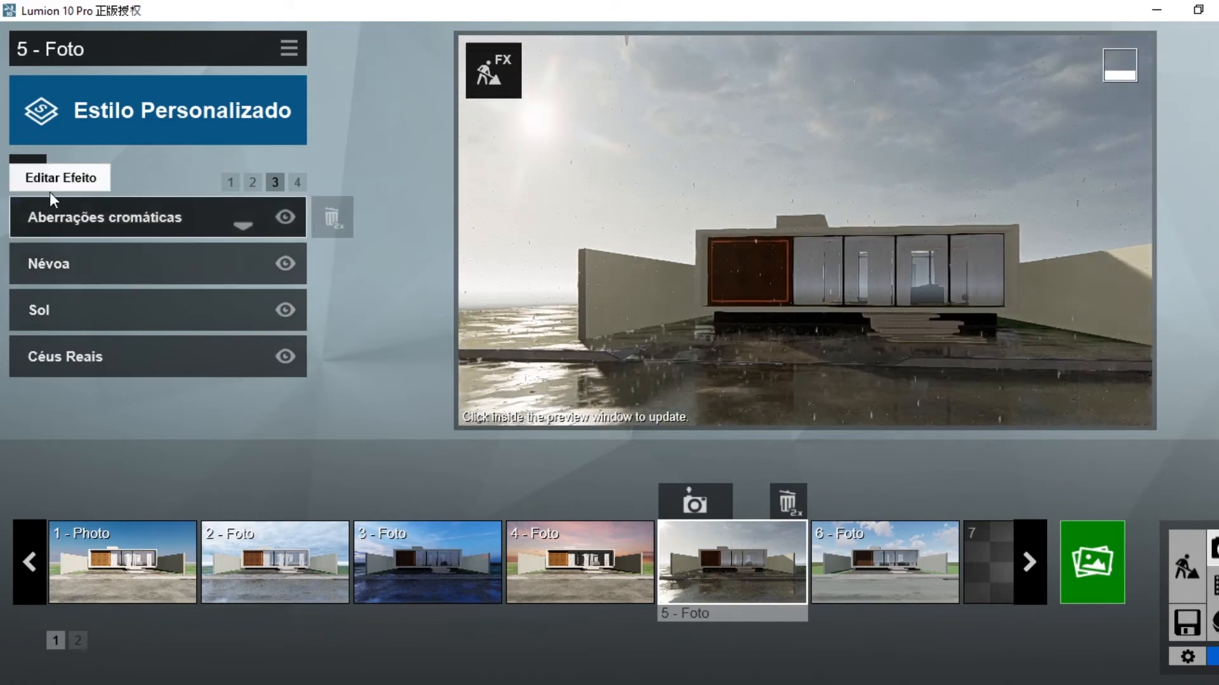
left_click(34, 177)
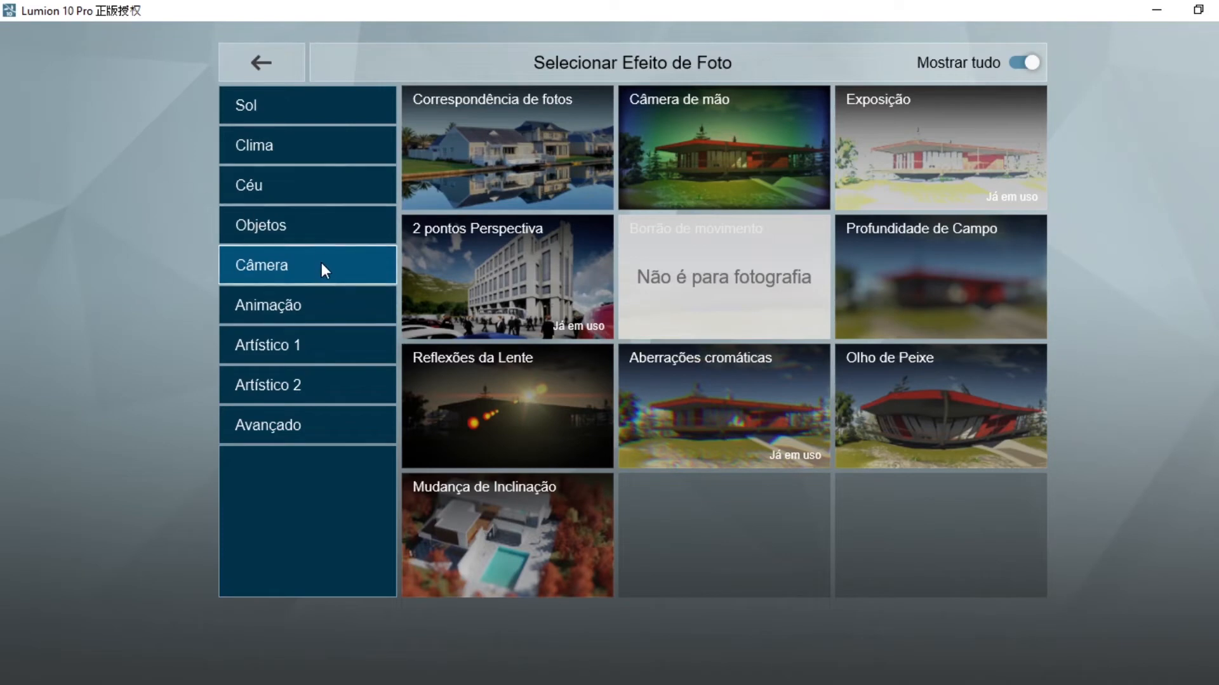
left_click(248, 72)
left_click(34, 168)
left_click(557, 402)
Lower the lens effect's streak intensity to 0.1 and its streak rotation to about 0.4.
left_click_drag(255, 252, 195, 265)
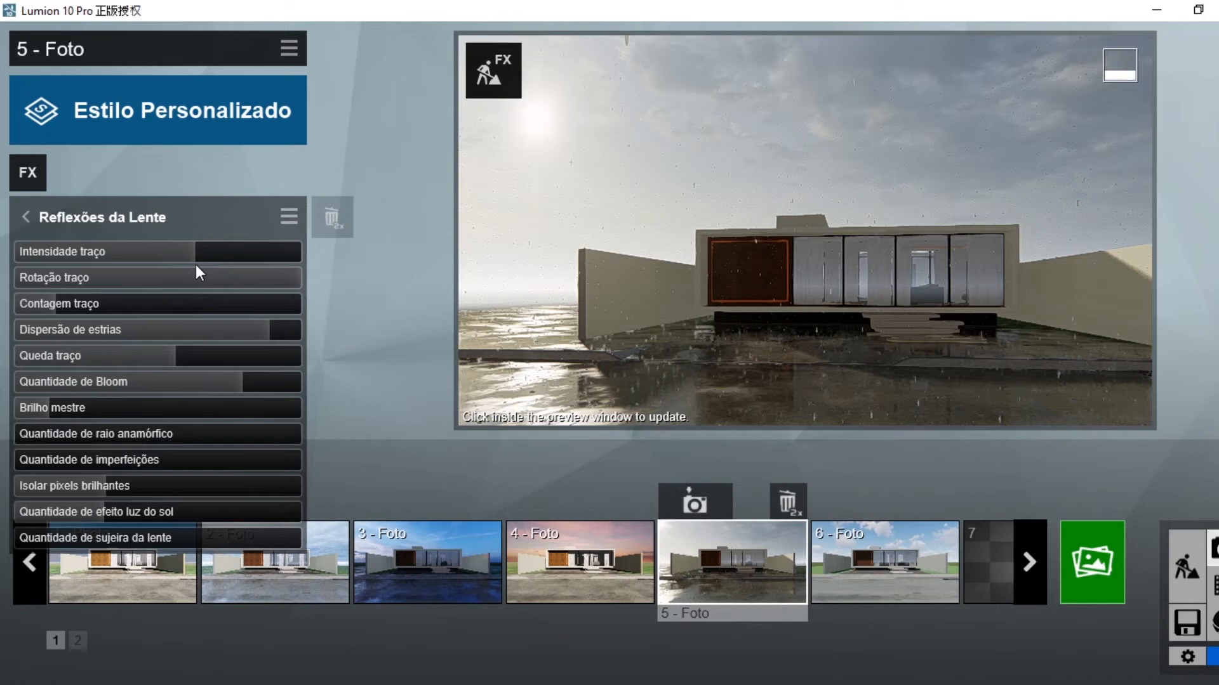
left_click_drag(195, 259, 89, 247)
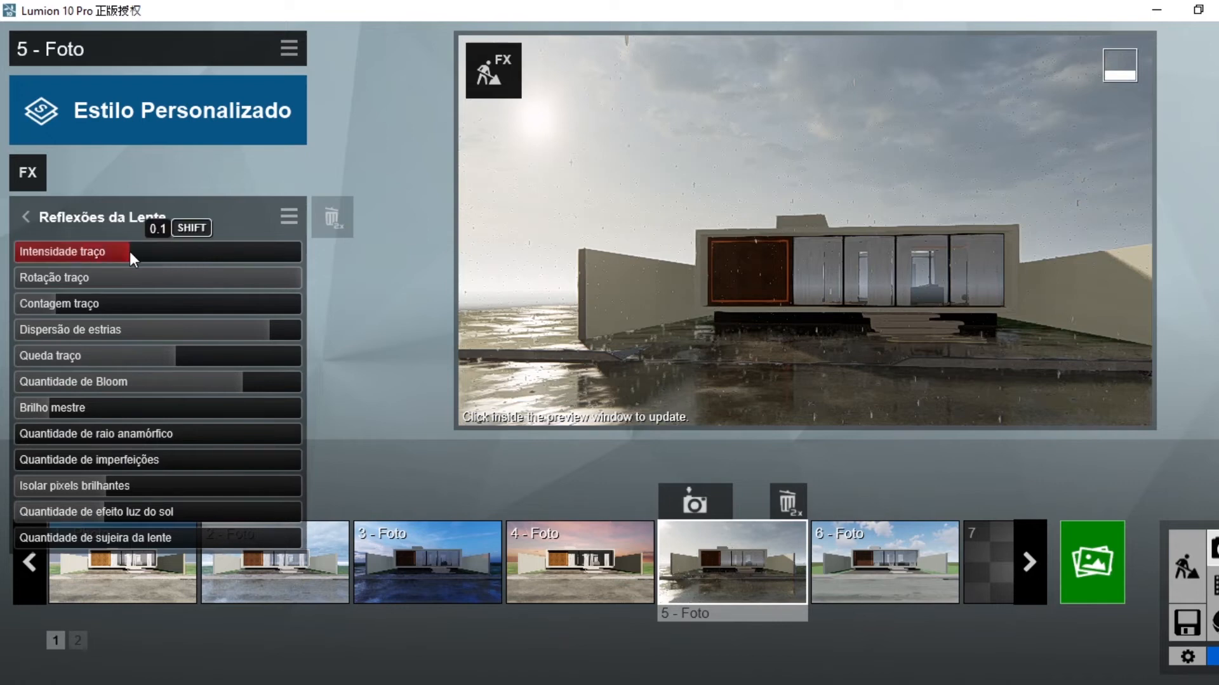
left_click_drag(129, 252, 130, 252)
left_click_drag(205, 281, 124, 283)
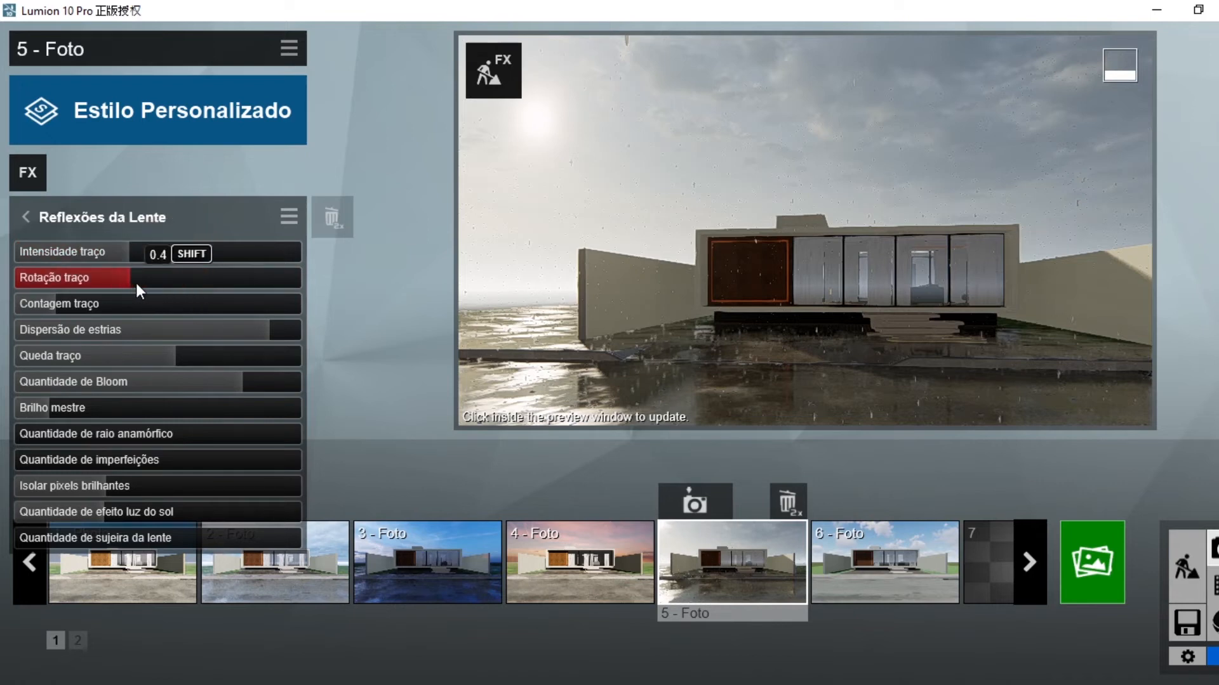
mouse_move(127, 281)
left_mouse_down()
mouse_move(105, 277)
mouse_move(119, 279)
left_mouse_up()
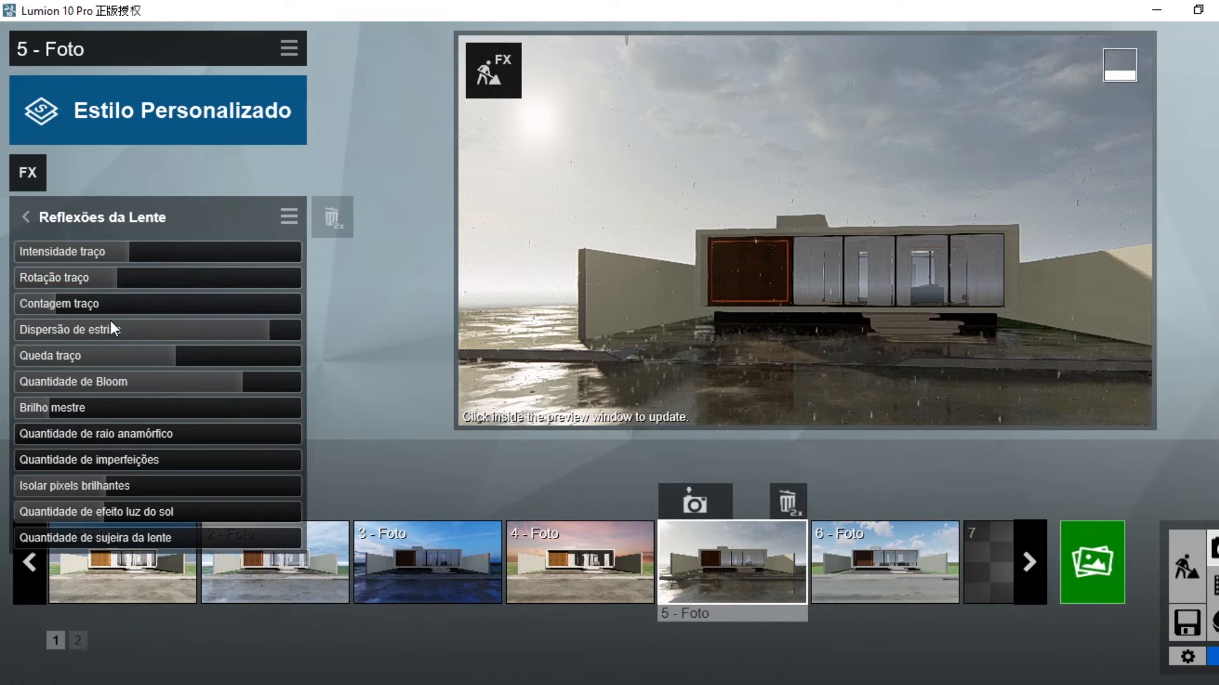
Increase the lens effect's streak count to slightly more than half of its range.
left_click_drag(66, 305, 125, 256)
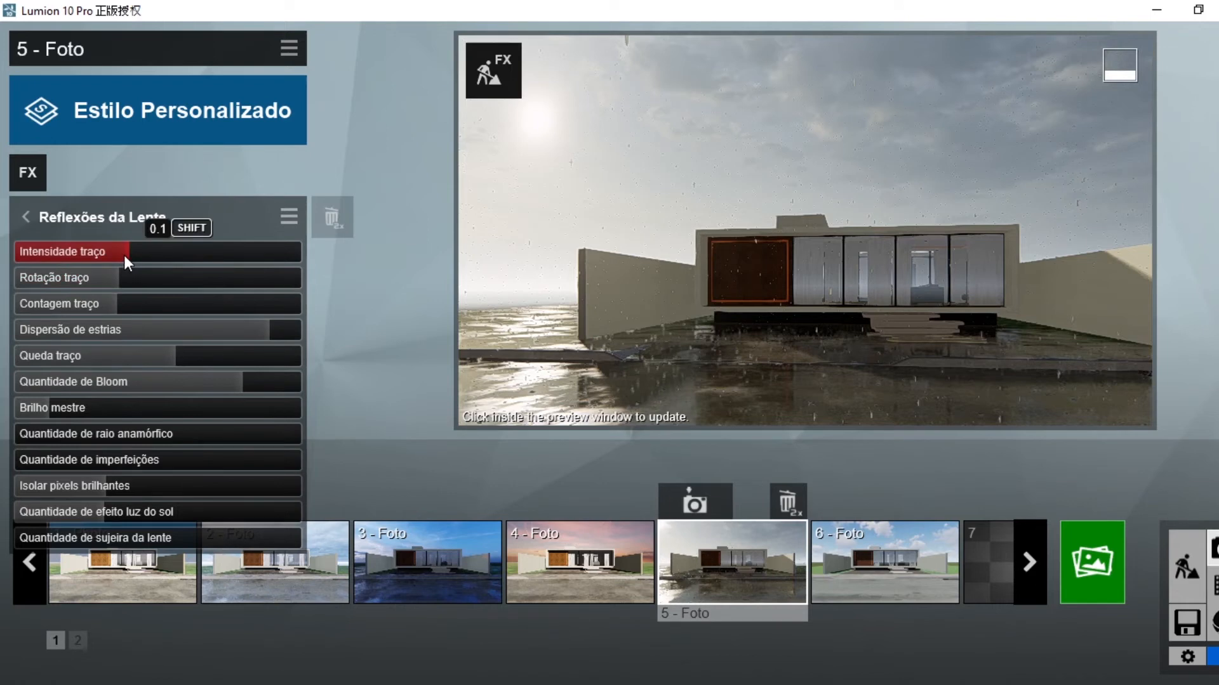
mouse_move(115, 297)
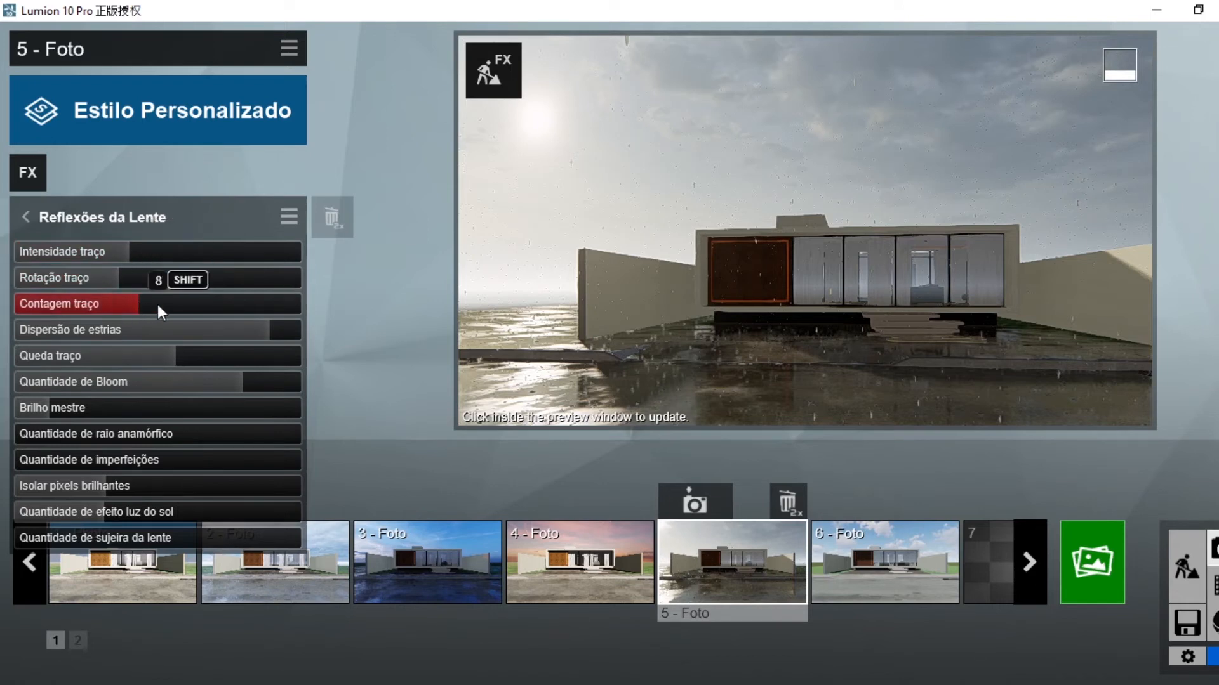
mouse_move(211, 307)
left_mouse_down()
mouse_move(48, 311)
mouse_move(283, 319)
mouse_move(188, 324)
mouse_move(246, 307)
mouse_move(298, 316)
mouse_move(132, 311)
mouse_move(198, 309)
left_mouse_up()
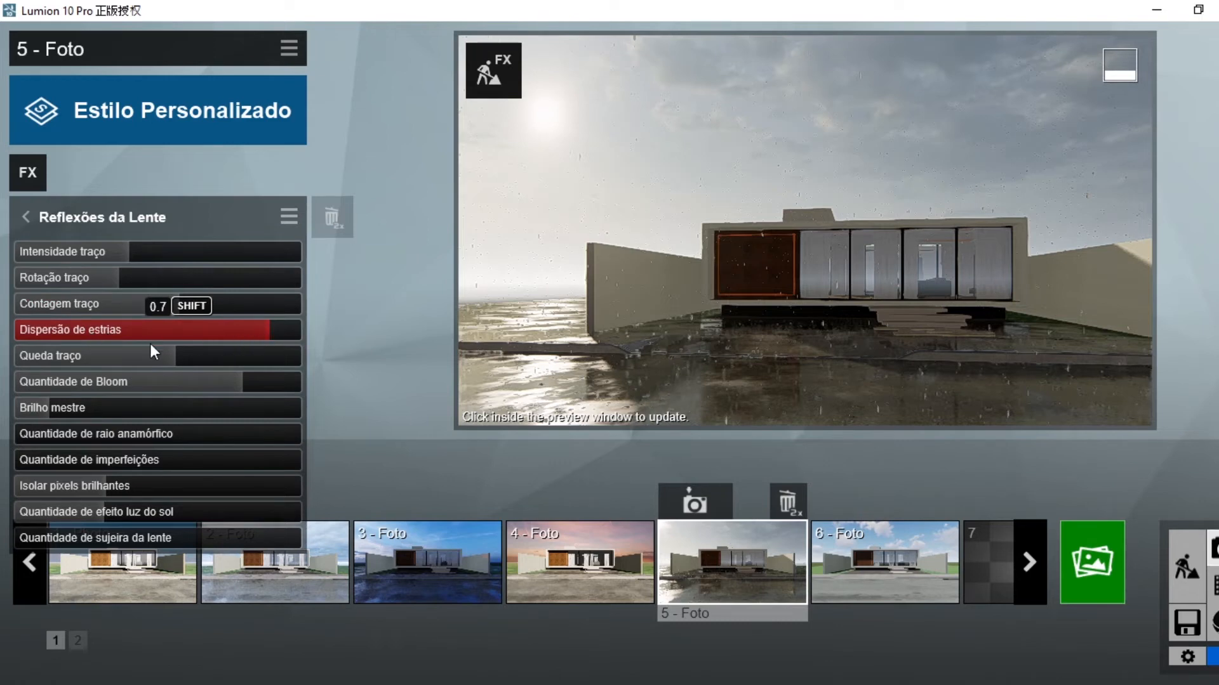
Try a very low streak falloff in the lens effect and settle on a value just under half of its range.
left_click_drag(166, 354, 31, 358)
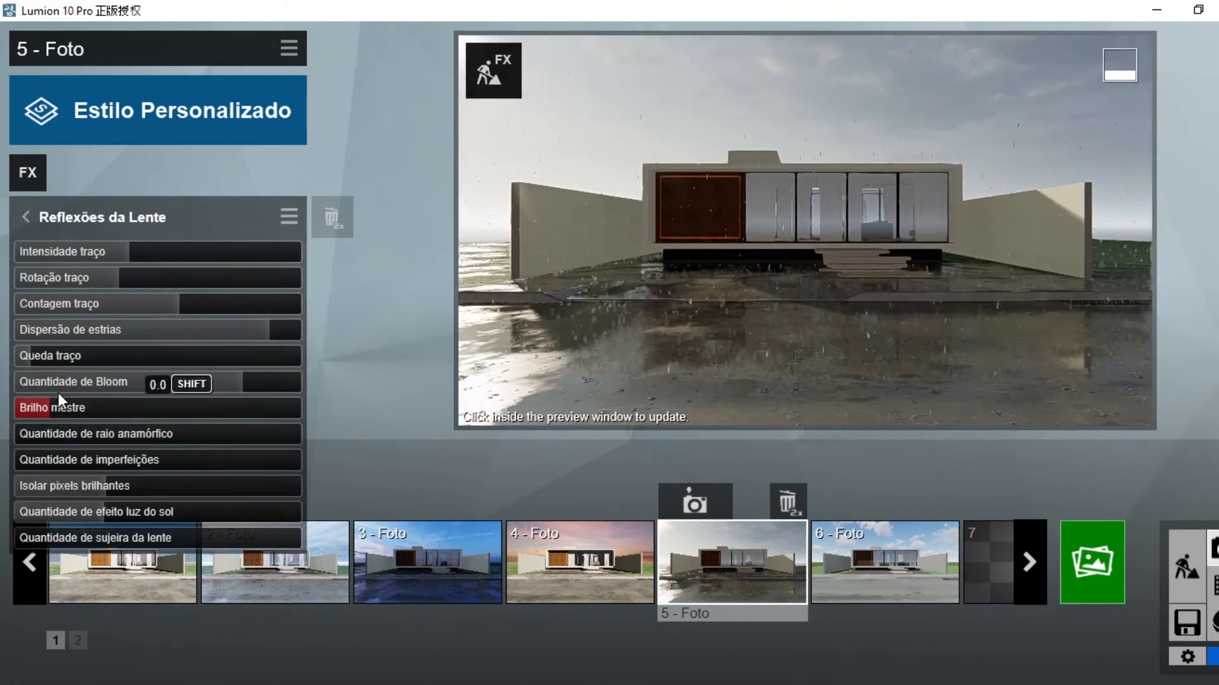
left_click_drag(33, 355, 48, 376)
mouse_move(506, 197)
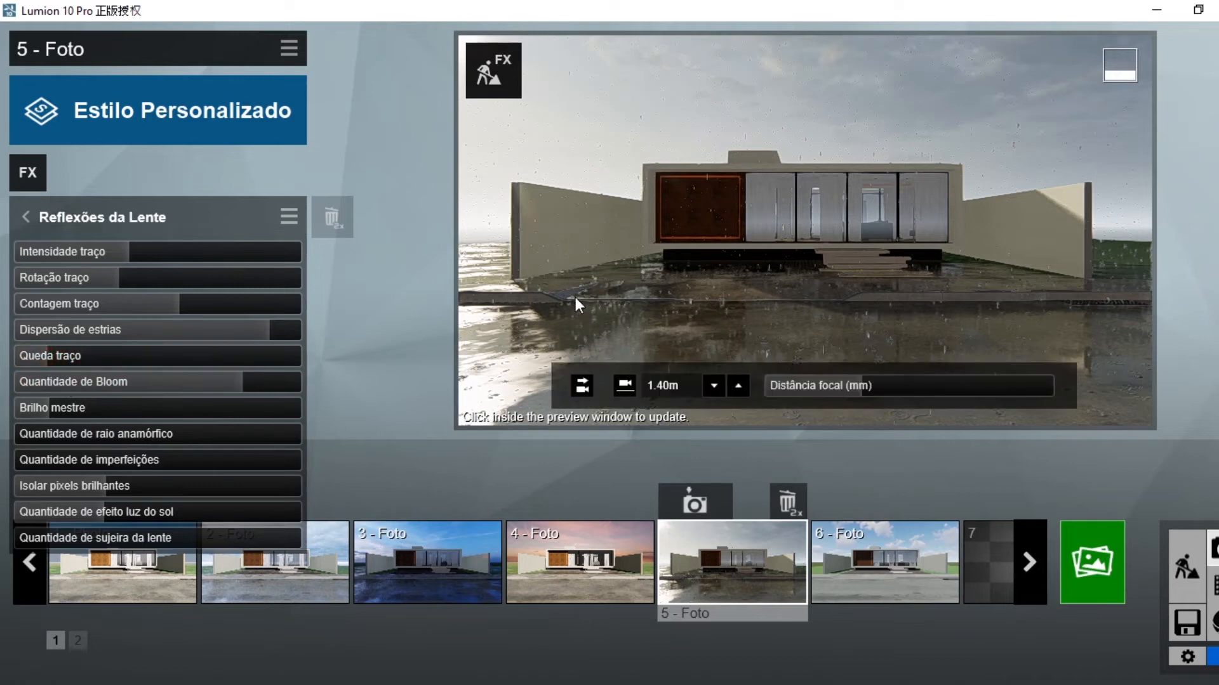
mouse_move(50, 359)
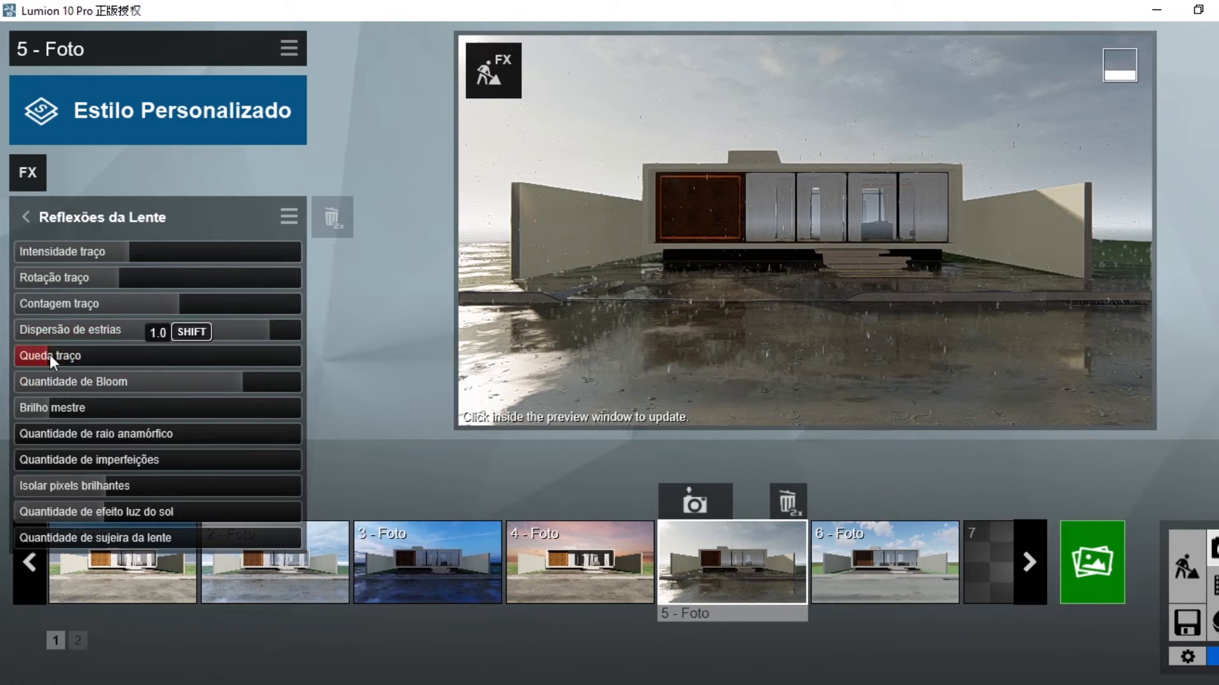
left_click_drag(140, 365, 199, 369)
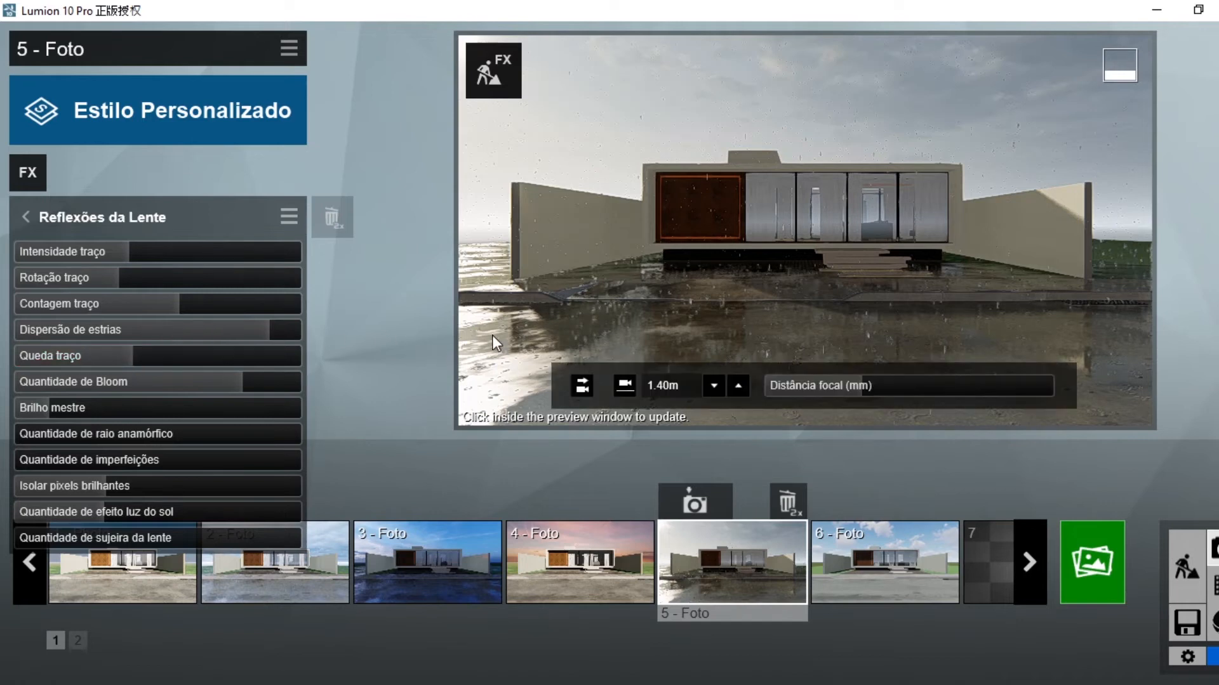
Lower the lens effect's bloom amount to about a third of its range and refresh photo 5's preview from its restored camera.
left_click_drag(180, 385, 94, 388)
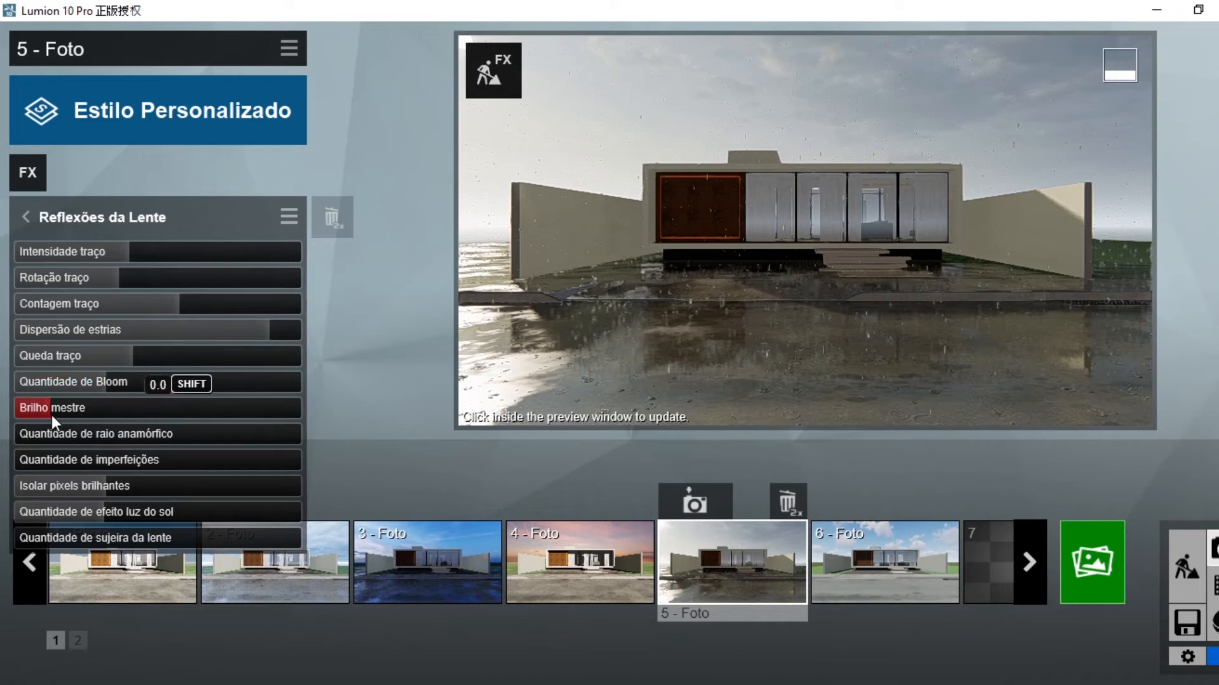
left_click(709, 579)
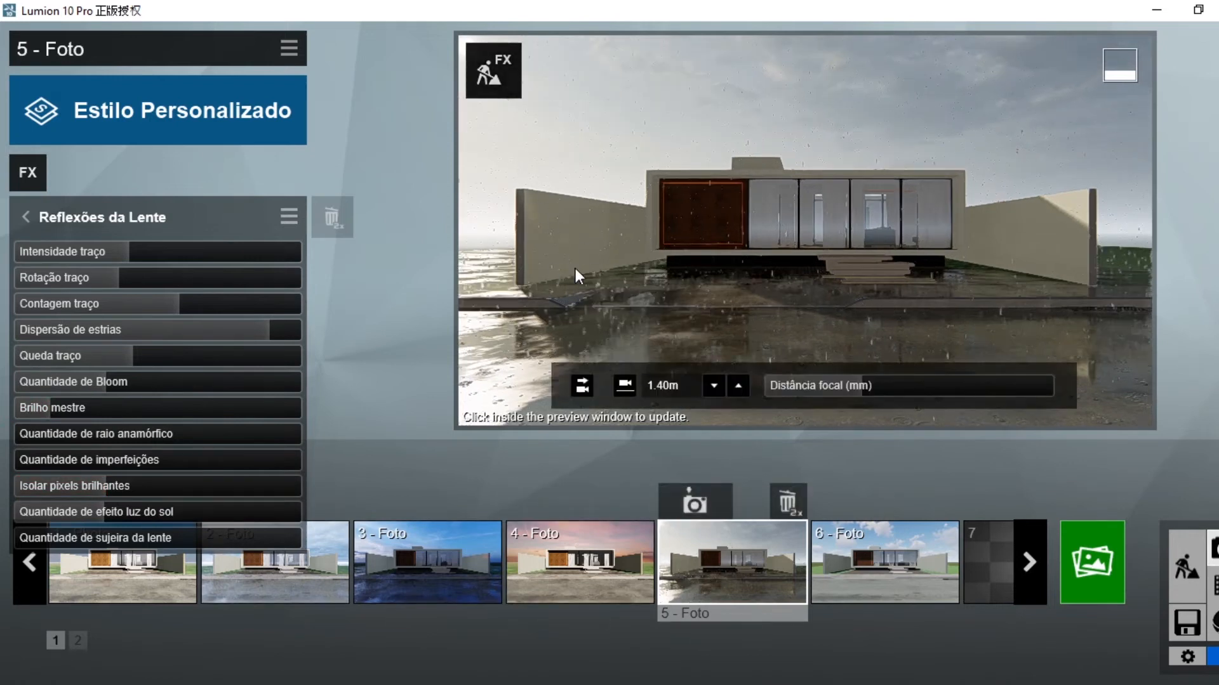
left_click(740, 261)
Raise the lens effect's streak intensity to slightly more than half of its range, checking it in the rendered preview.
left_click_drag(134, 253, 167, 254)
left_click(582, 282)
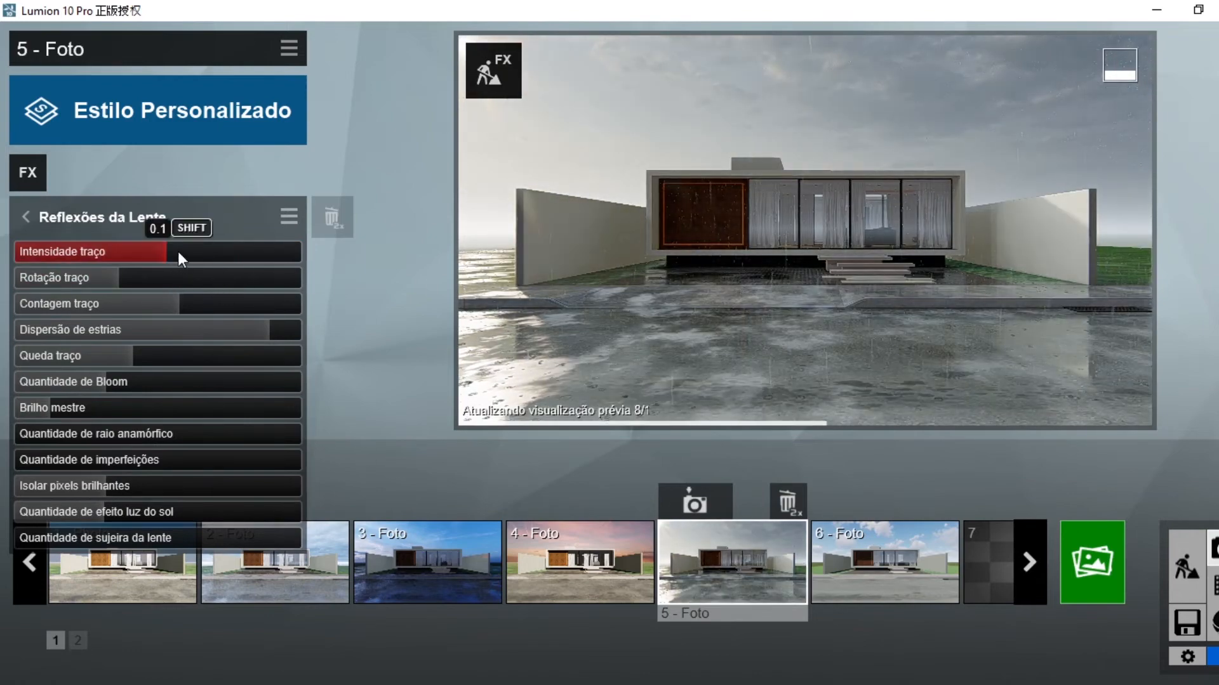
left_click_drag(167, 254, 177, 255)
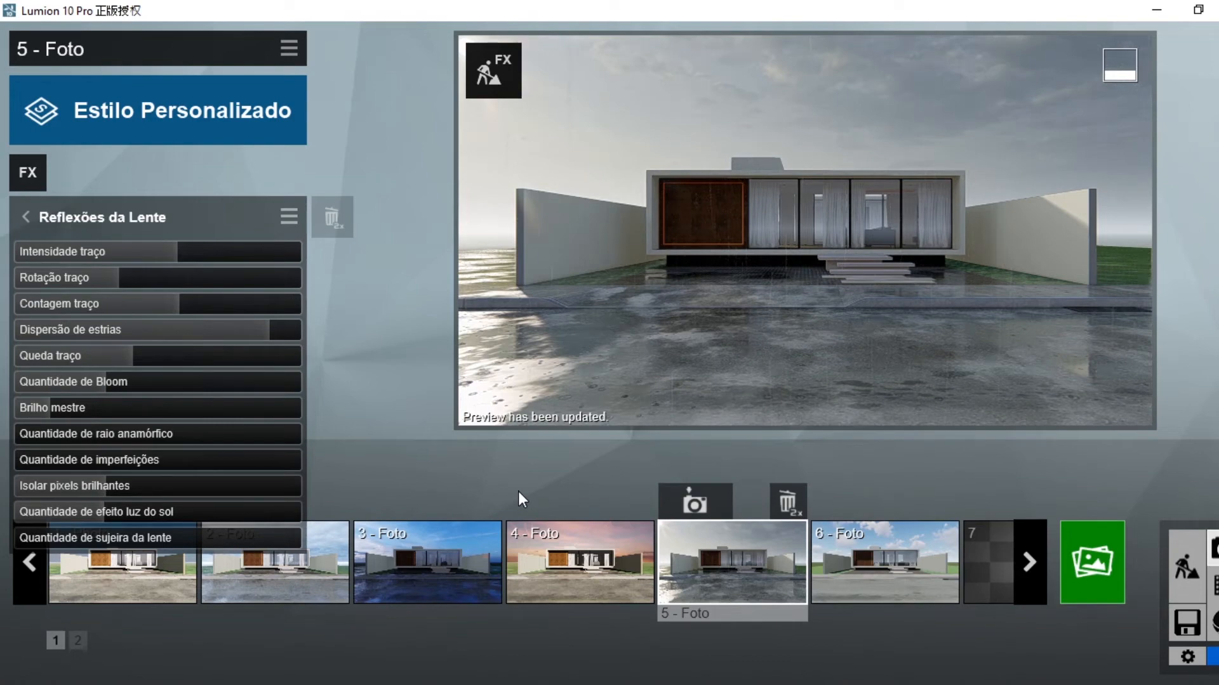
Compare the sky and lighting of the finished photos, including 1, 2 and 5, with the unstyled photo 6.
left_click(586, 561)
left_click(201, 597)
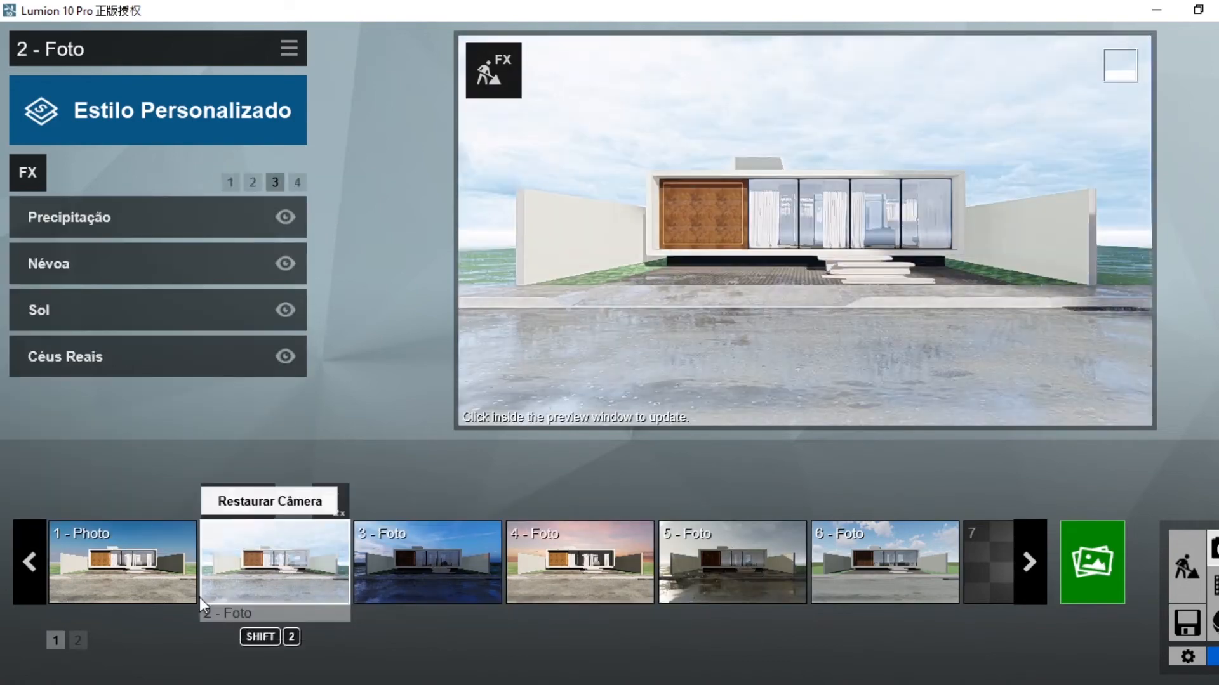
left_click(194, 593)
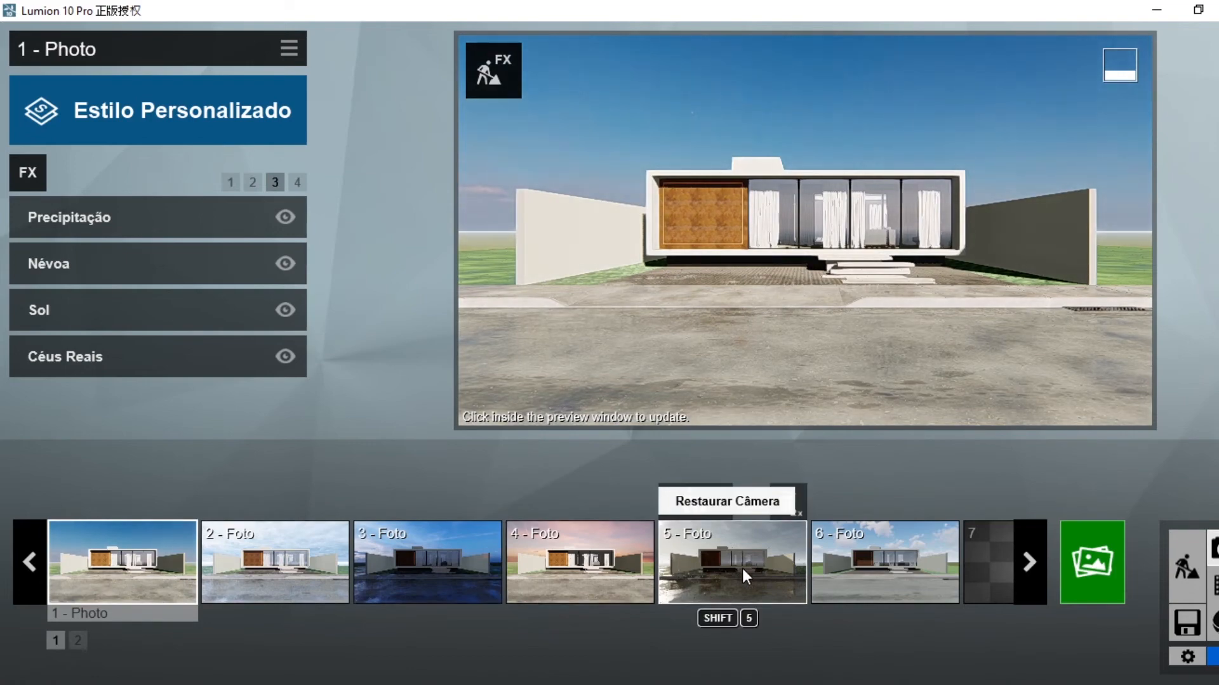
left_click(742, 569)
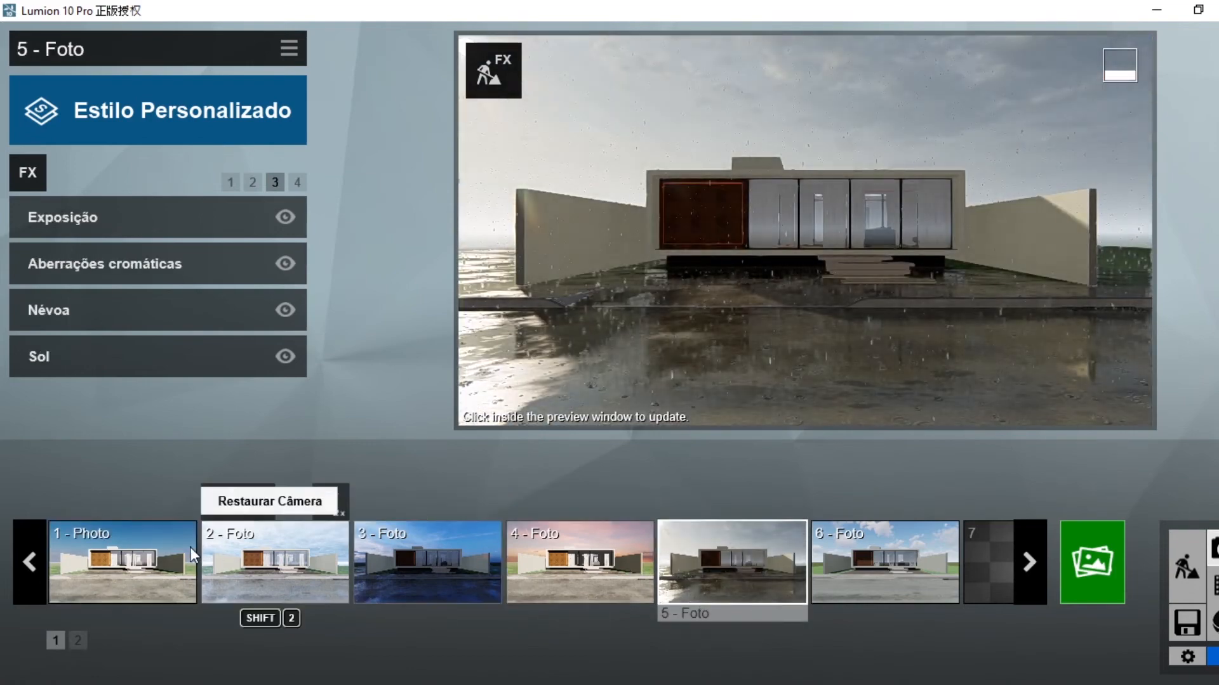
left_click(155, 601)
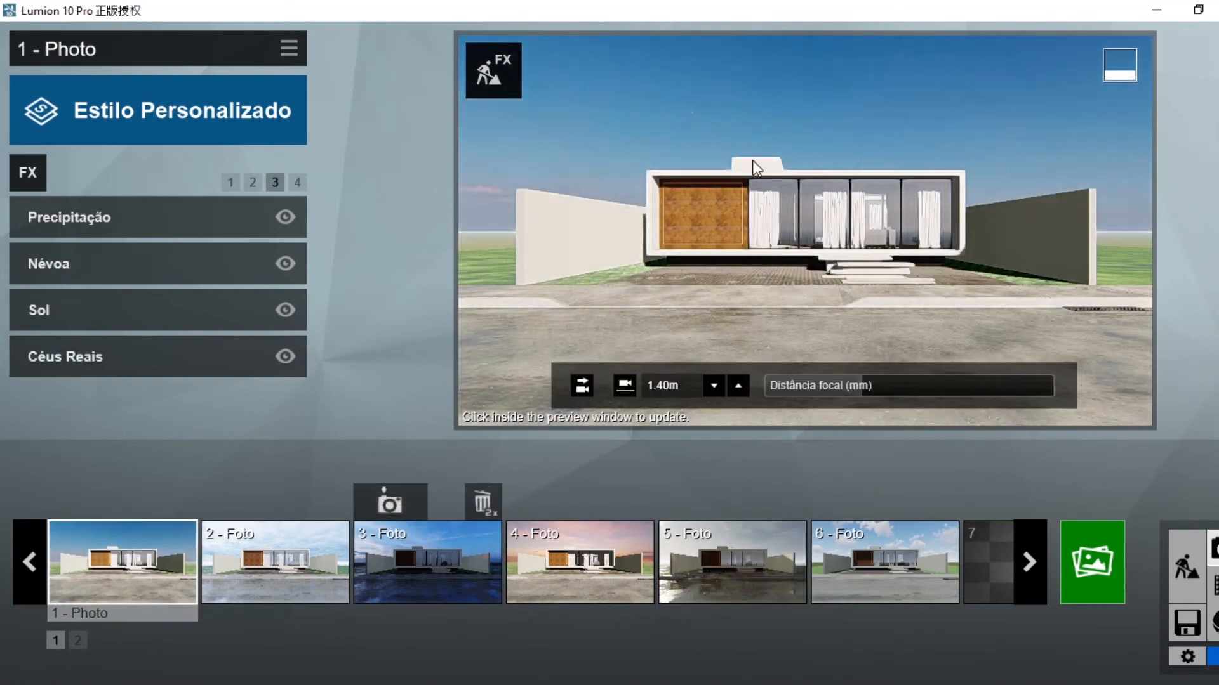
left_click(872, 563)
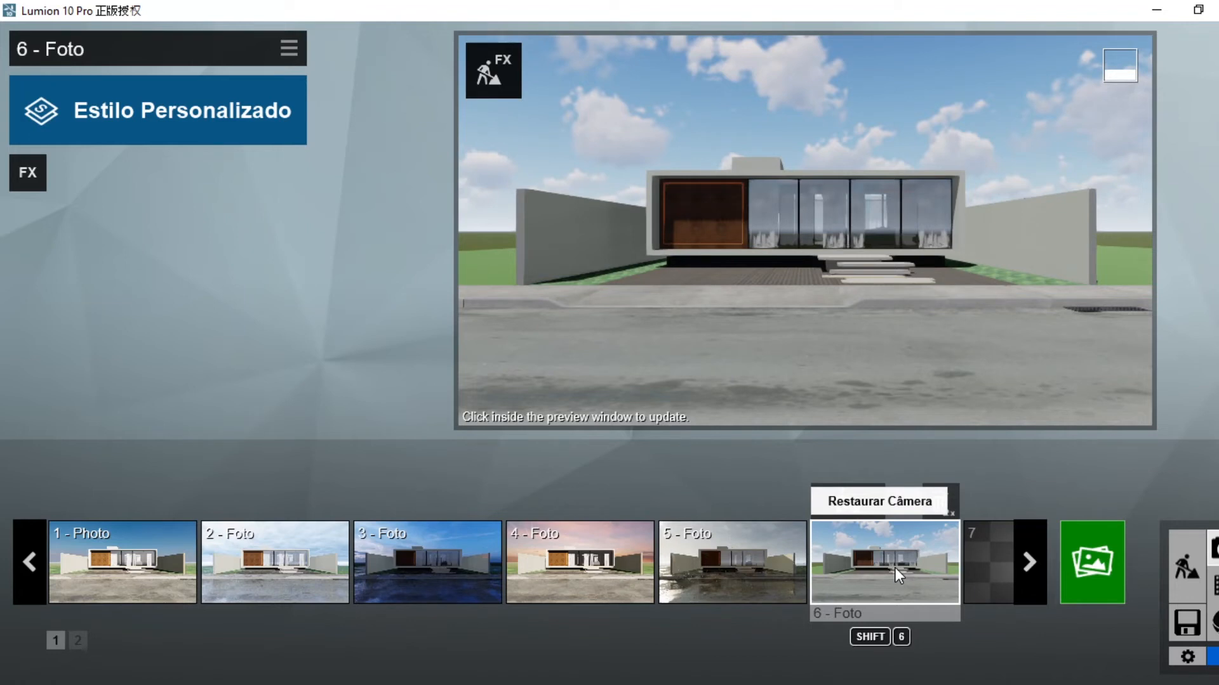
left_click(135, 574)
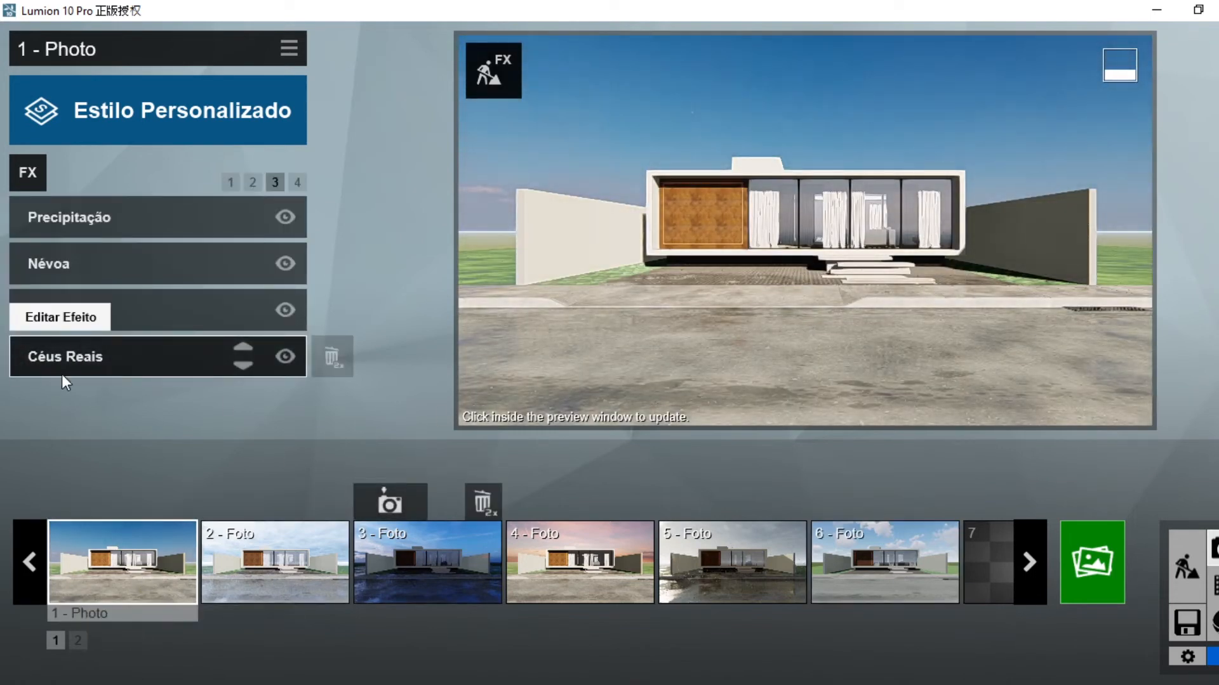
Add the Céu e Nuvens sky effect to photo 6 and return to its effect list.
left_click(860, 543)
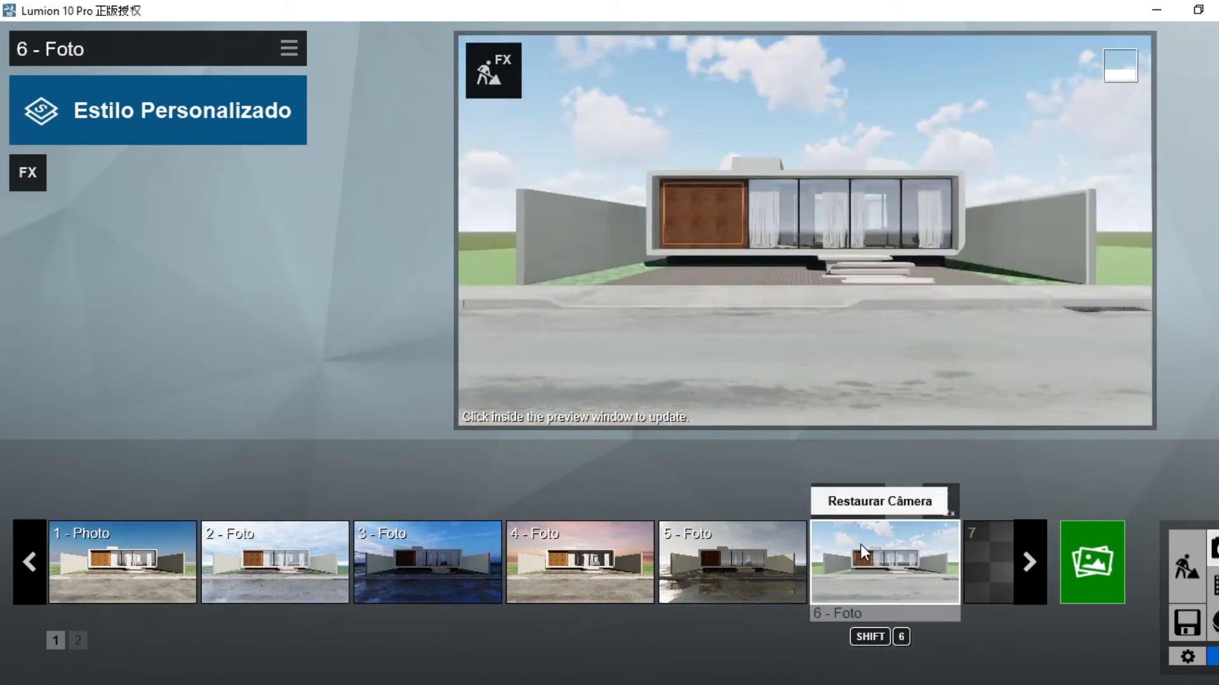
left_click(41, 184)
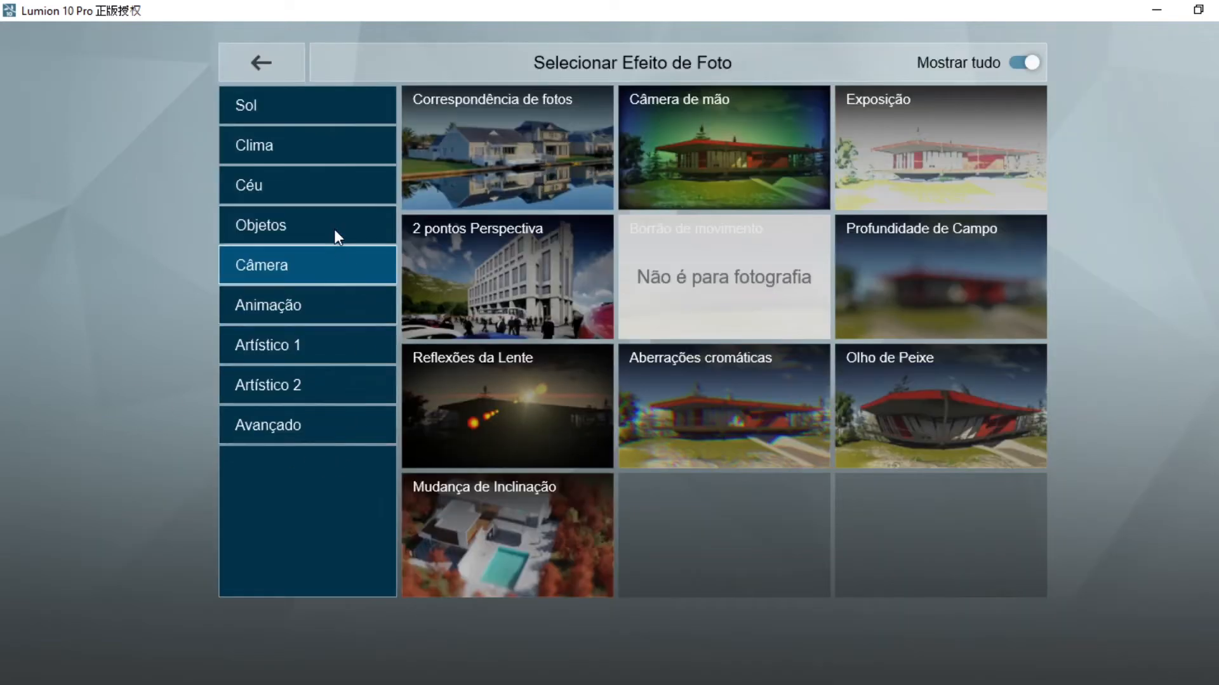
left_click(316, 193)
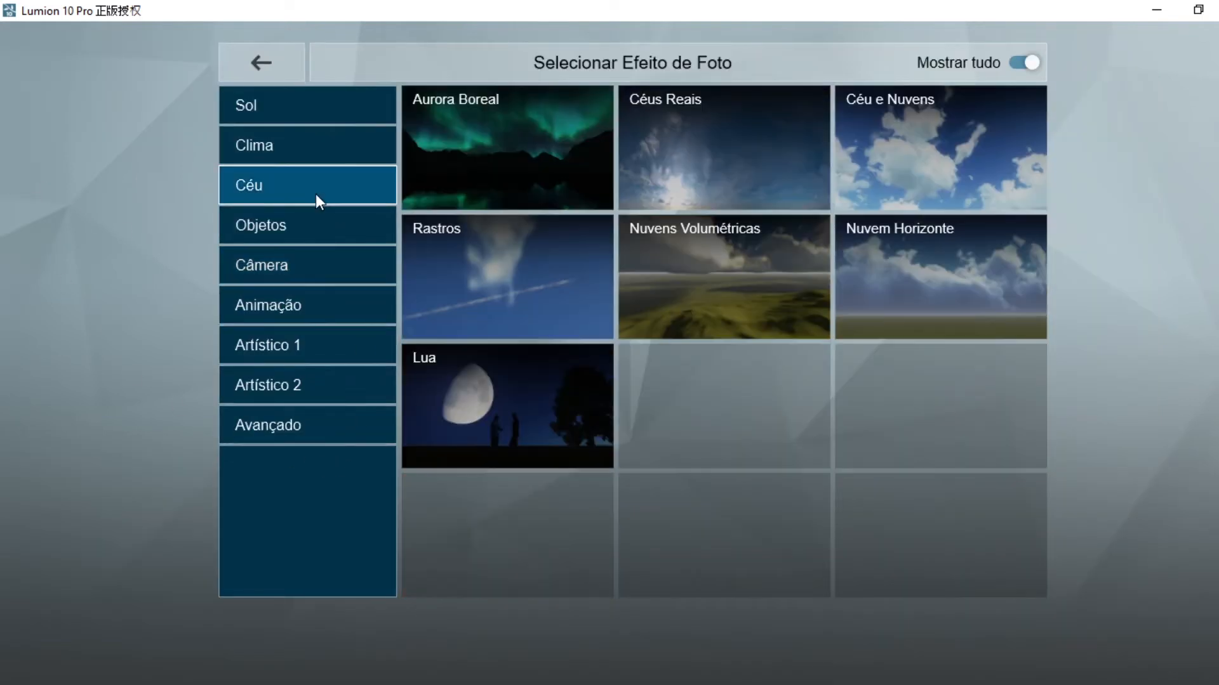
left_click(891, 157)
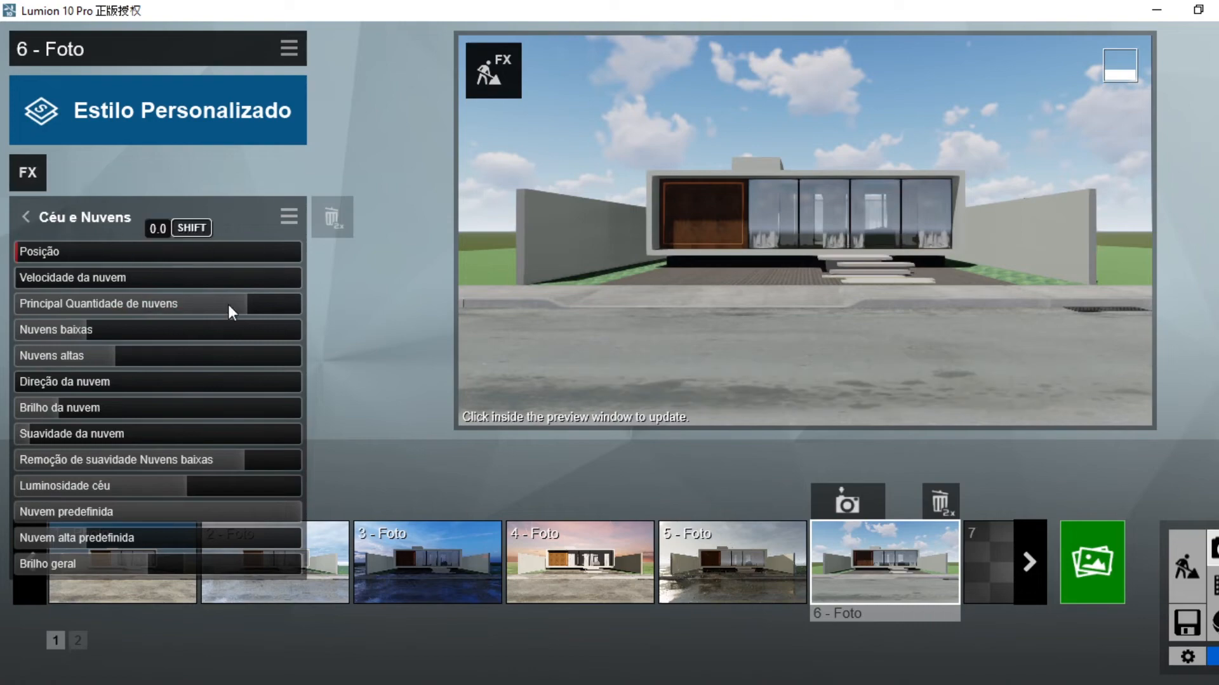
left_click(30, 215)
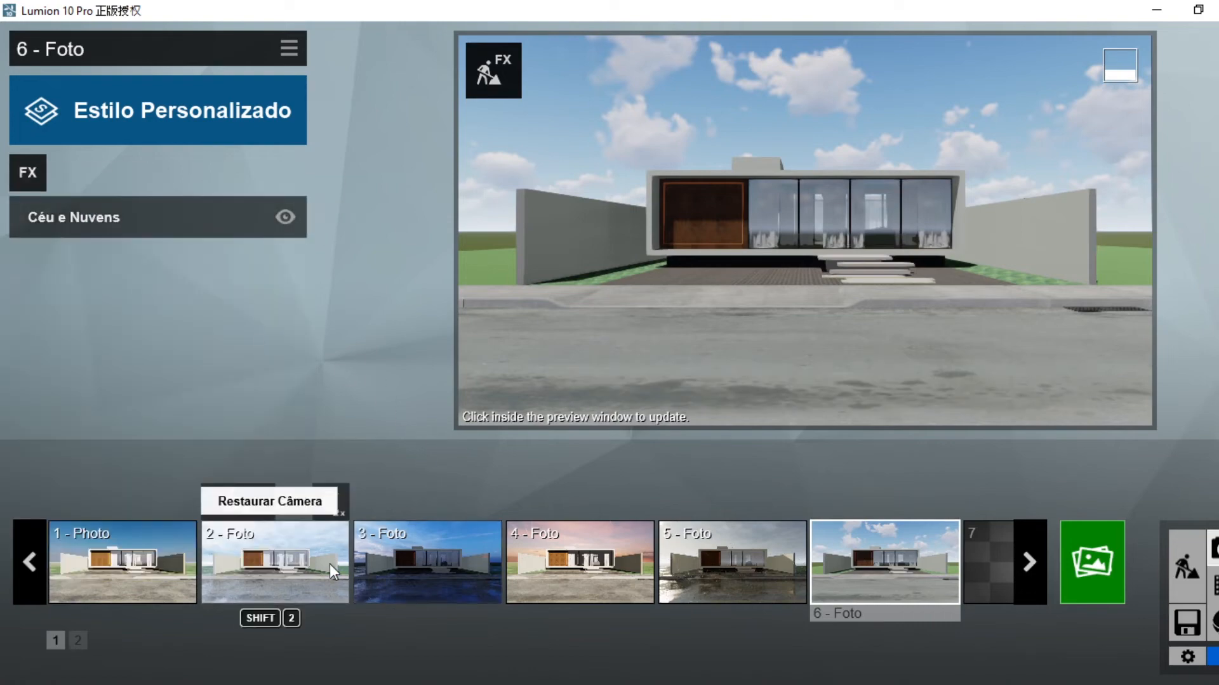
Review the skies of photos 2, 3 and 4 and return to photo 6.
left_click(277, 563)
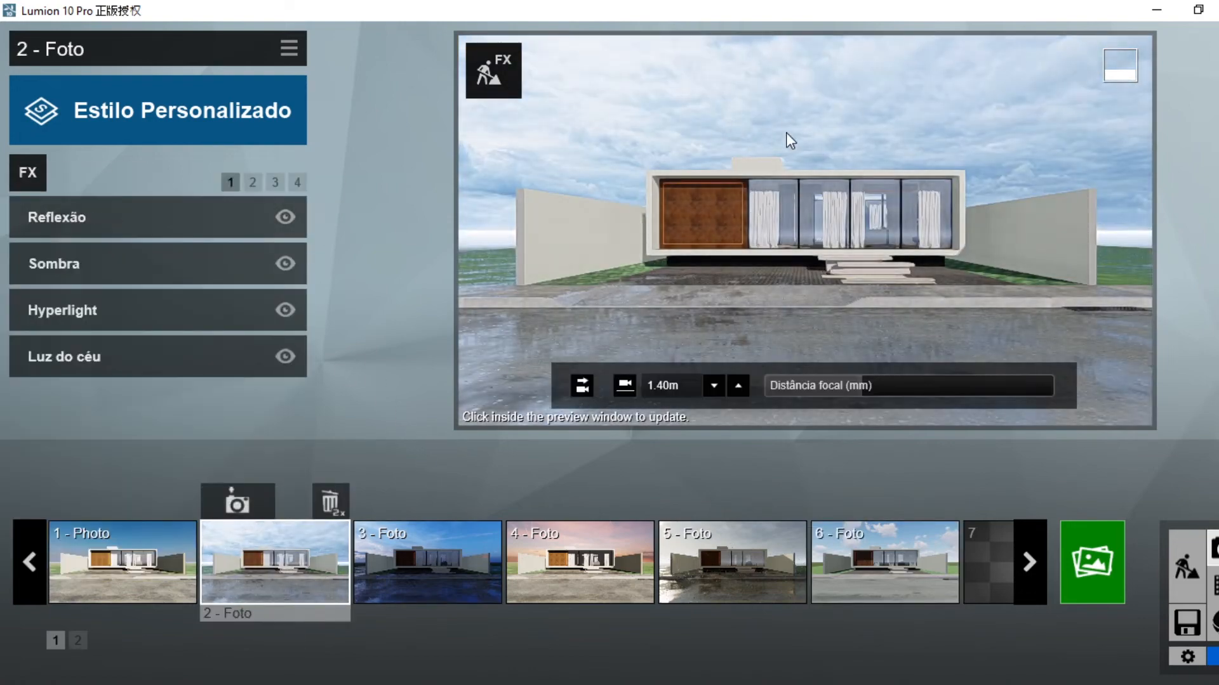
left_click(460, 558)
left_click(598, 559)
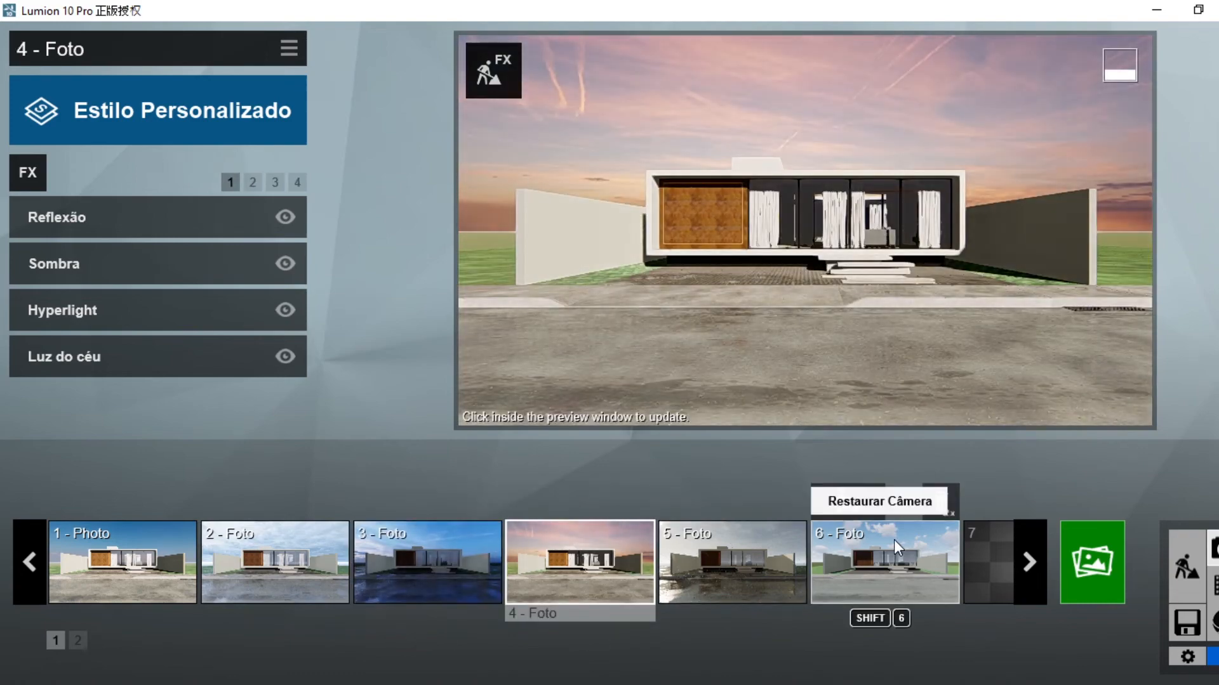
left_click(892, 553)
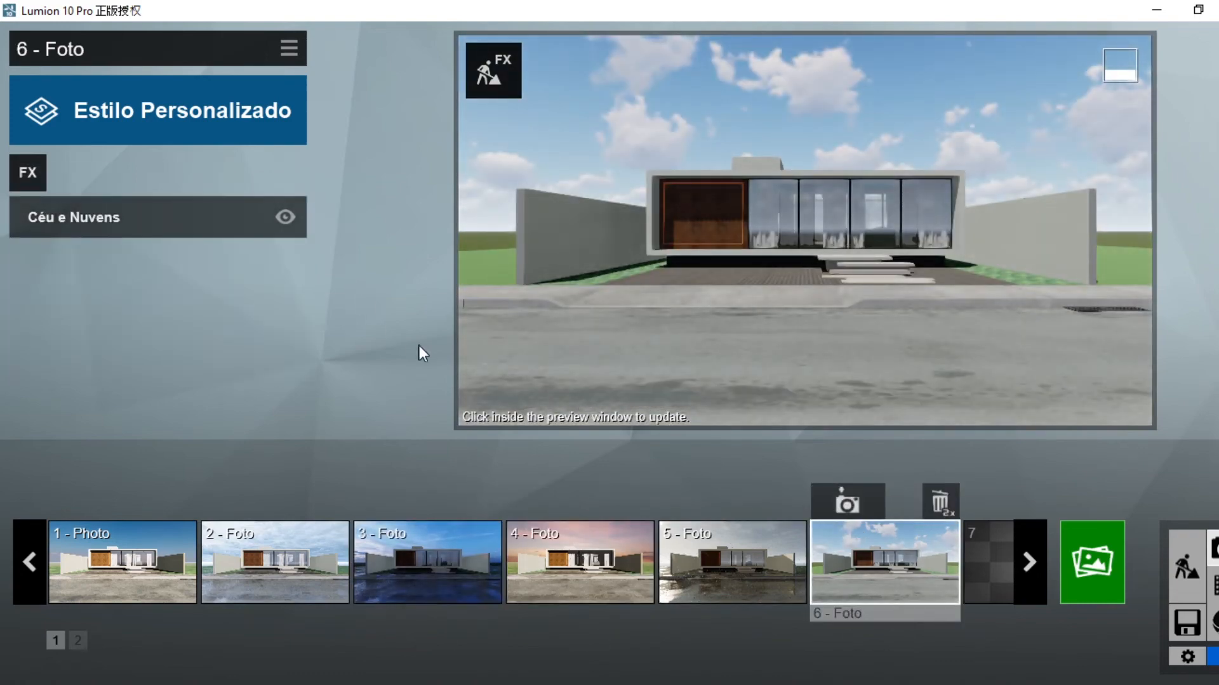
Add the Sol effect to photo 6 alongside its Céu e Nuvens effect.
left_click(39, 179)
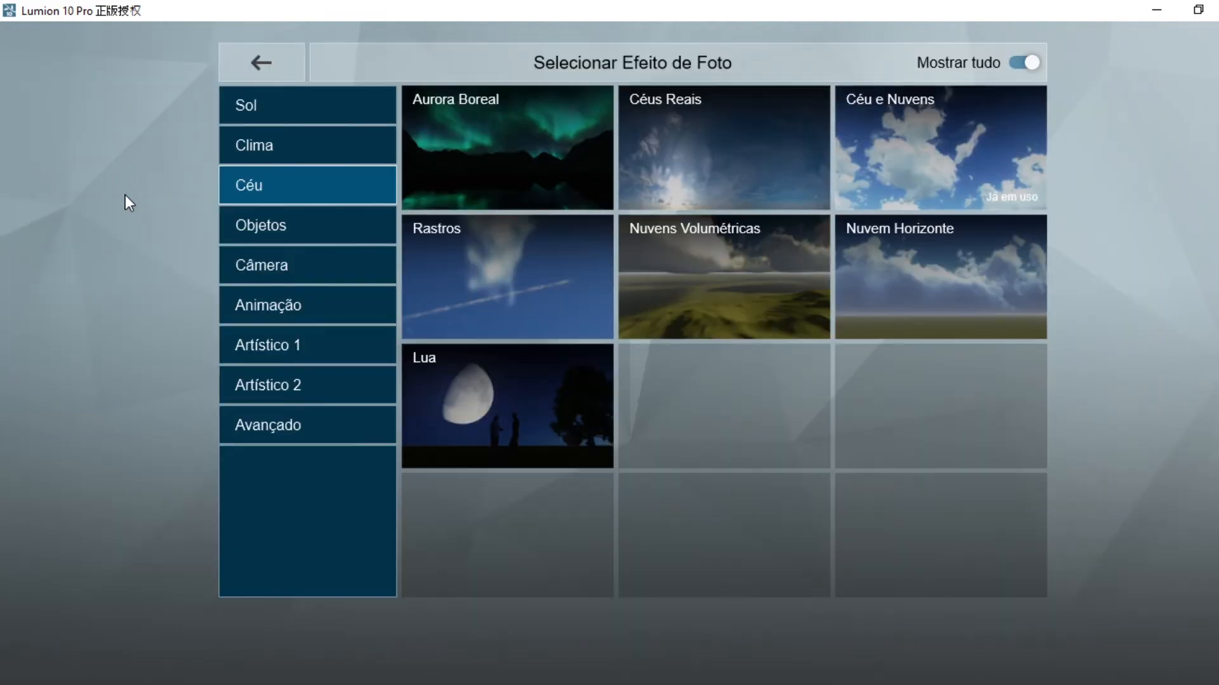
left_click(931, 155)
left_click(52, 222)
left_click(39, 177)
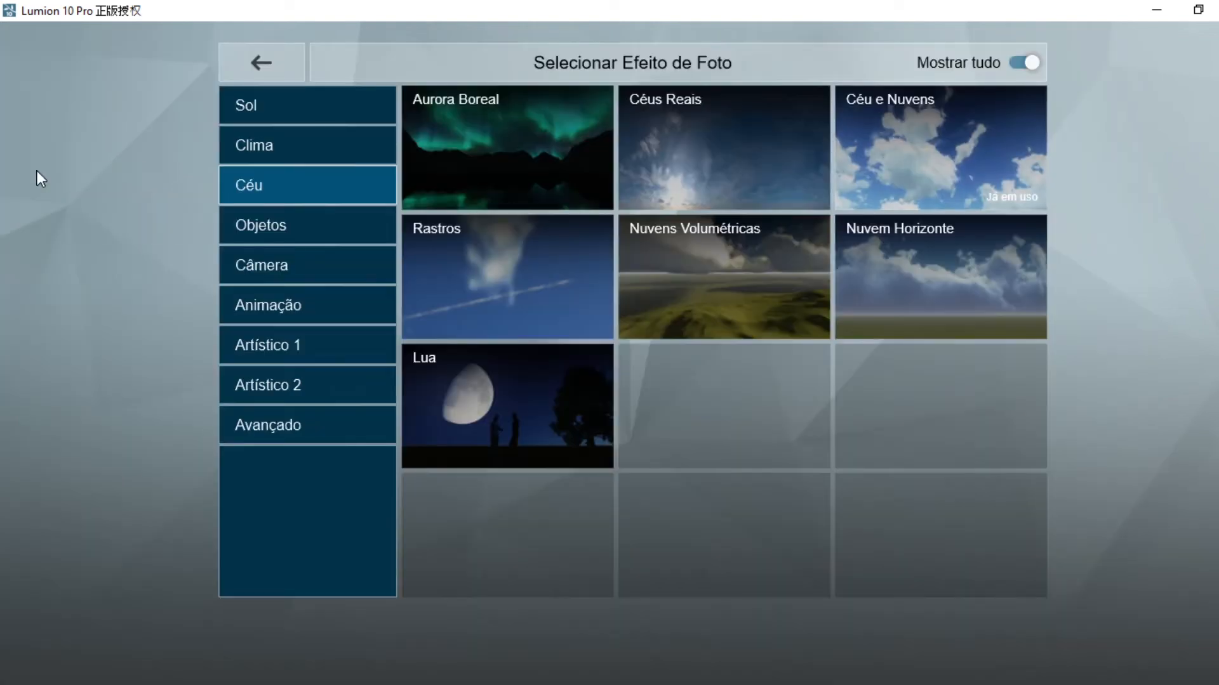
left_click(280, 110)
left_click(489, 142)
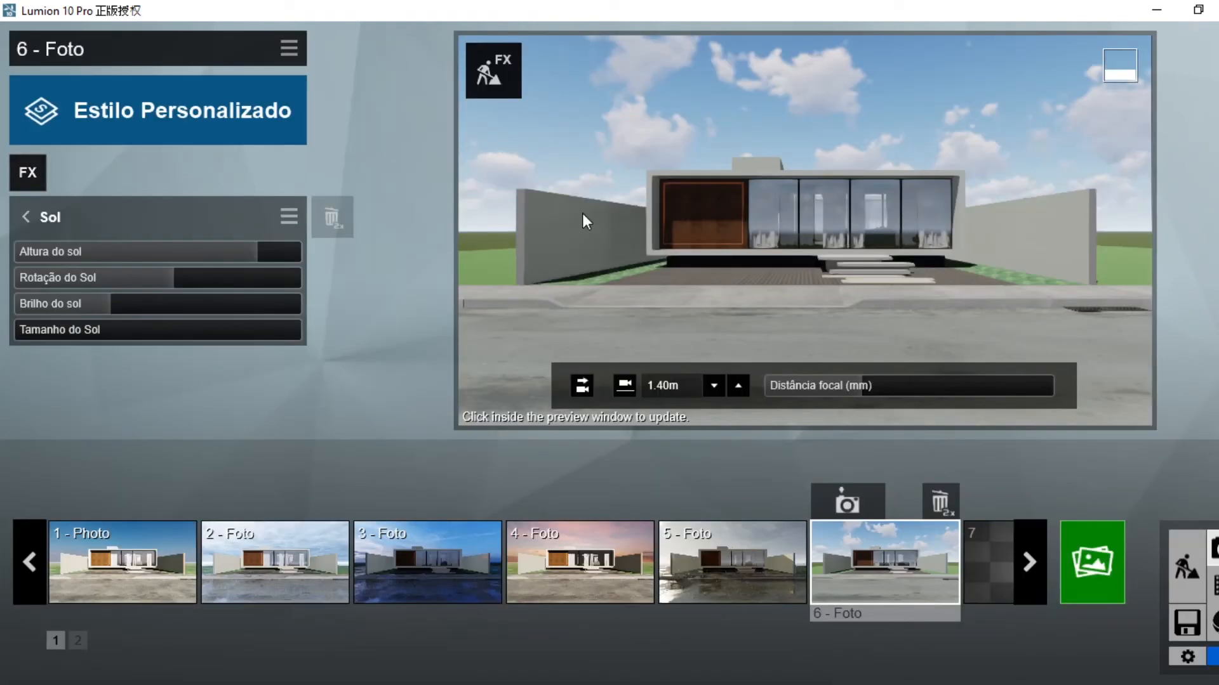
left_click(19, 213)
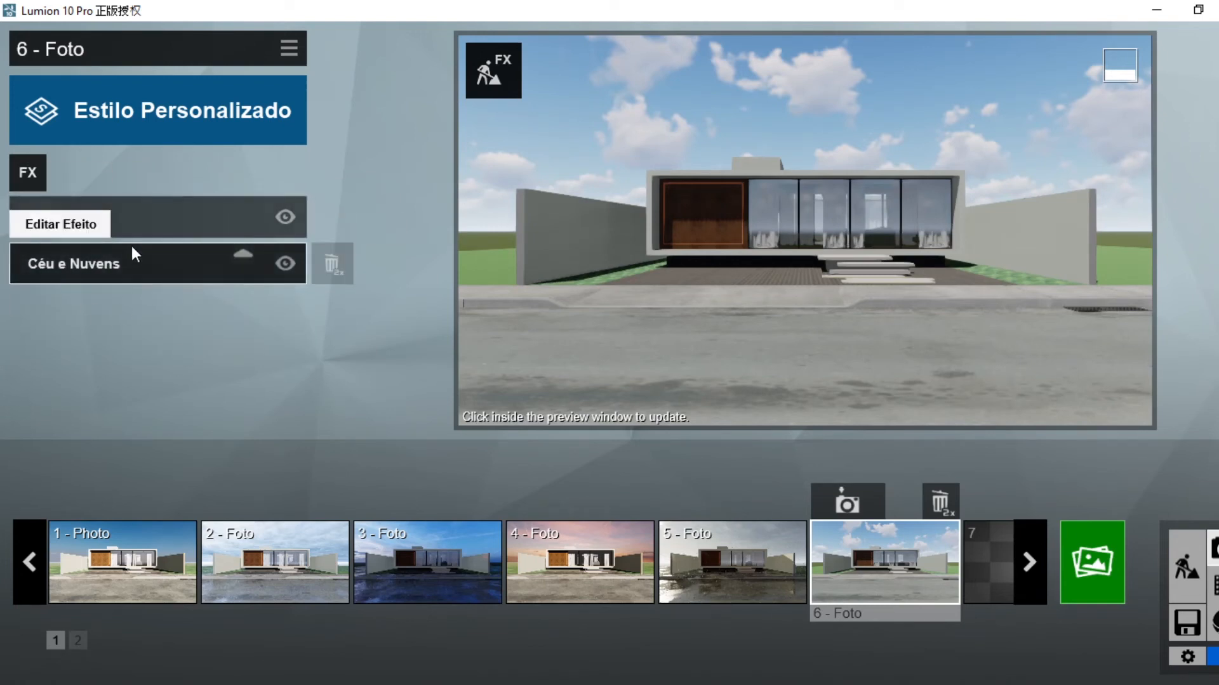
Check the lighting of photos 1, 2 and 3 against photo 6.
left_click(121, 559)
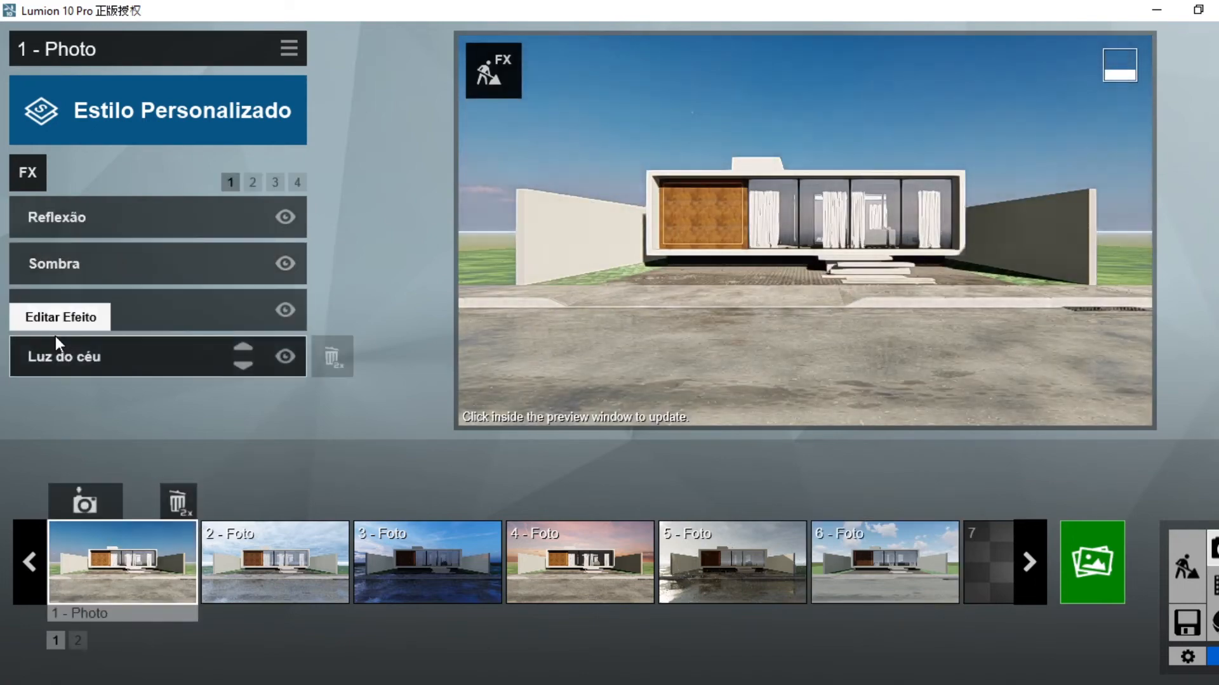
left_click(275, 563)
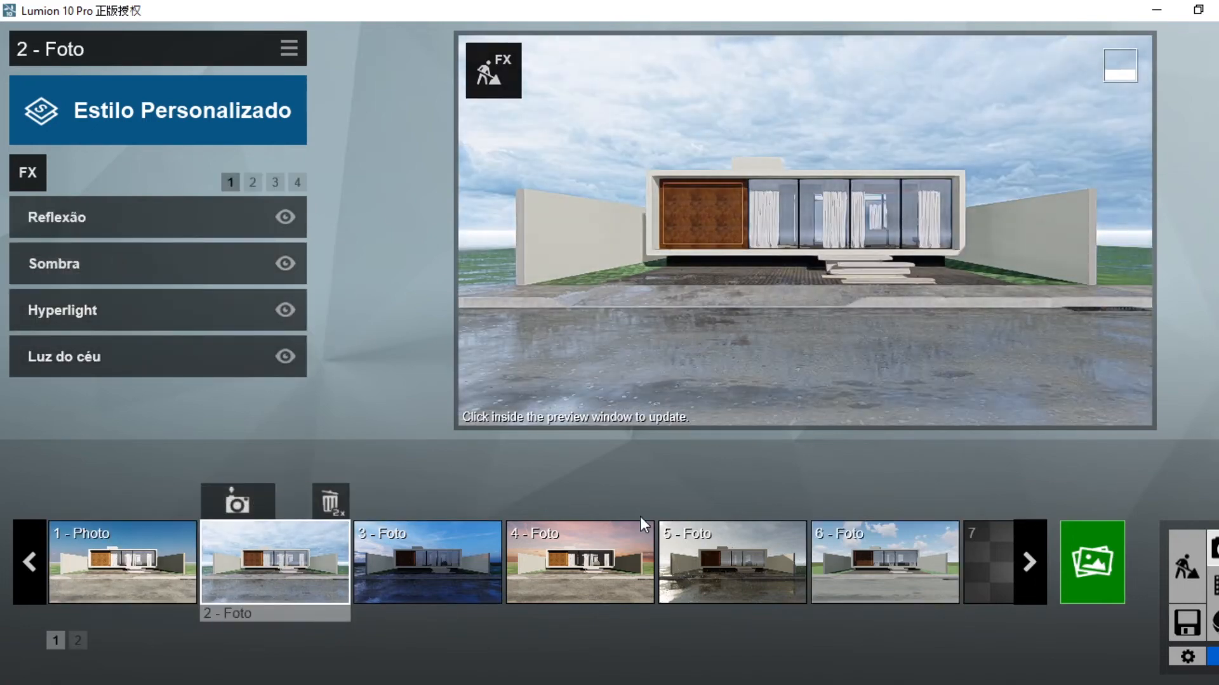
left_click(428, 562)
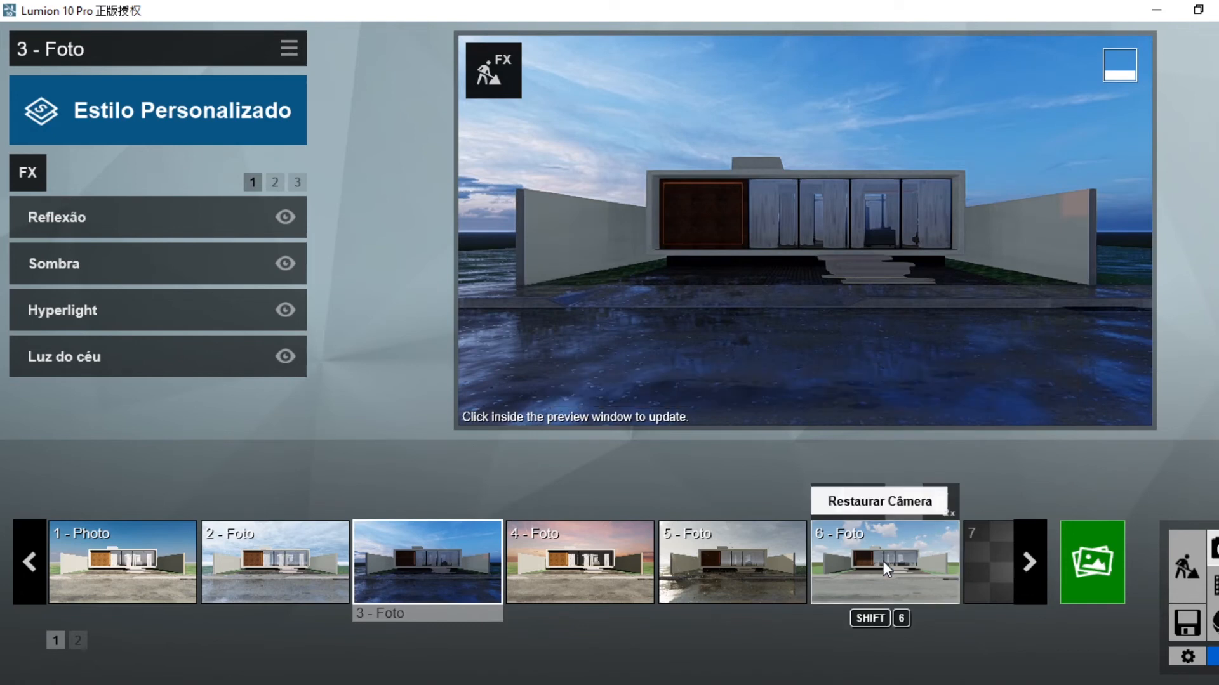
left_click(882, 561)
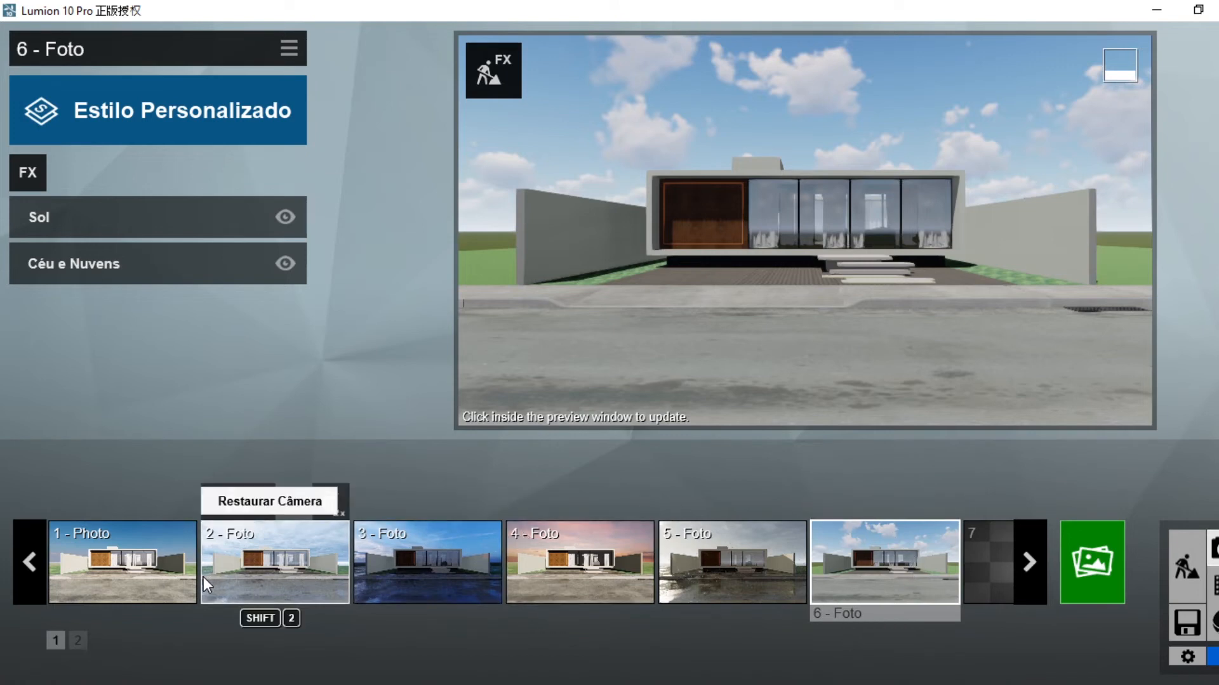
Copy the settings of photo 1's Sol effect.
left_click(155, 566)
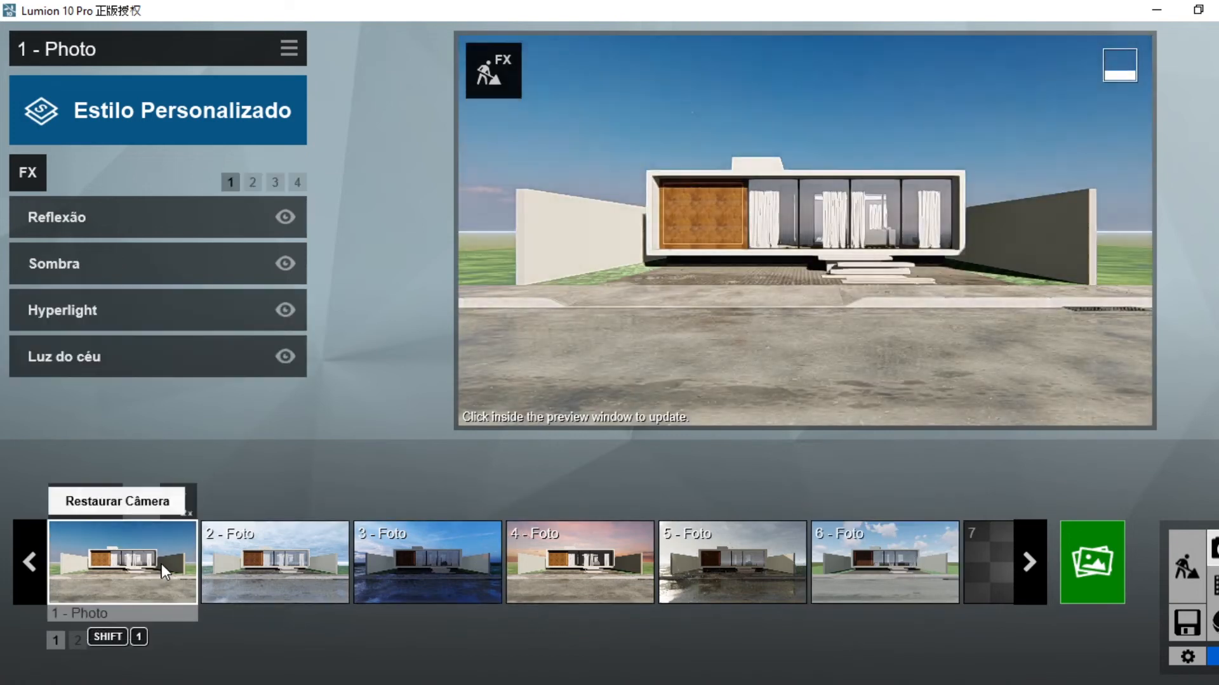
left_click(299, 186)
left_click(277, 185)
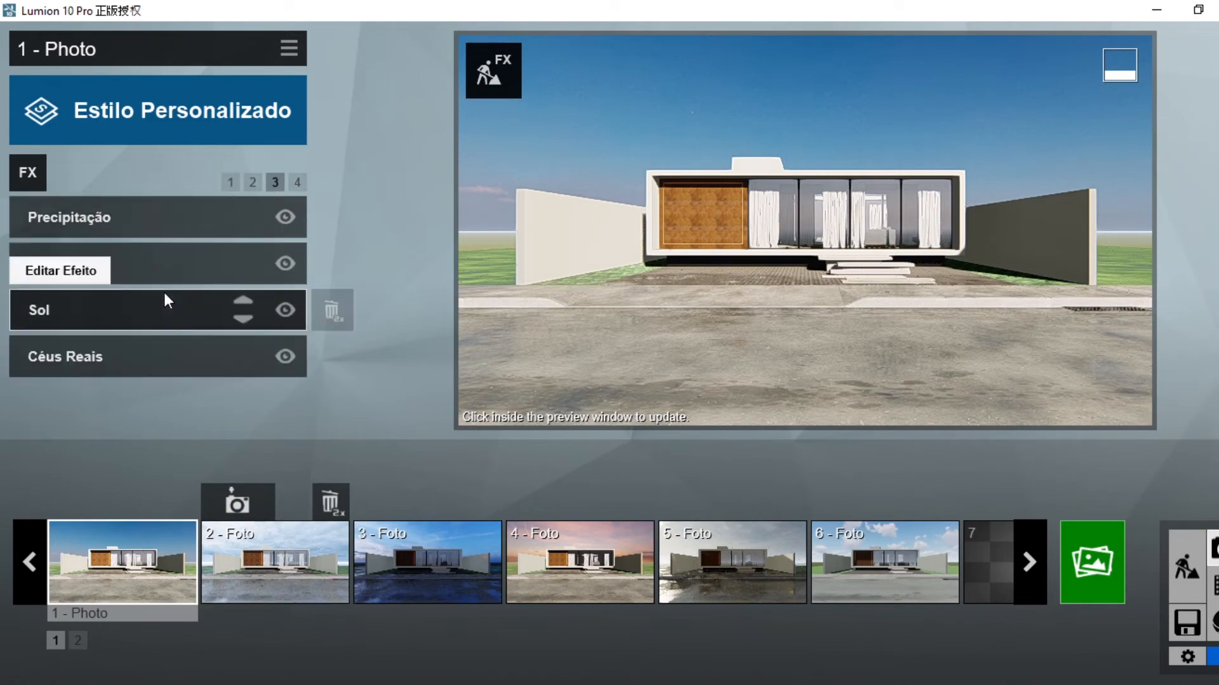
left_click(138, 302)
left_click(290, 218)
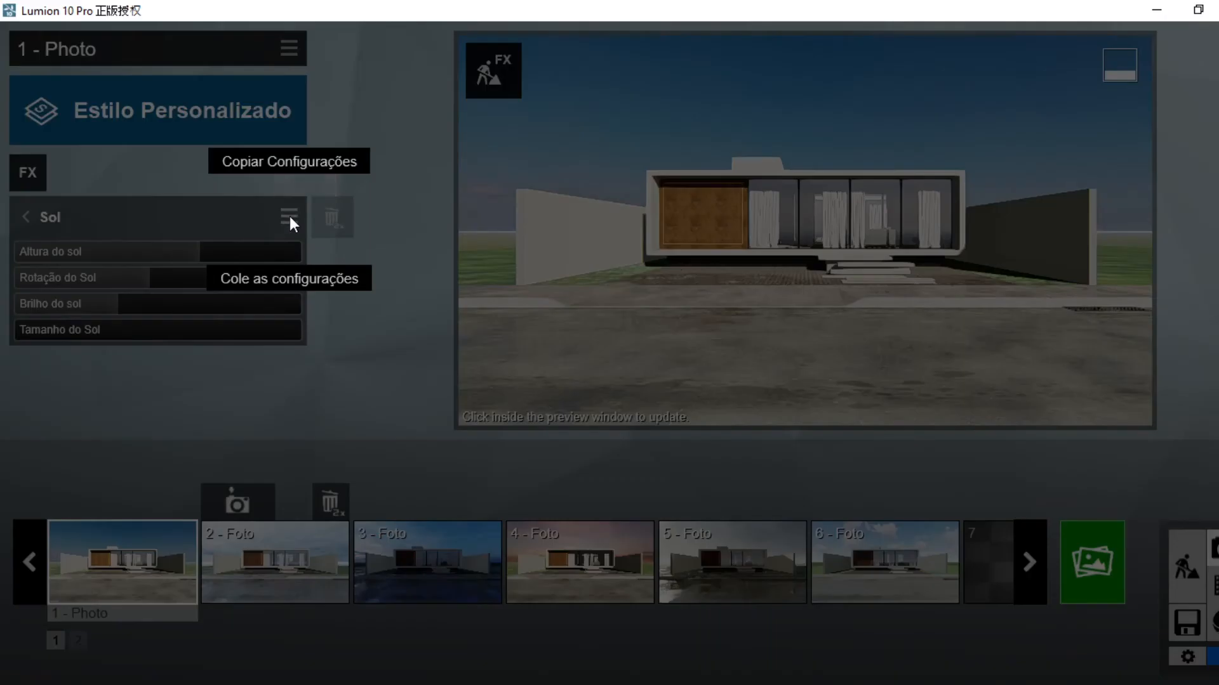
left_click(307, 163)
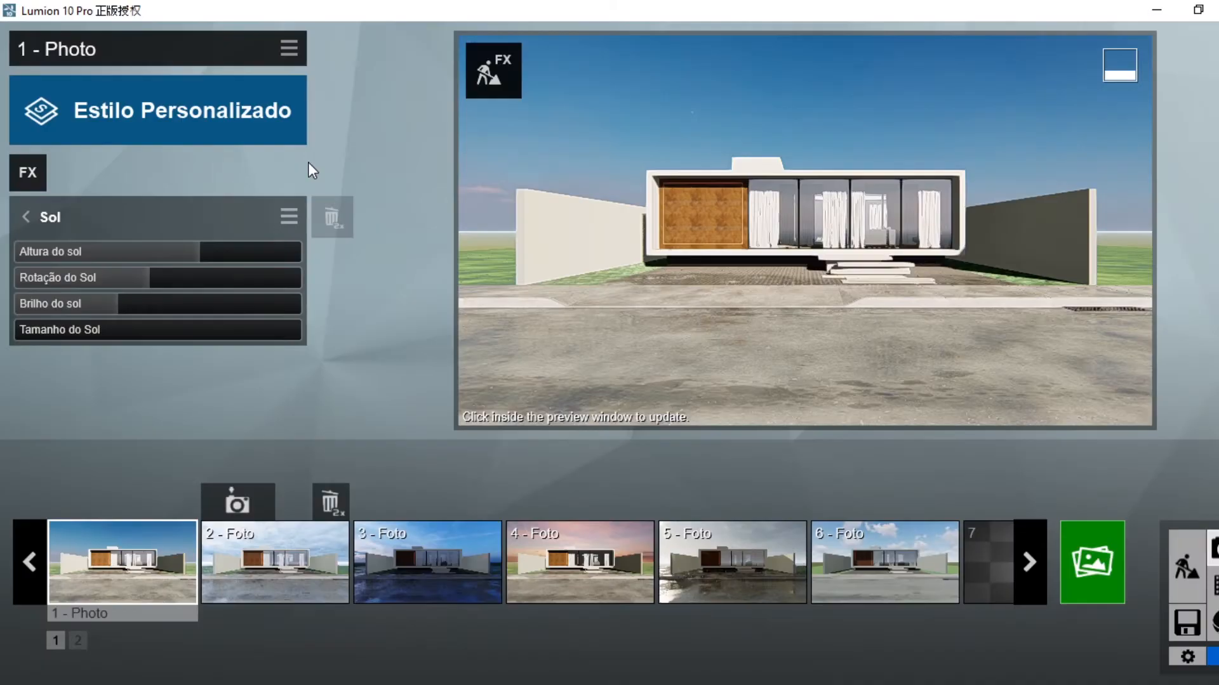
left_click(30, 219)
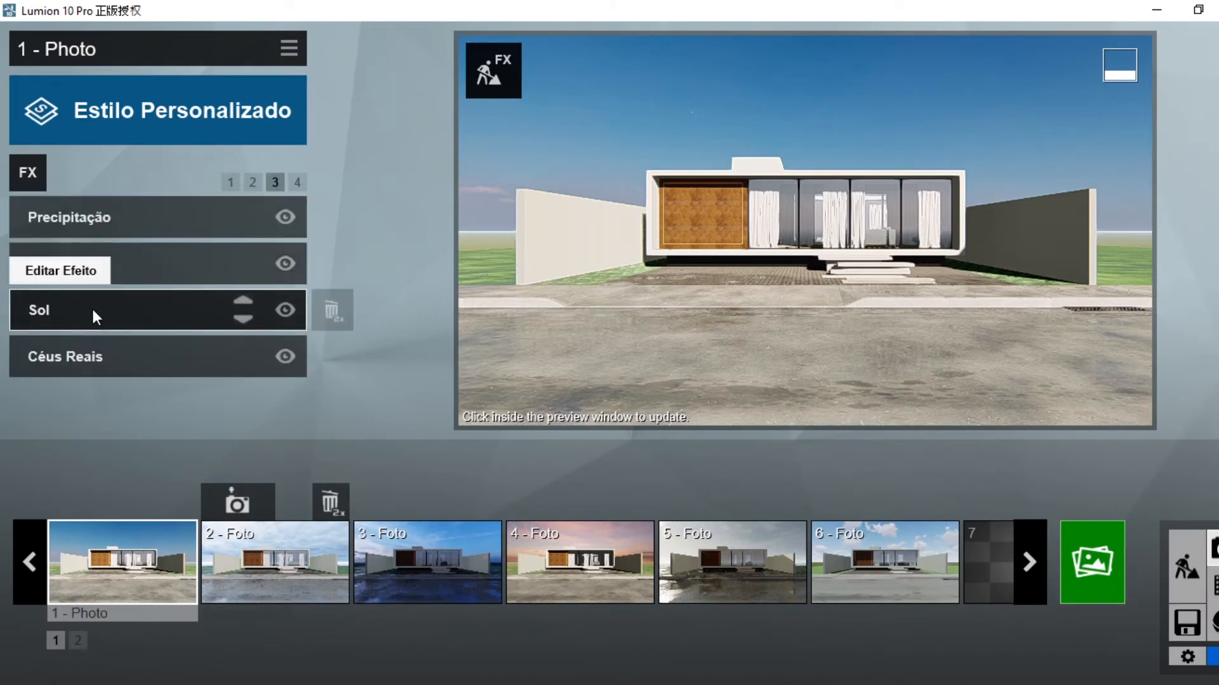
Paste the copied sun settings into photo 6's Sol effect and nudge the sun rotation up slightly, to just under half of its range.
left_click(879, 562)
left_click(140, 223)
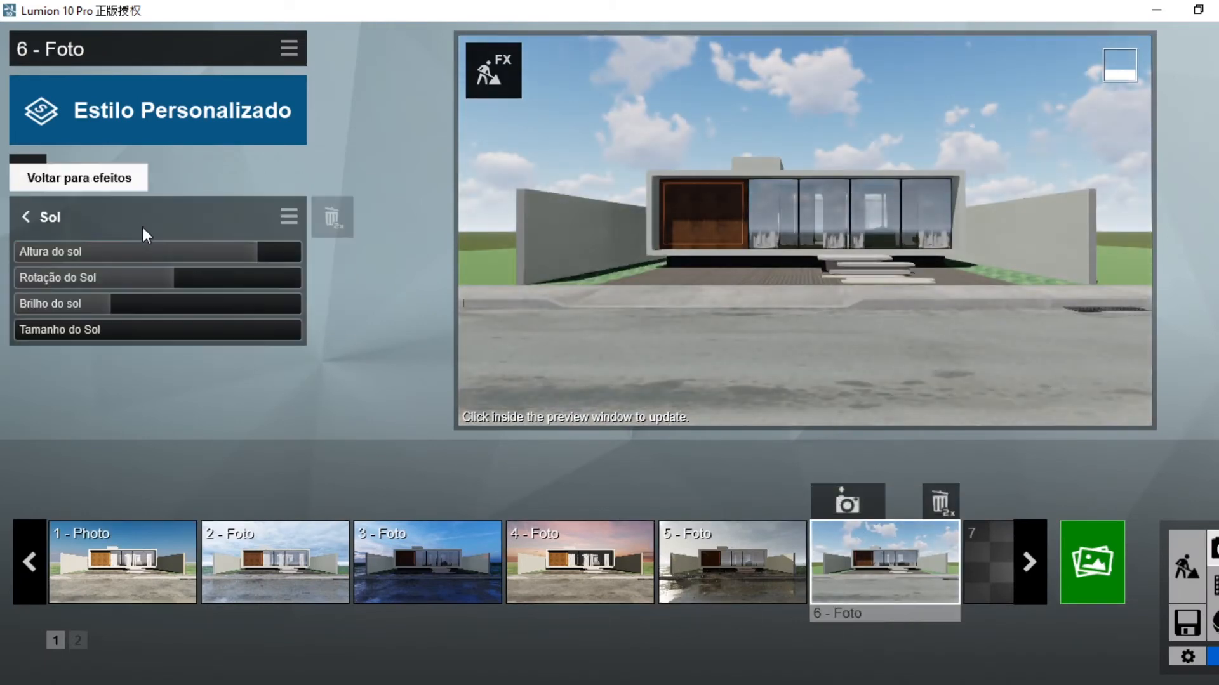
left_click(289, 216)
left_click(248, 280)
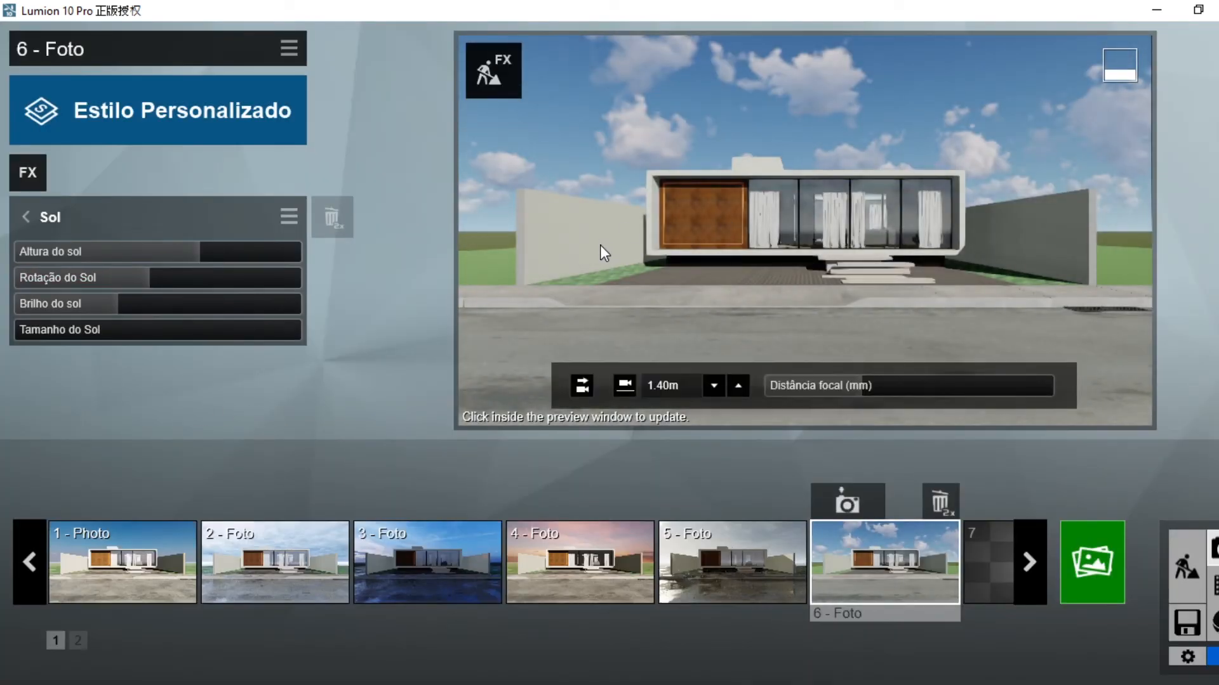
mouse_move(144, 280)
left_mouse_down()
mouse_move(133, 279)
mouse_move(153, 278)
left_mouse_up()
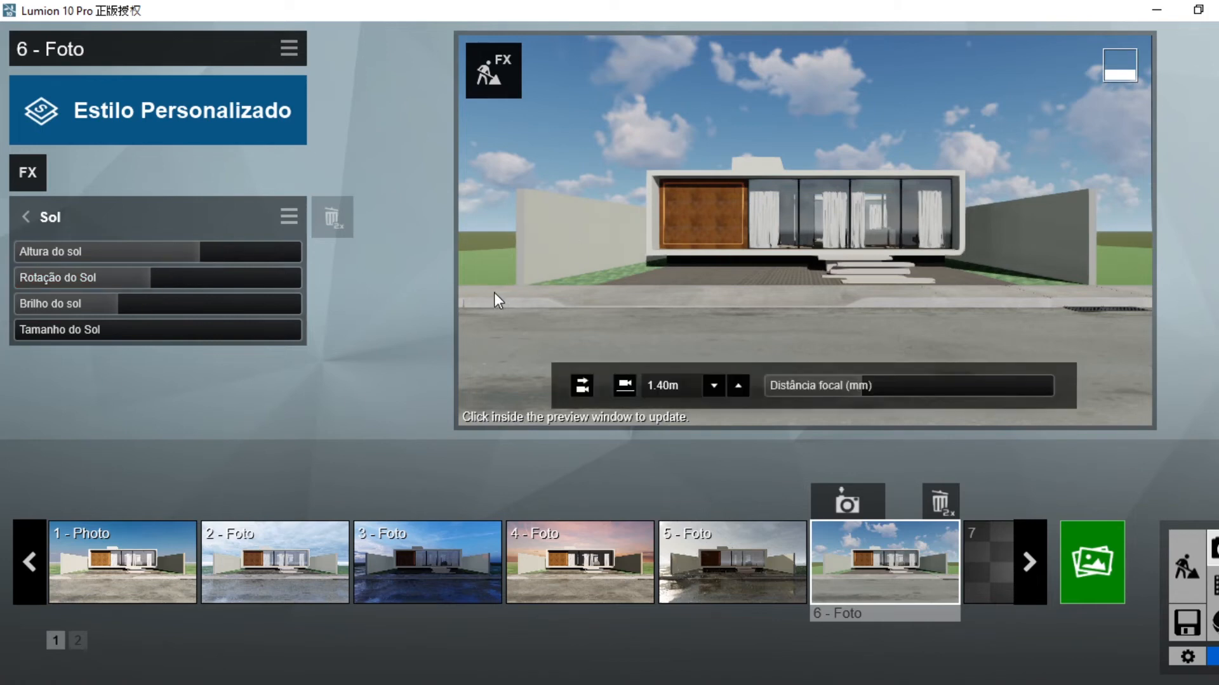
left_click(26, 216)
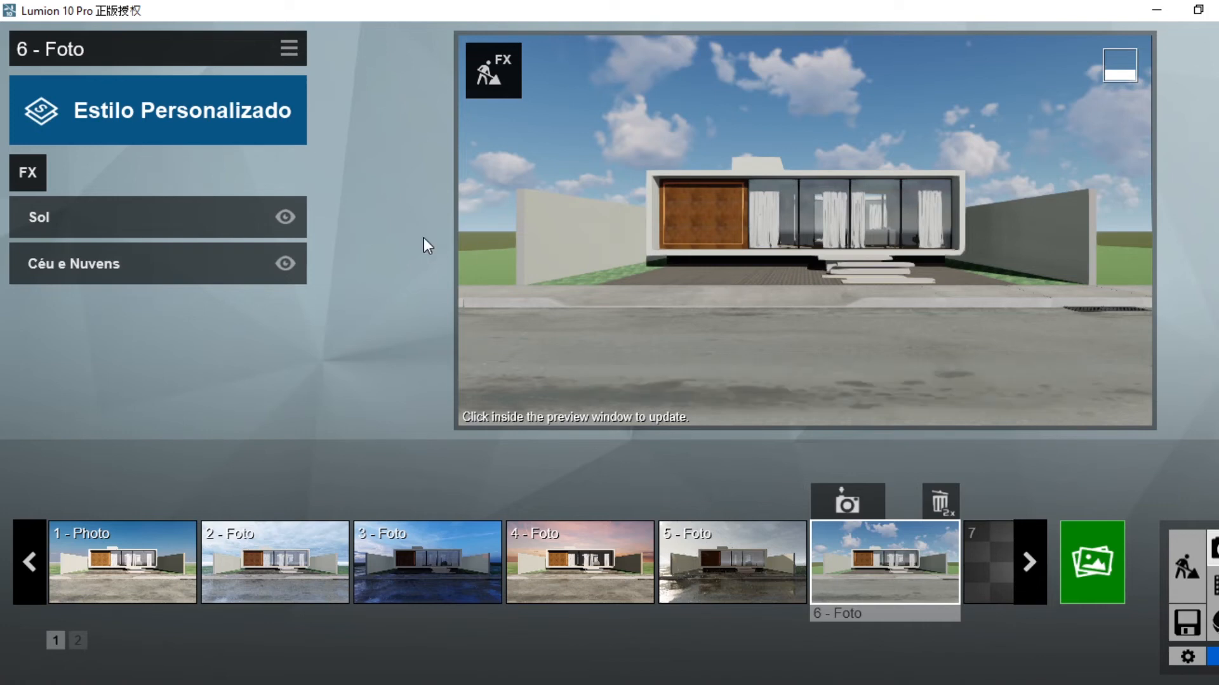
In photo 6's Céu e Nuvens effect, try a cloud position of about 0.2 and various main cloud quantities, ending at 1.0.
left_click(149, 268)
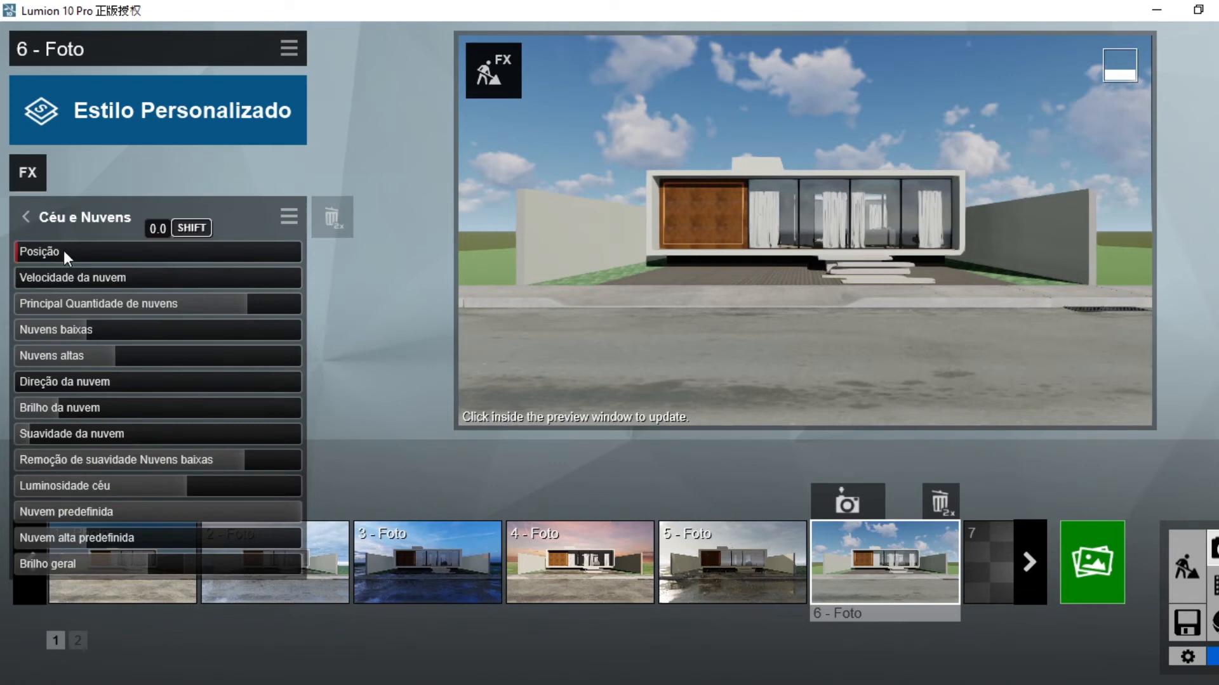
mouse_move(63, 251)
left_mouse_down()
mouse_move(142, 266)
mouse_move(119, 265)
mouse_move(111, 283)
mouse_move(124, 284)
mouse_move(9, 279)
mouse_move(69, 272)
mouse_move(95, 289)
mouse_move(68, 275)
mouse_move(176, 290)
mouse_move(4, 286)
mouse_move(102, 250)
mouse_move(83, 251)
left_mouse_up()
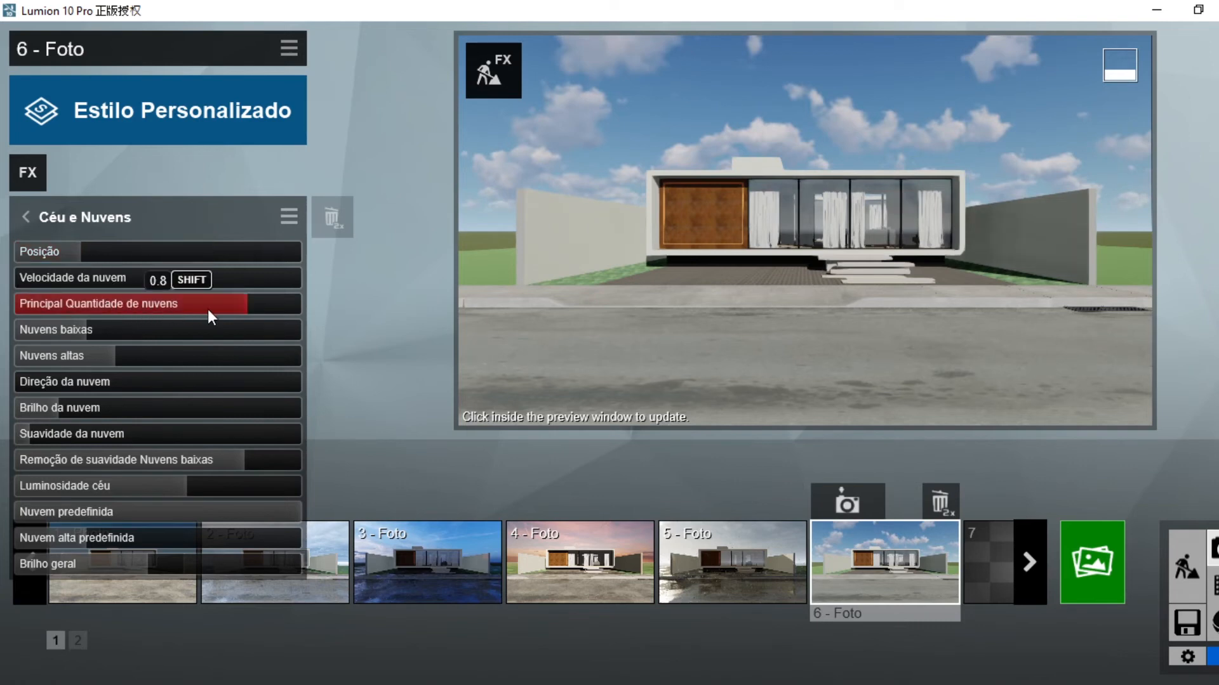
left_click_drag(218, 307, 55, 302)
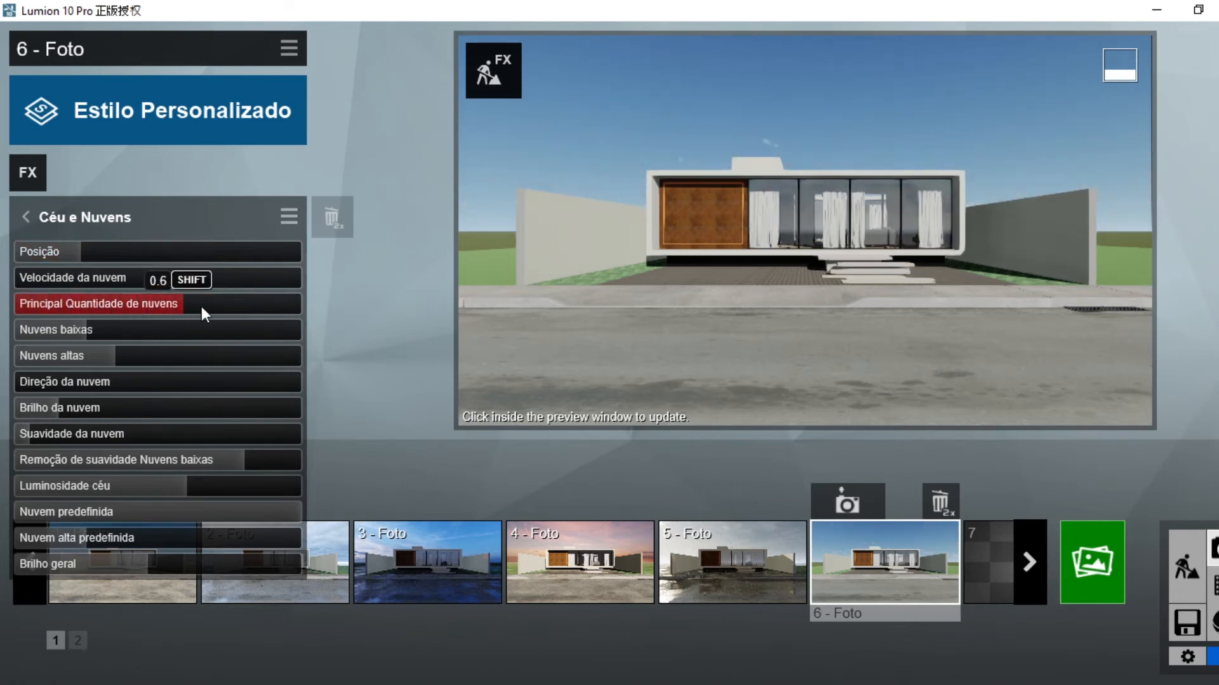
left_click_drag(201, 307, 339, 309)
left_click_drag(178, 306, 103, 306)
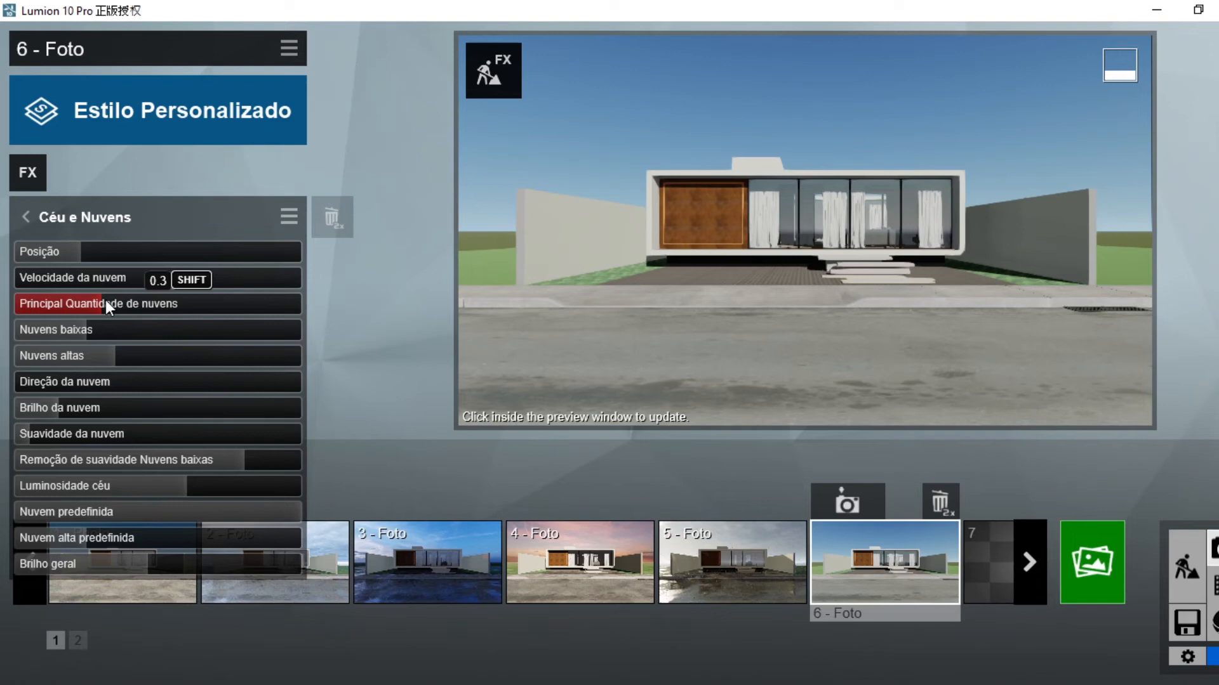
left_click_drag(156, 305, 309, 310)
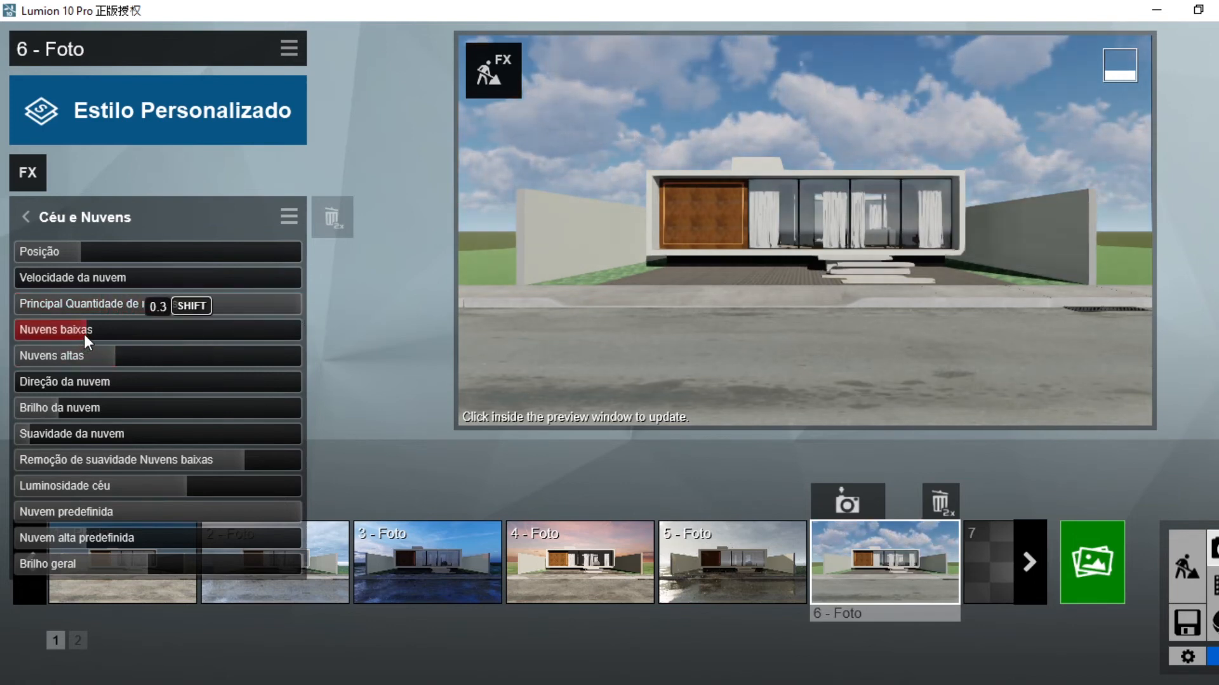
Try low clouds and main cloud quantity at about 0.6 each, with the cloud position at 0.4.
left_click_drag(85, 334, 198, 333)
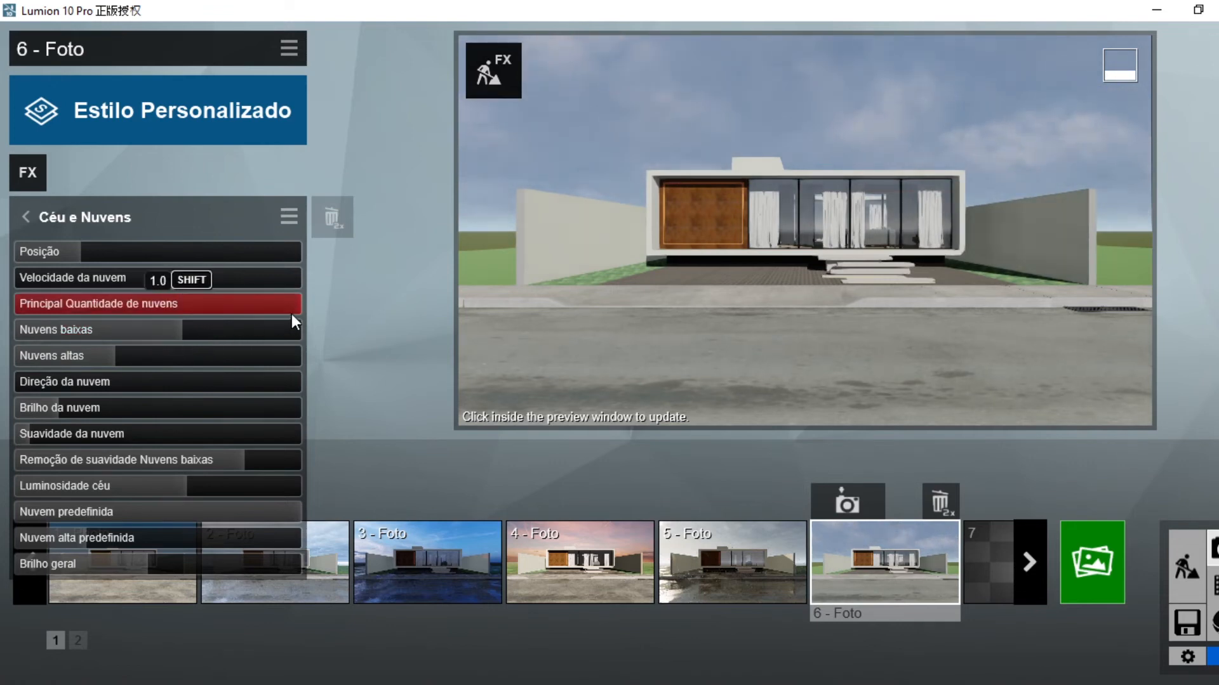
left_click_drag(291, 312, 175, 332)
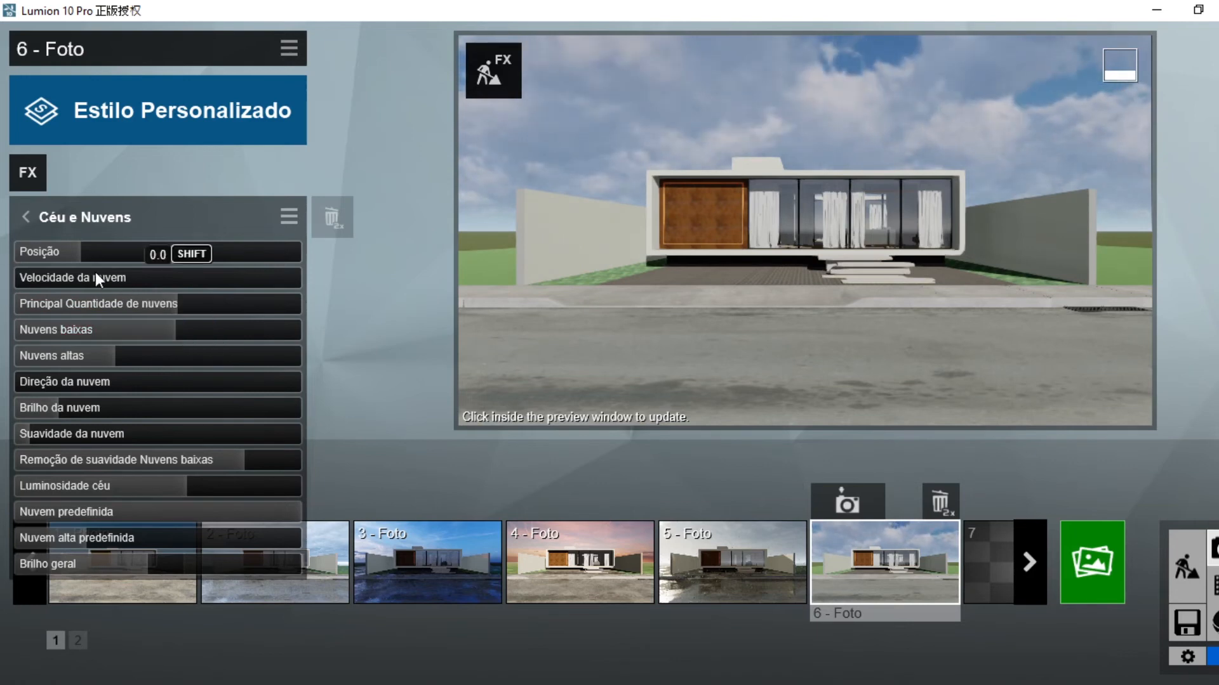
left_click_drag(88, 253, 136, 262)
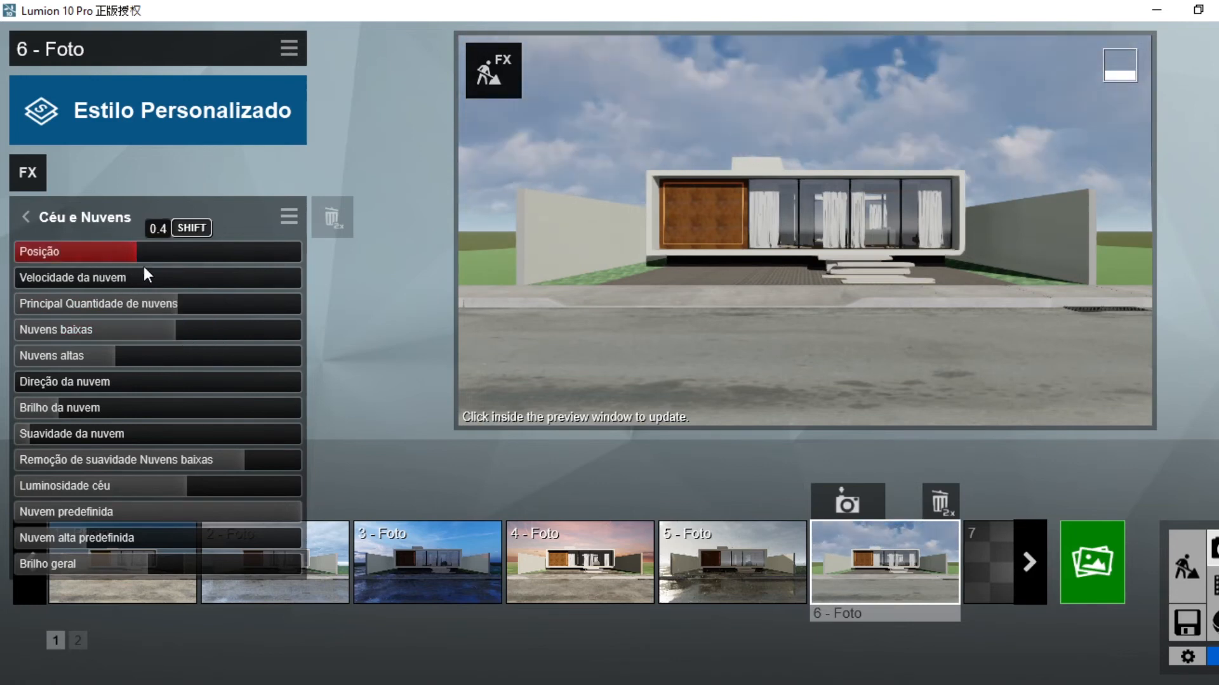
mouse_move(178, 305)
left_mouse_down()
mouse_move(219, 310)
mouse_move(192, 336)
mouse_move(190, 302)
mouse_move(143, 301)
mouse_move(180, 306)
left_mouse_up()
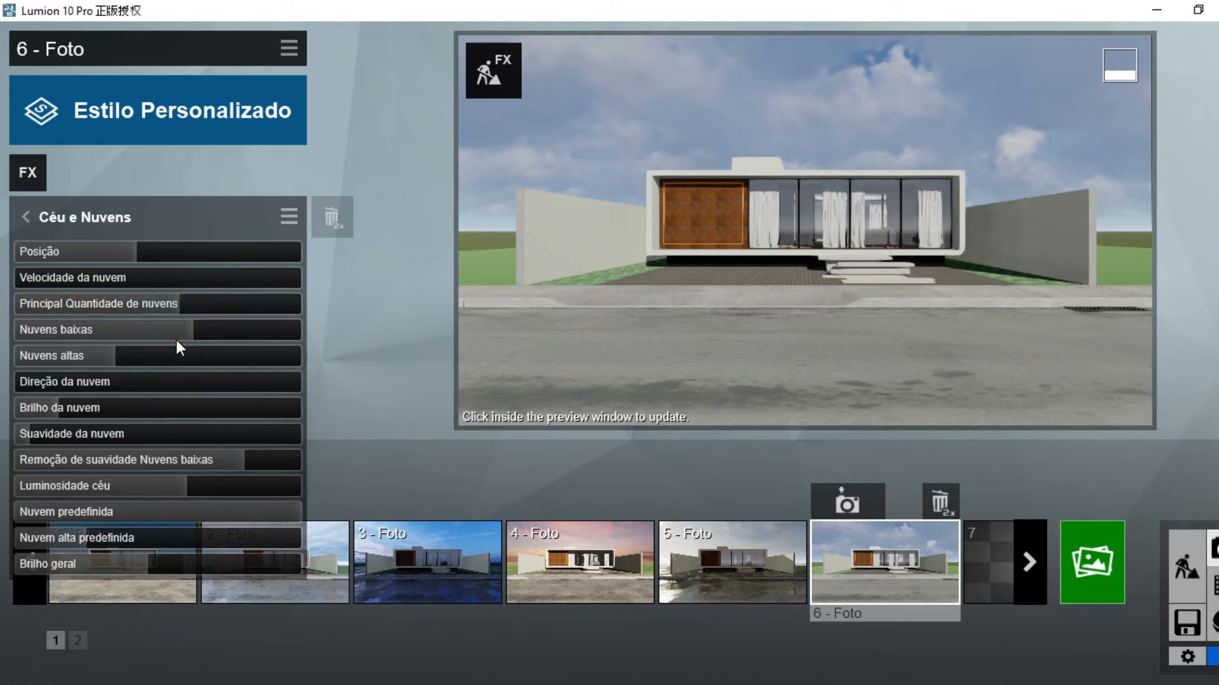
Set high clouds to 0.0, low clouds to about 0.4, main cloud quantity to about 0.6 and cloud position to about 0.1.
left_click_drag(190, 334, 3, 374)
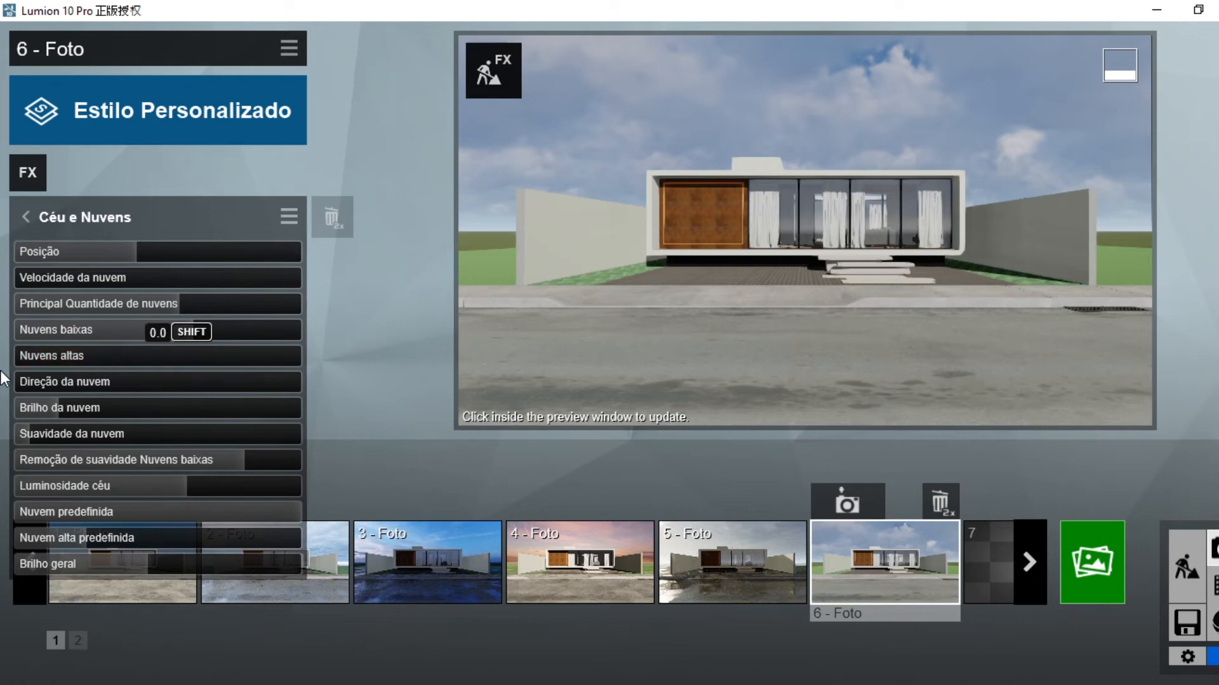
left_click_drag(95, 333, 3, 359)
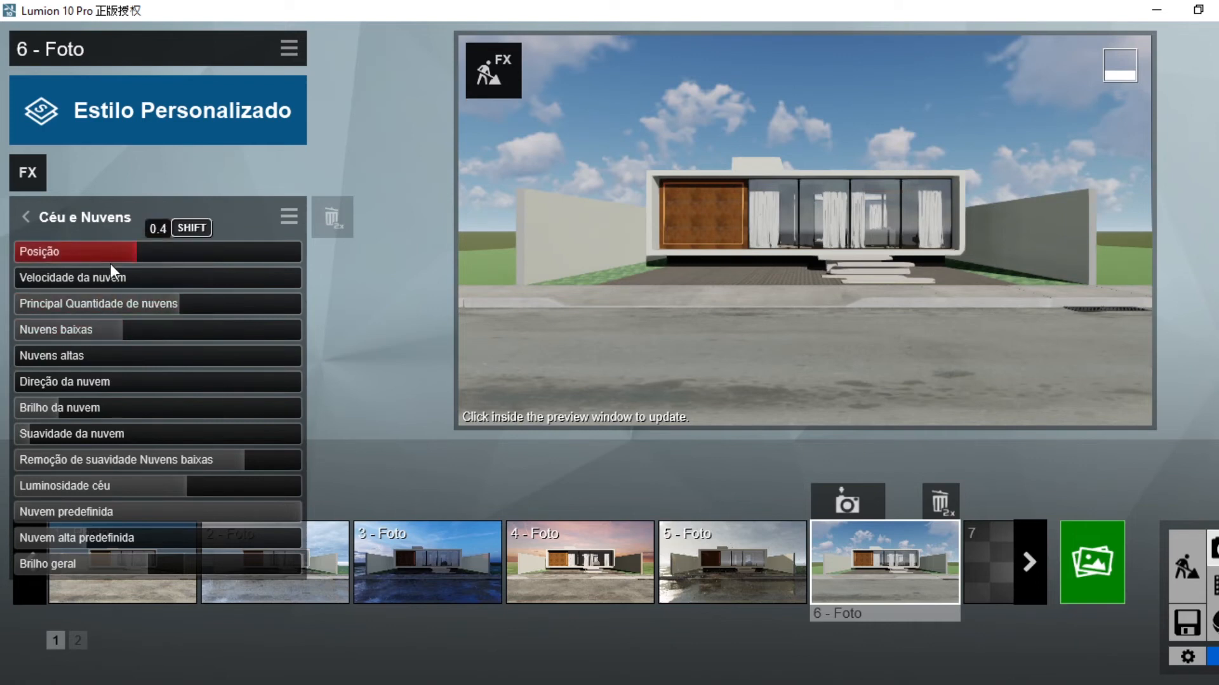
left_click_drag(136, 257, 128, 259)
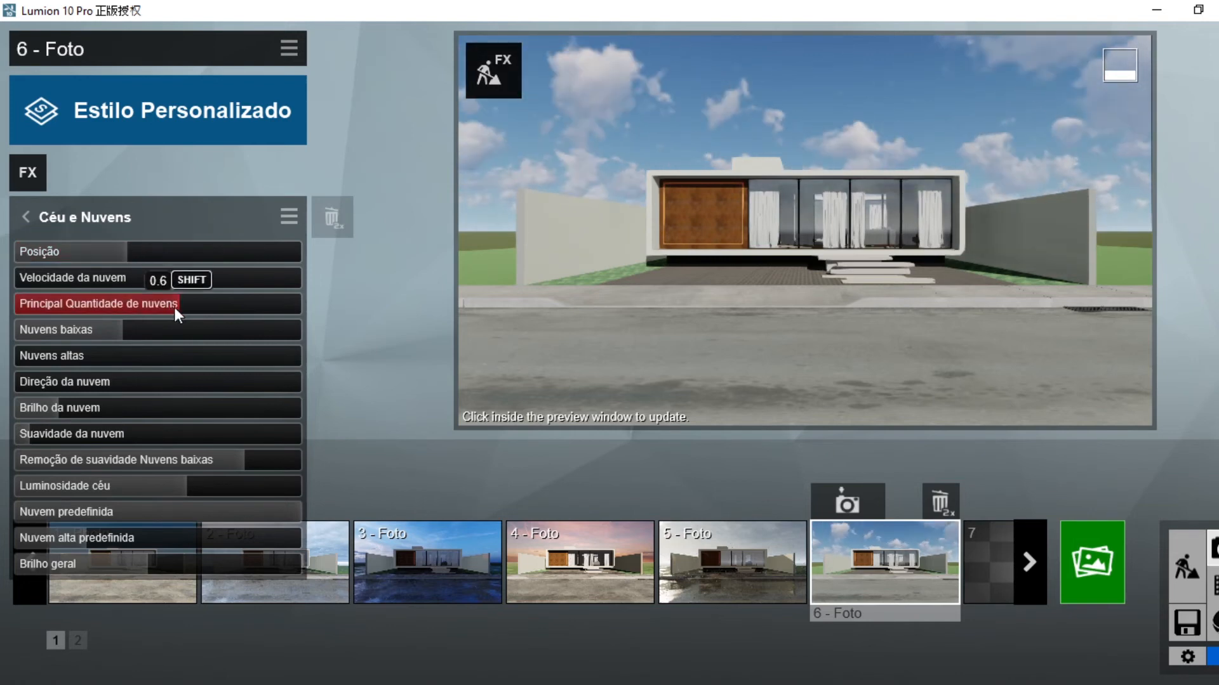
mouse_move(164, 305)
left_mouse_down()
mouse_move(218, 308)
mouse_move(181, 305)
left_mouse_up()
mouse_move(124, 334)
left_mouse_down()
mouse_move(168, 335)
mouse_move(128, 332)
left_mouse_up()
left_click_drag(121, 261, 52, 260)
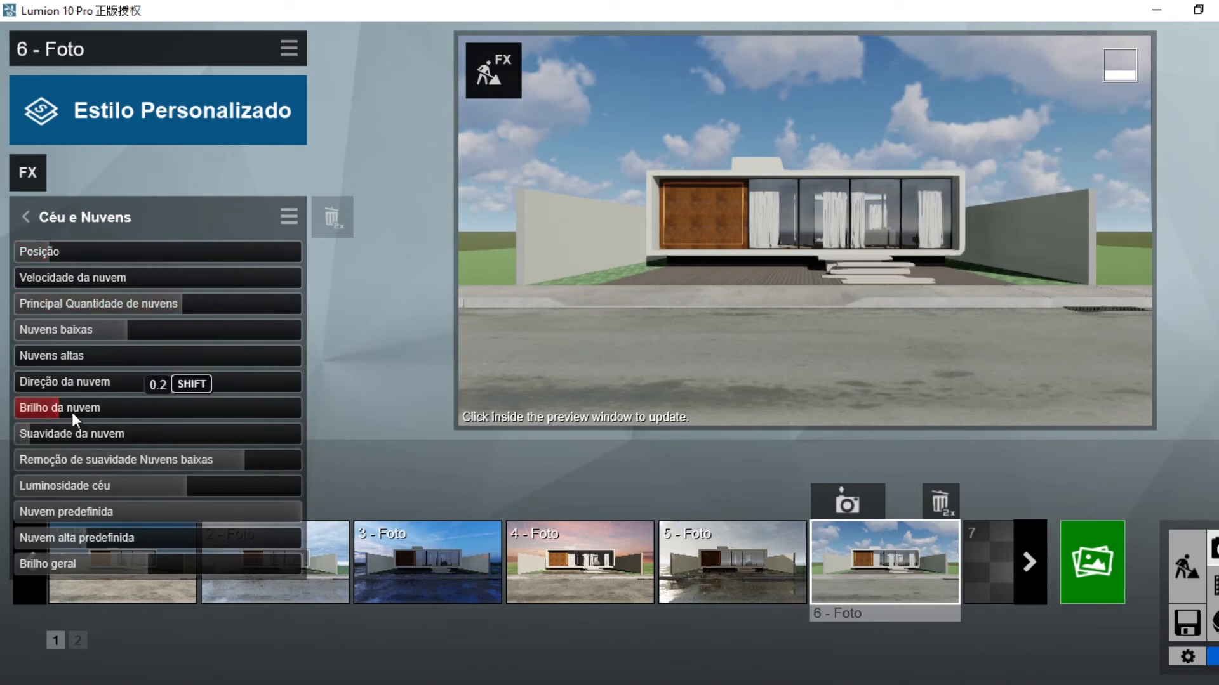
Set the cloud brightness to about 0.2 and lower the cloud softness to 0.0 in photo 6's Céu e Nuvens effect.
left_click_drag(77, 414, 142, 417)
left_click_drag(226, 419, 28, 459)
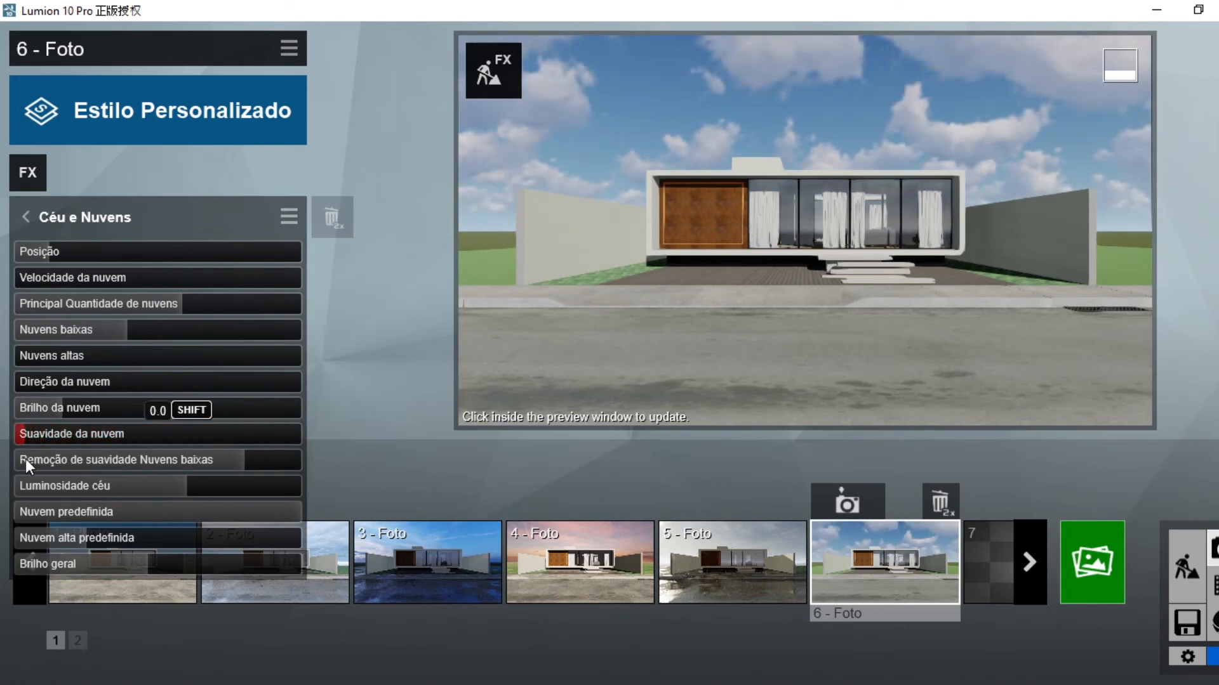
left_click_drag(26, 459, 27, 459)
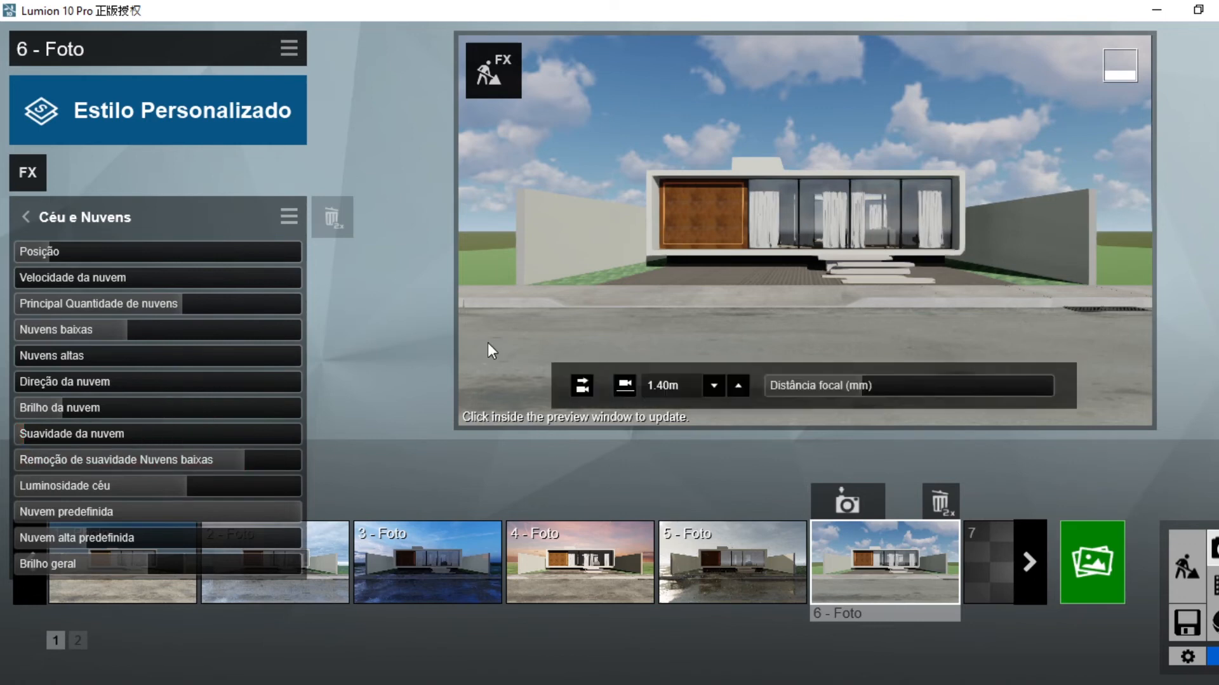
left_click(27, 218)
Add the Correção de Cor effect to photo 6, setting contrast to about 0.6 and raising temperature and gamma correction slightly.
left_click(46, 180)
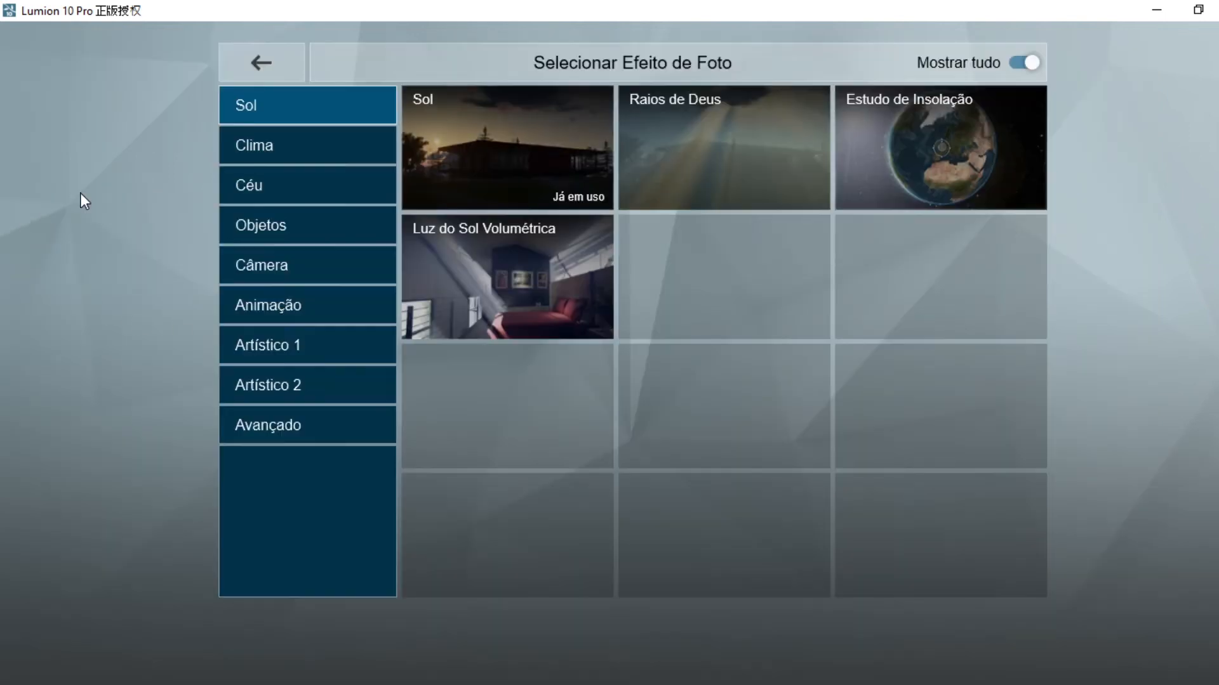
left_click(262, 64)
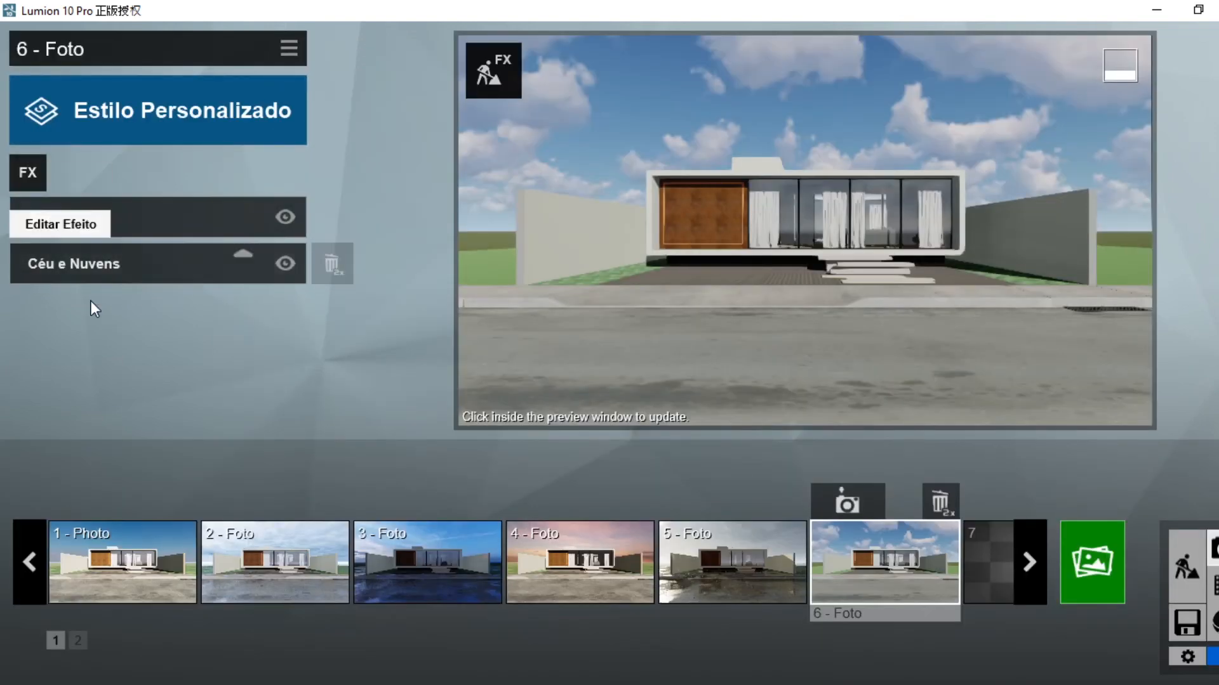
left_click(30, 179)
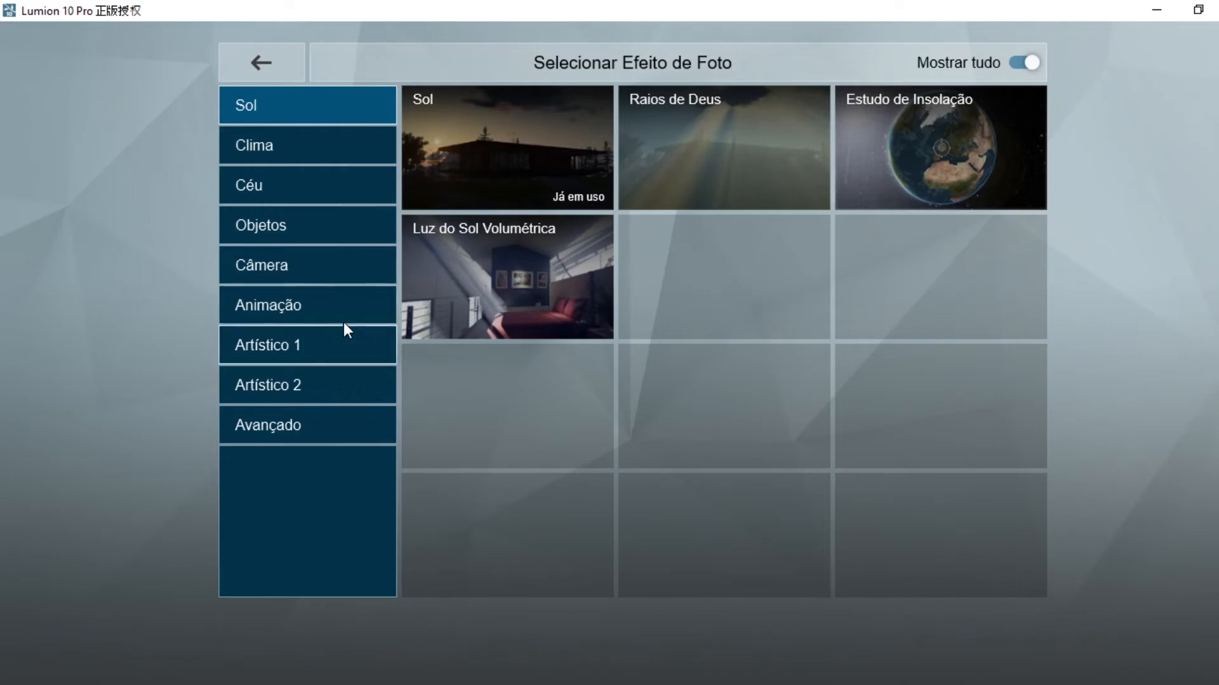
left_click(301, 348)
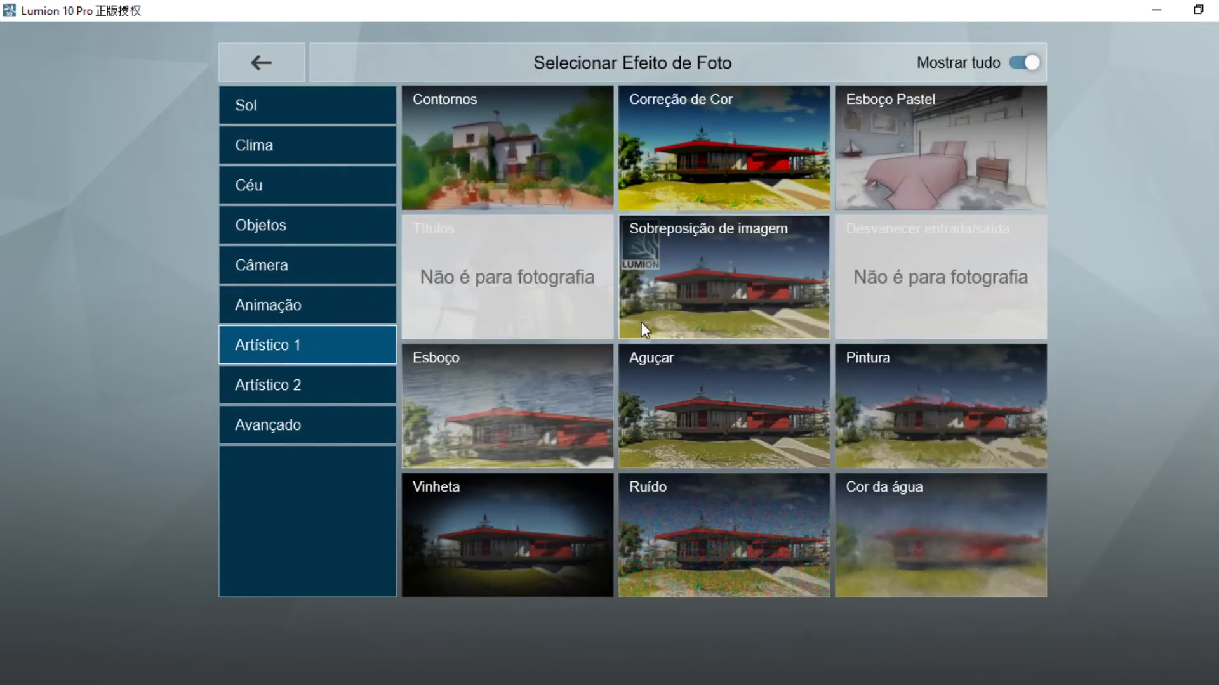
left_click(712, 159)
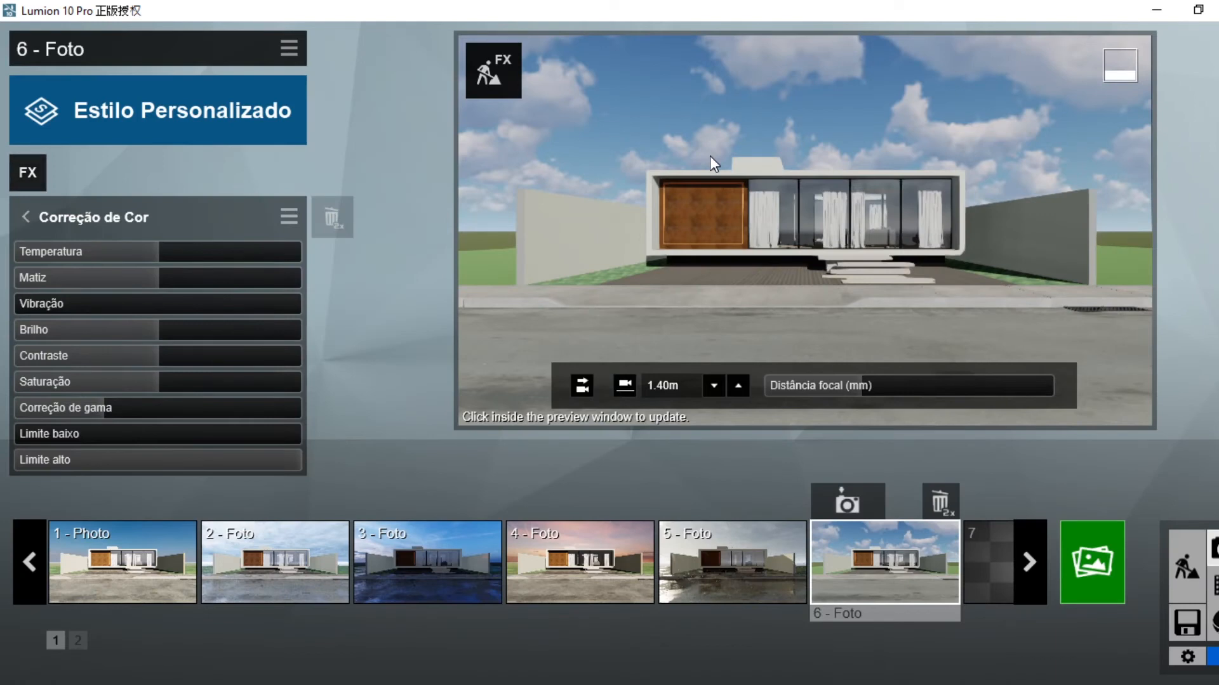
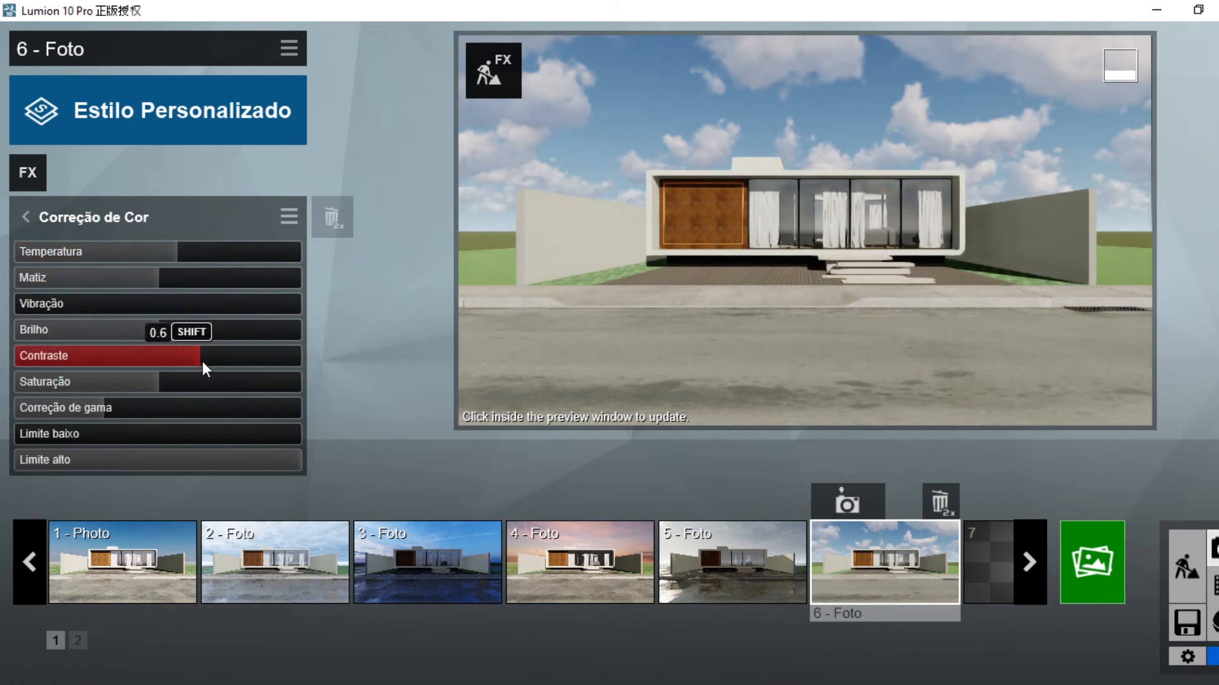
left_click_drag(202, 363, 207, 363)
left_click_drag(105, 412, 112, 411)
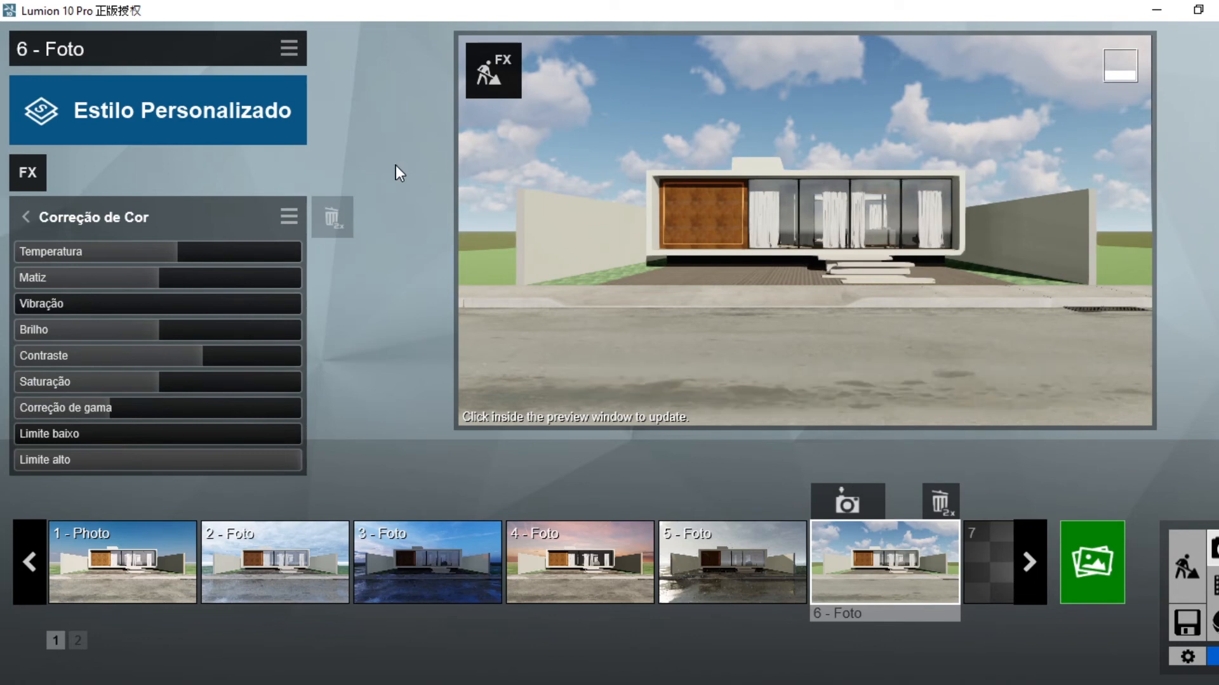
Compare the look of photo 1 with photo 6.
left_click(136, 570)
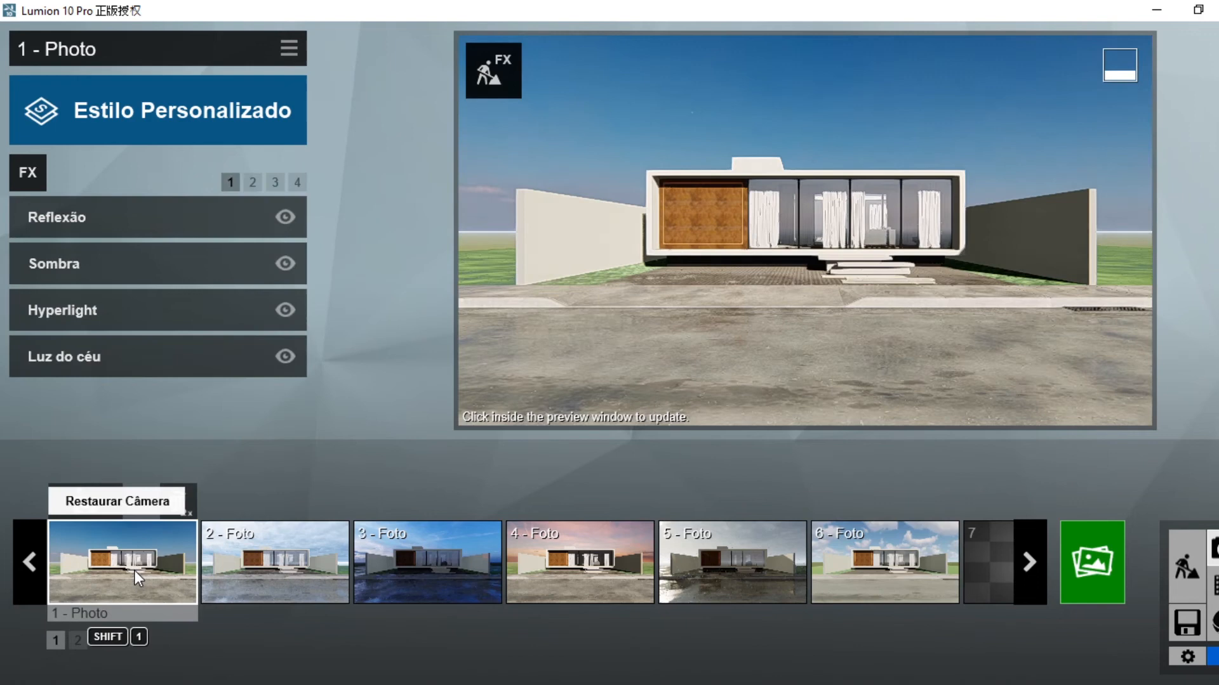
left_click(858, 584)
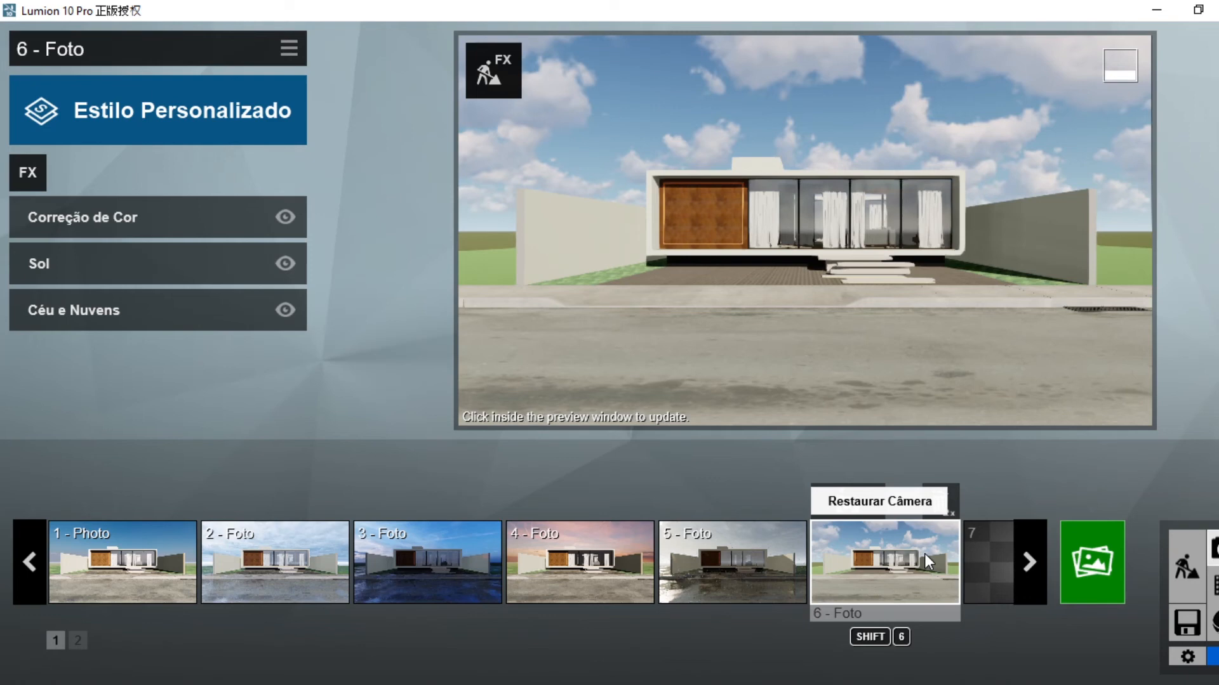
mouse_move(625, 387)
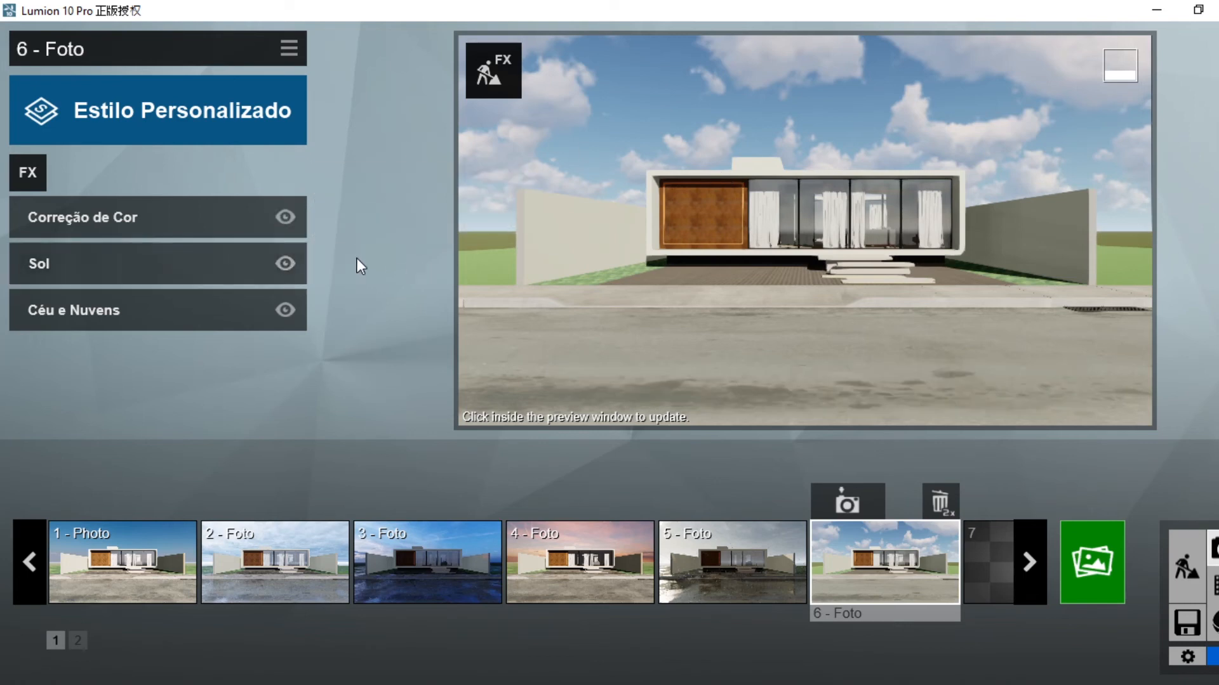
Try a night look for photo 6 by lowering the sun height in its Sol effect to about -2.9°.
left_click(178, 262)
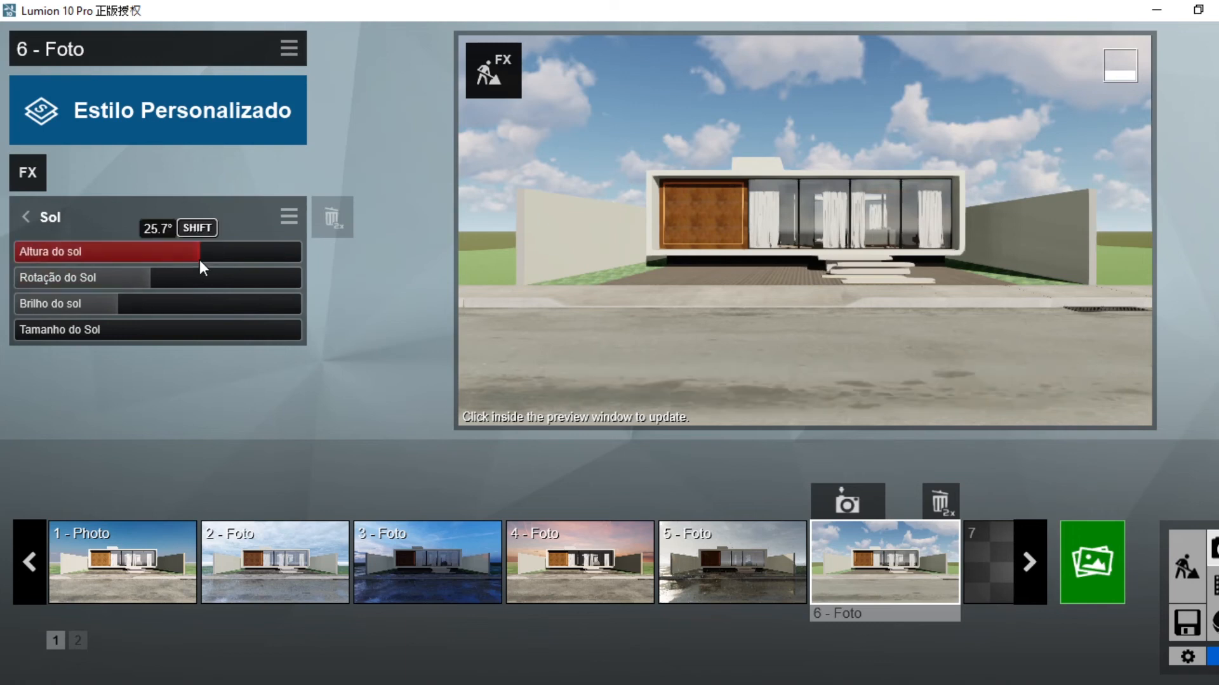
left_click_drag(200, 256, 158, 257)
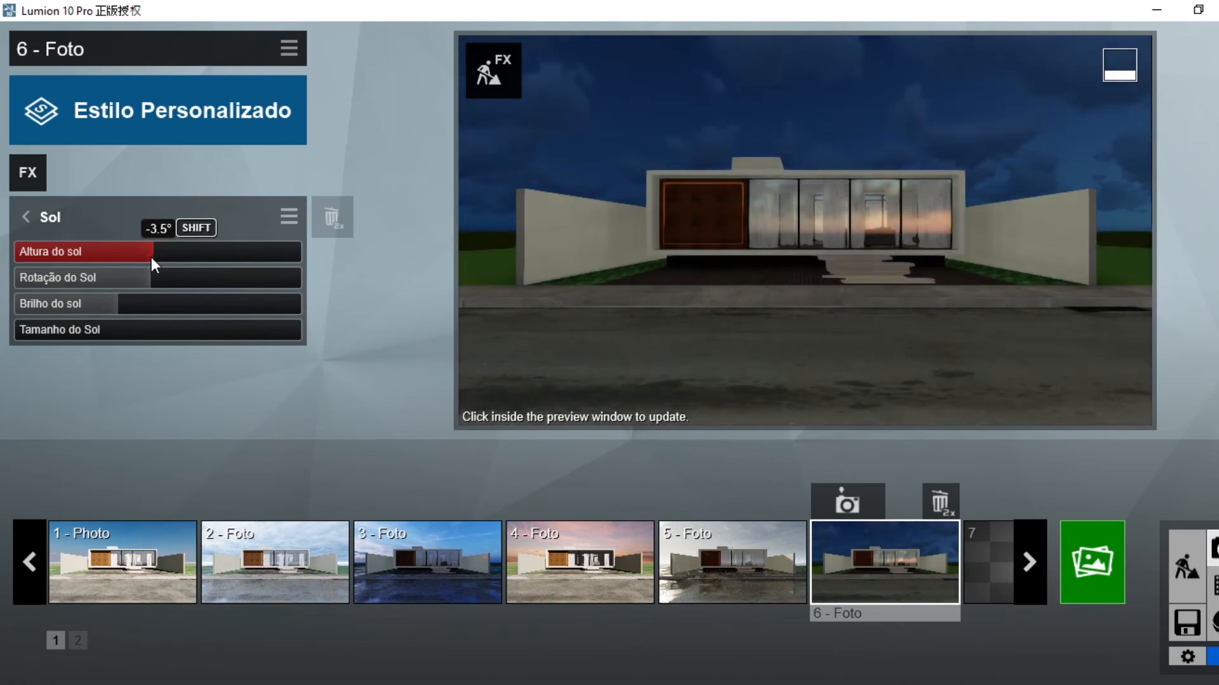
mouse_move(150, 257)
left_mouse_down()
mouse_move(1, 262)
mouse_move(150, 257)
left_mouse_up()
mouse_move(37, 259)
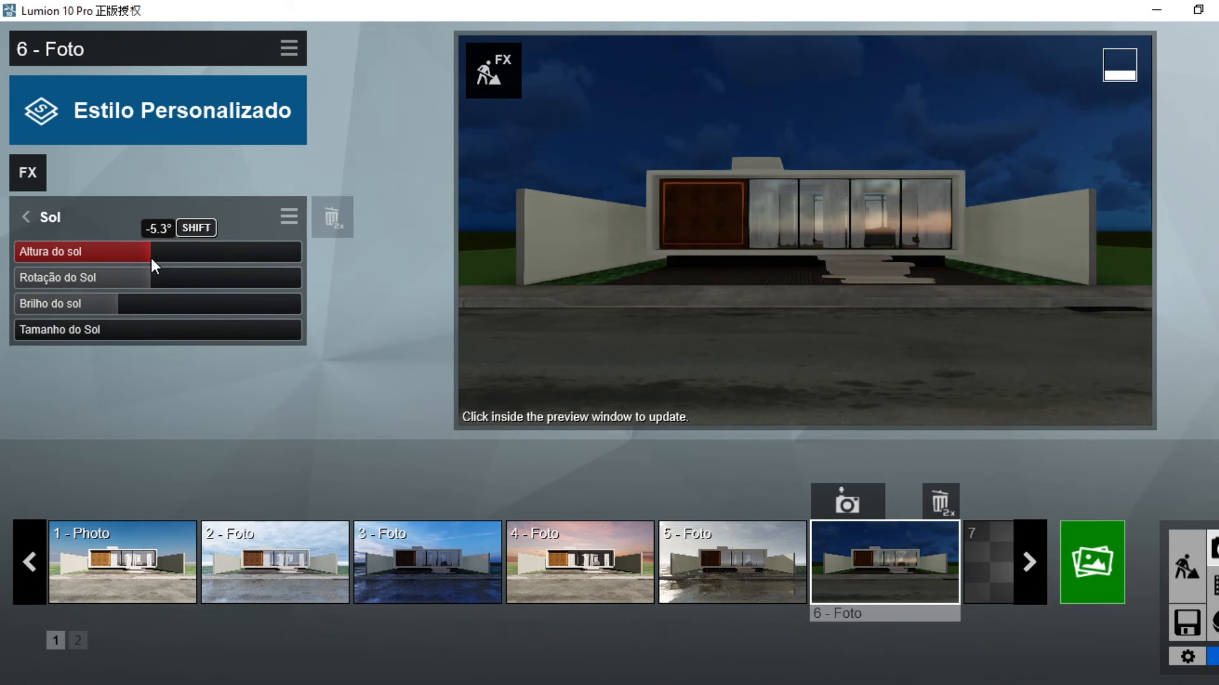
left_click_drag(151, 257, 153, 258)
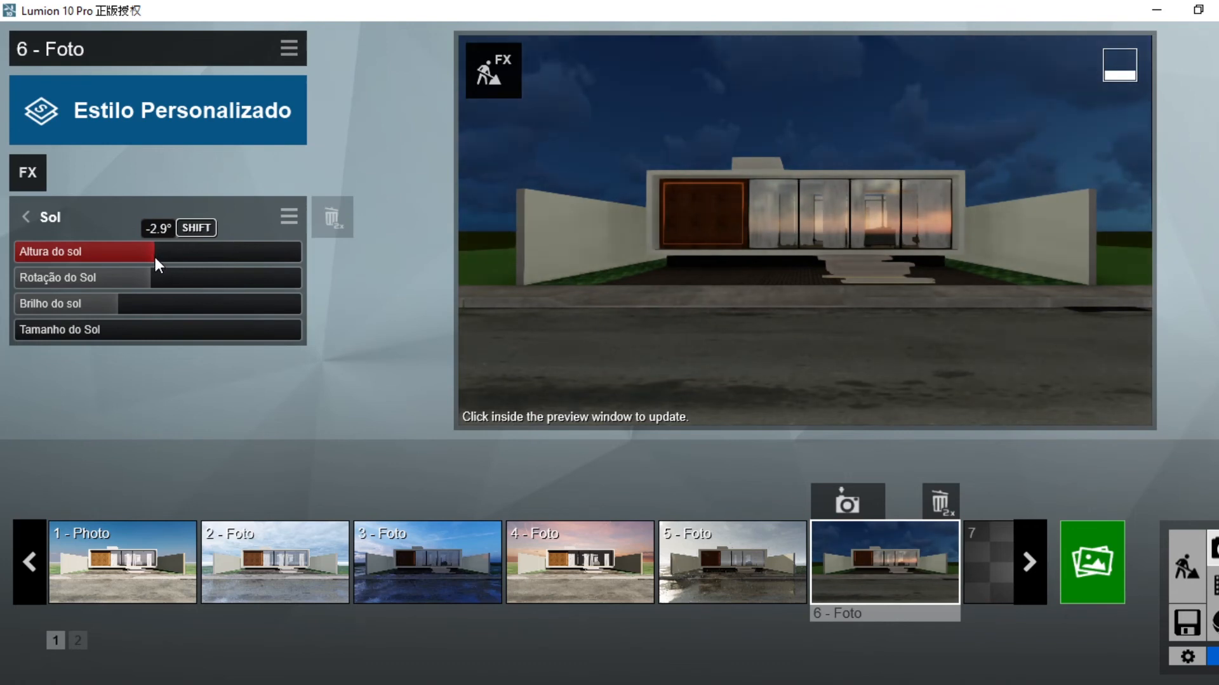
left_click(23, 220)
Raise the low clouds and the main cloud quantity of photo 6's Céu e Nuvens effect to about 0.6 each.
left_click(112, 315)
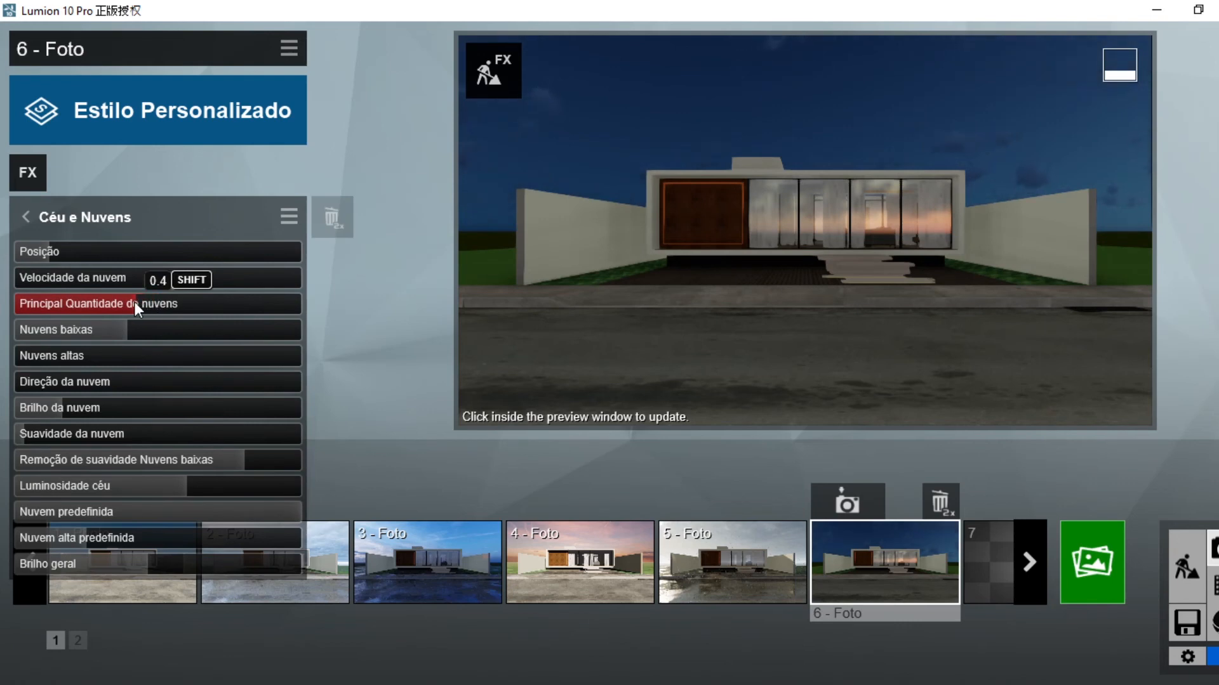
left_click_drag(126, 327, 188, 335)
left_click_drag(133, 306, 195, 311)
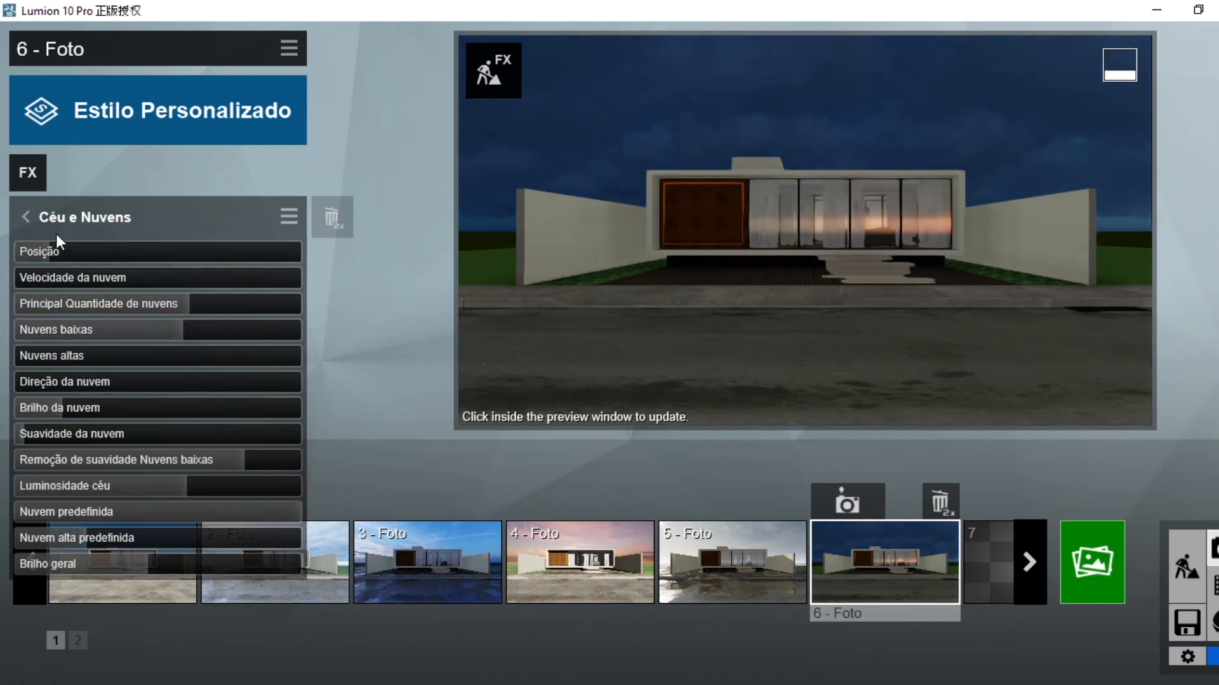
left_click(56, 229)
In photo 6's Sol effect, set a daytime sun height just over 60% of its range and lower the sun brightness to 0.1.
left_click(140, 265)
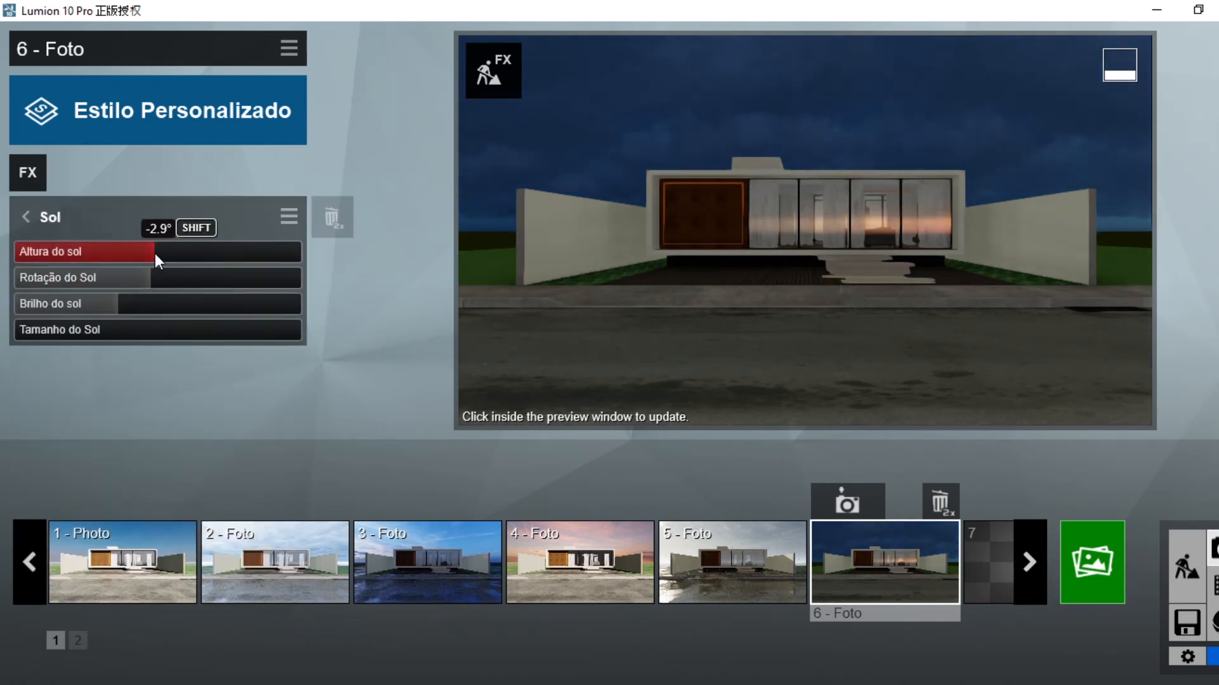
left_click_drag(155, 253, 215, 256)
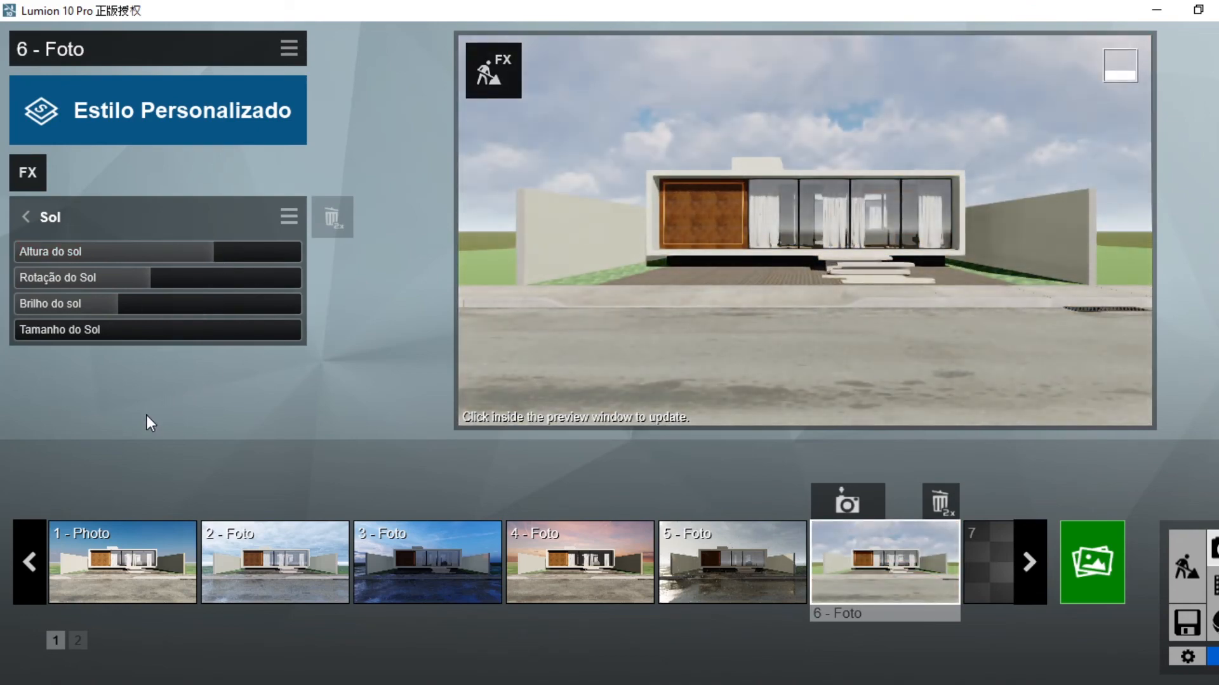
left_click_drag(72, 304, 17, 310)
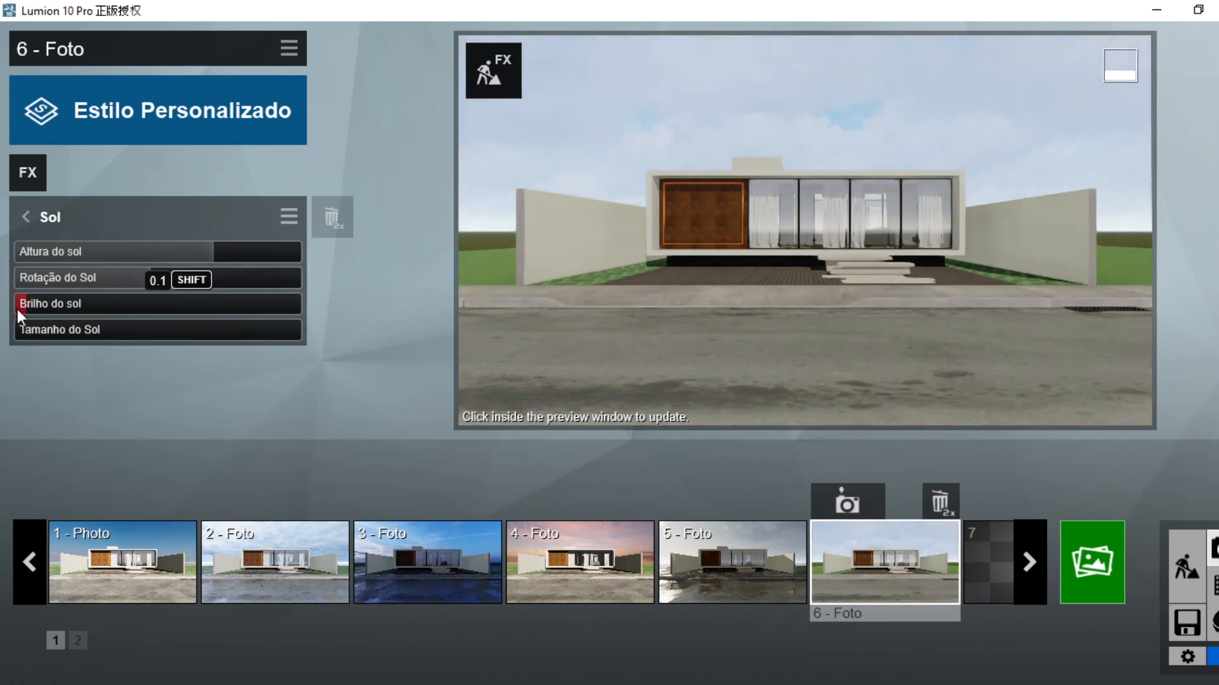
left_click_drag(161, 279, 195, 256)
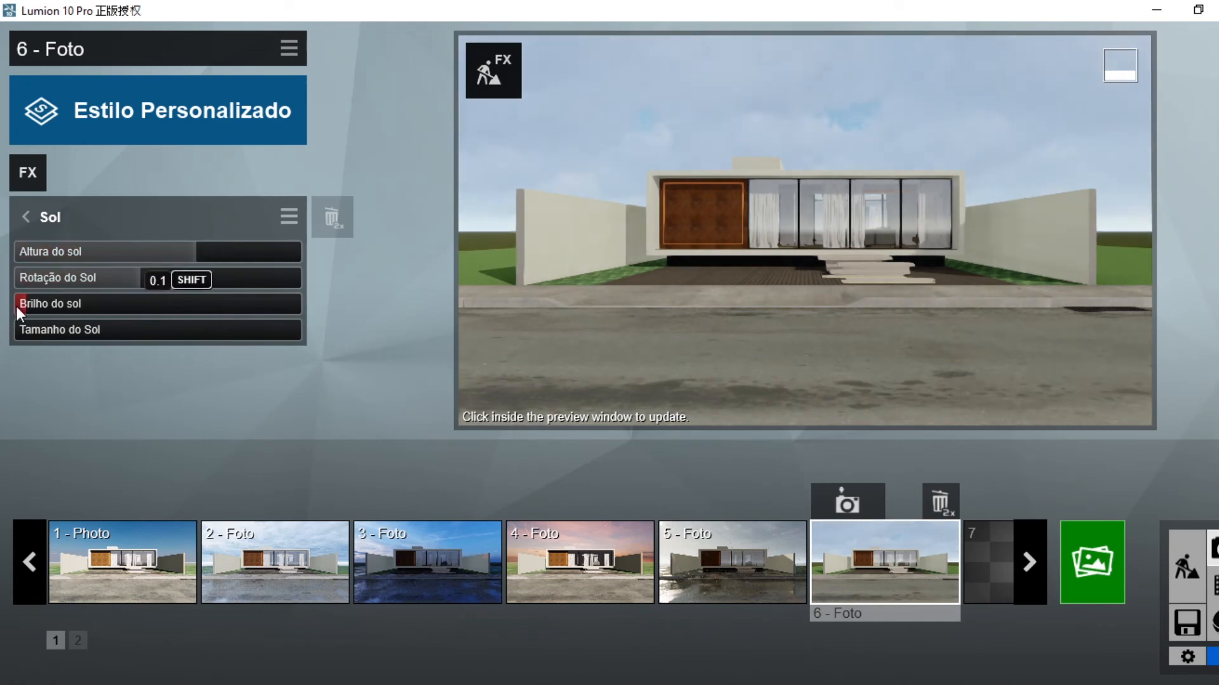
Set the main cloud quantity in photo 6's Céu e Nuvens effect to about half of its range.
left_click(27, 217)
left_click(116, 307)
left_click_drag(121, 304, 144, 301)
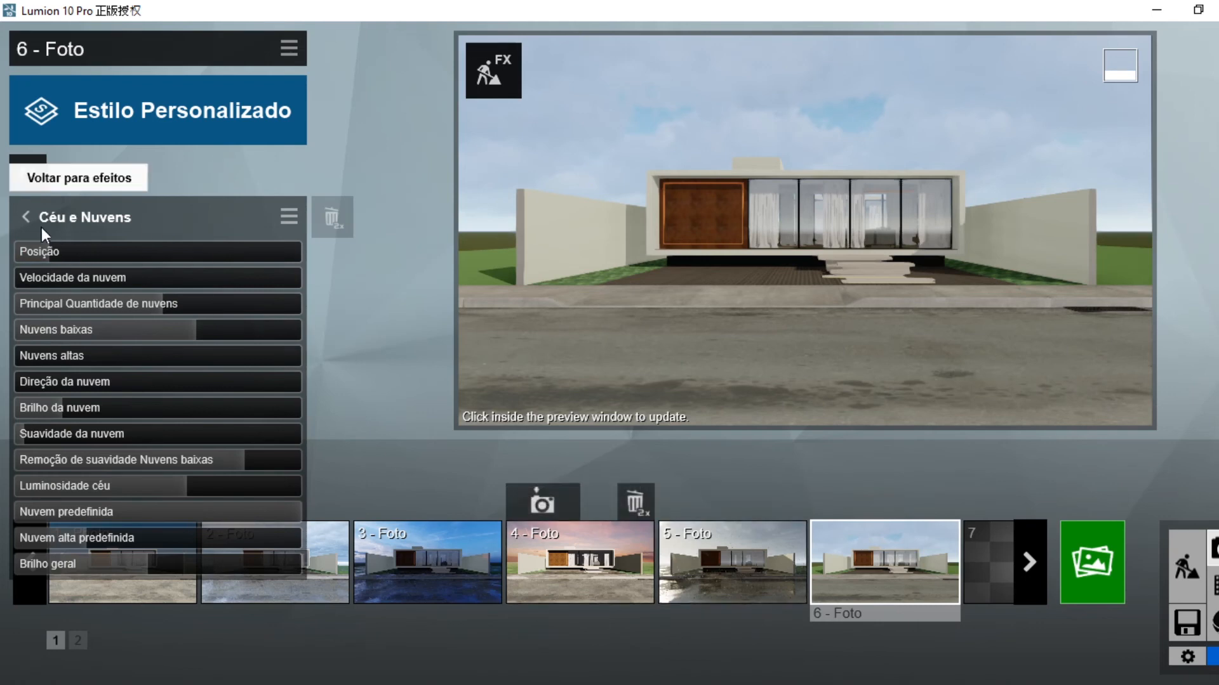
left_click(26, 218)
Examine which effects are applied to photo 1 and compare them with those of photo 6.
left_click(101, 562)
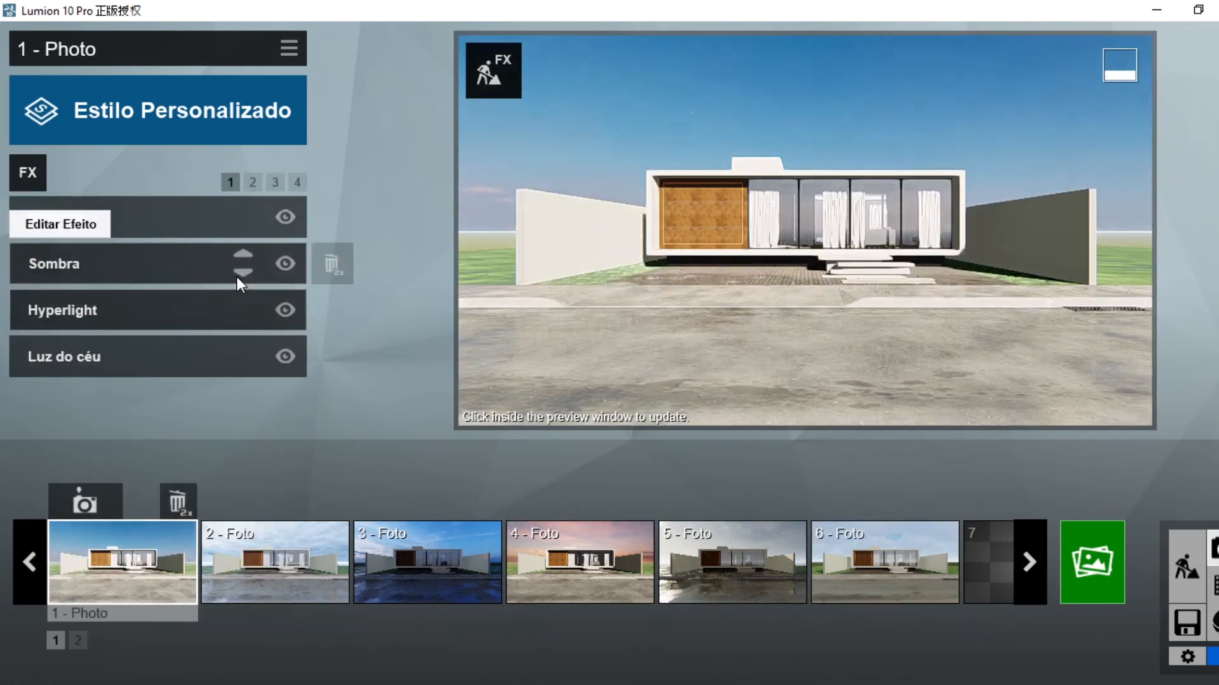
left_click(296, 182)
left_click(275, 182)
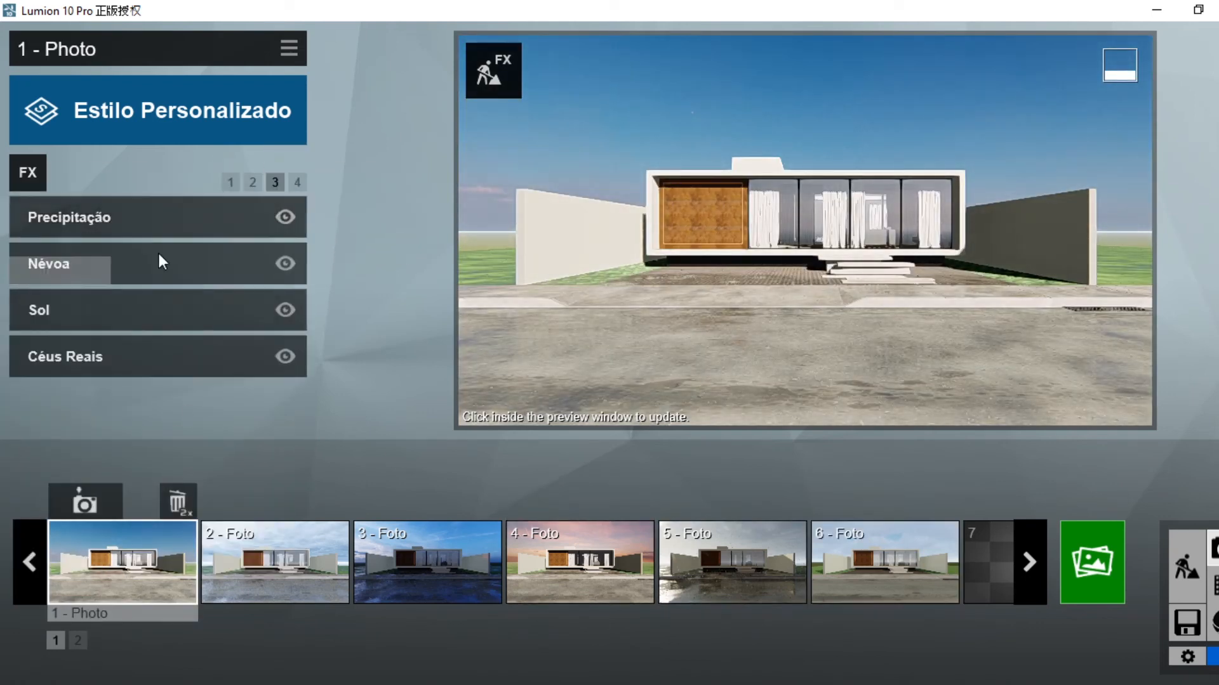
left_click(227, 185)
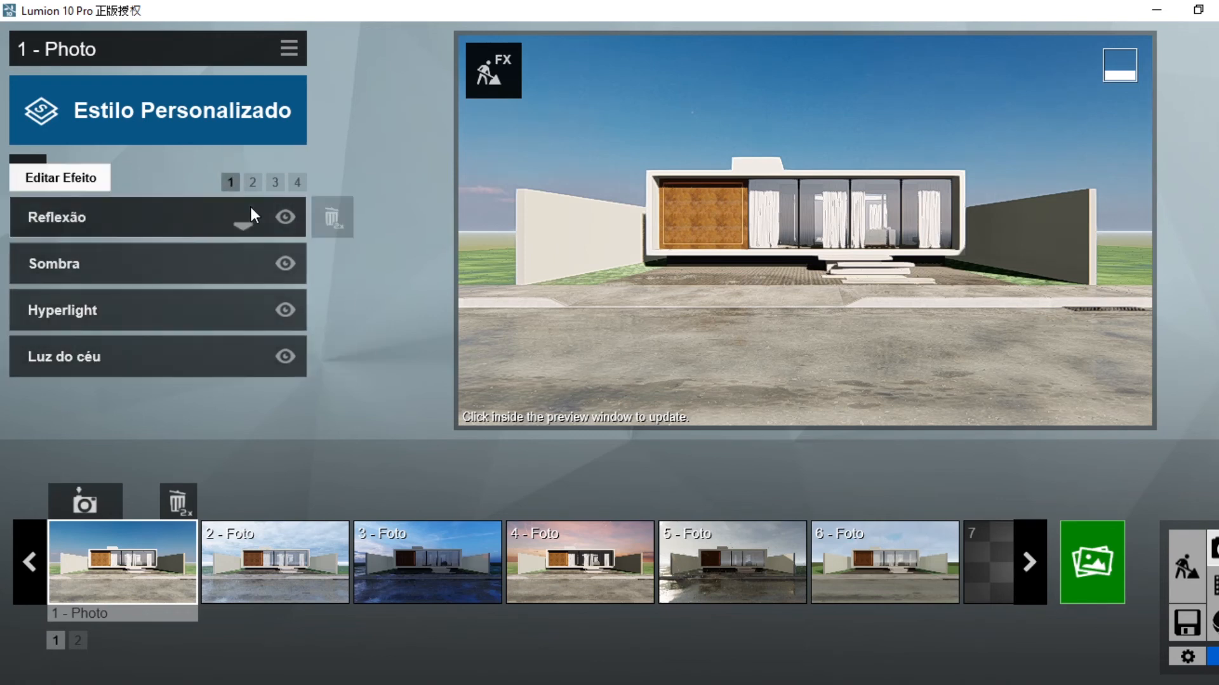
left_click(253, 182)
left_click(296, 182)
left_click(230, 182)
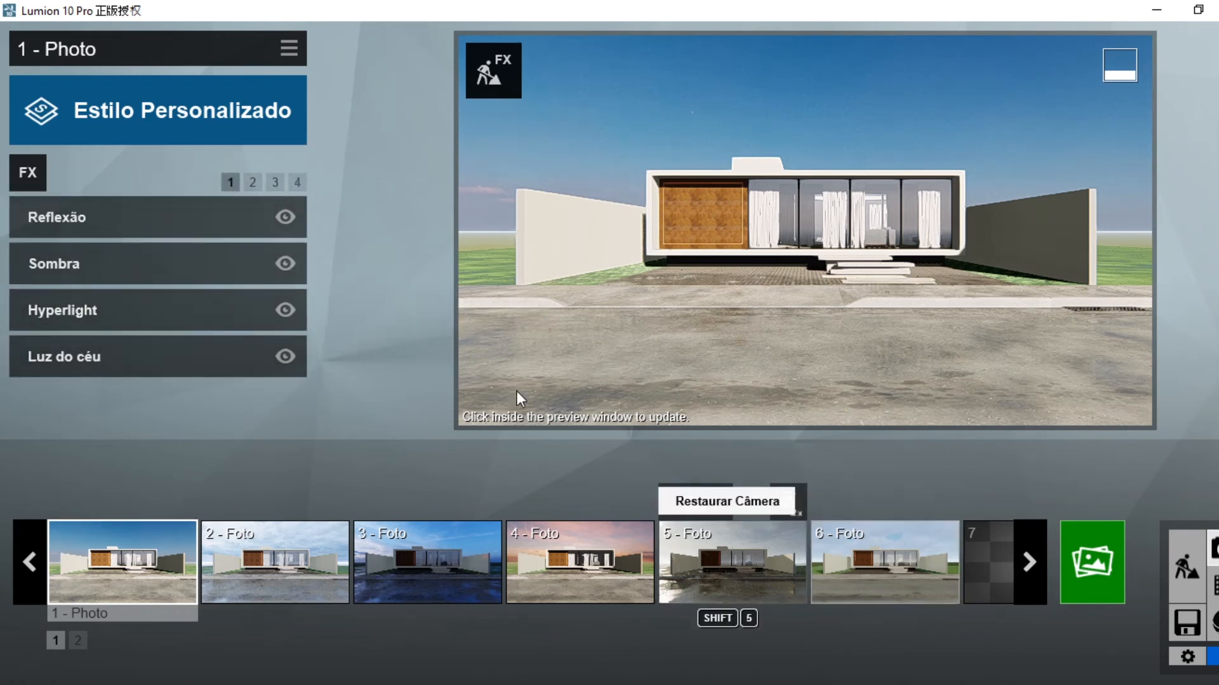
left_click(296, 183)
left_click(275, 182)
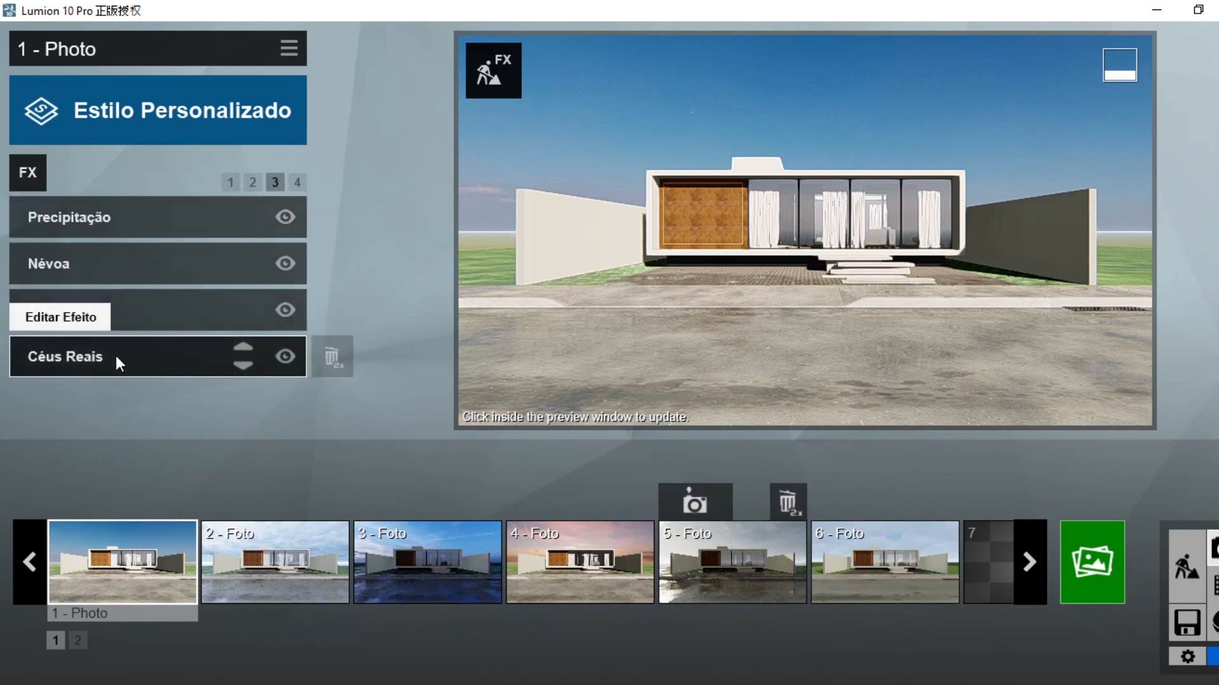
left_click(876, 579)
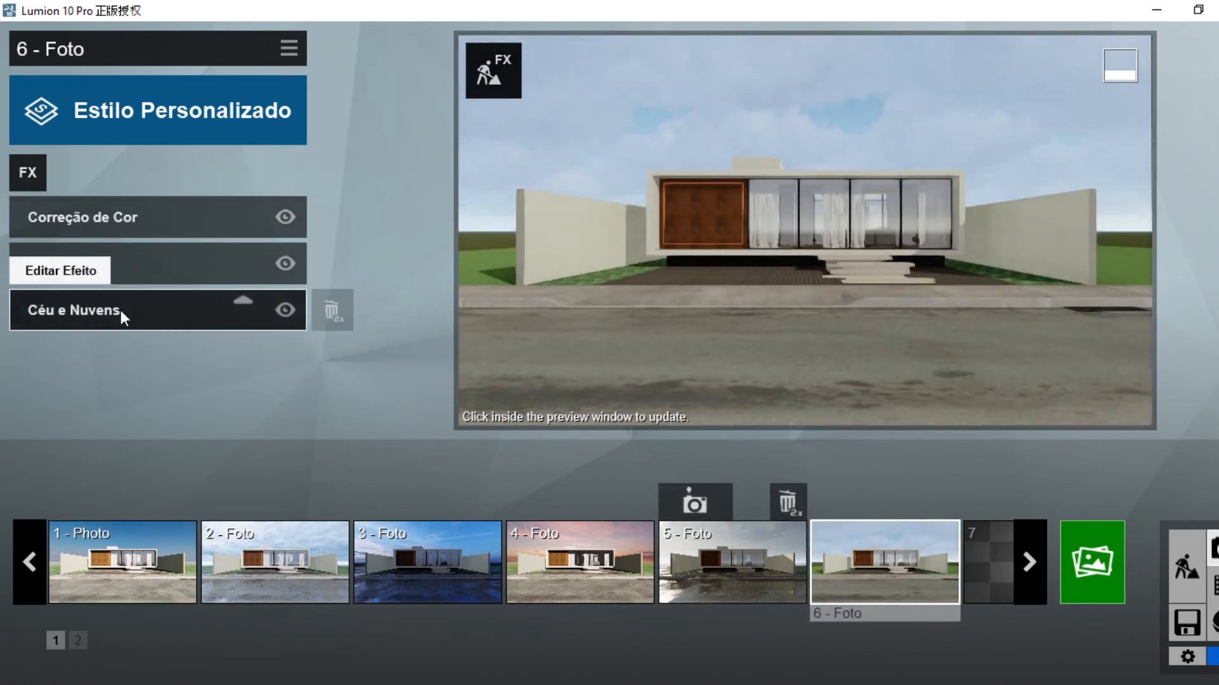
Copy all effects from photo 1 and paste them onto photo 6.
left_click(123, 559)
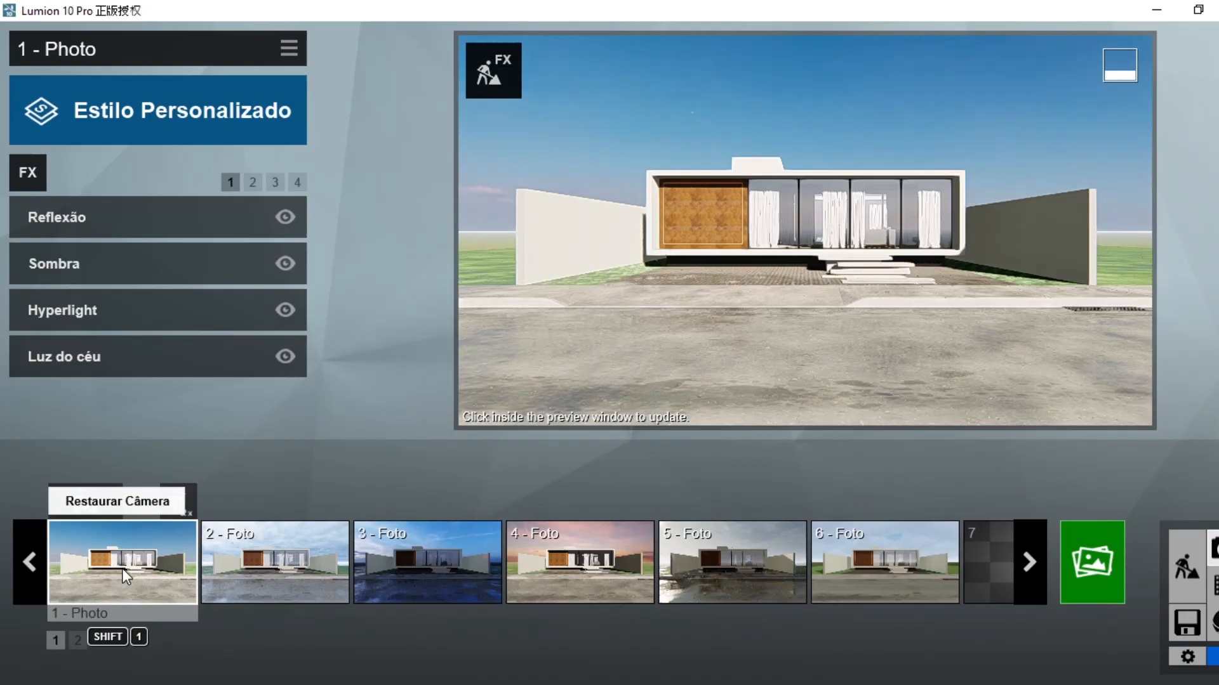
left_click(289, 49)
mouse_move(223, 70)
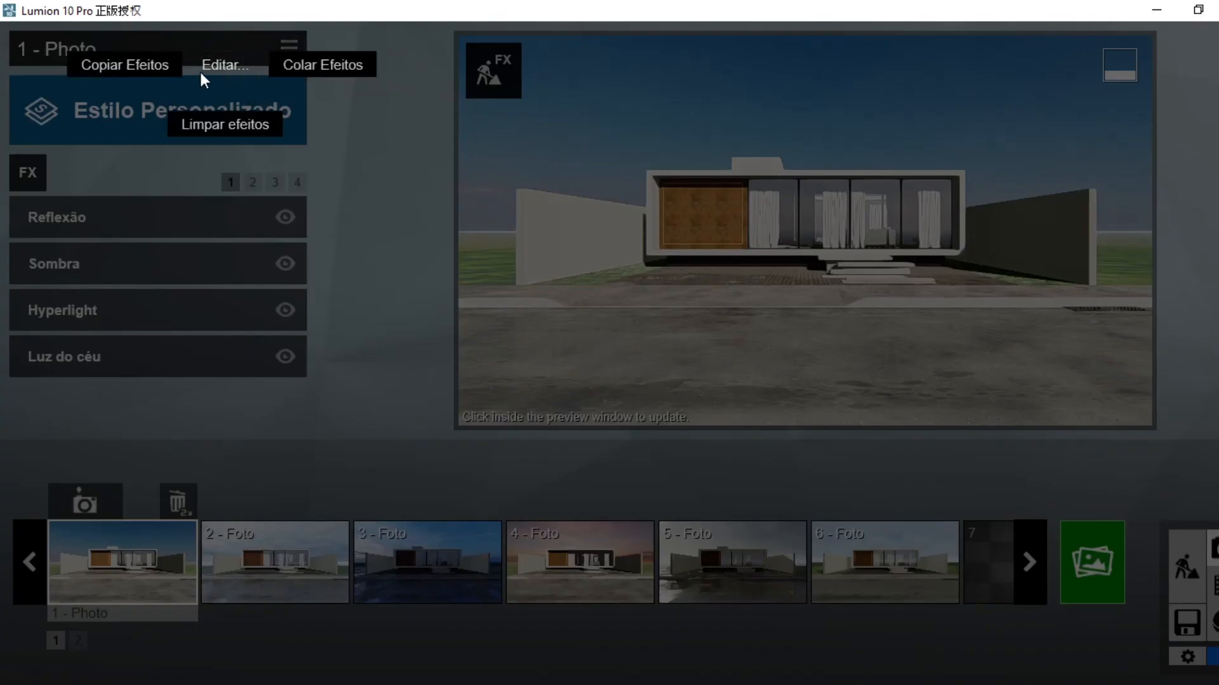
left_click(140, 66)
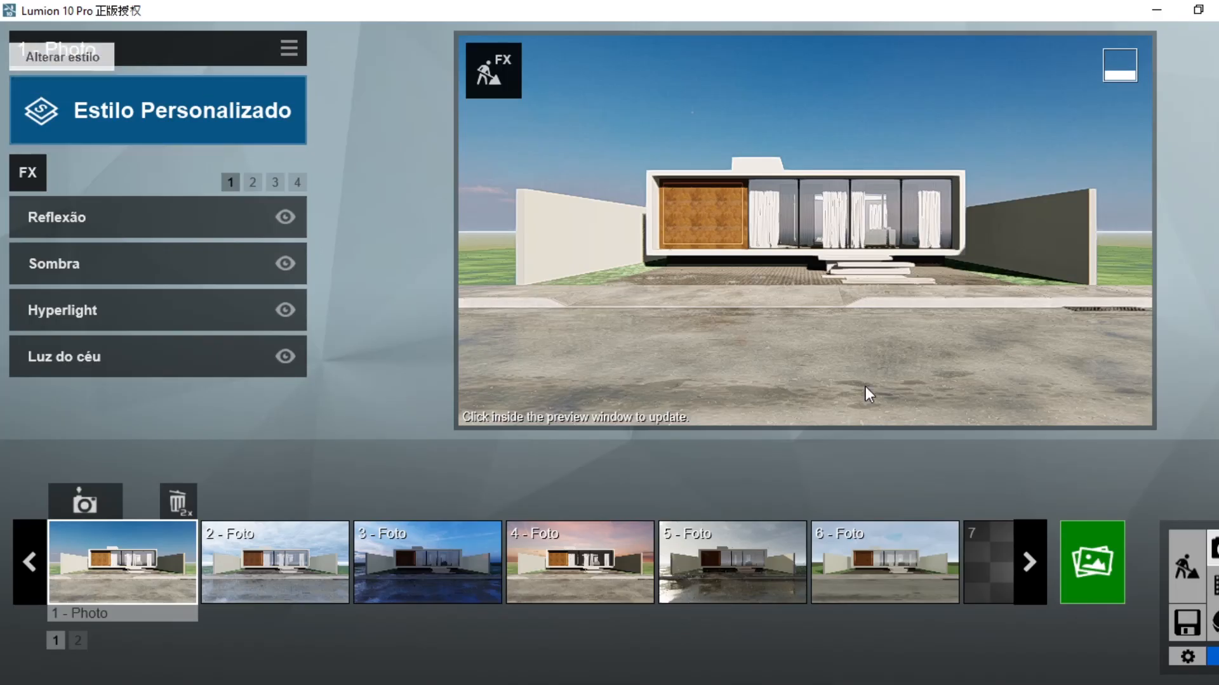
left_click(910, 551)
left_click(289, 49)
mouse_move(241, 66)
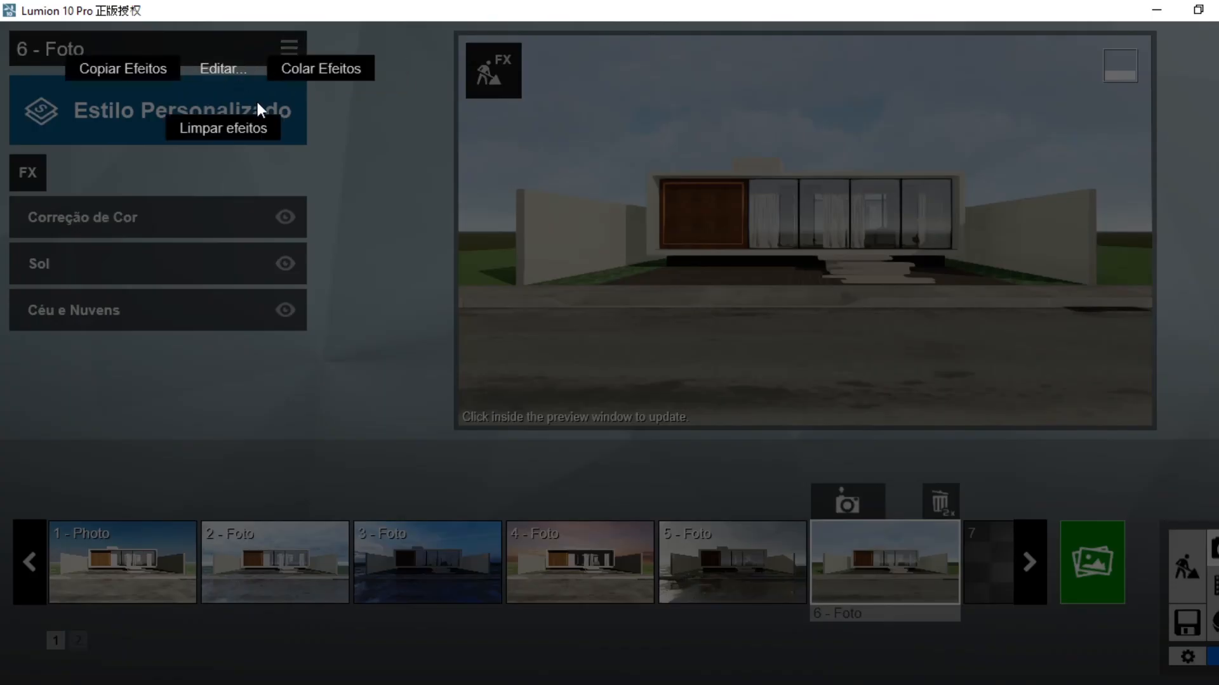
left_click(303, 70)
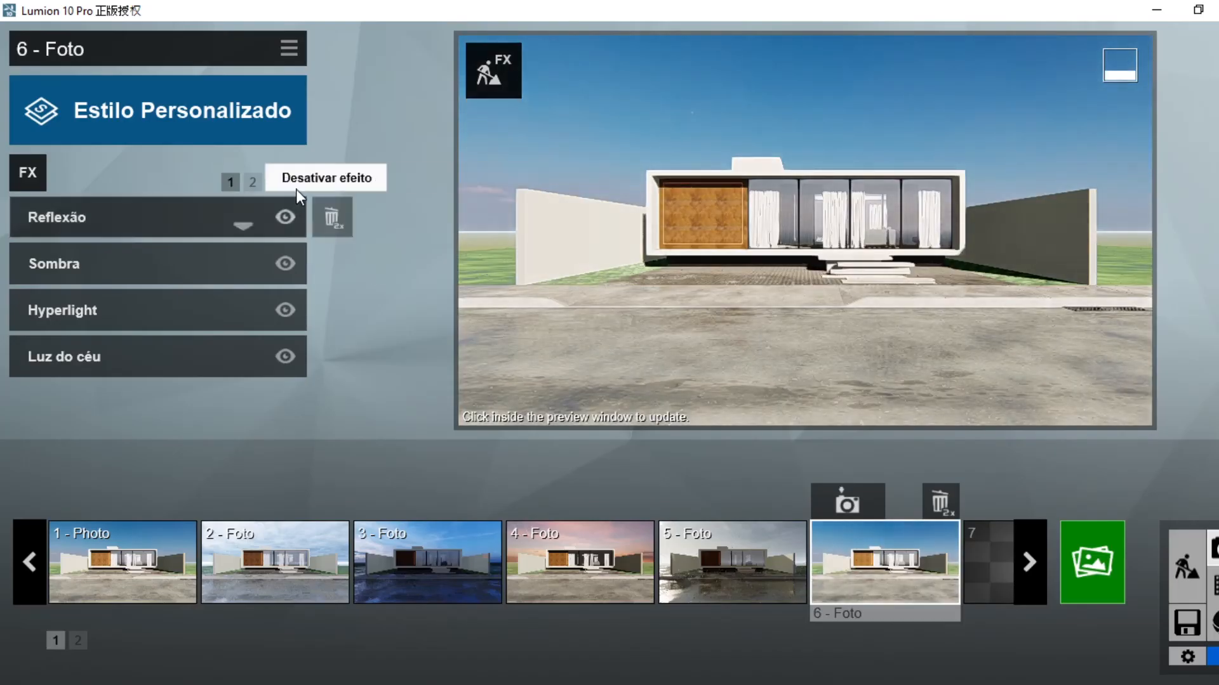
Delete the Céus Reais effect from photo 6.
left_click(297, 183)
left_click(275, 183)
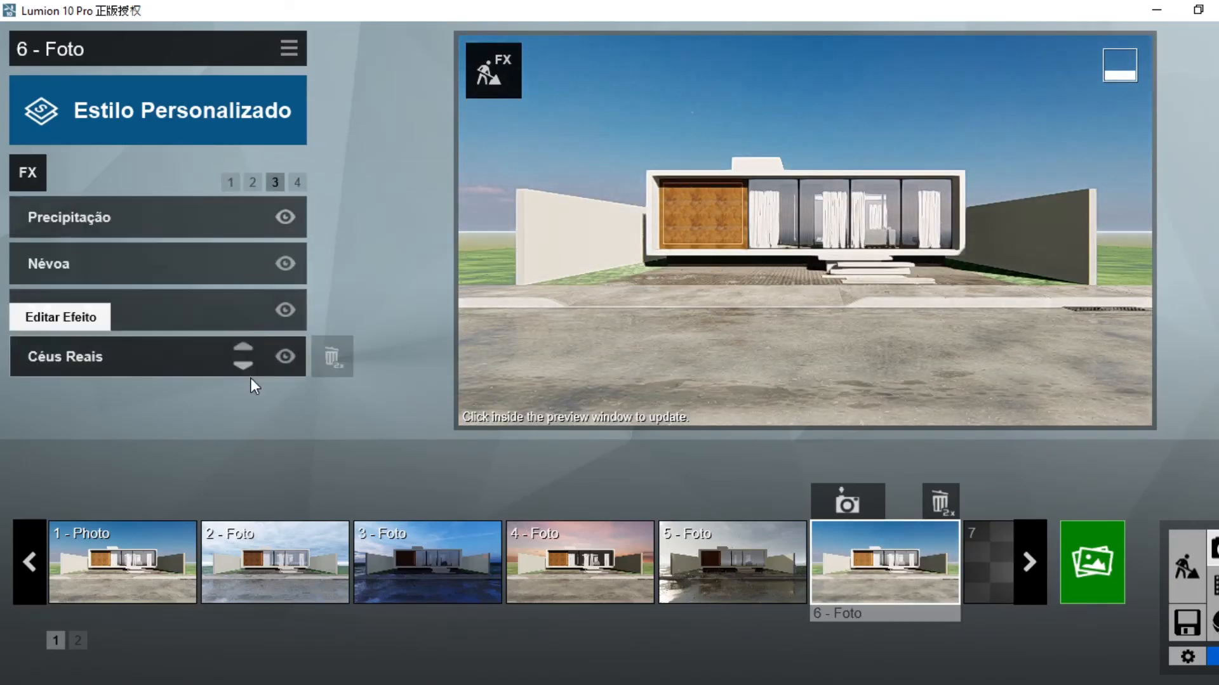
double_click(331, 355)
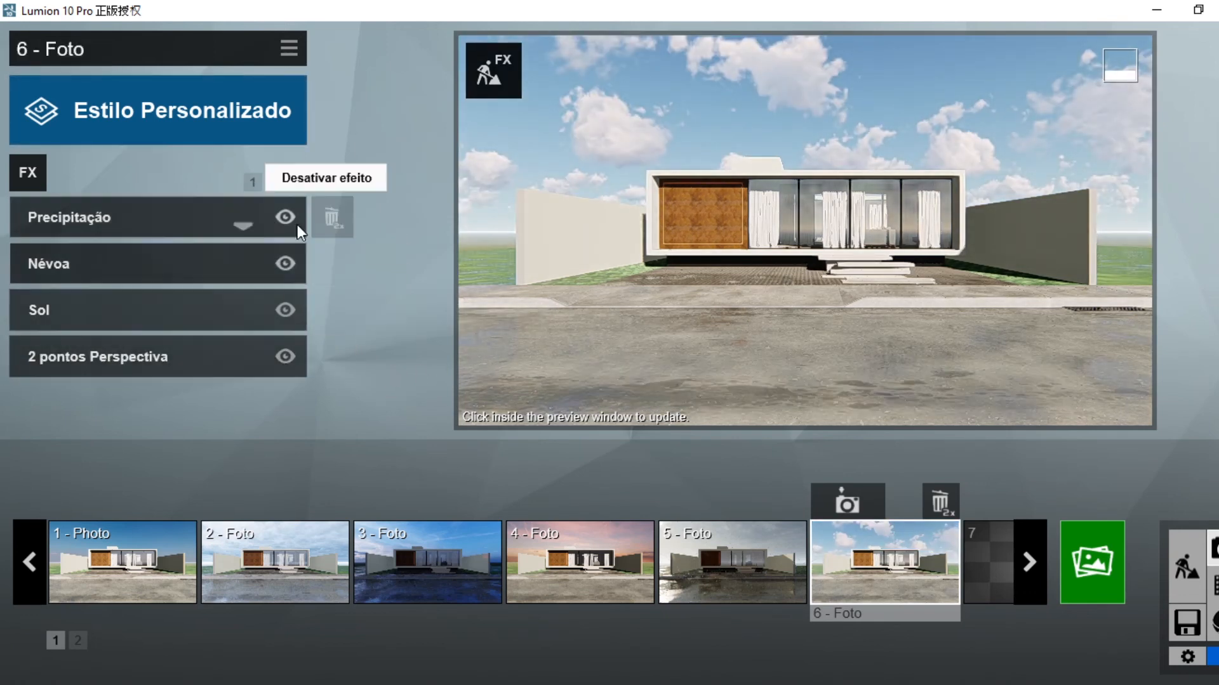
Check photo 6's remaining effects and add the Céu e Nuvens effect from the Céu category.
left_click(252, 182)
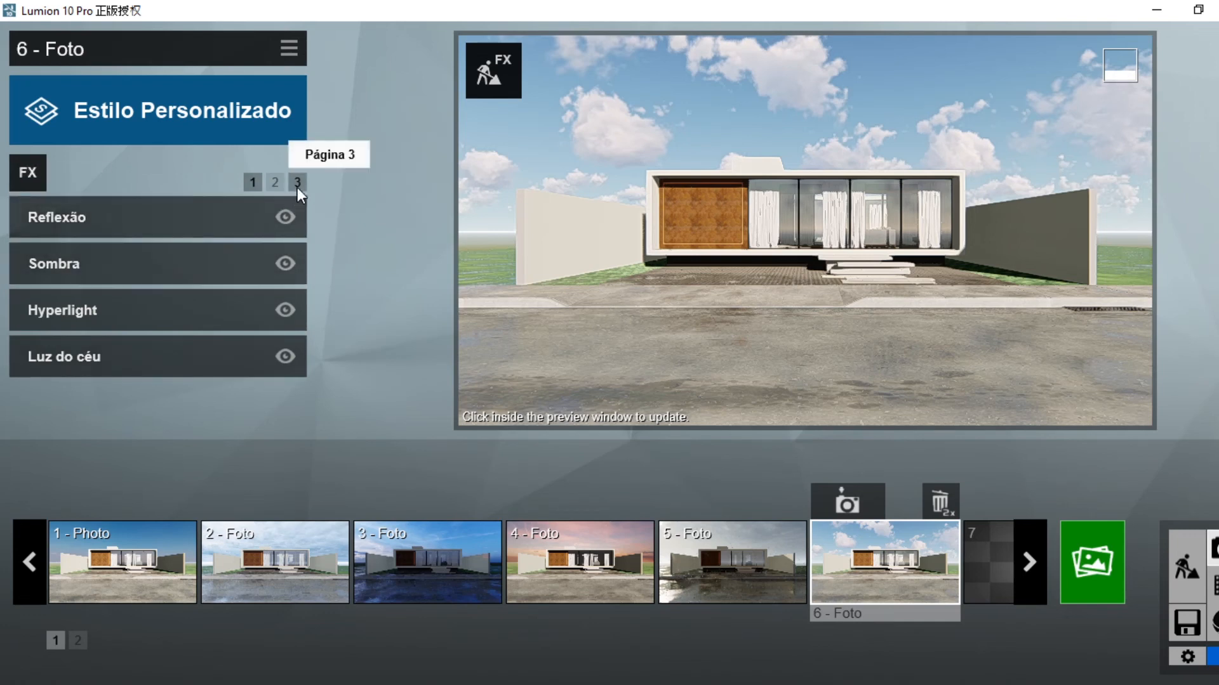
left_click(297, 183)
left_click(275, 183)
left_click(253, 183)
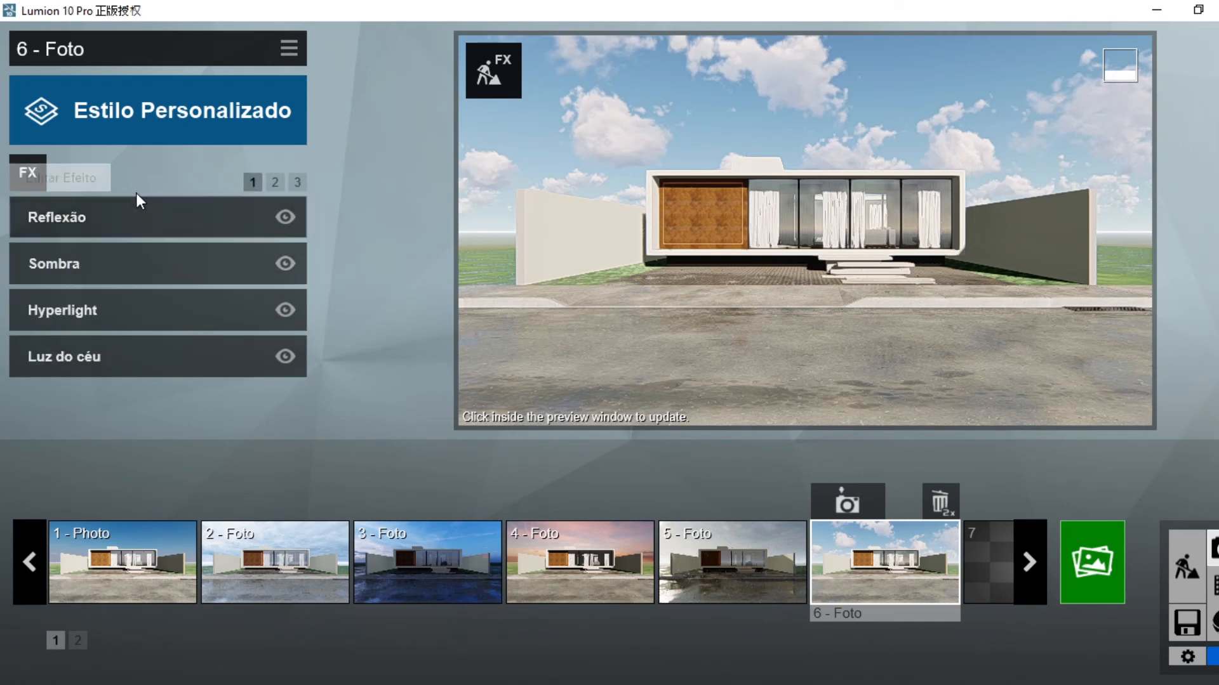
left_click(275, 183)
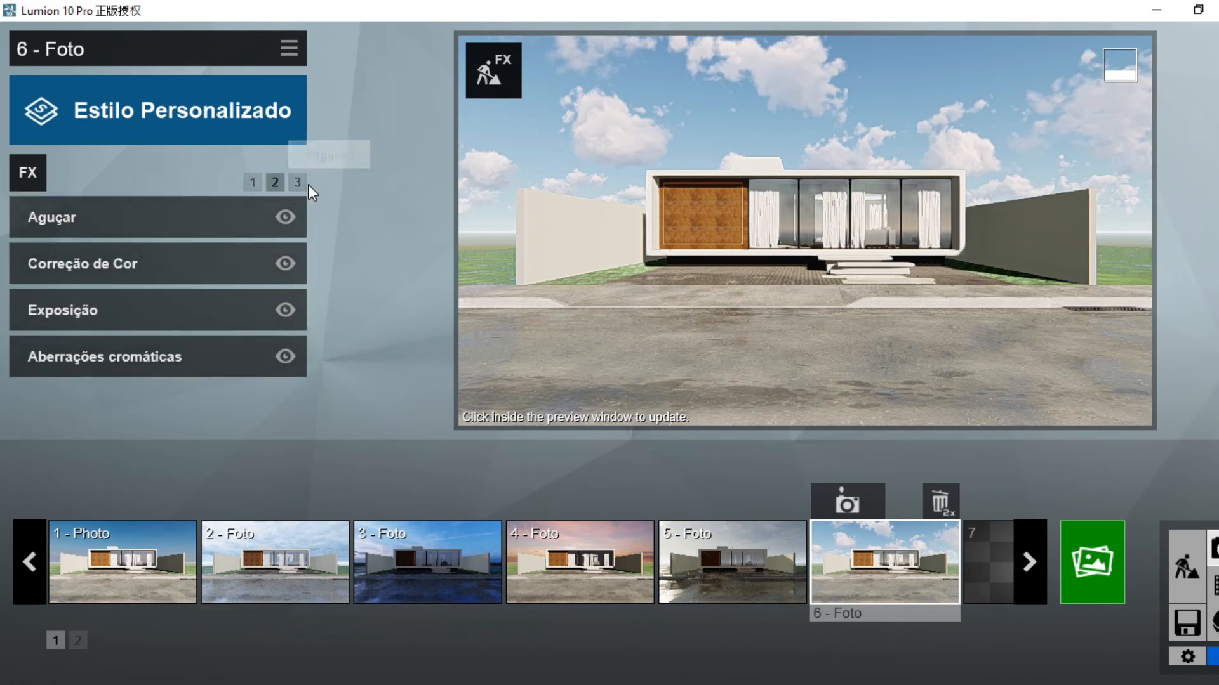
left_click(298, 183)
left_click(40, 181)
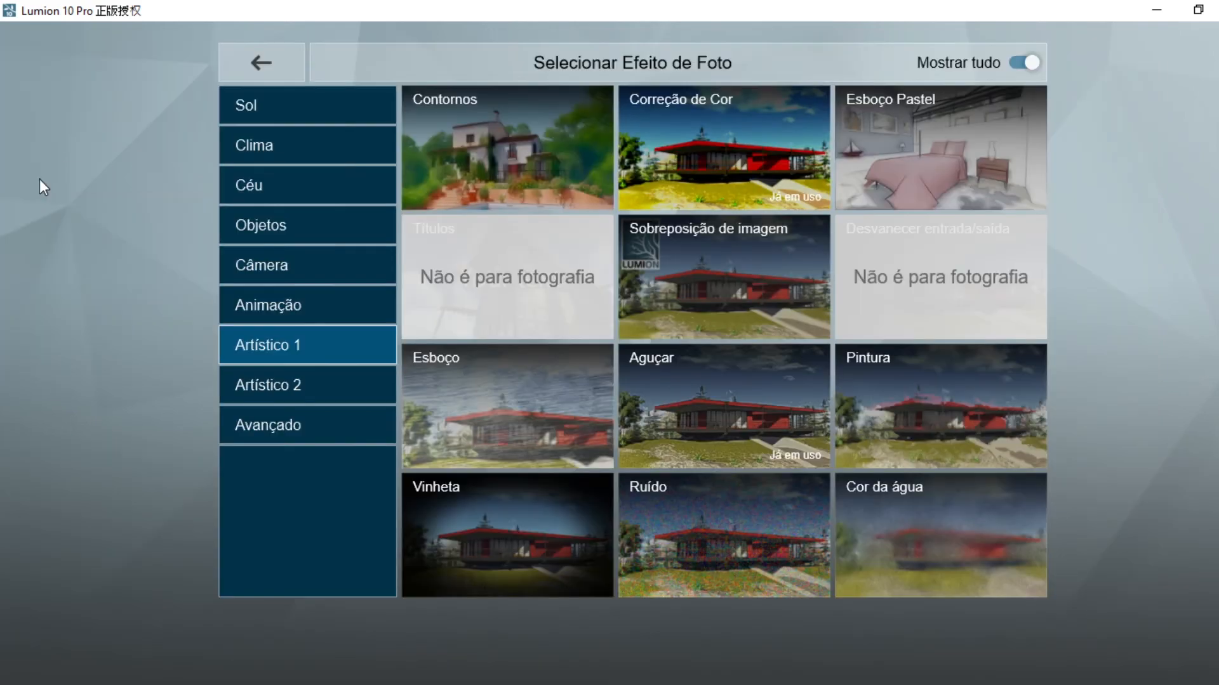
left_click(279, 146)
left_click(289, 185)
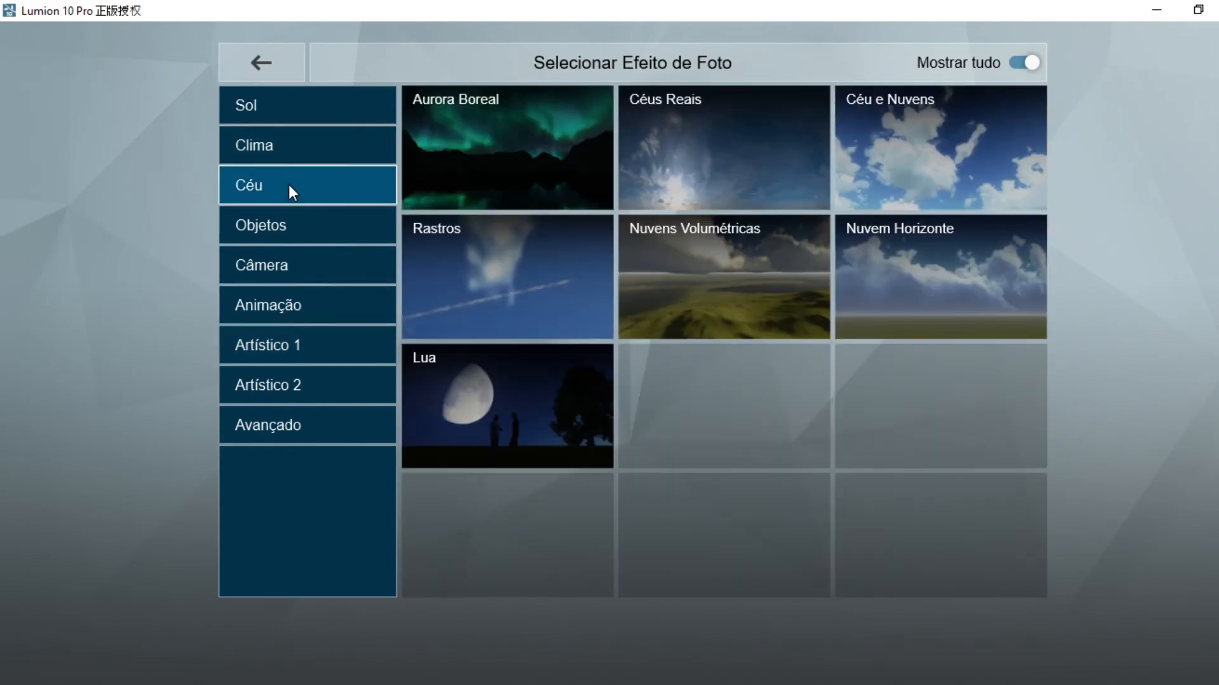
left_click(840, 172)
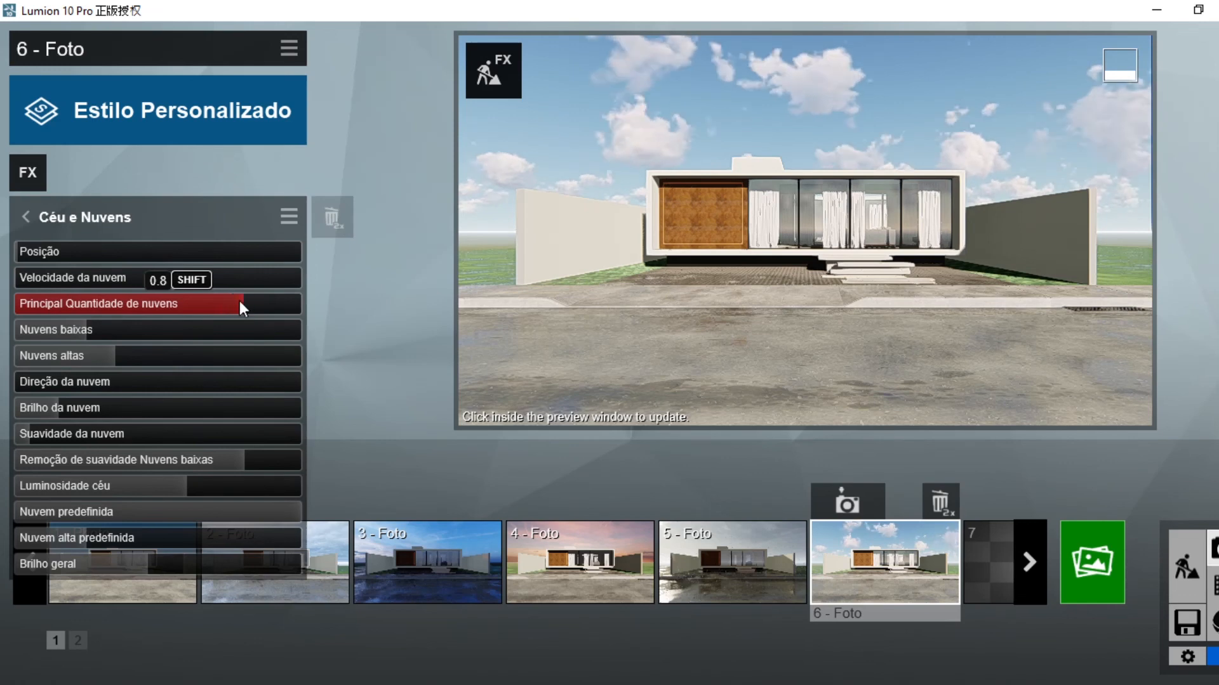
Set photo 6's main cloud quantity to 0.6, low clouds to about a third, high clouds to the minimum and cloud position to about a quarter.
left_click_drag(84, 326, 4, 357)
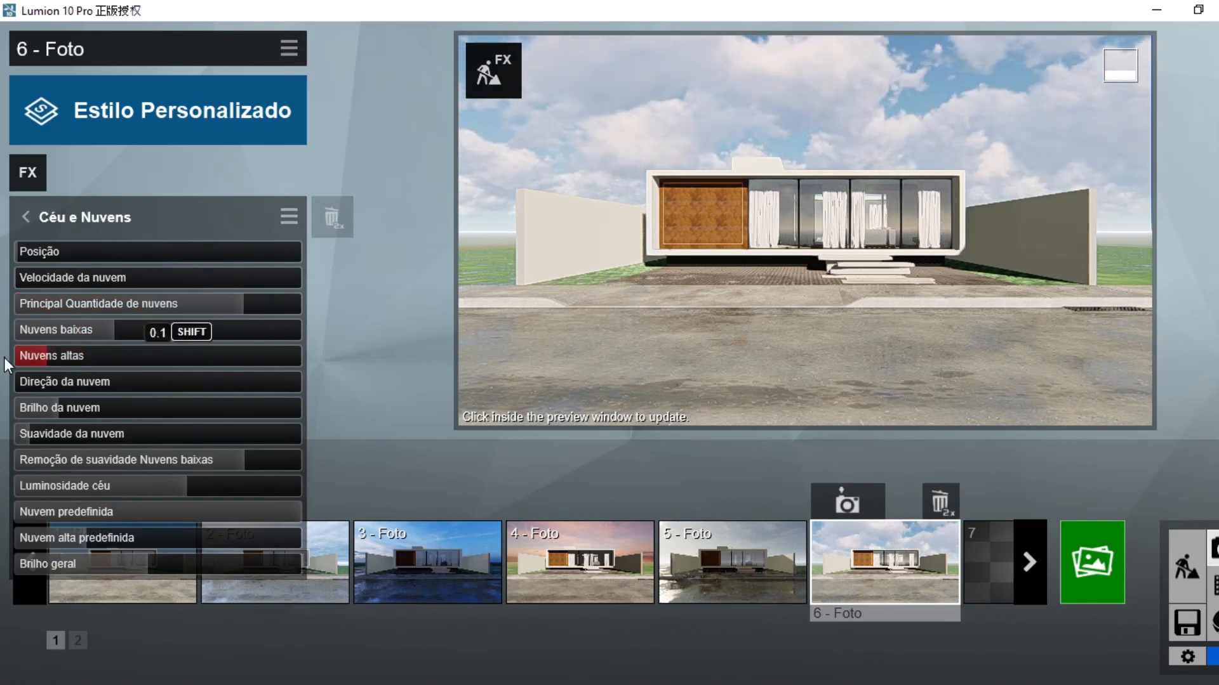
left_click_drag(69, 253, 90, 253)
left_click_drag(192, 306, 193, 303)
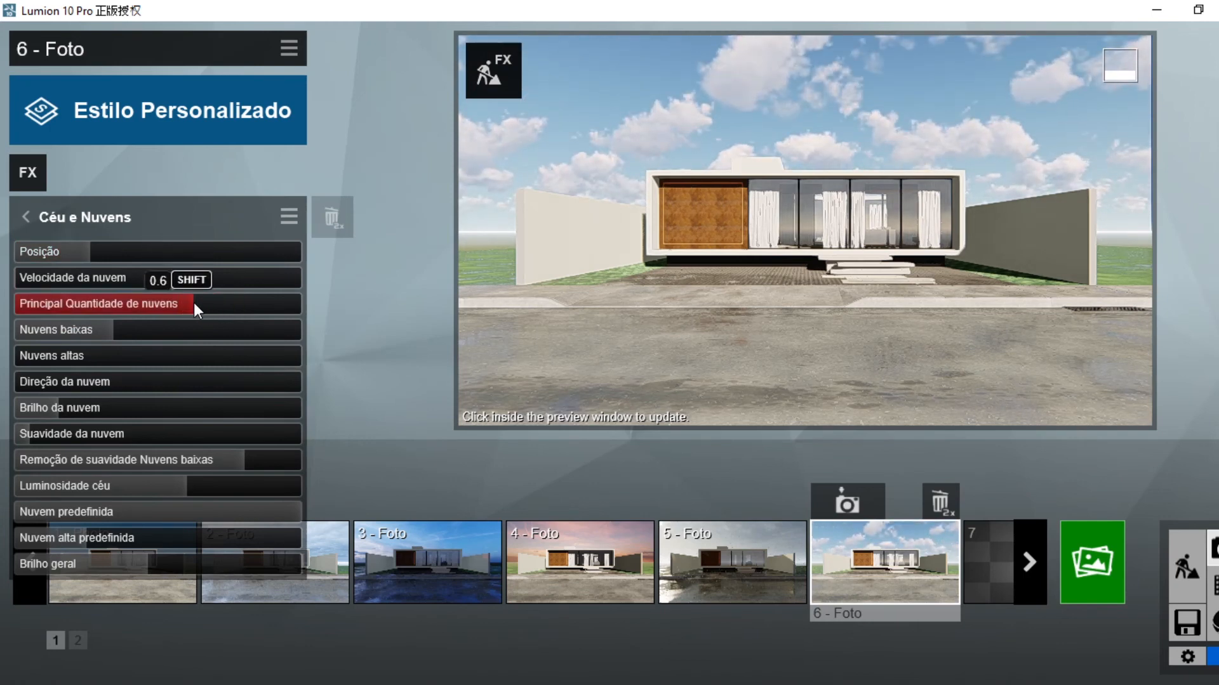
left_click(26, 218)
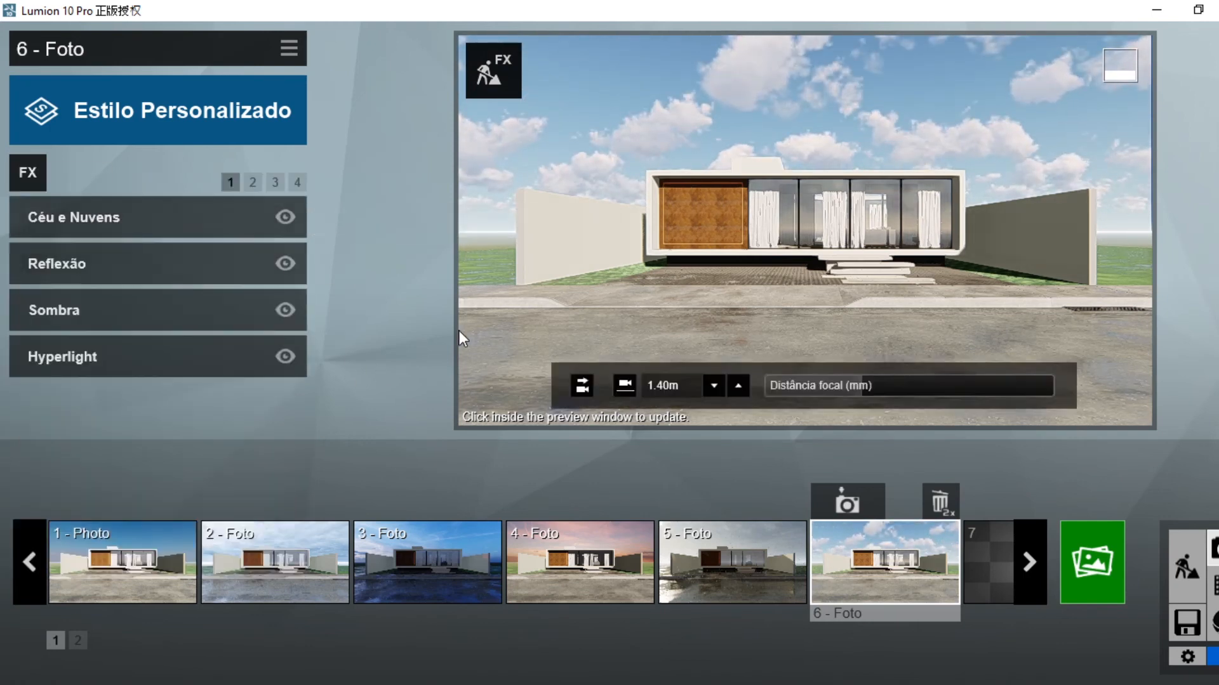
In photo 6's Sol effect, set the sun height to about 65% of its range.
left_click(252, 184)
left_click(297, 184)
left_click(275, 184)
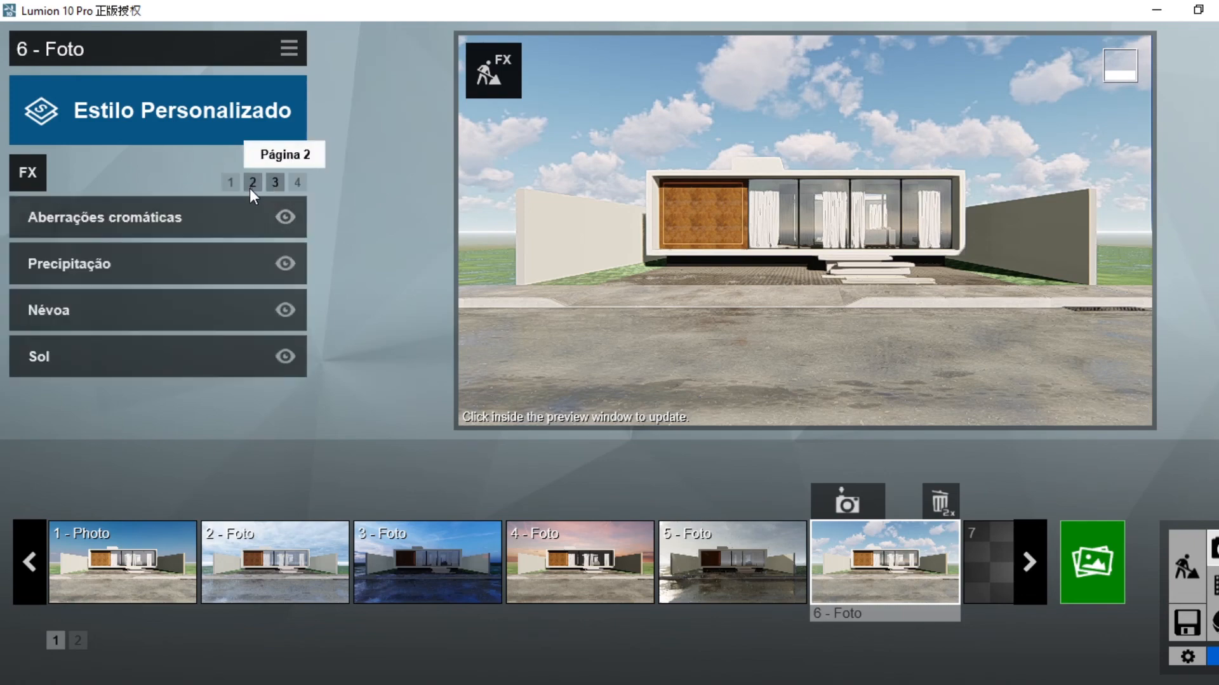
left_click(174, 368)
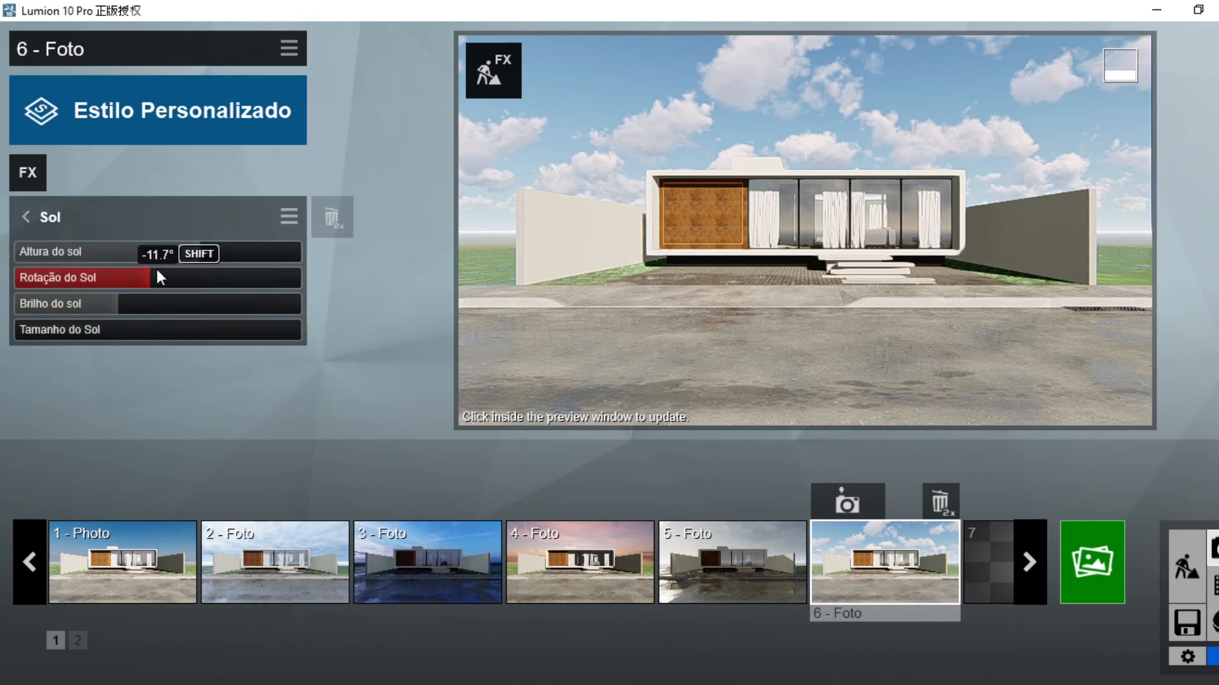
mouse_move(193, 255)
left_mouse_down()
mouse_move(146, 257)
mouse_move(200, 258)
left_mouse_up()
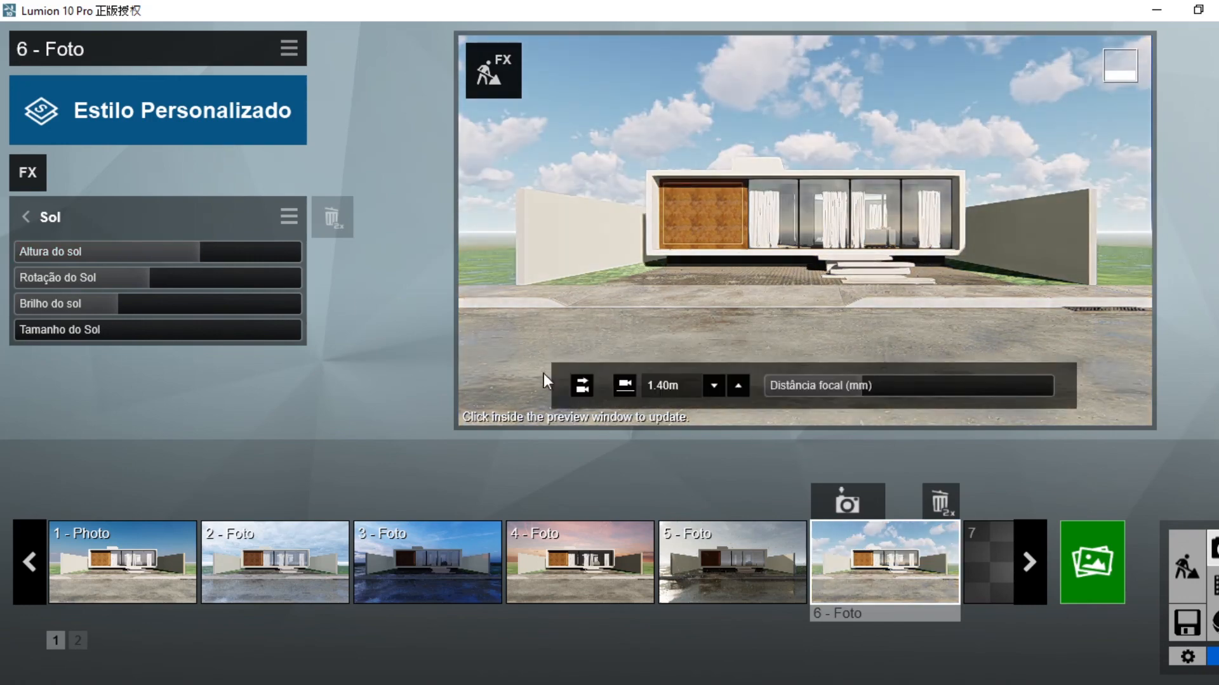
Review photos 1 to 6 one after another to compare their sky, sun and weather looks.
left_click(749, 562)
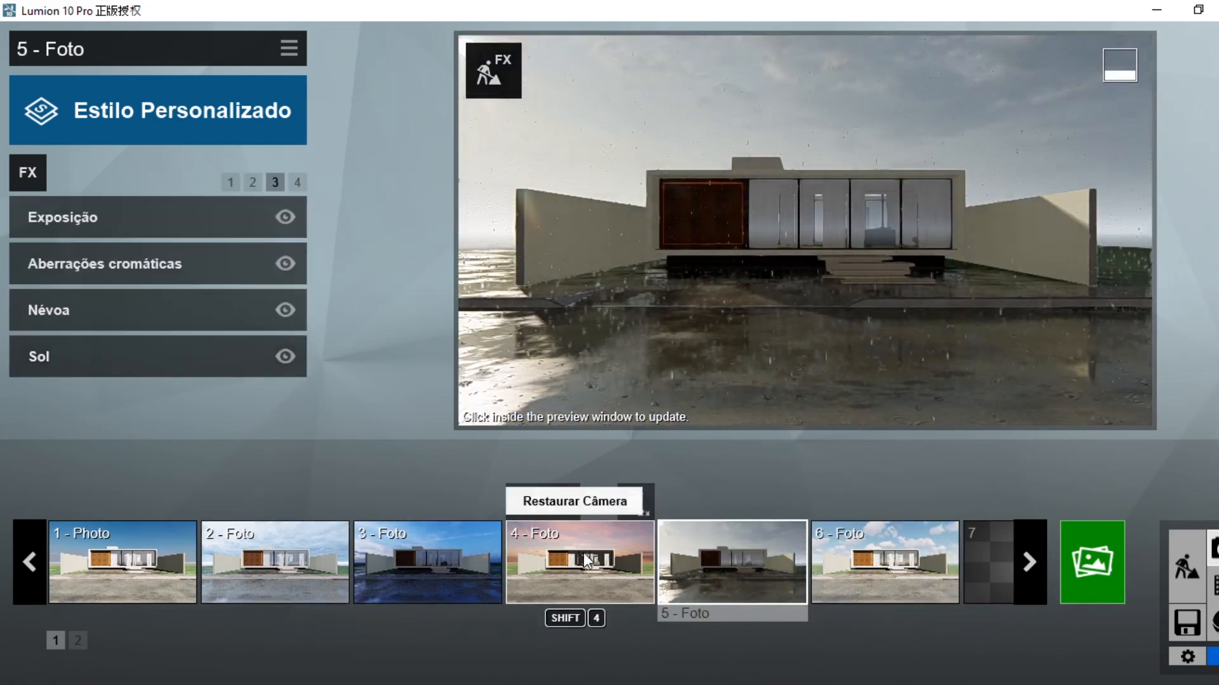
left_click(552, 559)
left_click(412, 570)
left_click(266, 570)
left_click(130, 565)
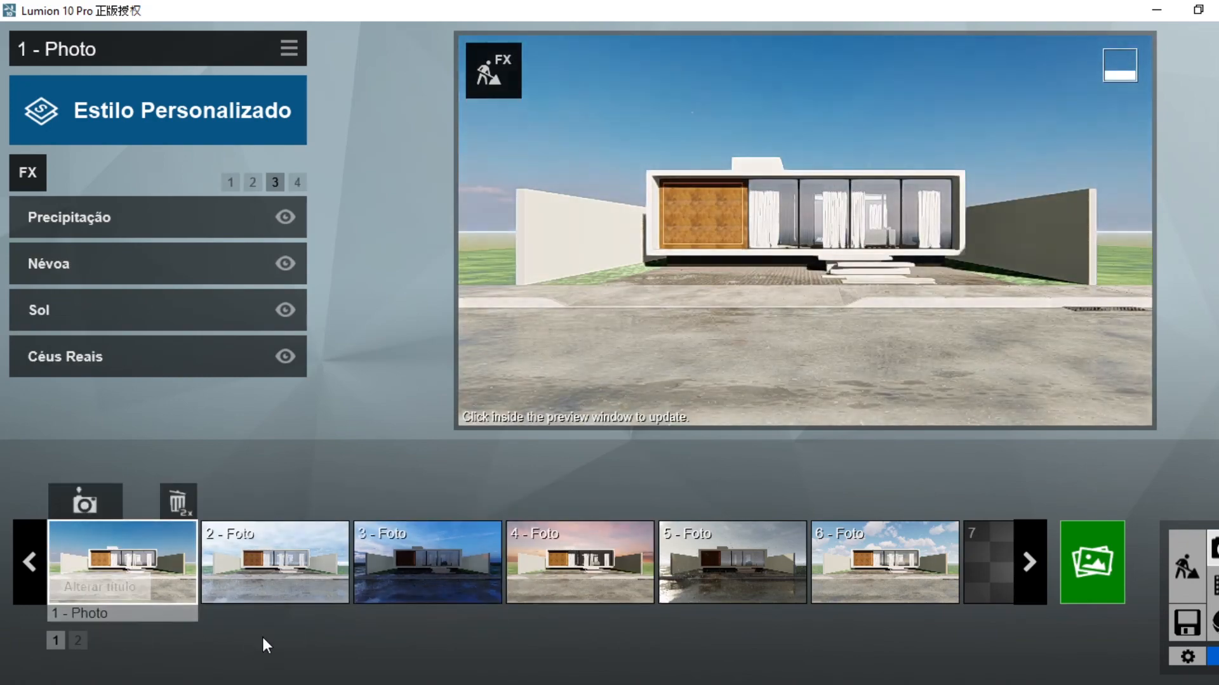
left_click(331, 581)
left_click(438, 577)
left_click(577, 578)
left_click(775, 581)
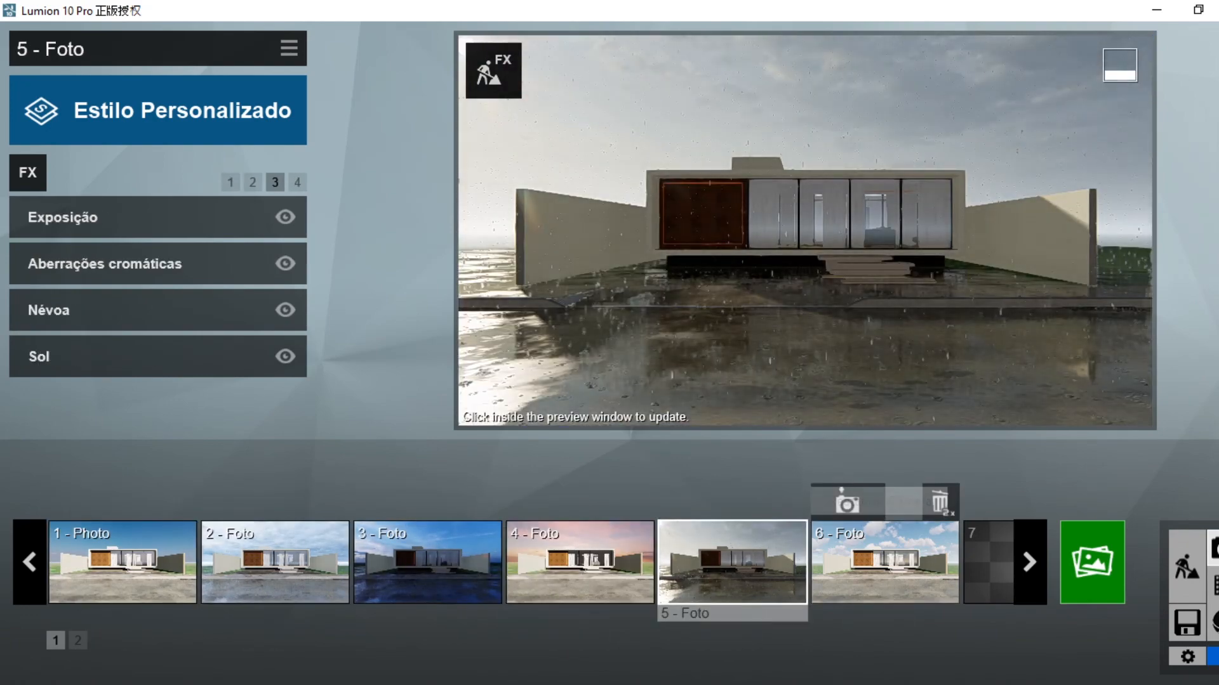
left_click(891, 554)
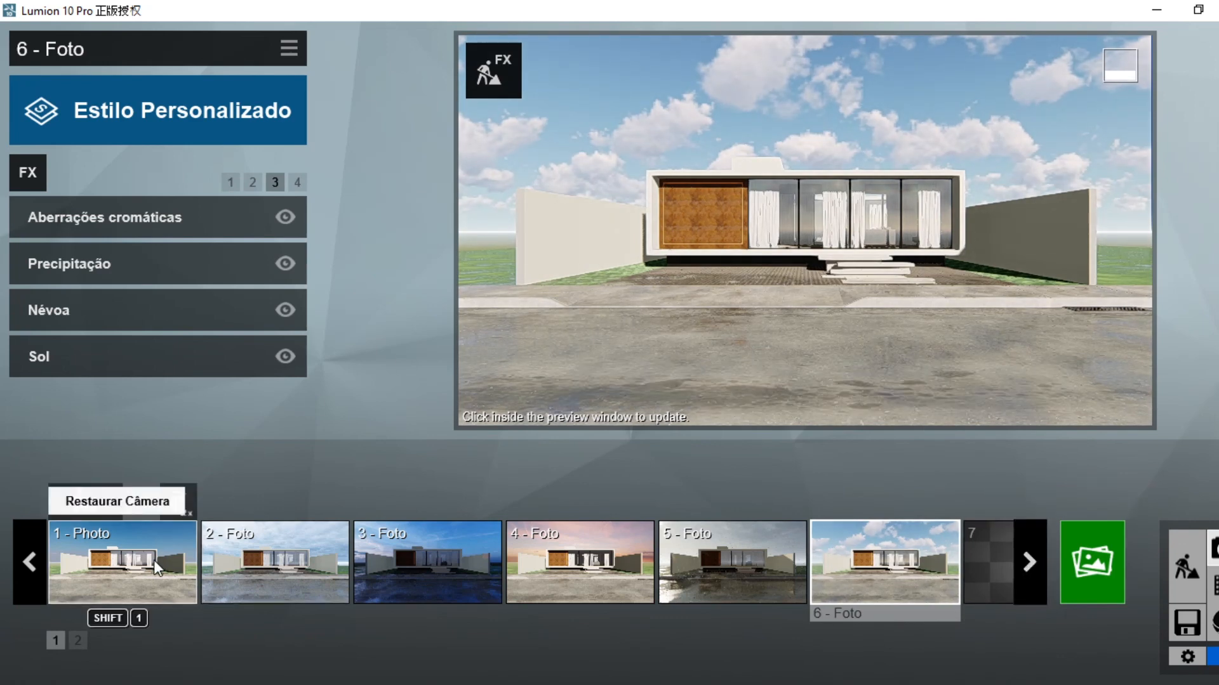
Frame a closer, angled view of the house's facade at about 1.6 m camera height and store it as photo 8.
left_click(1036, 572)
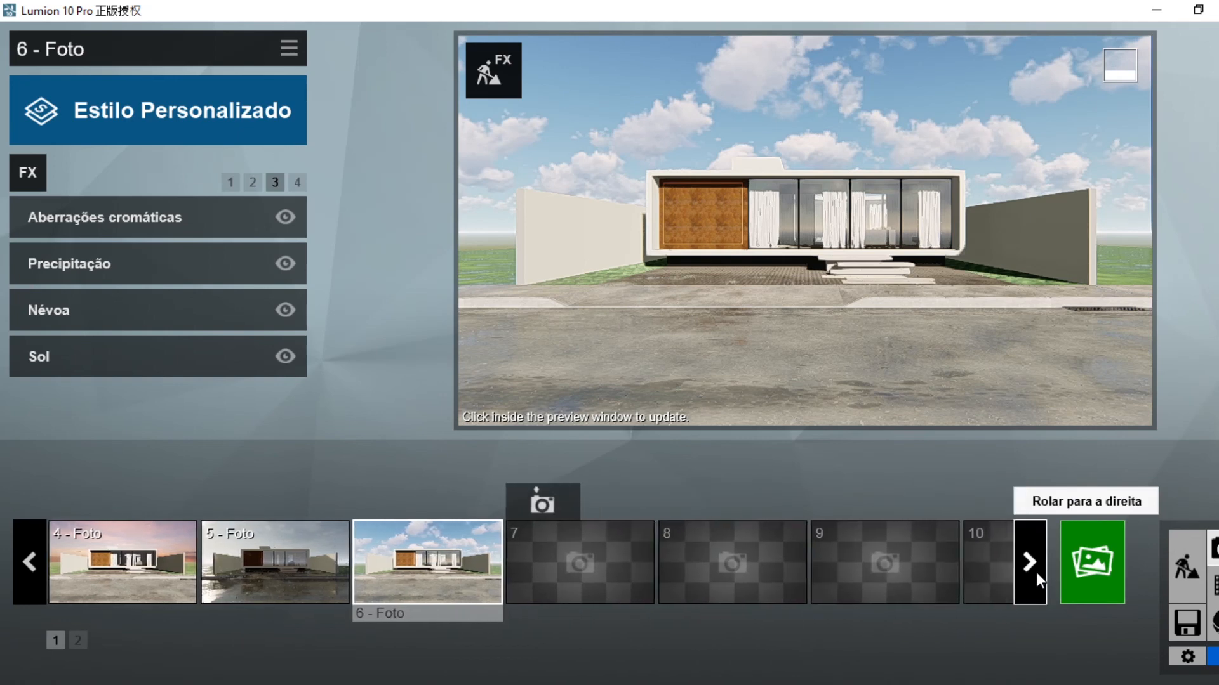
left_click(587, 553)
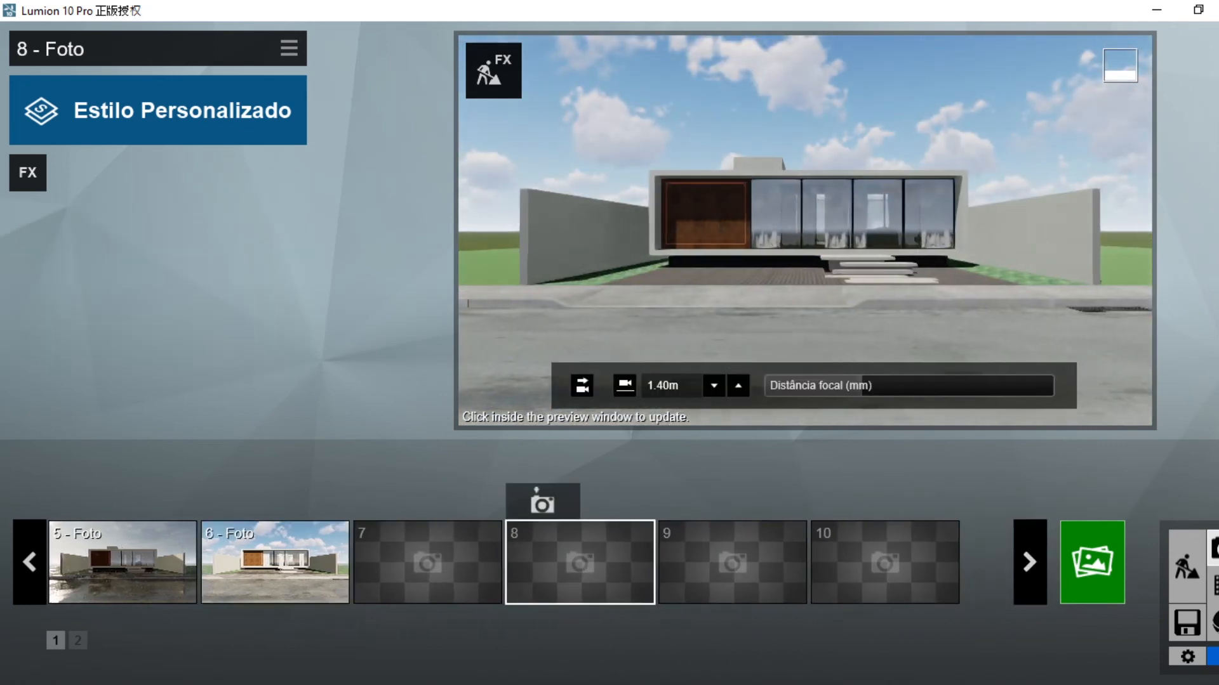
key("w")
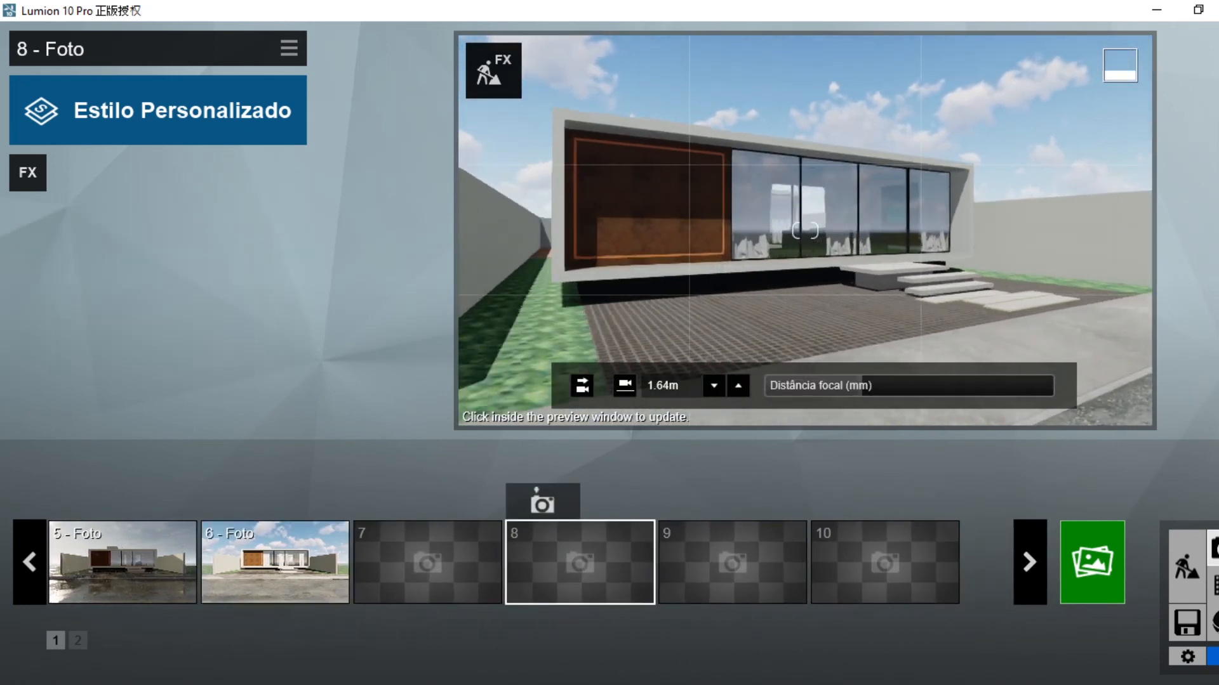
left_click(542, 504)
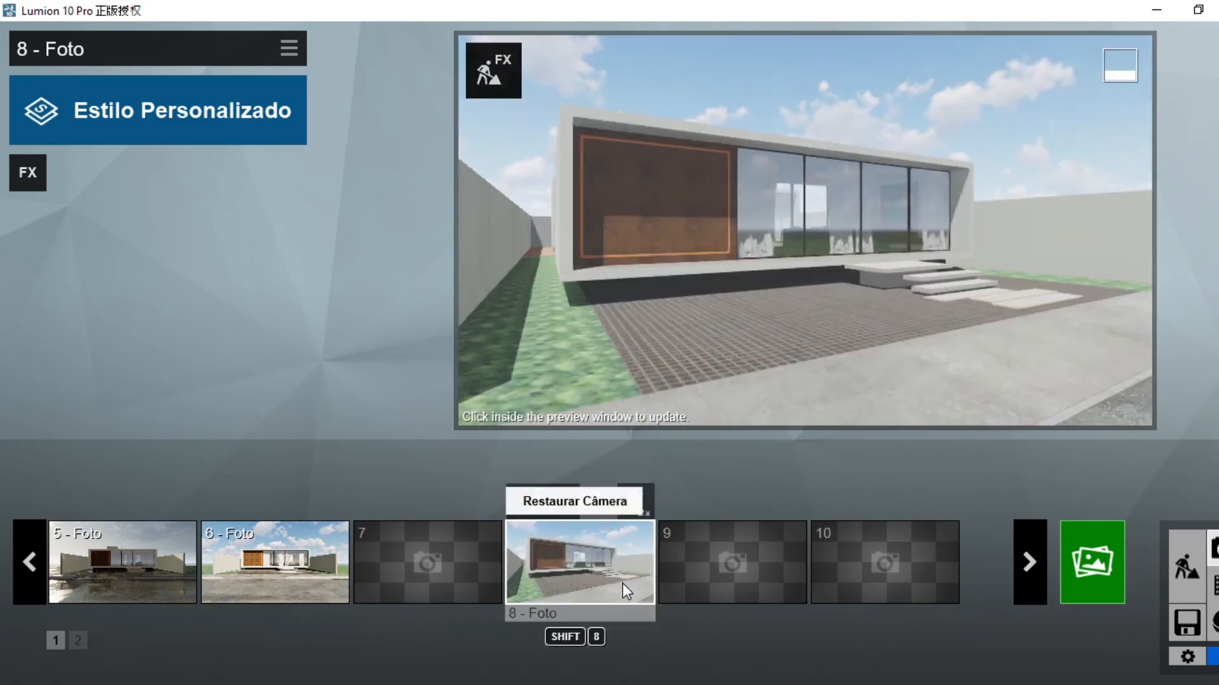
Copy the effects of photo 5 and paste them onto photo 8.
left_click(184, 570)
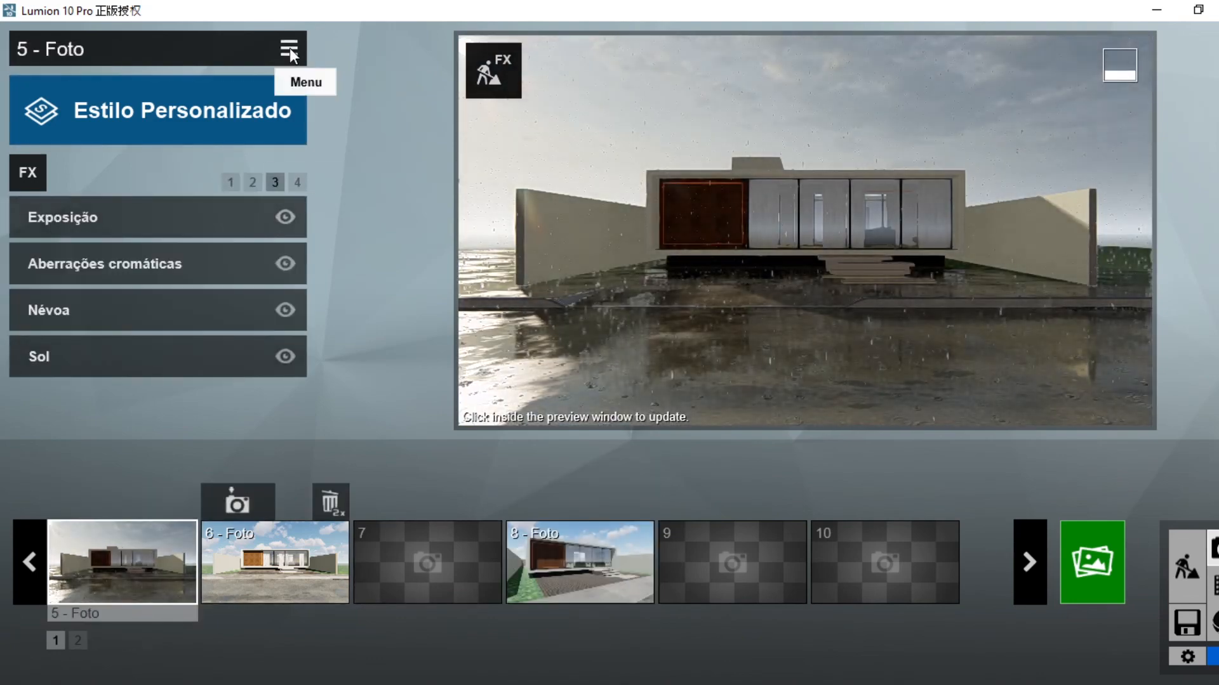
left_click(289, 48)
left_click(233, 75)
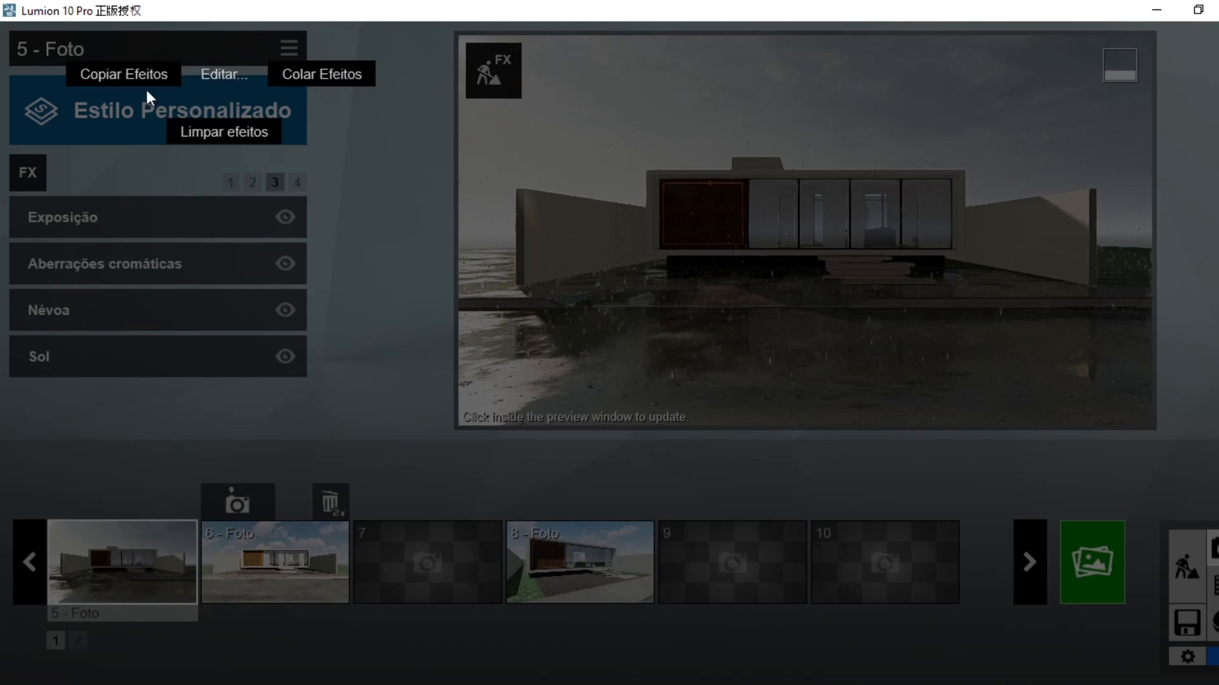
left_click(135, 74)
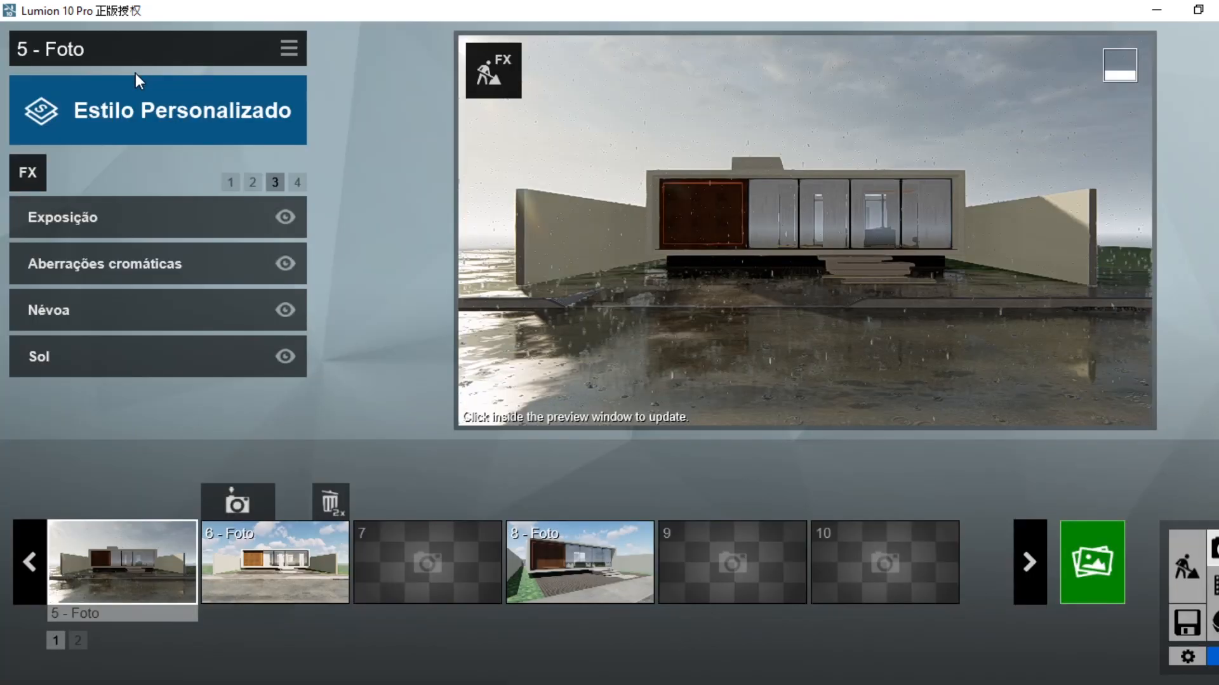
left_click(562, 546)
left_click(289, 52)
left_click(233, 87)
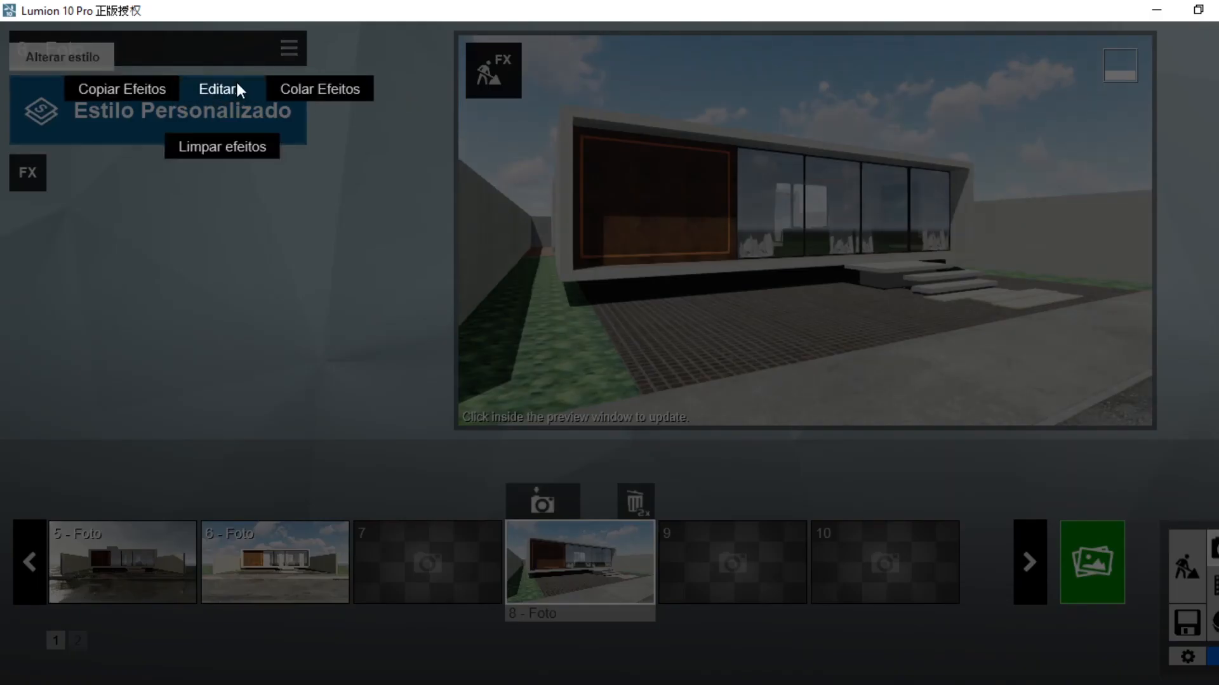
left_click(330, 89)
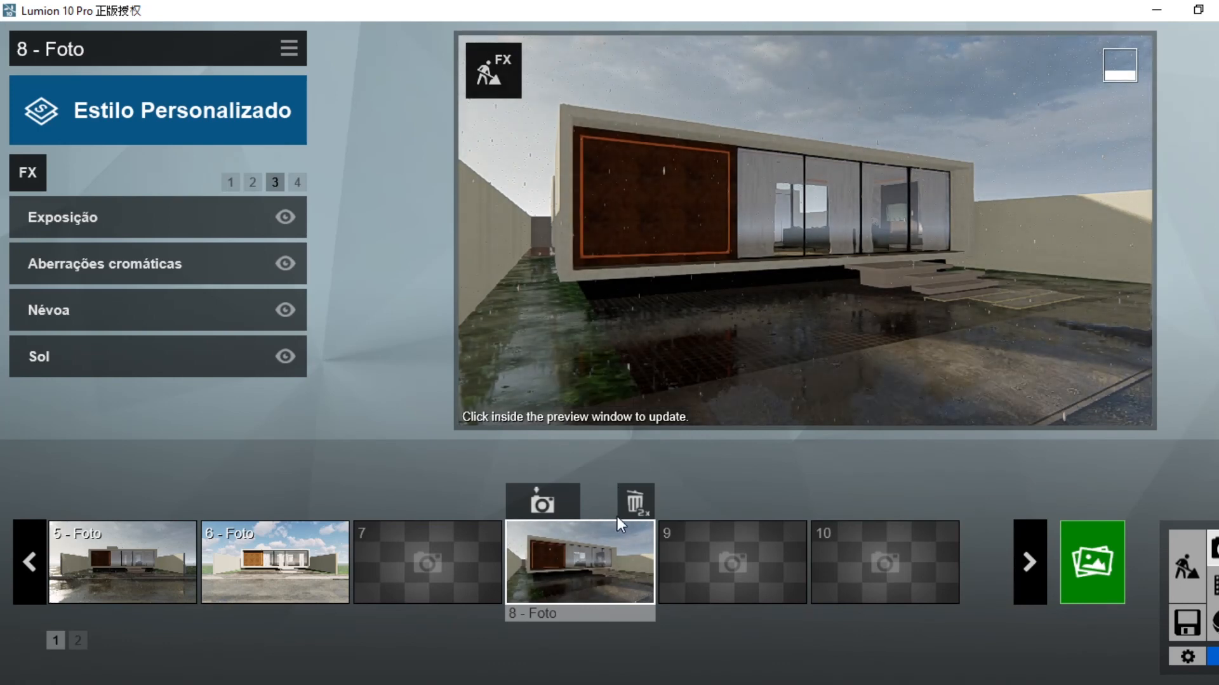
Delete photo 8 and review photos 1 to 6 one after another, ending with photo 1 selected.
double_click(638, 512)
left_click(28, 585)
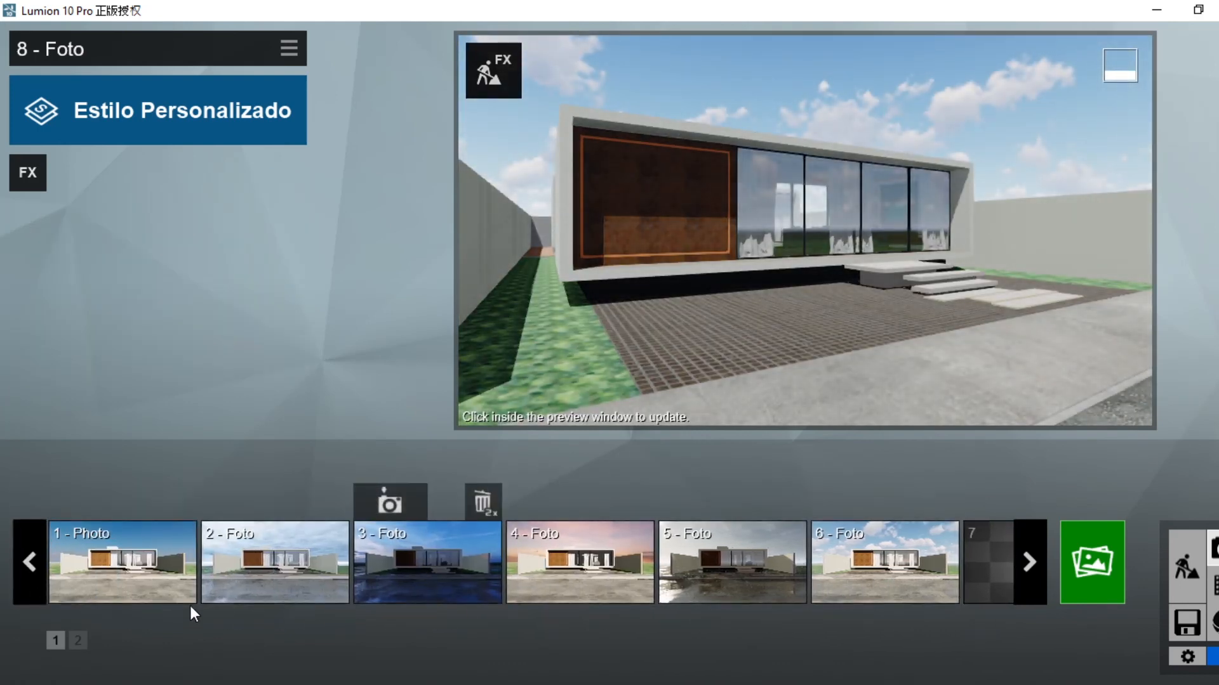
left_click(143, 578)
left_click(298, 571)
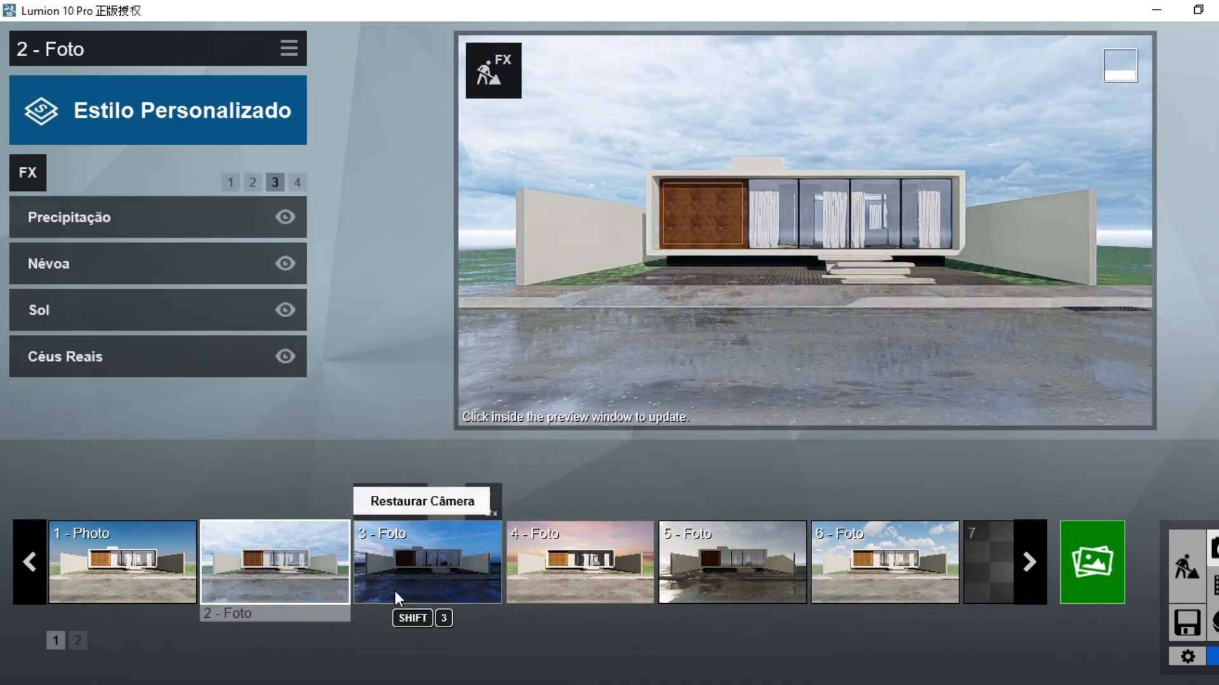
left_click(413, 584)
left_click(609, 571)
left_click(730, 572)
left_click(874, 569)
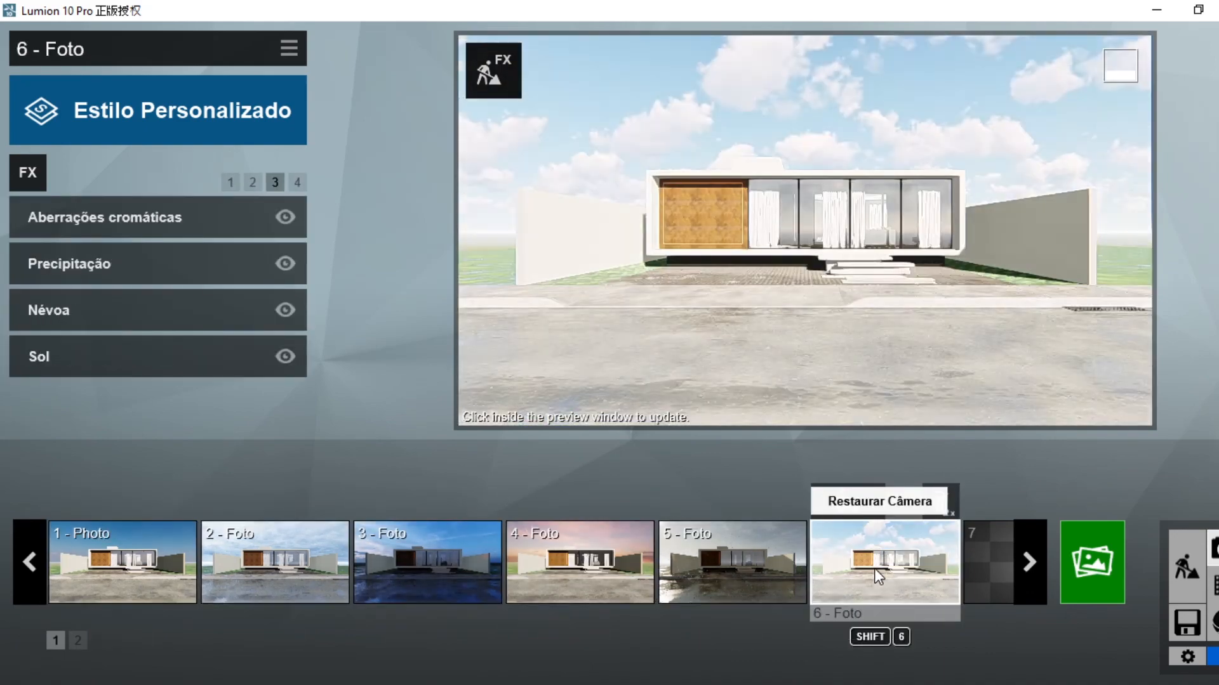
left_click(164, 560)
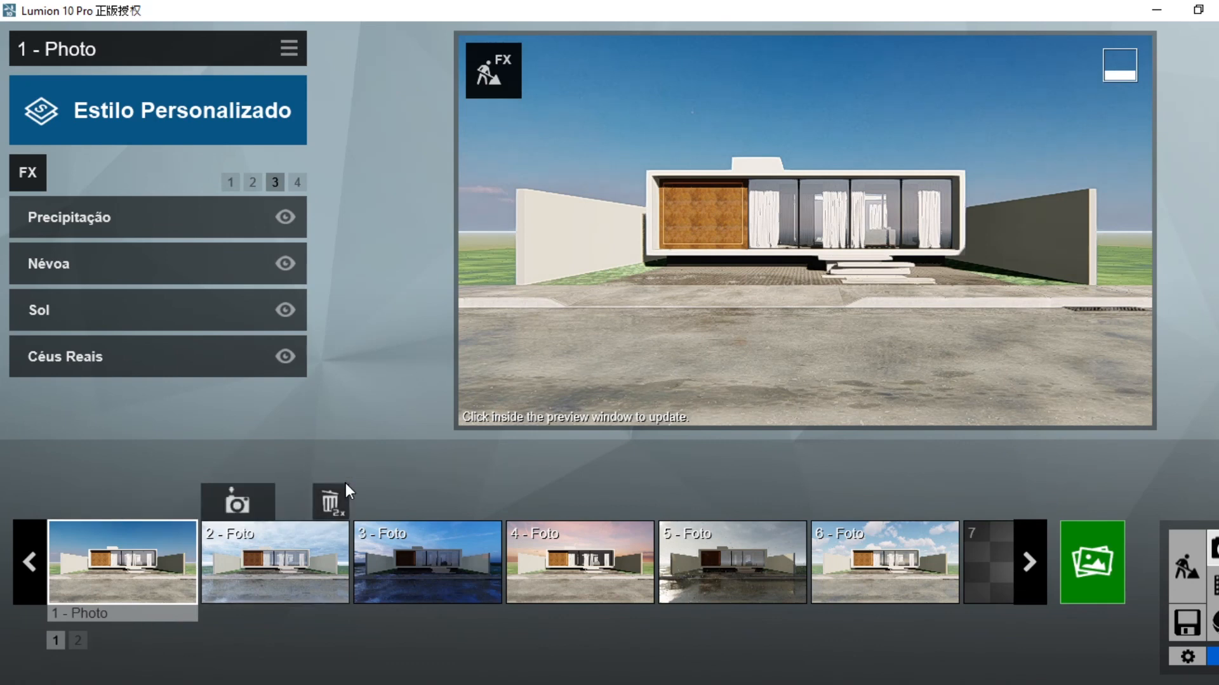
Open rendering for the photo set and toggle the photos' export selection, ending with all six photos included.
left_click(1088, 569)
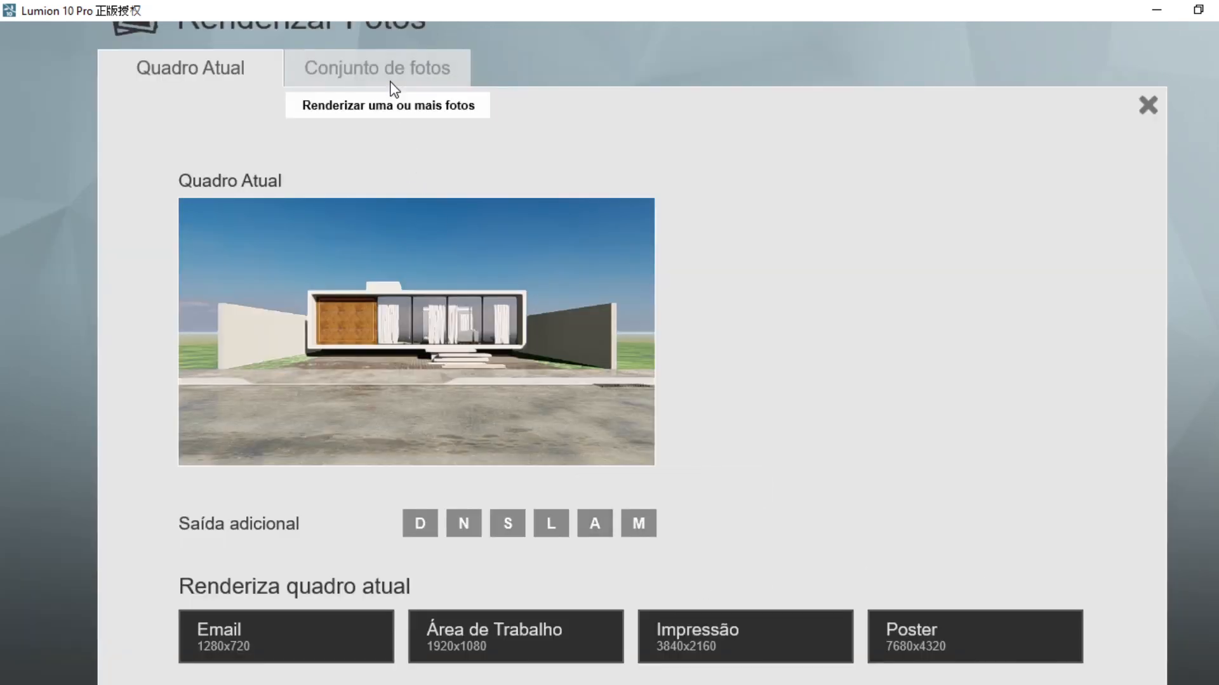
left_click(363, 74)
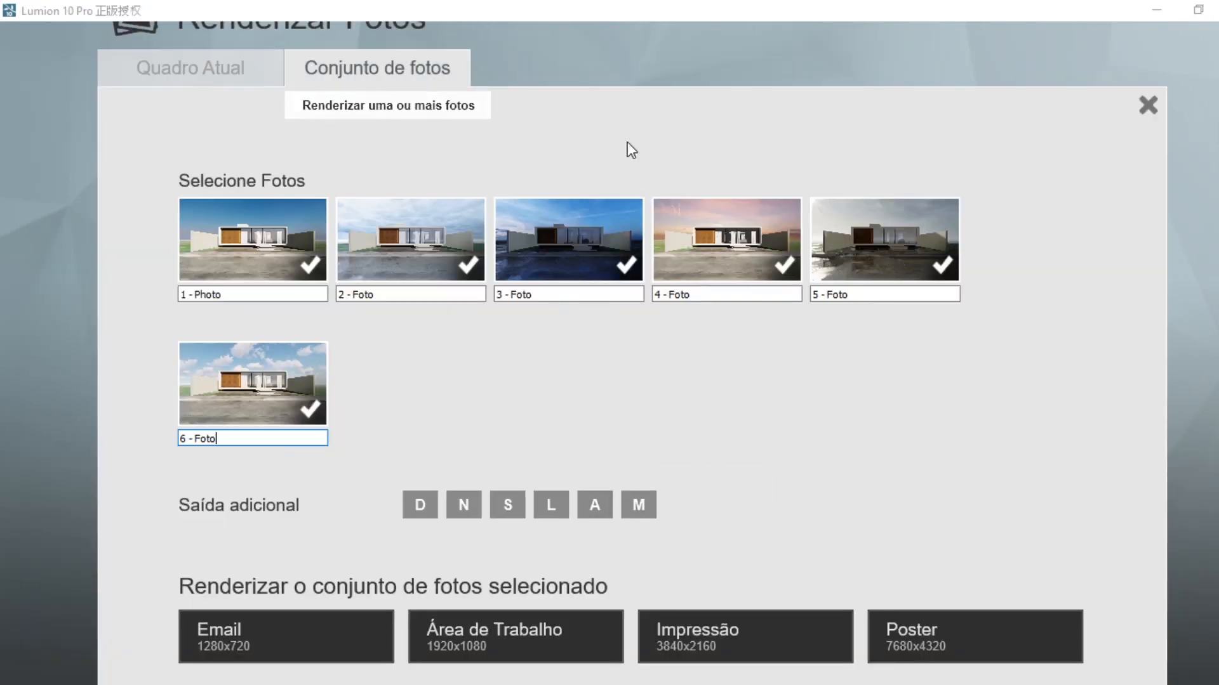
left_click(885, 238)
left_click(568, 245)
left_click(412, 244)
left_click(254, 241)
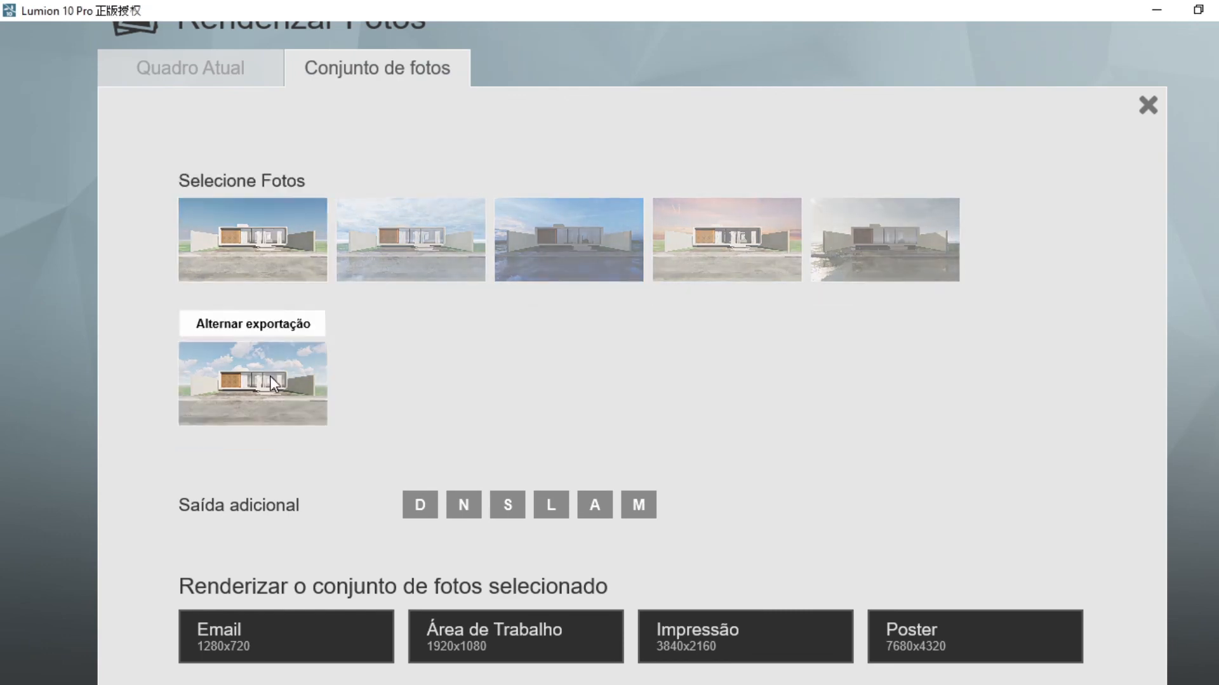
left_click(269, 376)
left_click(286, 387)
left_click(298, 260)
left_click(410, 256)
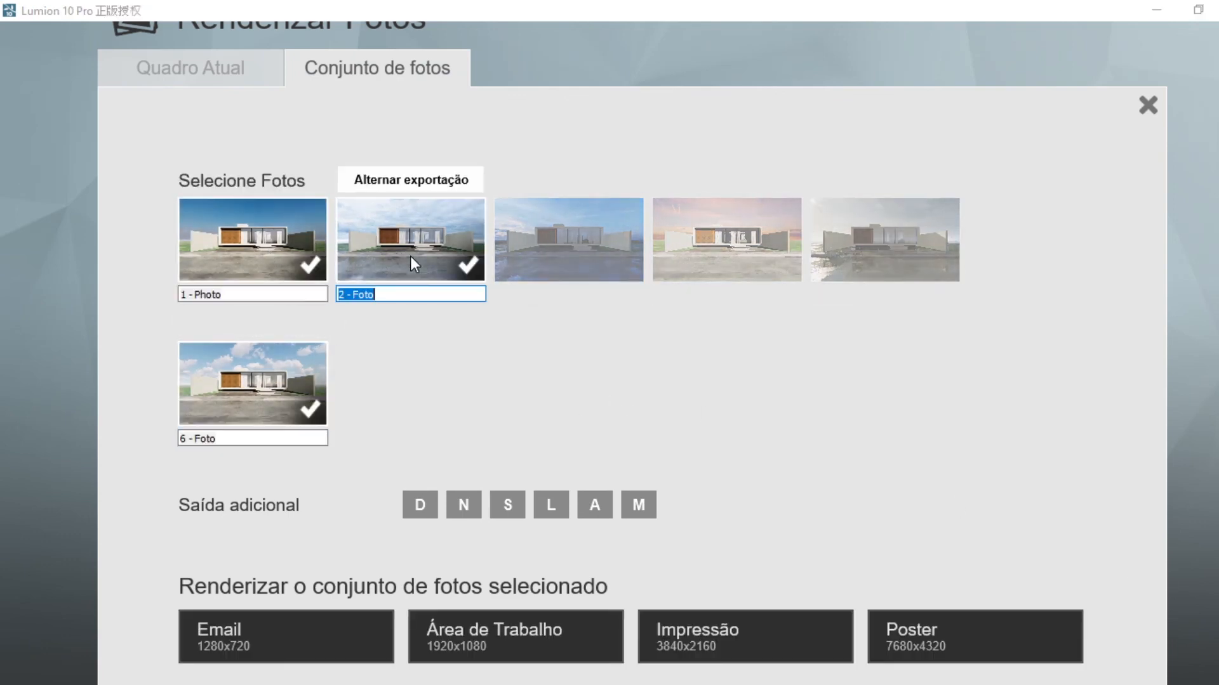
left_click(571, 250)
left_click(745, 245)
left_click(851, 254)
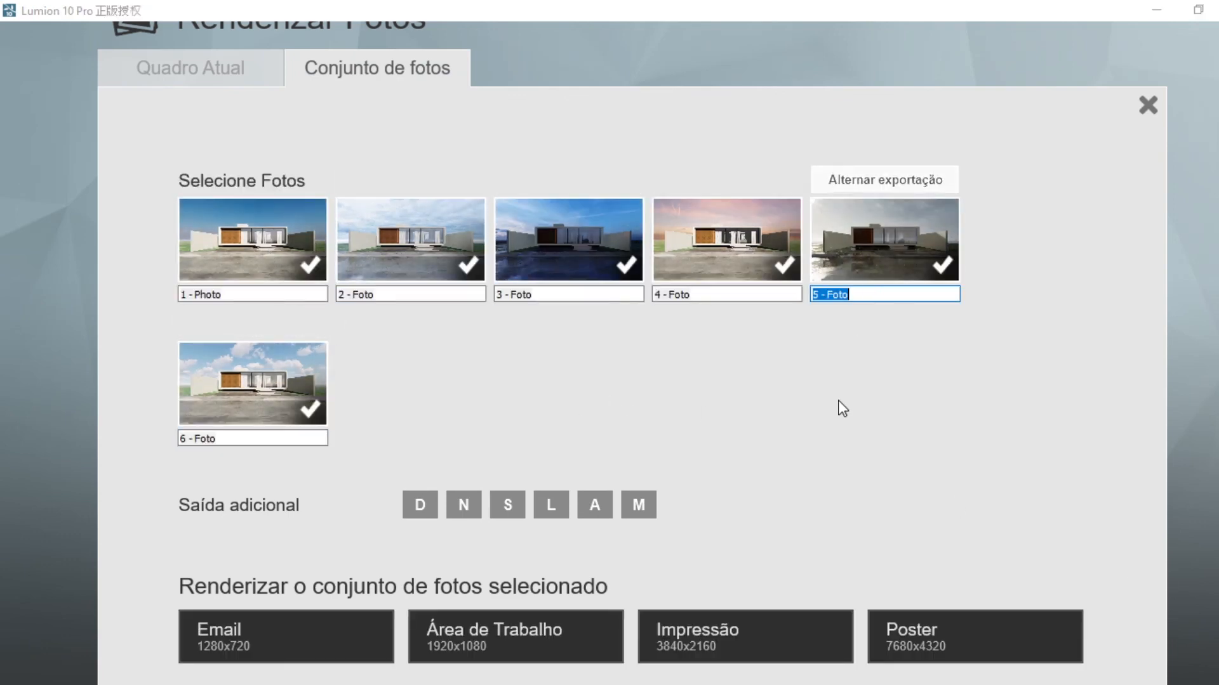
Rename photo 1 as 1 in the photo set for rendering.
left_click(244, 302)
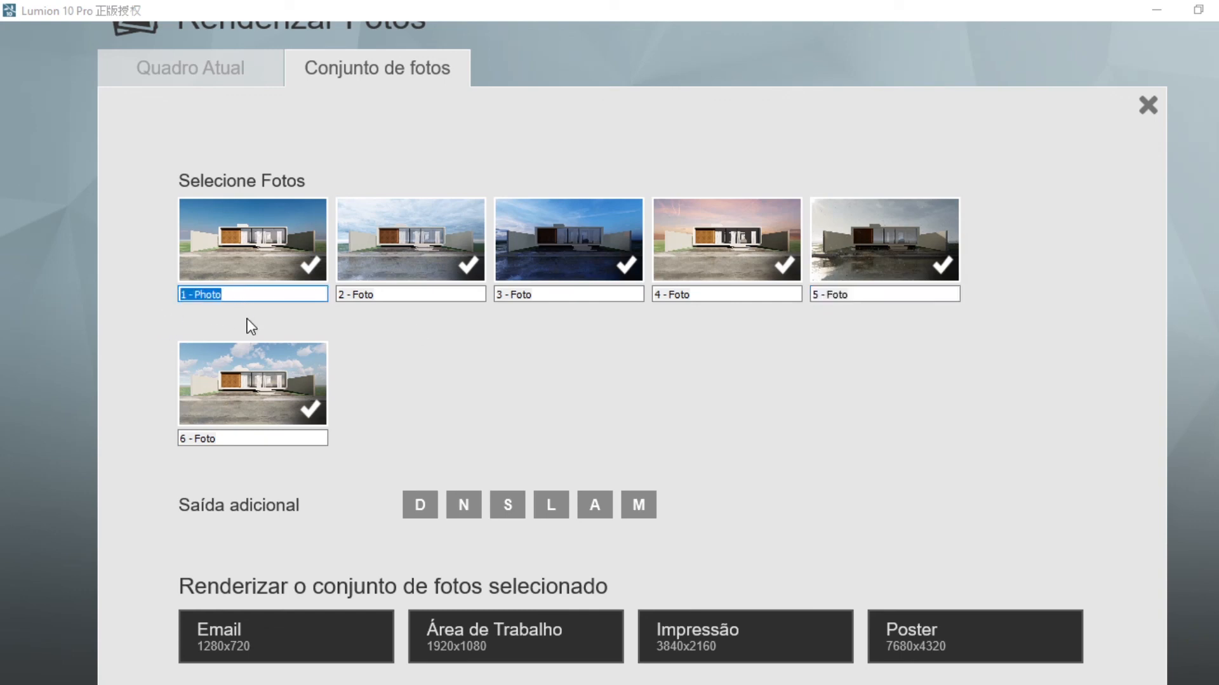
type("nfaodbfd")
key("BackSpace")
key("BackSpace")
key("BackSpace")
key("BackSpace")
key("BackSpace")
left_click(211, 239)
left_click(279, 266)
left_click(291, 296)
type("1")
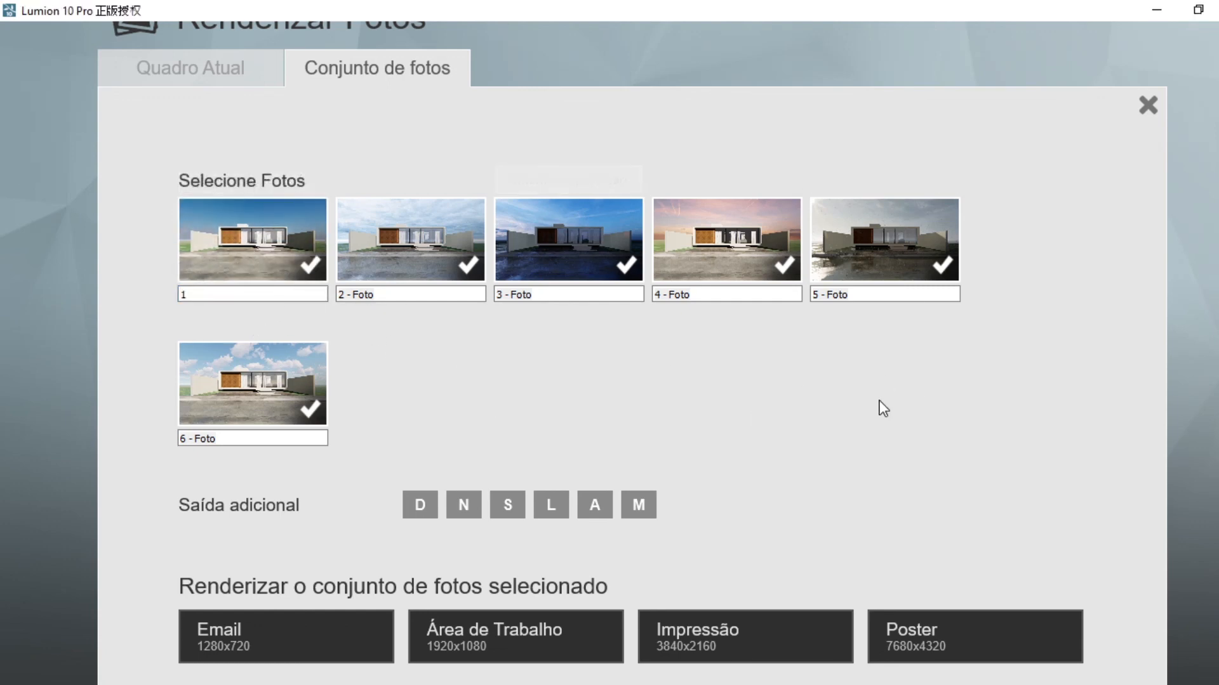
Render the selected photo set at 1920x1080 as JPG files saved to the Área de Trabalho folder.
left_click(541, 632)
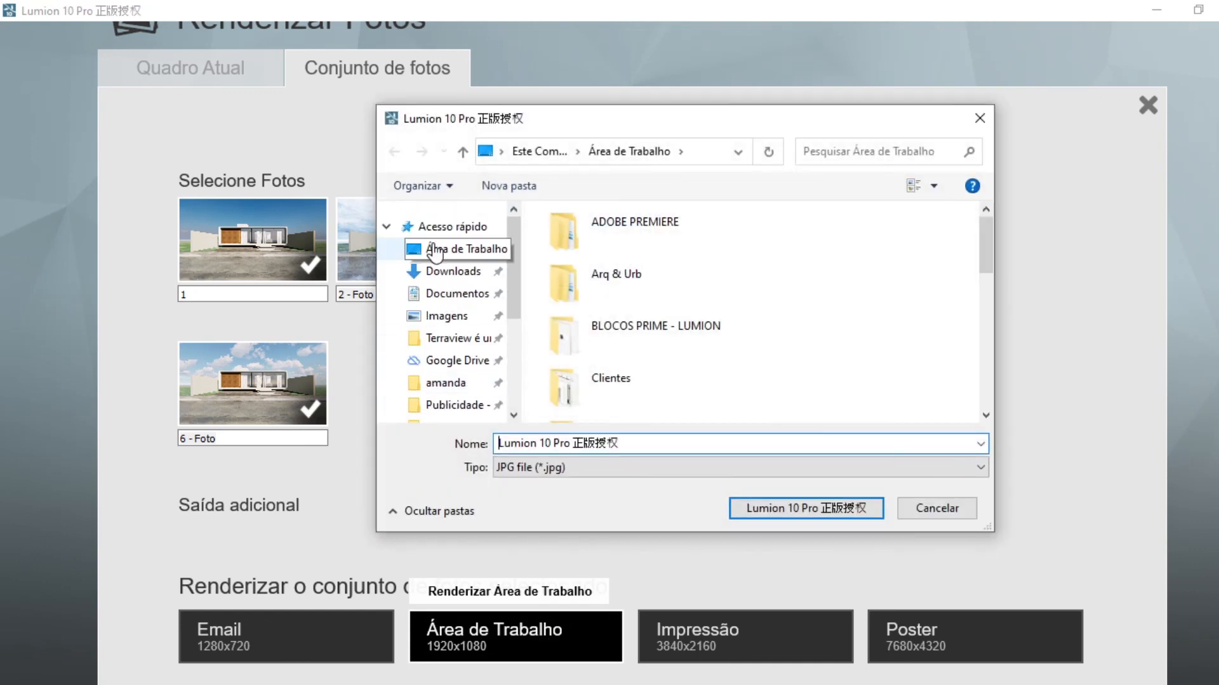
left_click(771, 509)
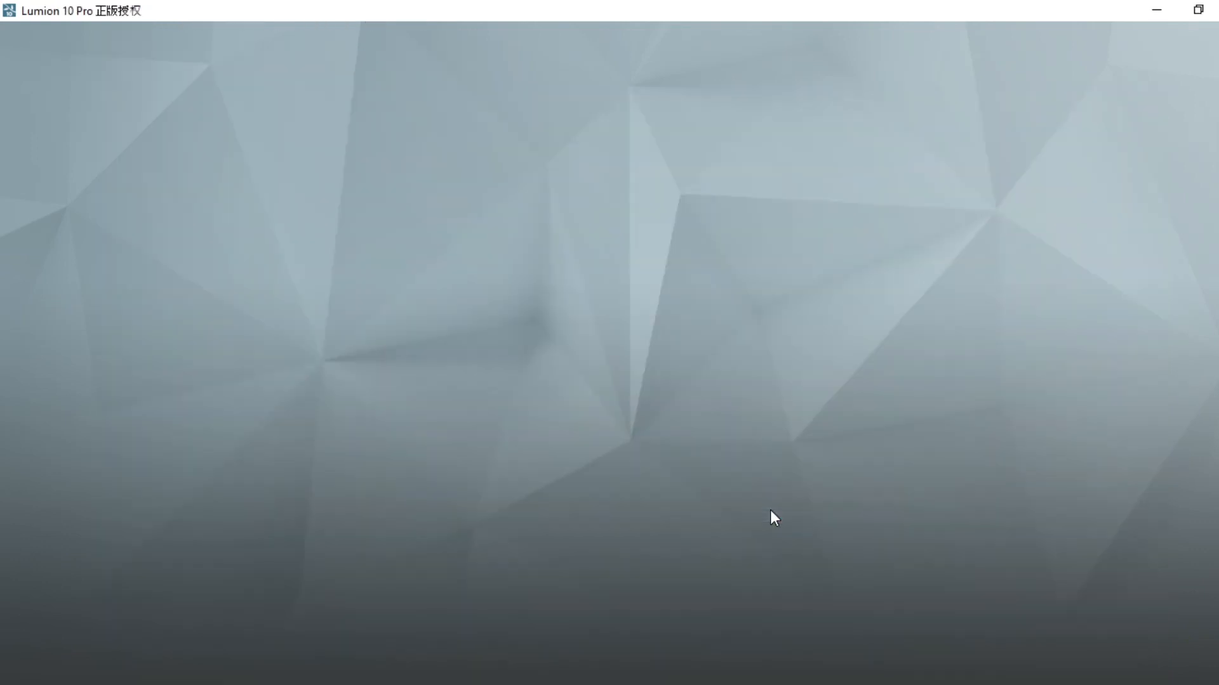